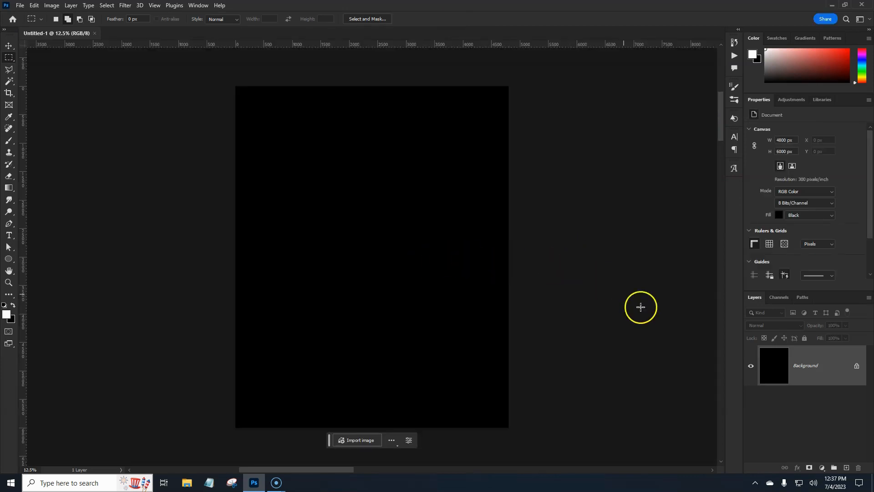
Unlock the background layer and add a gradient fill layer above it using the Foreground to Background preset
left_click(857, 367)
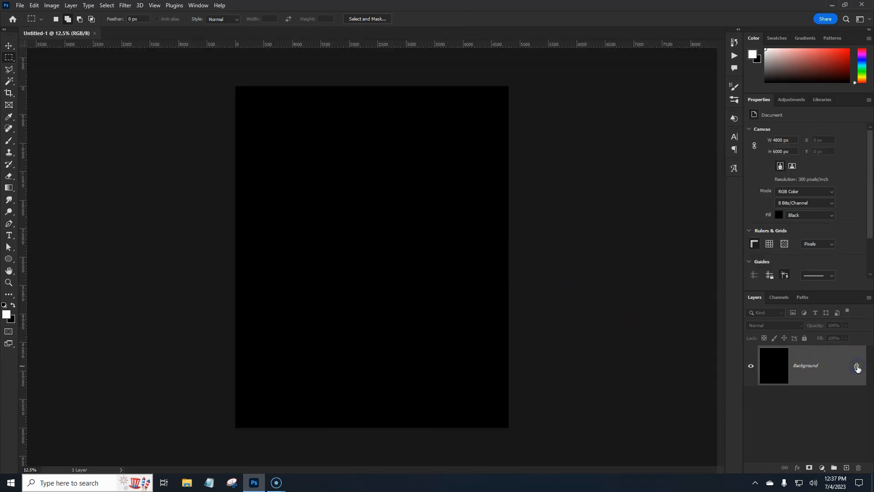
left_click(831, 367)
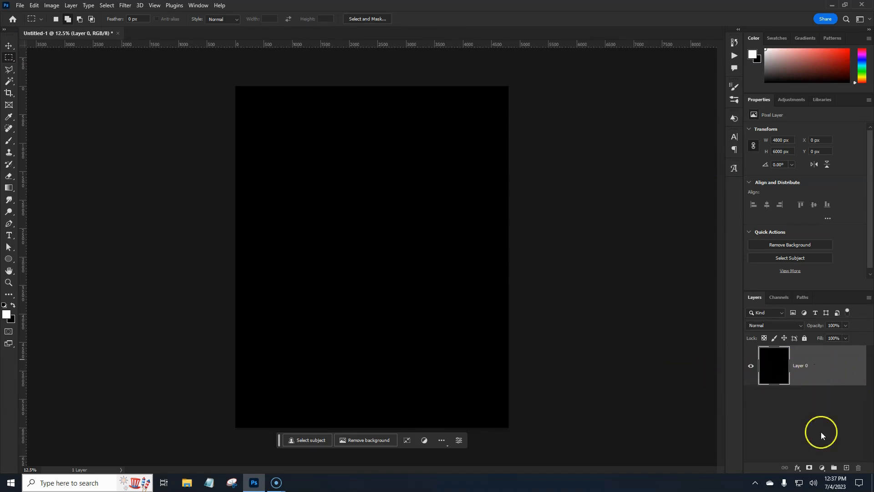
left_click(822, 468)
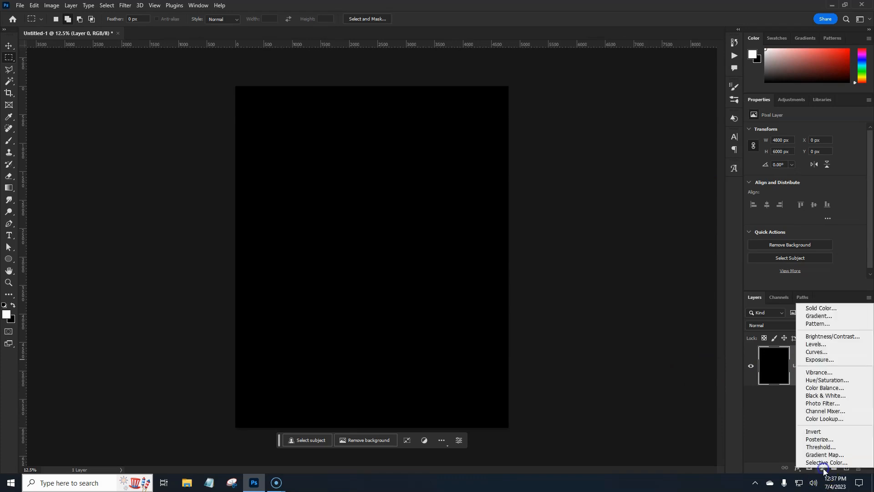
left_click(820, 316)
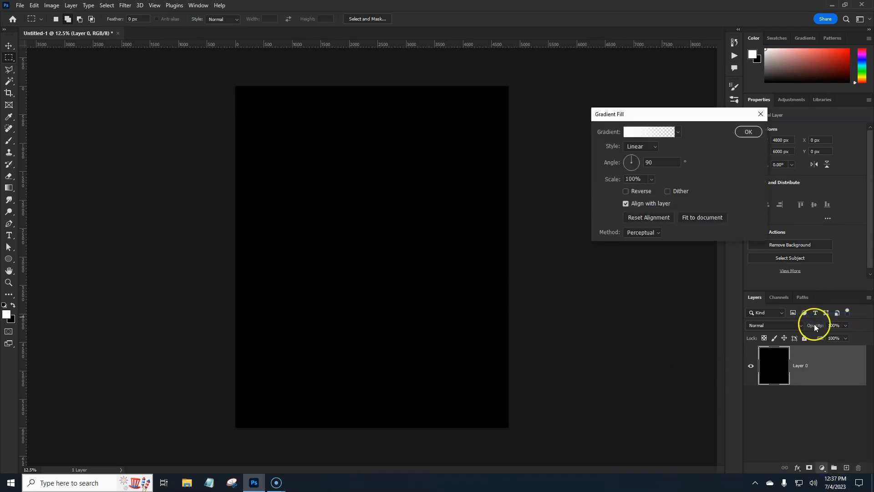
left_click(636, 132)
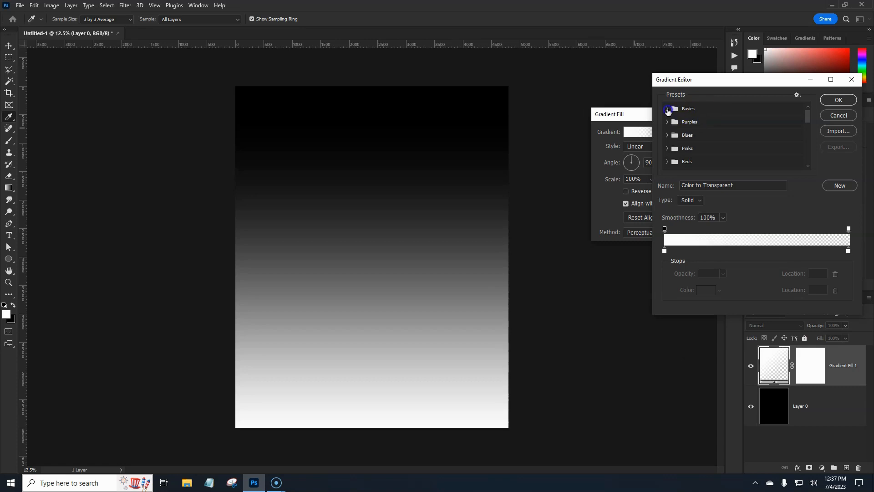
left_click(667, 108)
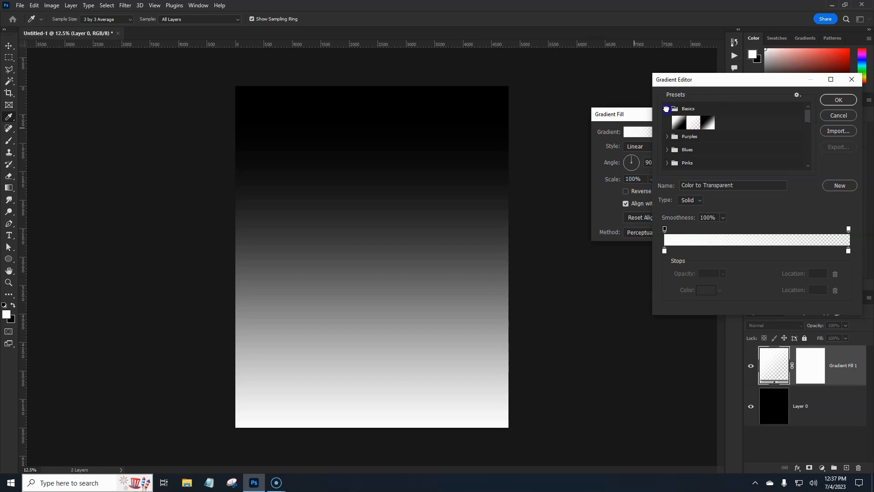
left_click(678, 121)
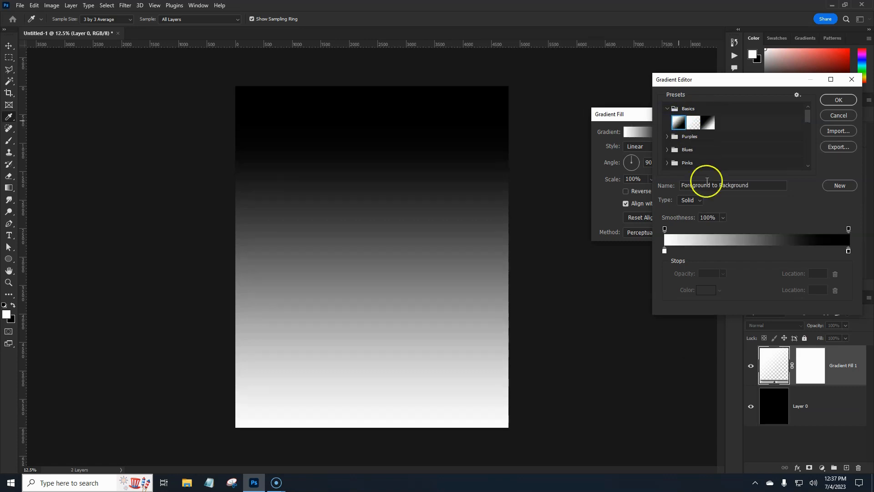
Set the gradient's starting color stop at location 0 to red d02525 and accept the edited gradient
left_click(665, 251)
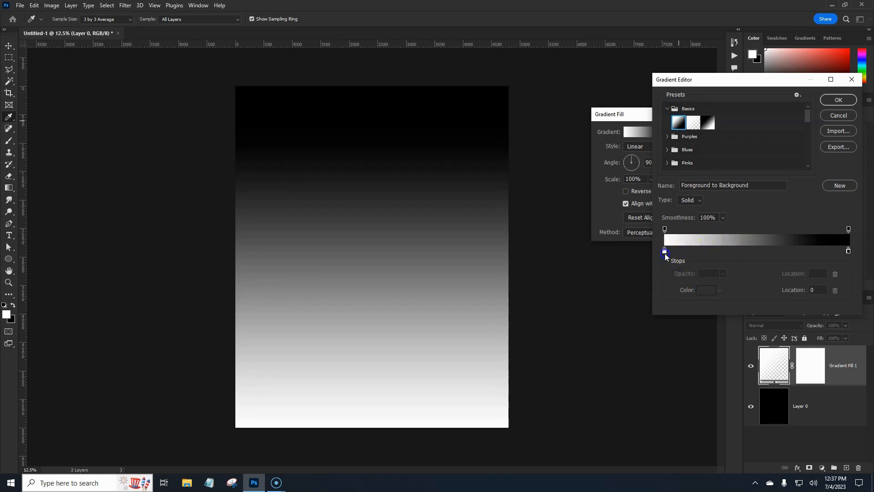
left_click(706, 290)
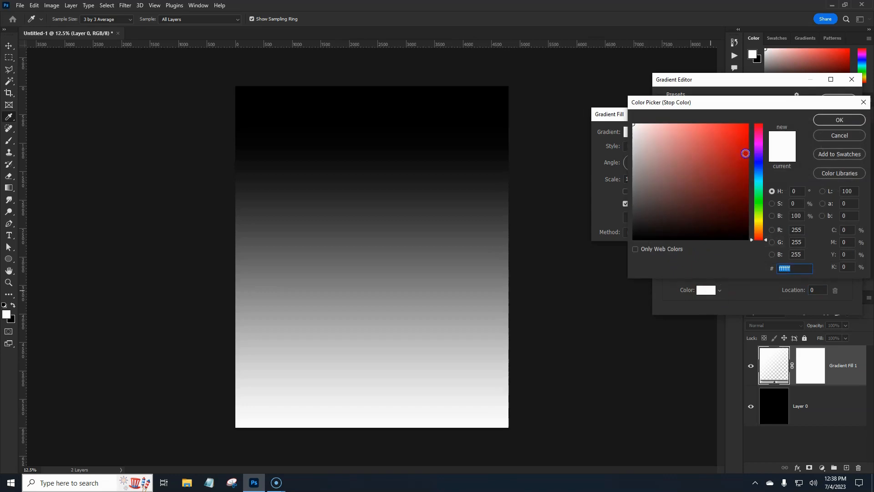
left_click_drag(758, 159, 759, 122)
left_click(727, 141)
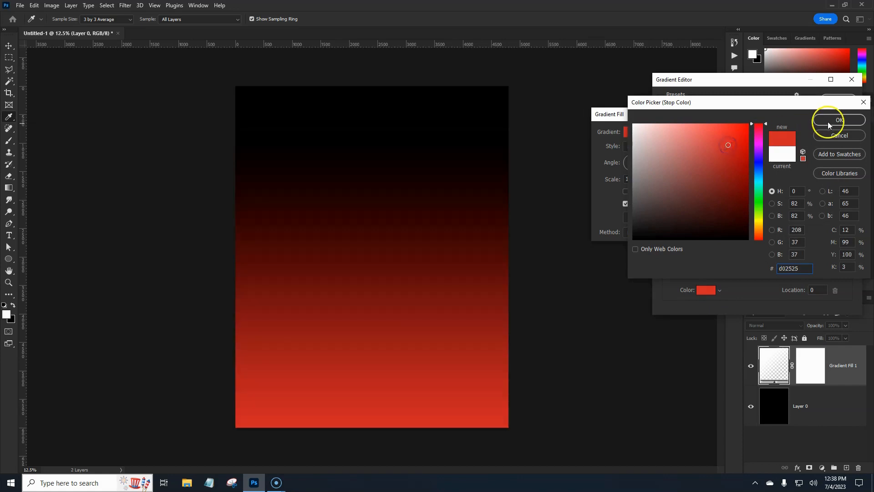
left_click(830, 121)
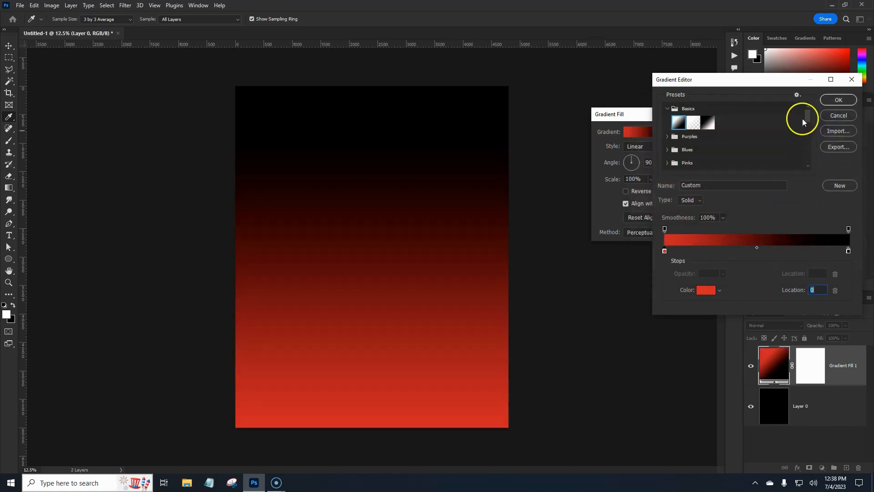
left_click(841, 100)
Enable Dither and Reverse on the gradient fill and reposition it so red fills the canvas top and fades to black below
left_click_drag(422, 311, 419, 269)
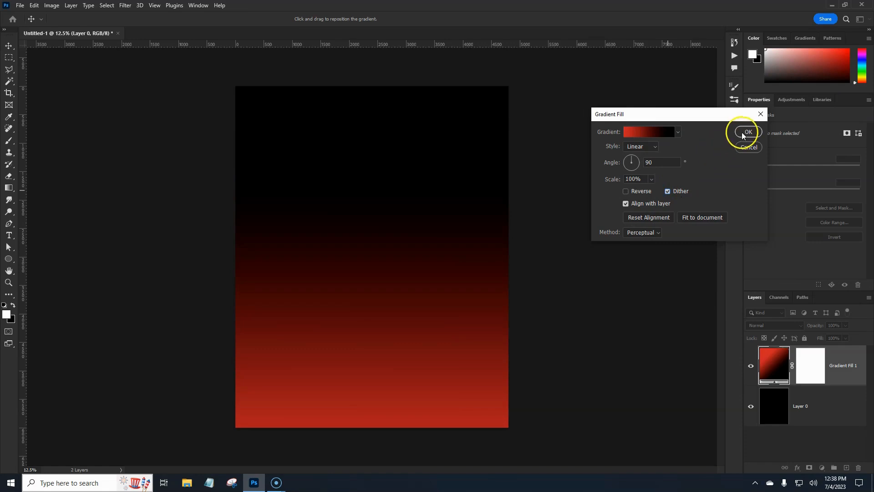
left_click(626, 191)
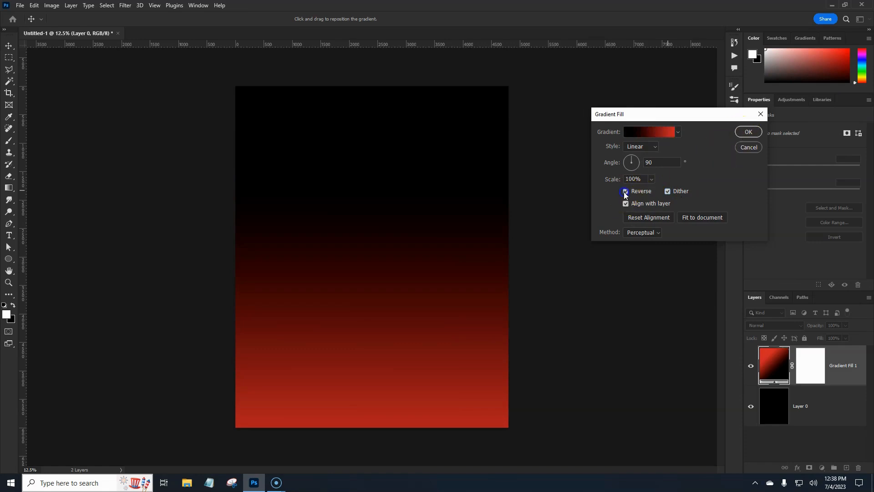
left_click_drag(441, 288, 428, 233)
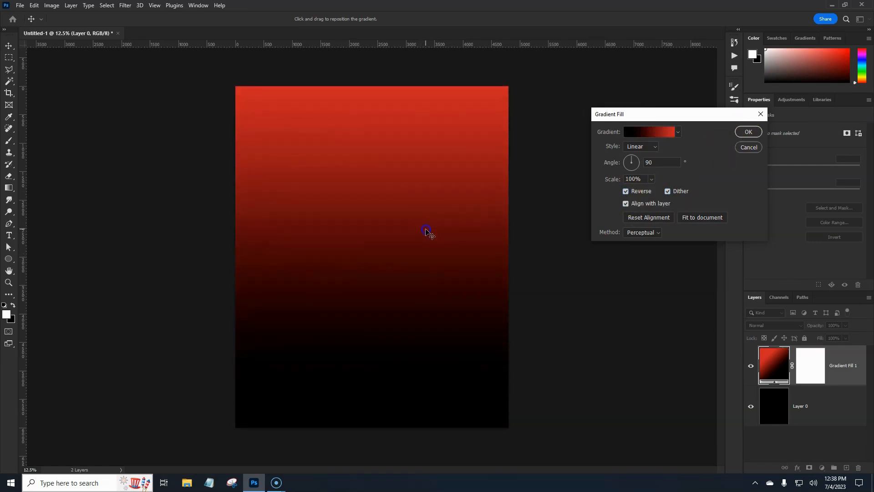
left_click(750, 133)
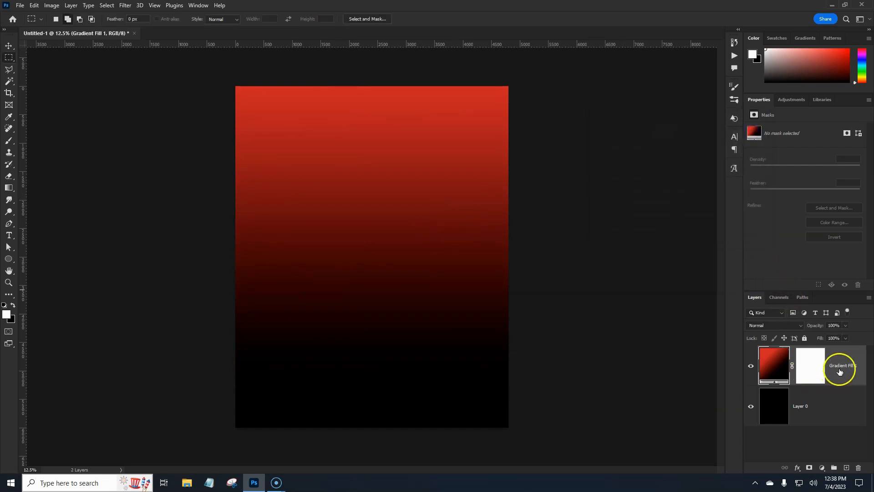
Delete the gradient fill's layer mask and the black Layer 0 beneath it
left_click(807, 368)
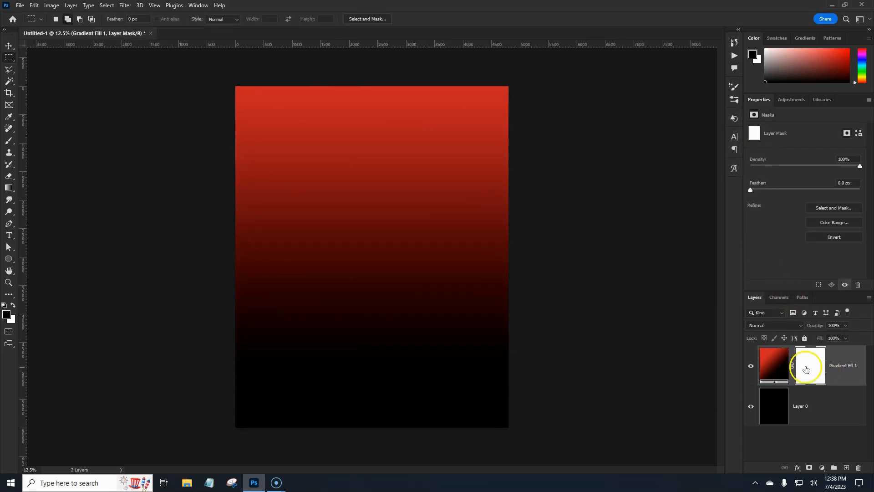
right_click(806, 369)
left_click(810, 386)
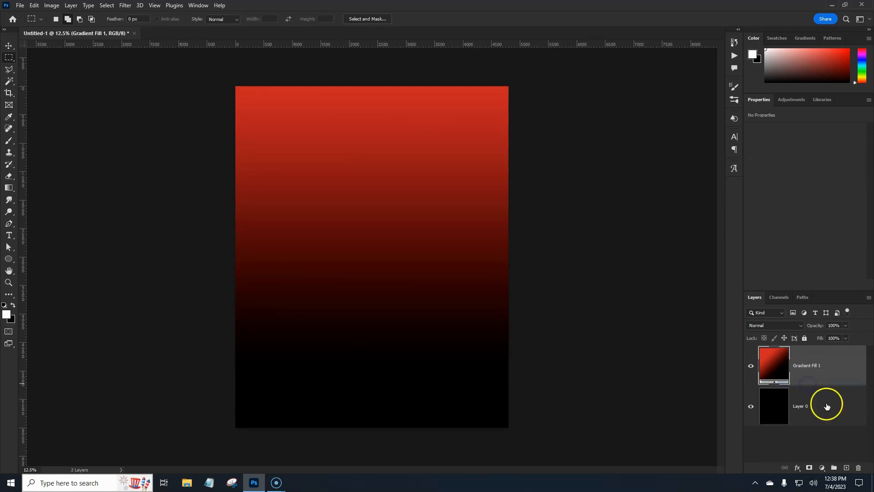
left_click(779, 413)
left_click_drag(846, 412, 859, 468)
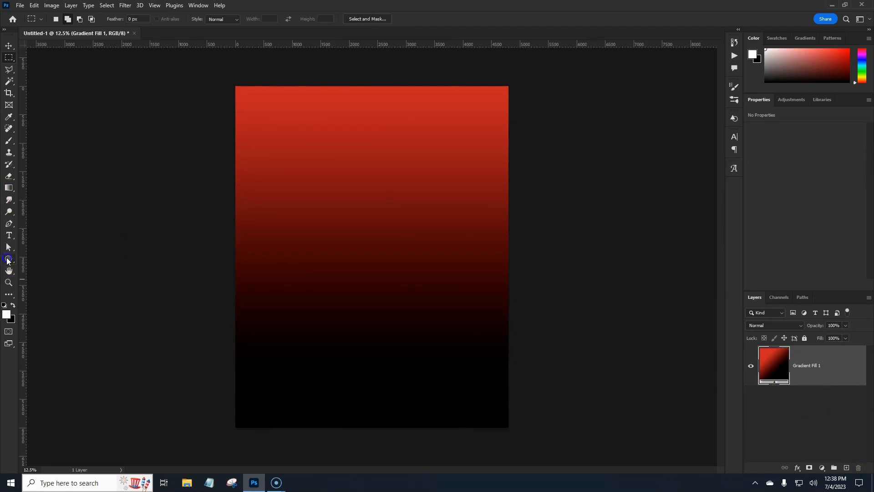
Draw a white rectangle shape without stroke, about 5424 × 3864 px, over the upper canvas and extending past its top and side edges
left_click_drag(8, 261, 37, 258)
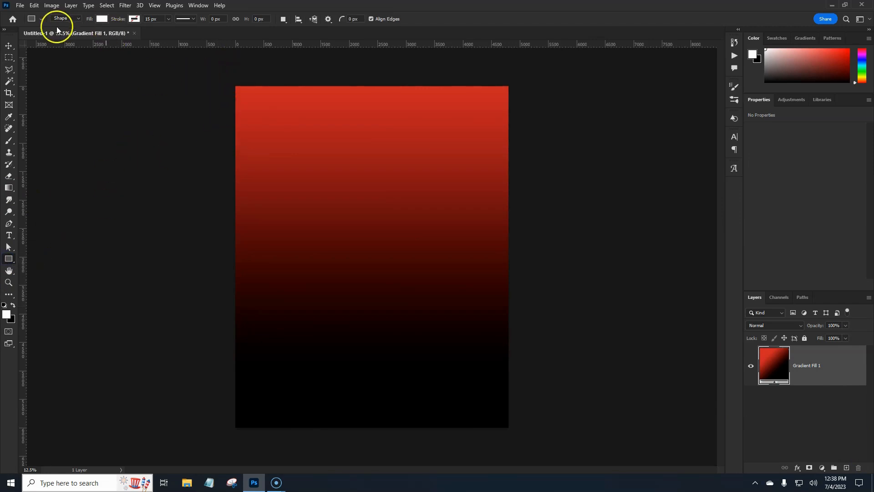
left_click(79, 19)
left_click(80, 21)
left_click(109, 20)
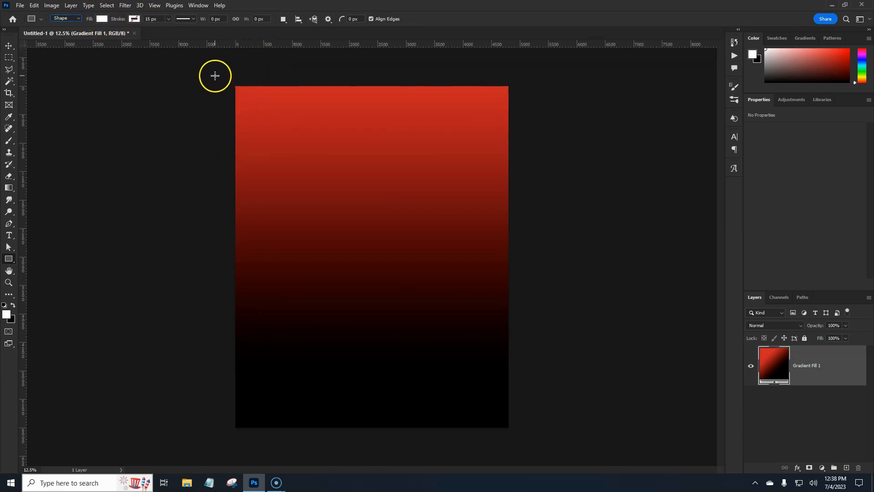
left_click_drag(215, 76, 532, 288)
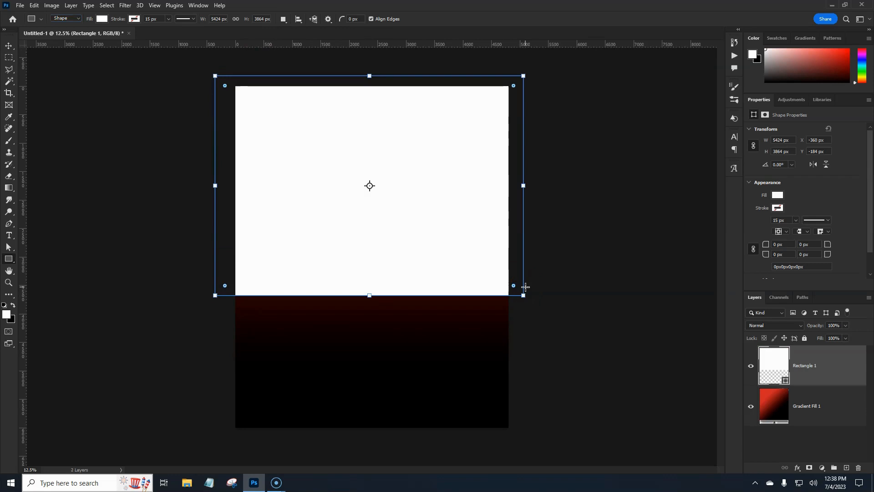
key("Escape")
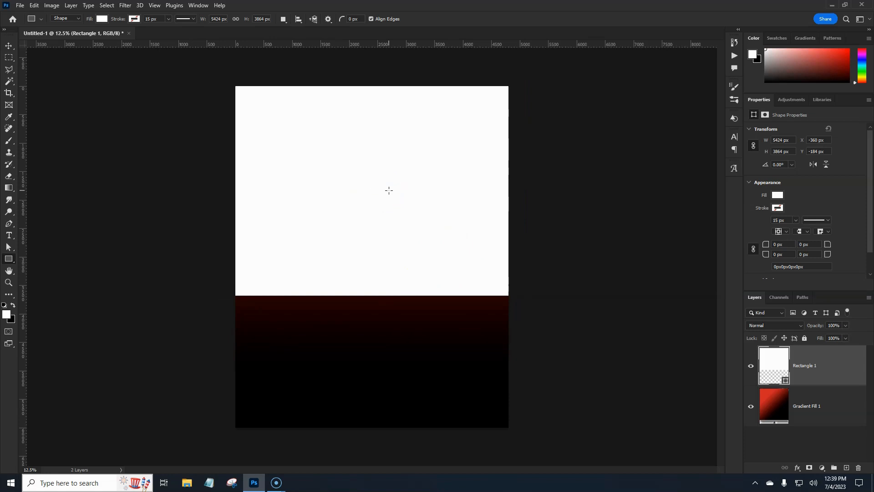
Skew the white rectangle vertically by about 12° so it slopes down to the right, and move it up about 400 px
key("ctrl+t")
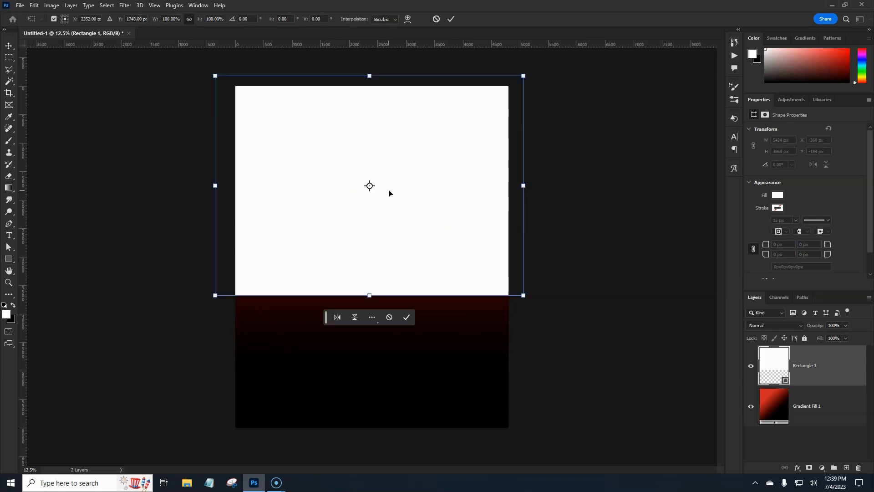
right_click(390, 192)
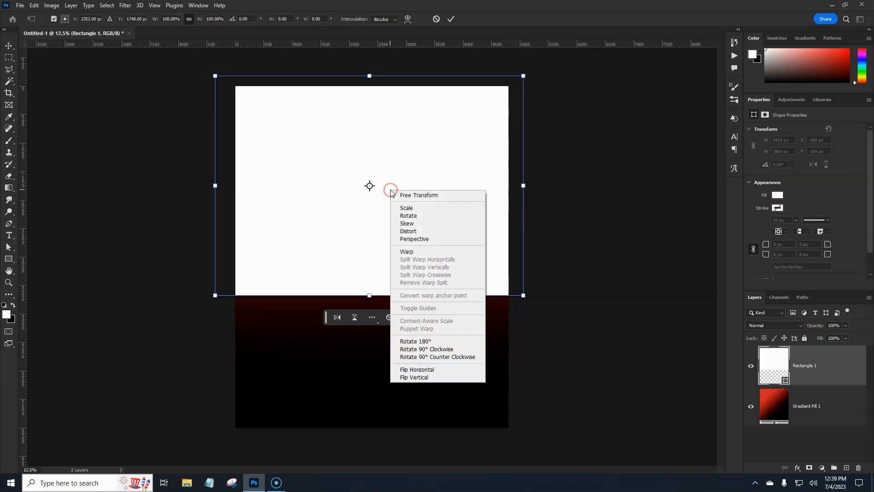
left_click(409, 223)
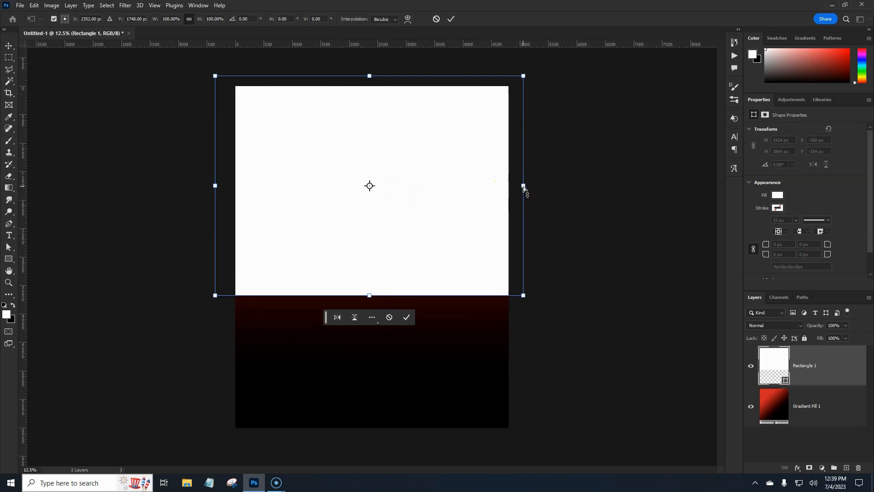
left_click_drag(523, 187, 526, 222)
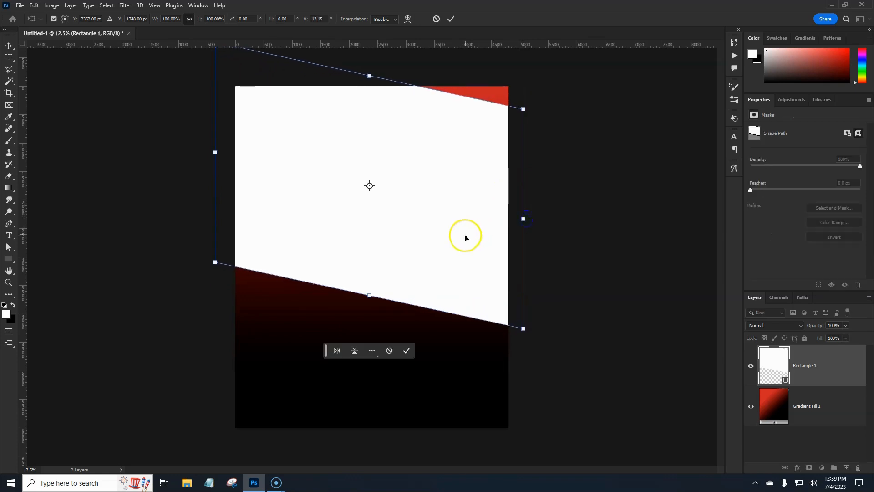
left_click_drag(465, 238, 465, 214)
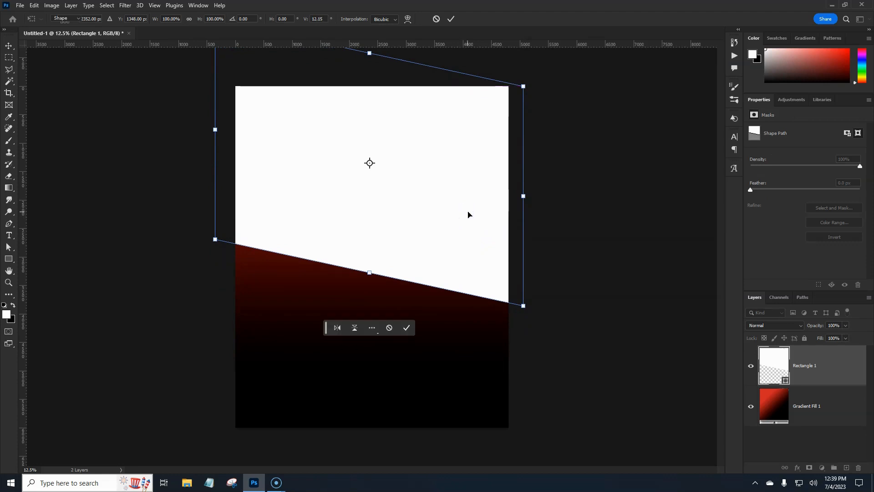
key("Return")
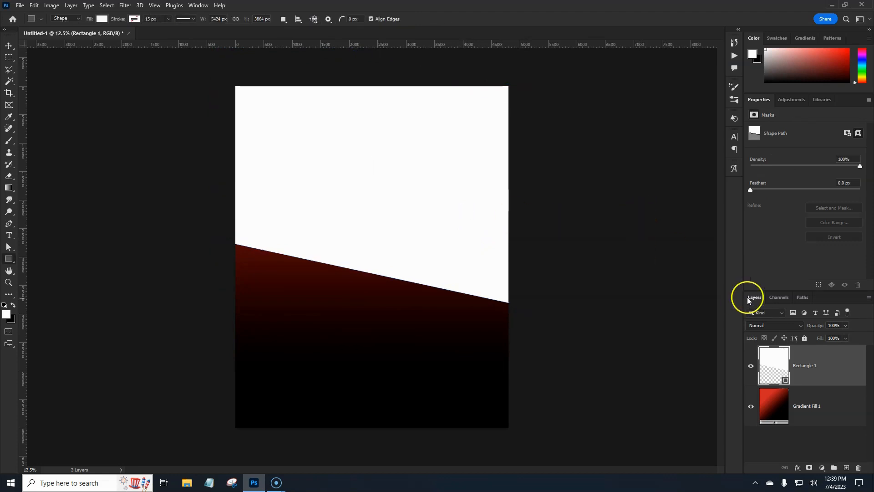
Duplicate the skewed rectangle and transform the copy to about 4192 px wide, placed lower over the middle of the canvas
left_click(829, 368)
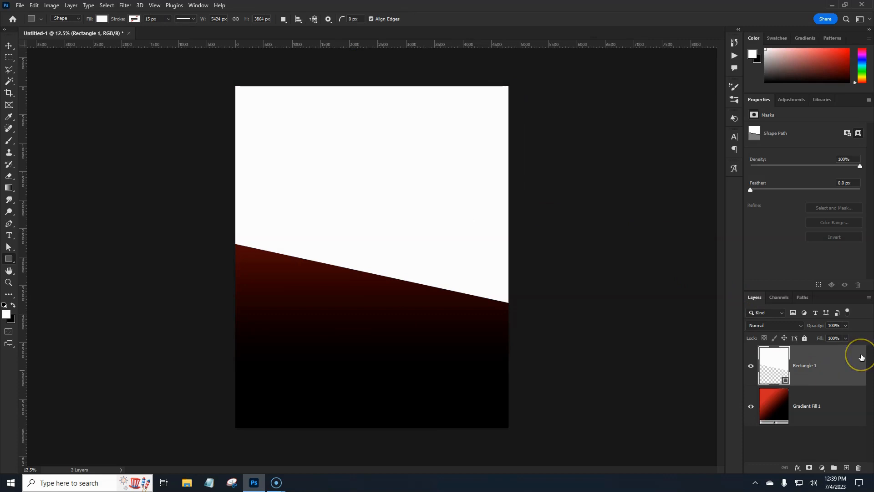
key("ctrl+j")
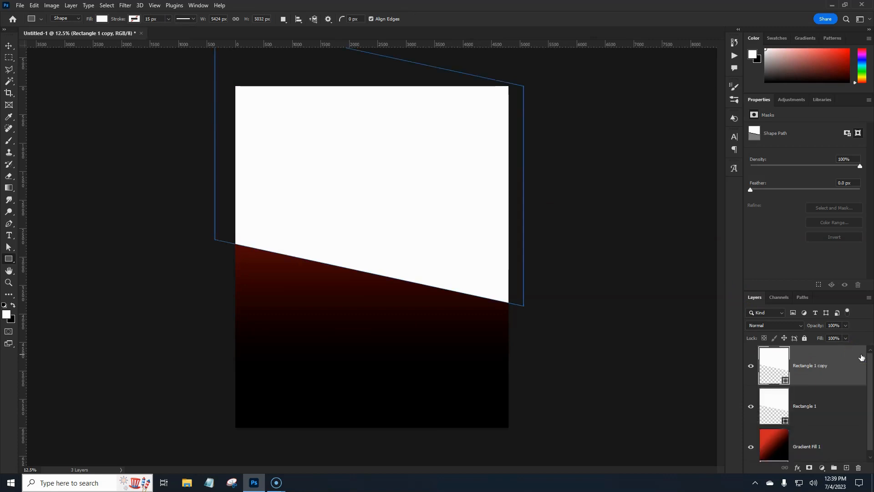
key("ctrl+t")
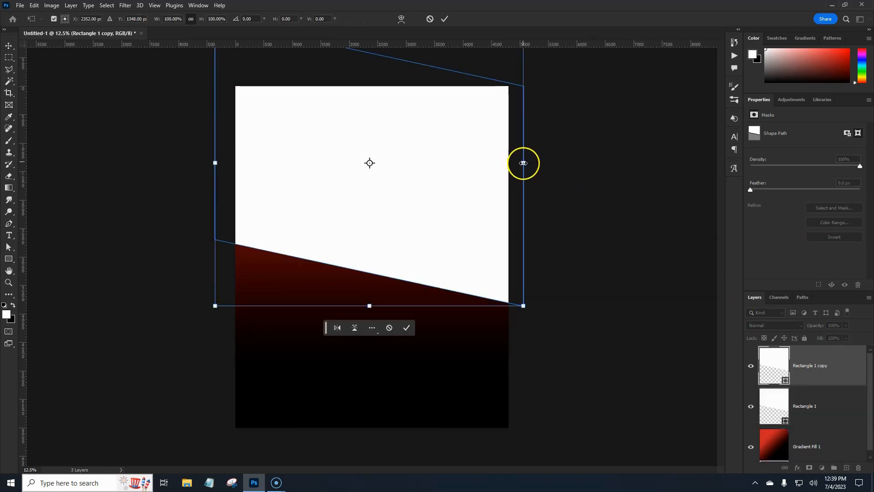
left_click_drag(523, 162, 489, 169)
left_click_drag(430, 205, 426, 298)
key("Return")
key("u")
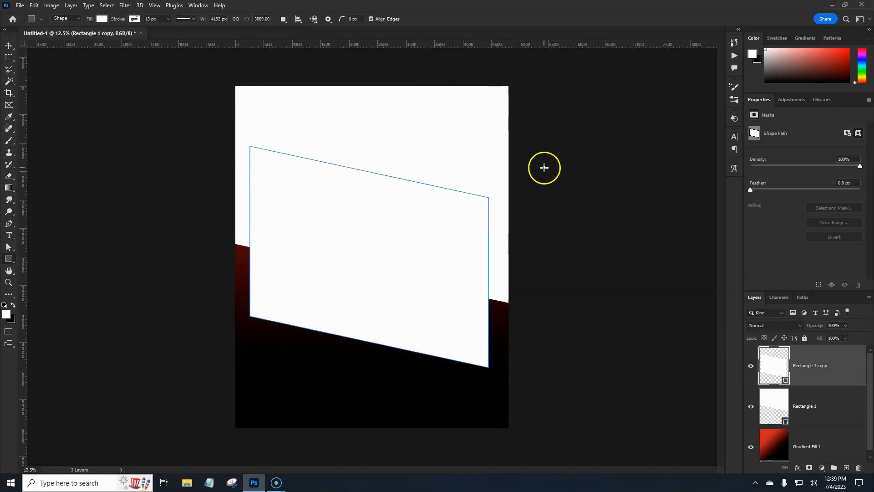
Align both rectangle layers to the canvas and center them horizontally
left_click(810, 400, "shift")
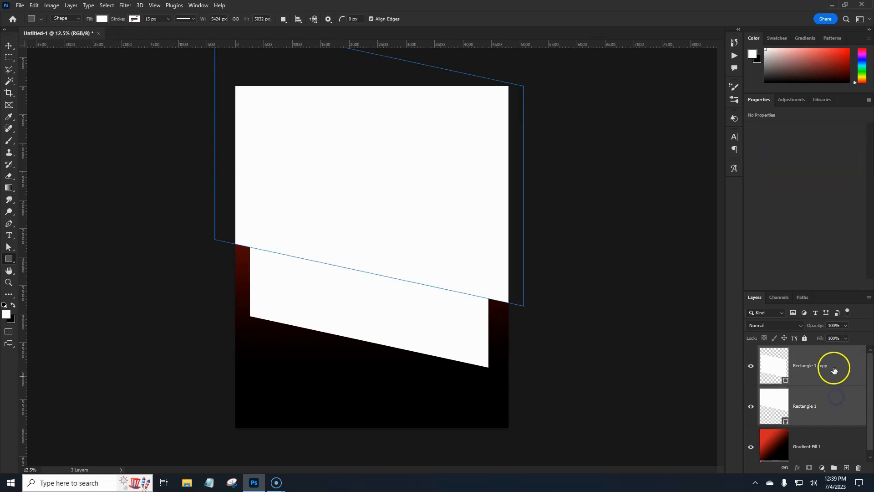
left_click(8, 46)
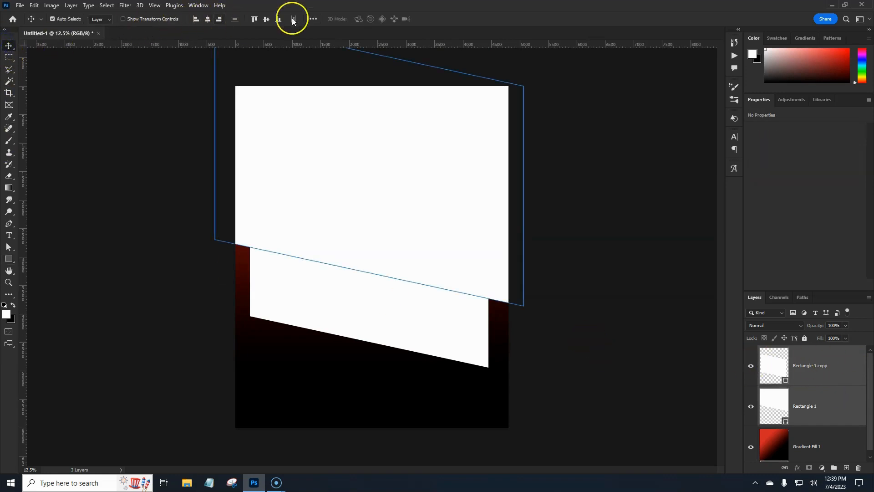
left_click(314, 19)
left_click(342, 102)
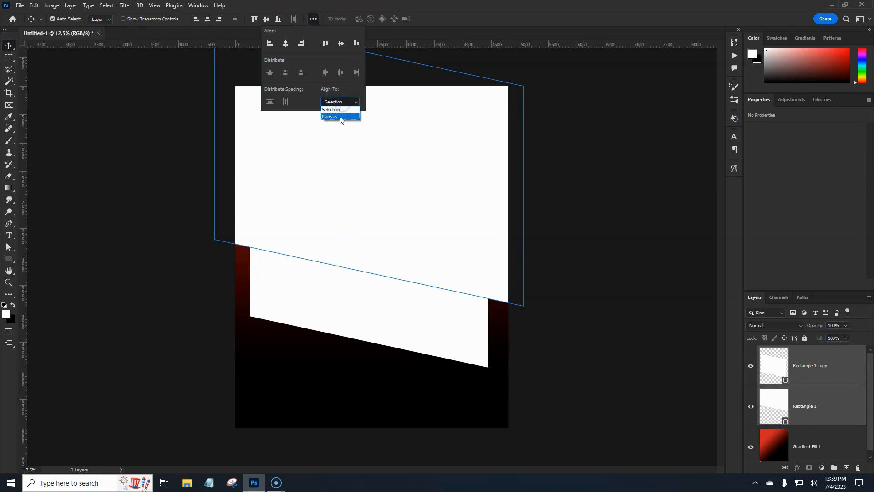
left_click(341, 117)
left_click(287, 44)
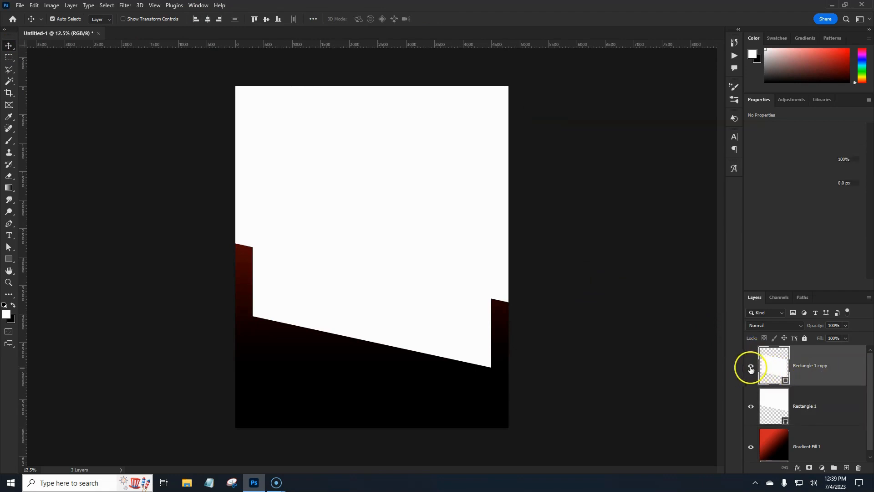
Move the Rectangle 1 copy layer beneath Rectangle 1 in the layer stack
left_click(752, 367)
left_click(751, 368)
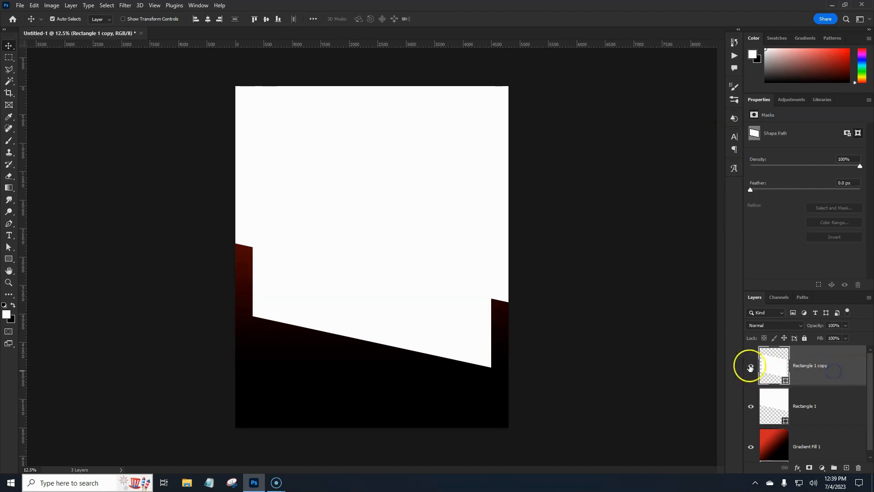
left_click_drag(848, 374, 845, 416)
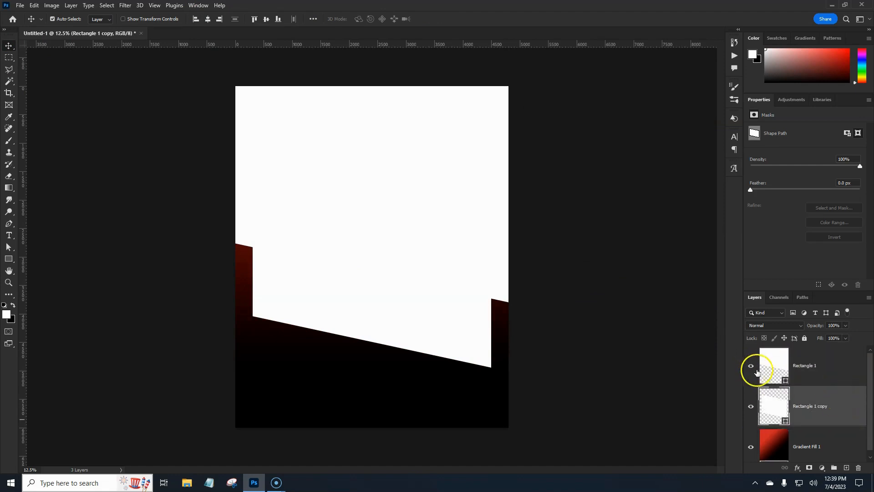
Add a reversed linear dark-red-to-red gradient overlay to Rectangle 1 and set its angle to 70°
left_click(838, 369)
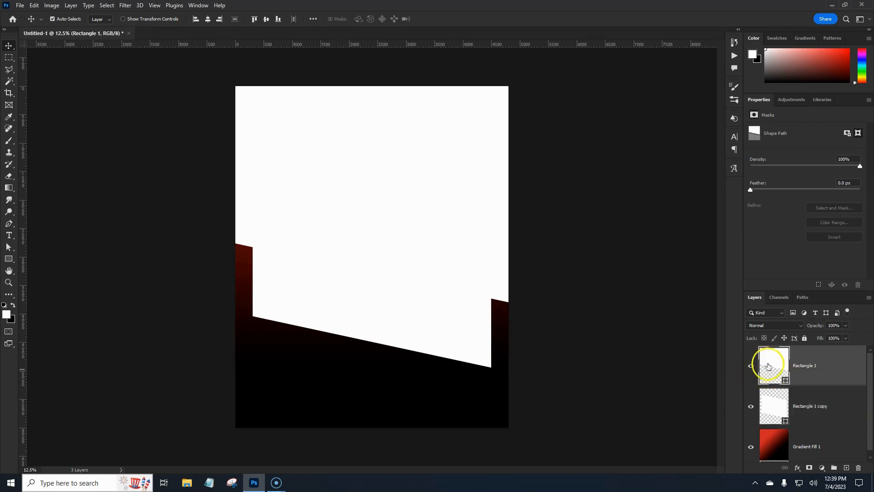
left_click(838, 366)
double_click(839, 366)
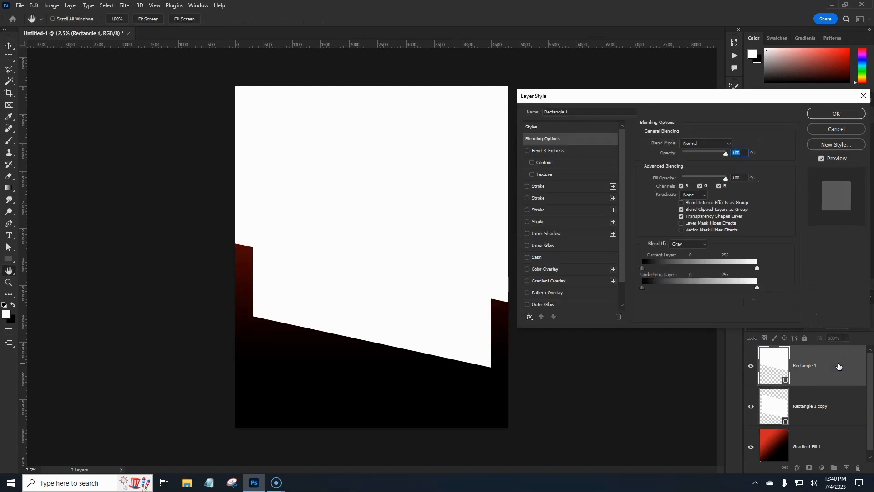
left_click(559, 282)
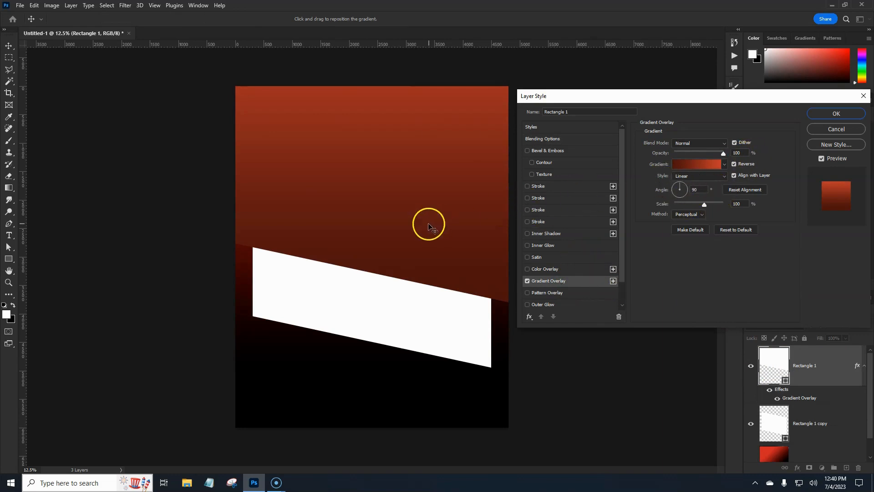
left_click_drag(702, 192, 693, 192)
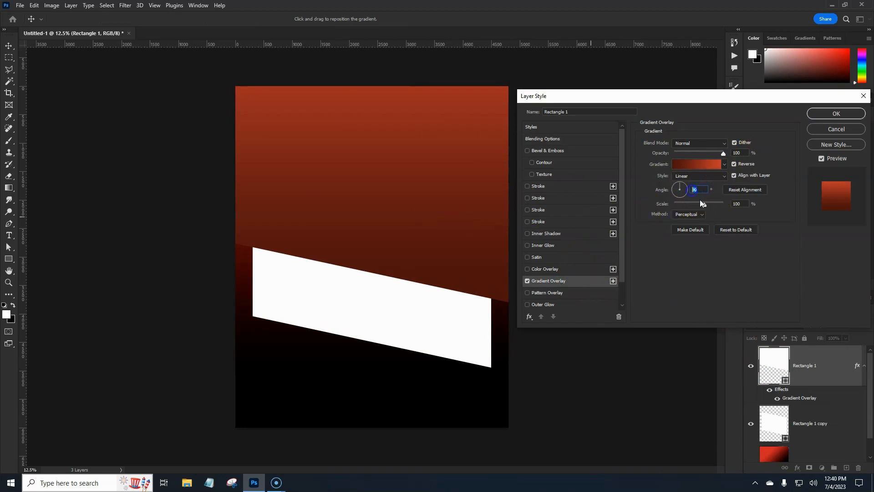
type("70")
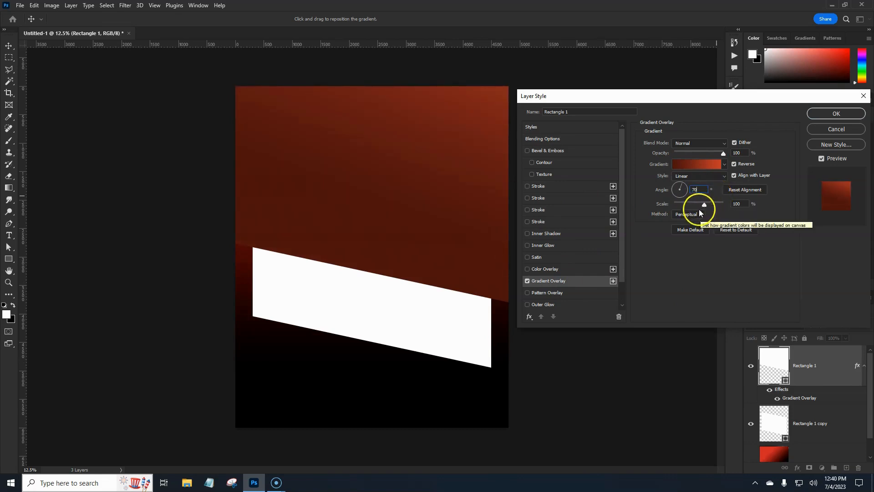
left_click_drag(441, 224, 401, 234)
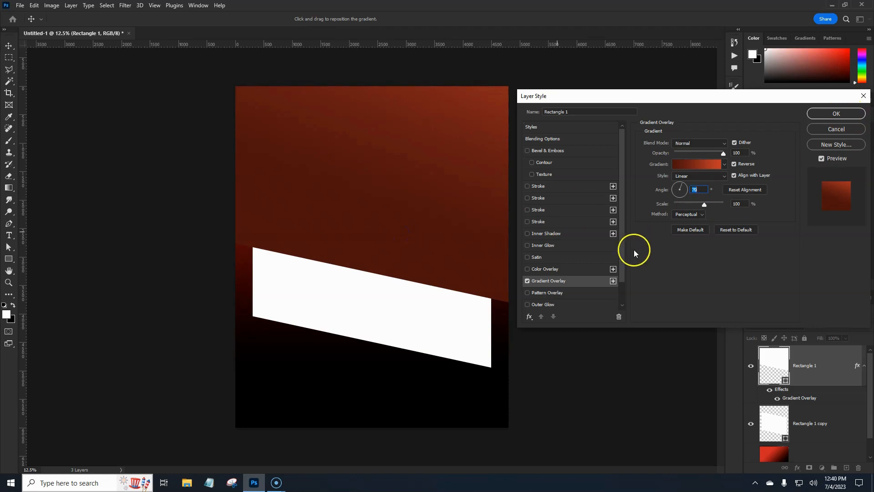
Give Rectangle 1 a drop shadow (49% opacity, 4 px distance, 22% spread, 51 px size) and copy its effects to the smaller rectangle
scroll(624, 269, "down", 2)
left_click(567, 303)
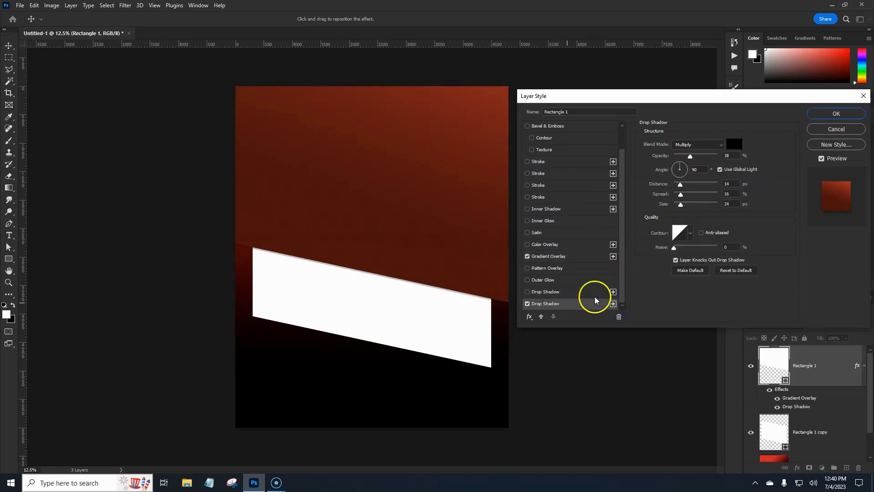
left_click(736, 270)
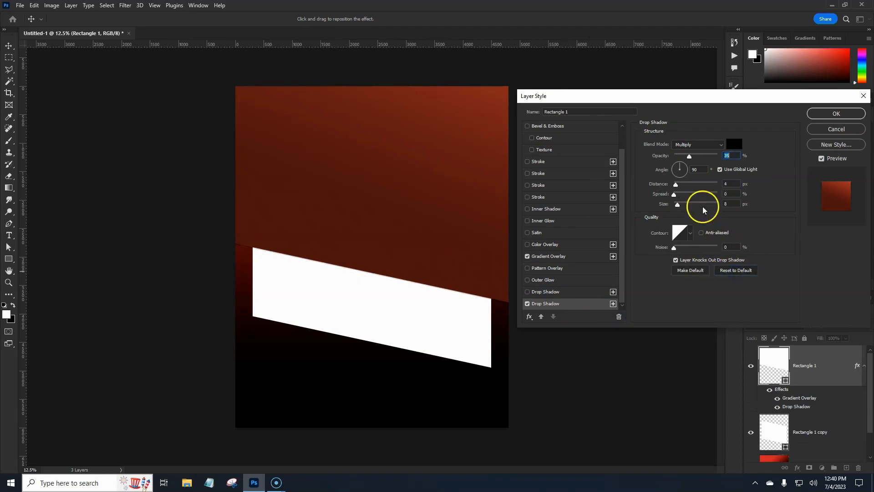
left_click_drag(690, 157, 738, 155)
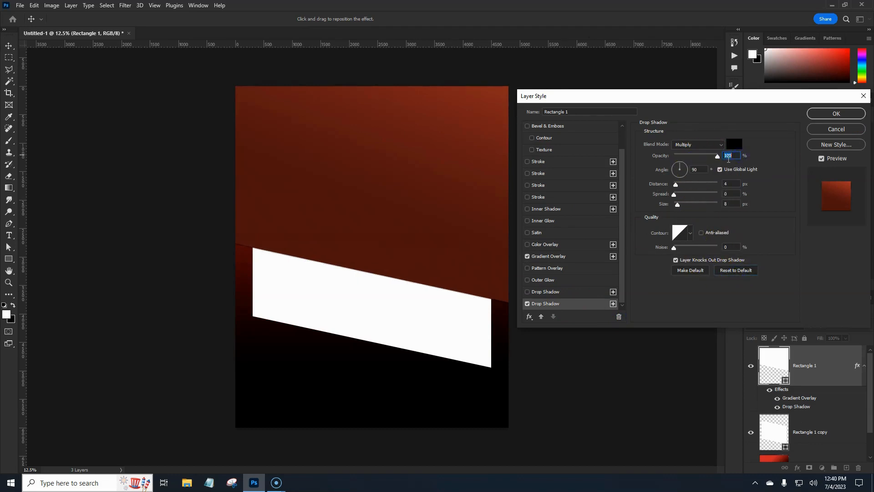
mouse_move(677, 204)
left_mouse_down()
mouse_move(687, 208)
mouse_move(683, 198)
left_mouse_up()
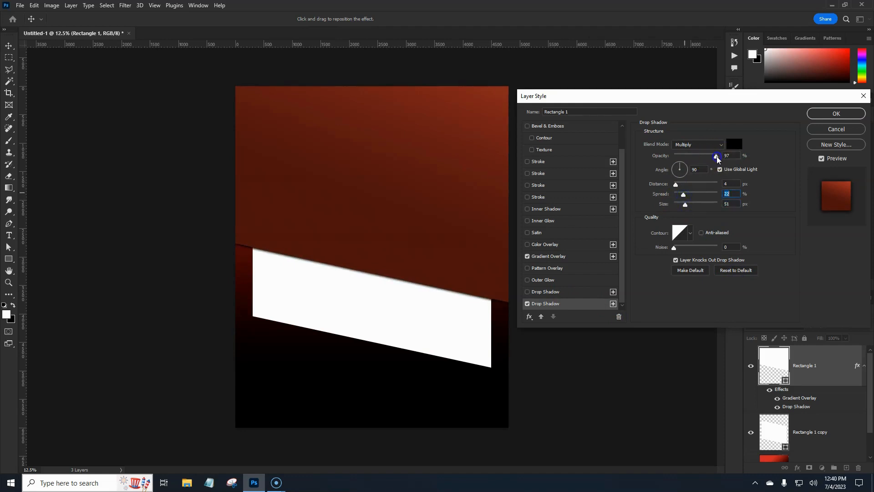
left_click_drag(718, 157, 699, 162)
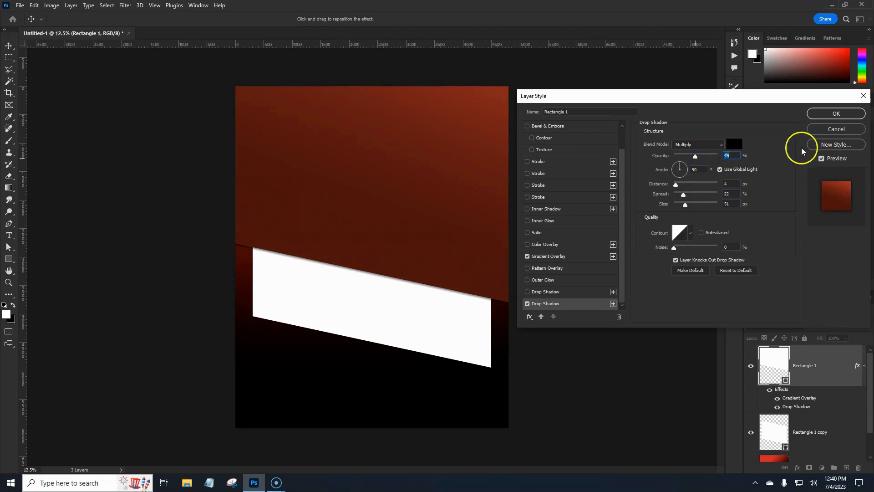
left_click(835, 115)
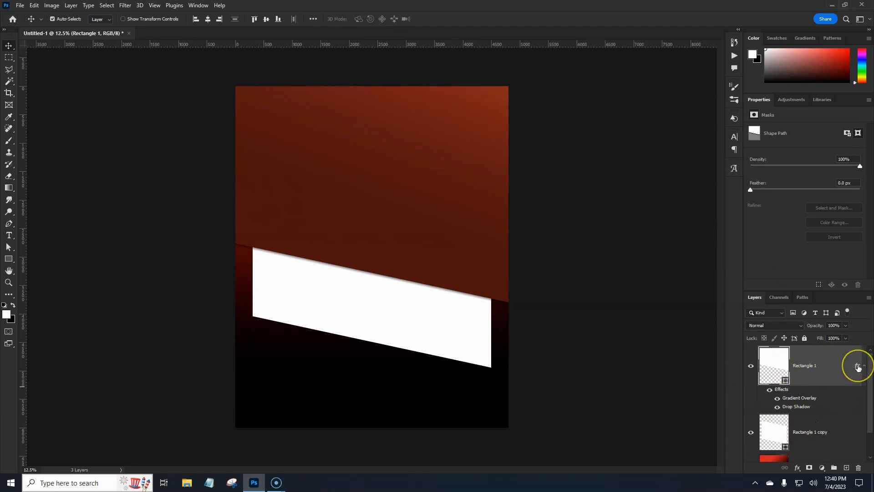
left_click_drag(858, 367, 858, 430)
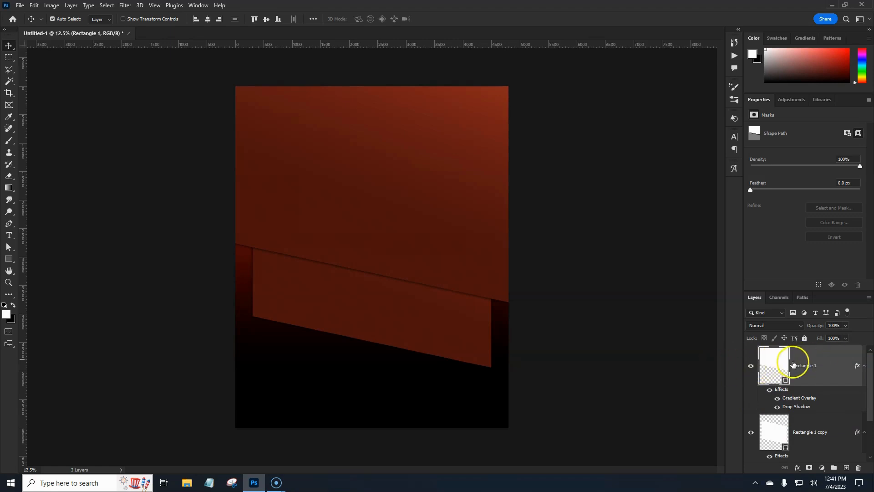
Duplicate Rectangle 1 and scale the copy about its center to about 77%, matching the lower rectangle's width
left_click(819, 362)
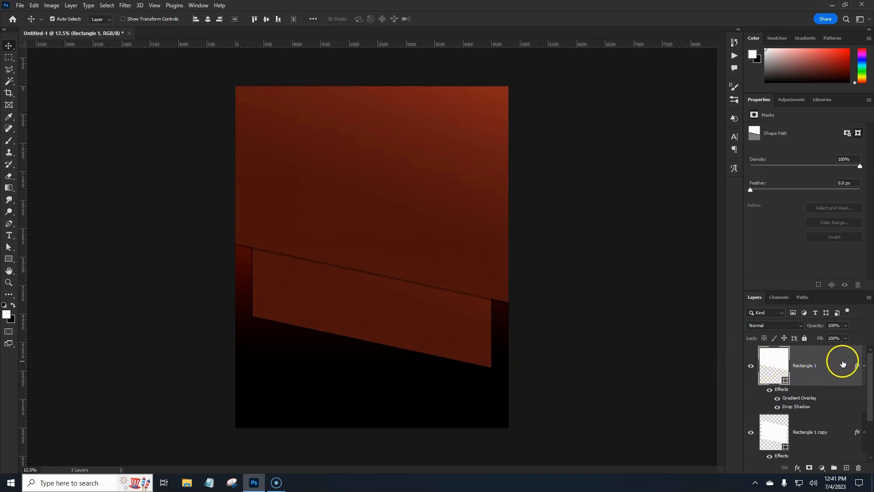
left_click_drag(833, 369, 831, 363)
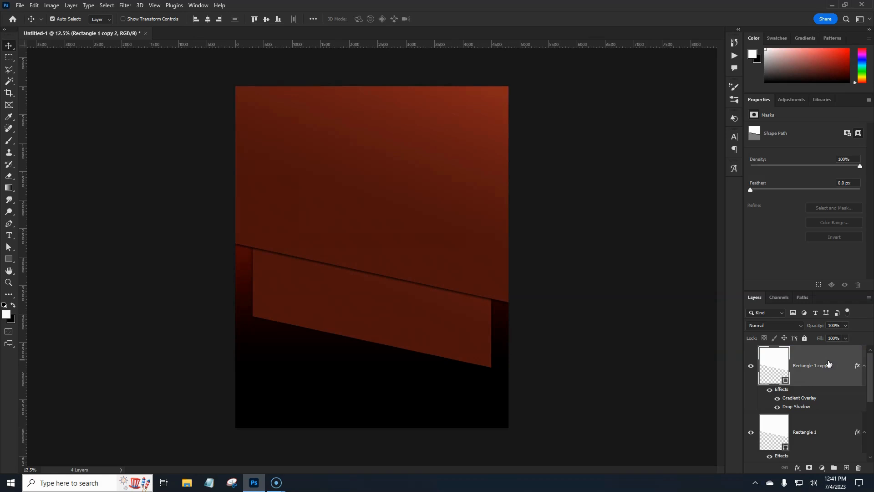
key("ctrl+t")
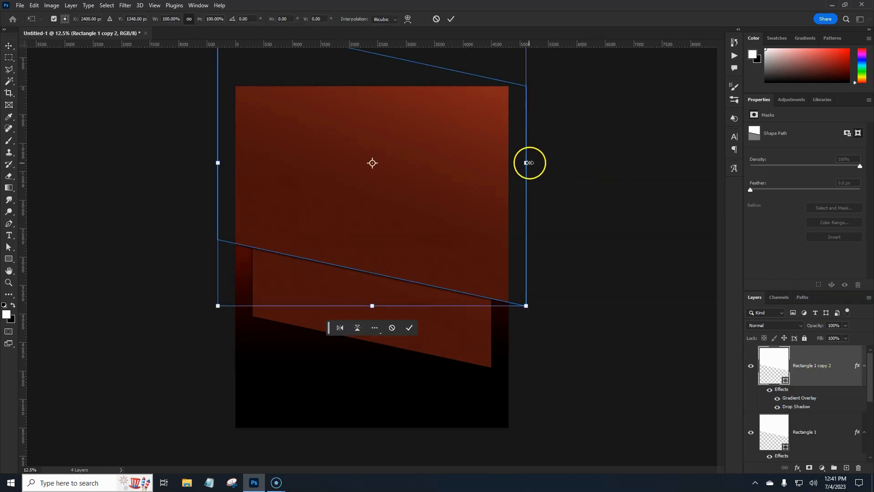
left_click_drag(529, 163, 495, 170)
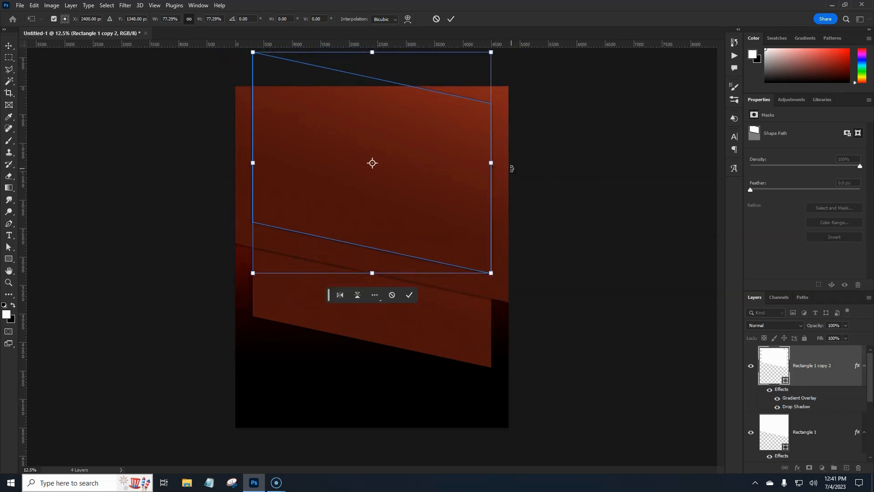
key("Return")
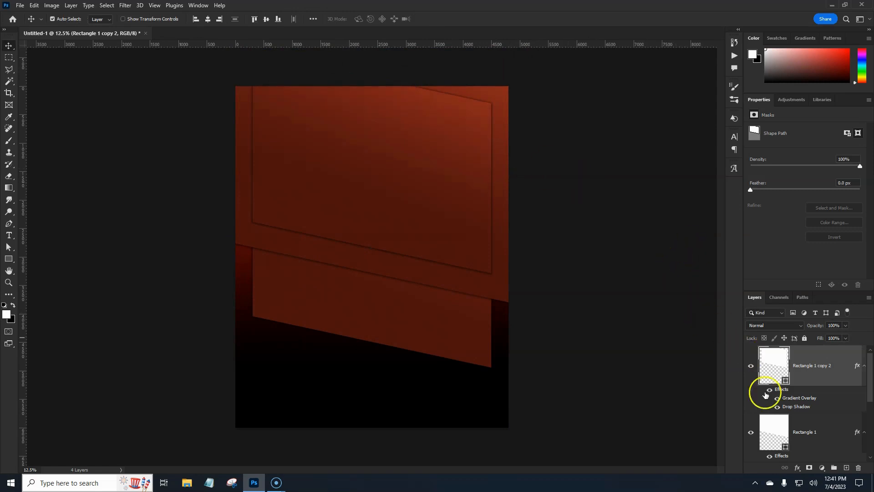
Move the scaled copy of Rectangle 1 straight up by about 300 px
left_click(832, 379)
key("ctrl+t")
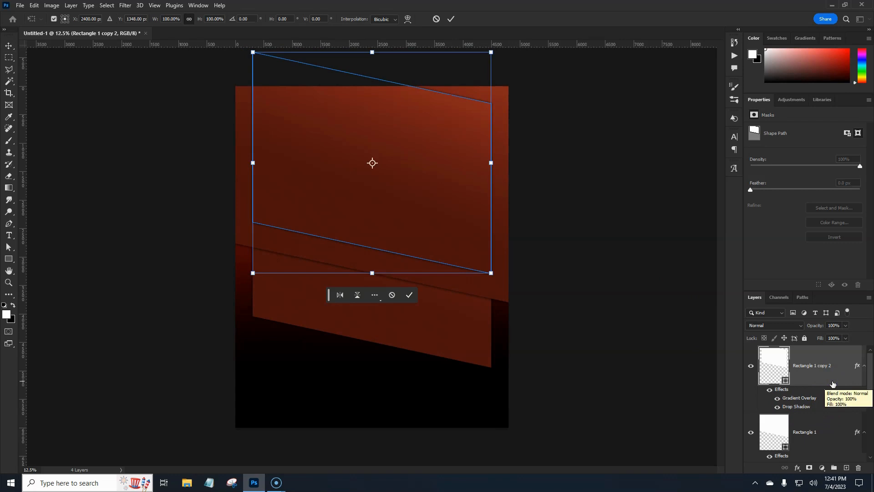
key("shift+Up")
key("shift+Up")
key("shift+Up")
key("shift+Up")
key("shift+Up")
key("shift+Up")
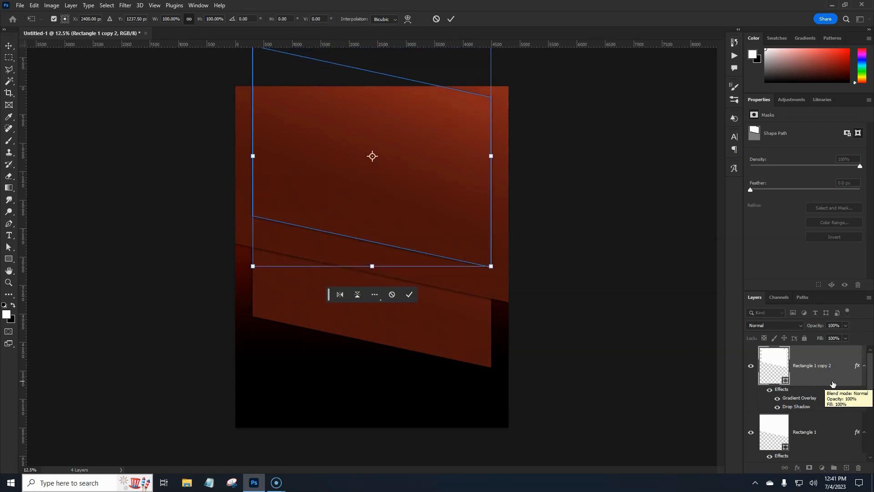
key("shift+Up")
key("shift+Up")
key("shift+Up")
key("shift+Up")
key("shift+Up")
key("shift+Up")
key("shift+Up")
key("shift+Up")
key("shift+Up")
key("shift+Up")
key("shift+Up")
key("shift+Up")
key("shift+Up")
key("shift+Up")
key("shift+Up")
key("shift+Up")
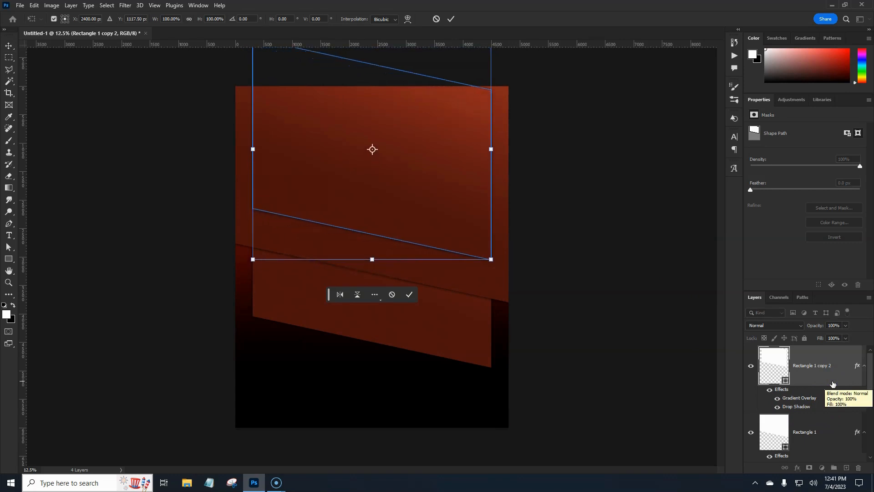
key("shift+Up")
key("shift+Up")
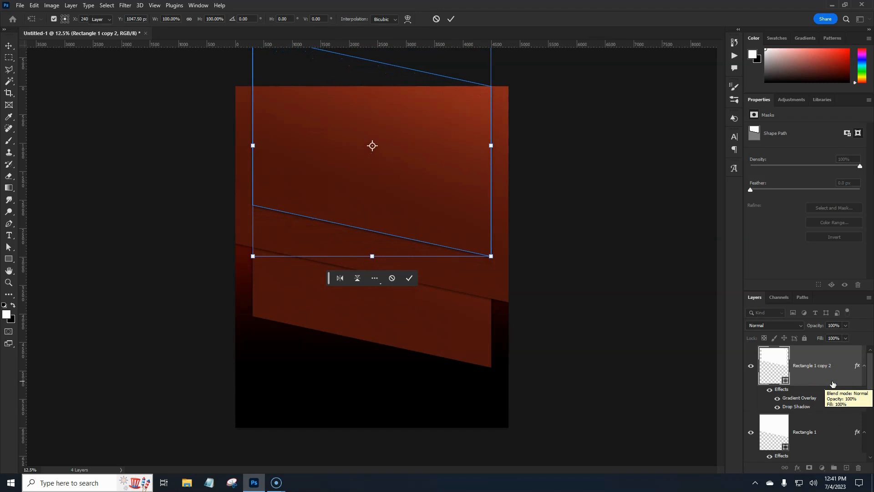
key("Return")
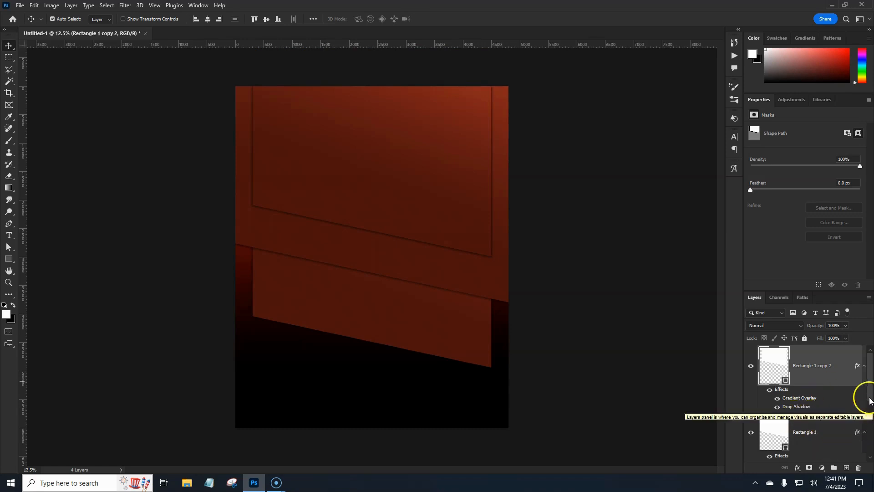
Reposition the background gradient fill downward so more red reaches behind the lower rectangle
left_click(870, 430)
scroll(869, 431, "down", 2)
left_click(834, 444)
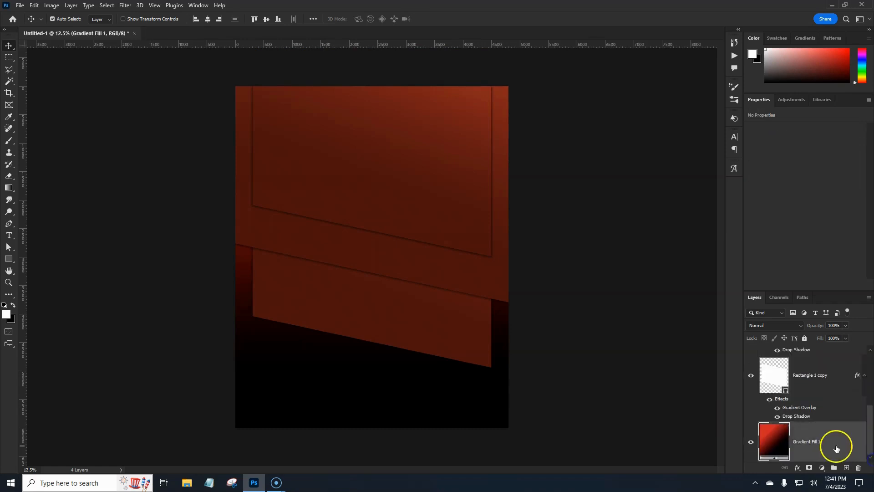
double_click(779, 447)
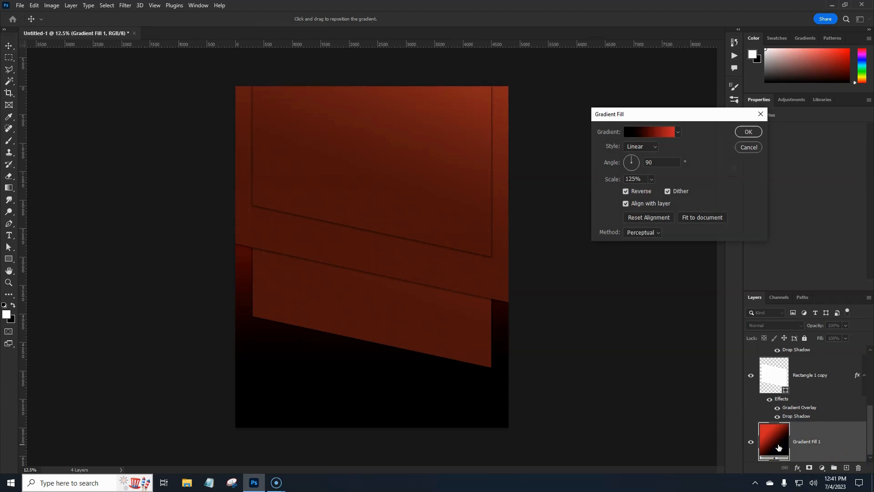
left_click(334, 364)
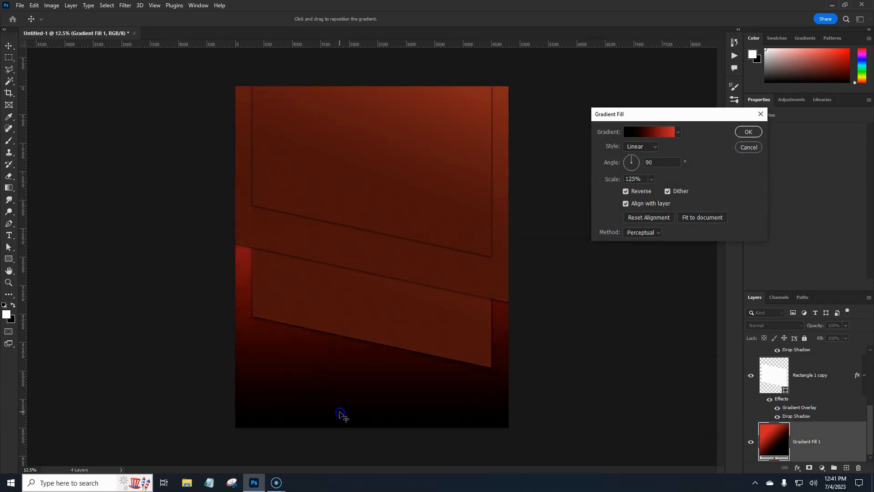
left_click(748, 131)
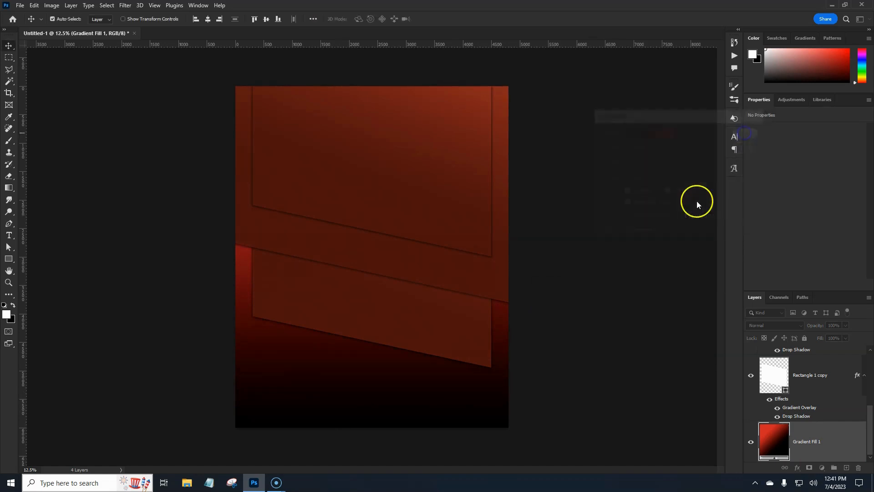
left_click(868, 426)
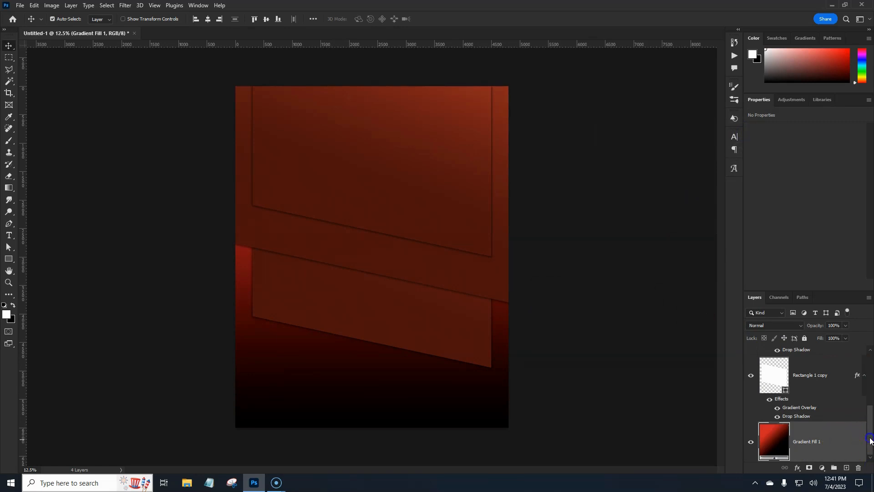
left_click_drag(870, 441, 868, 367)
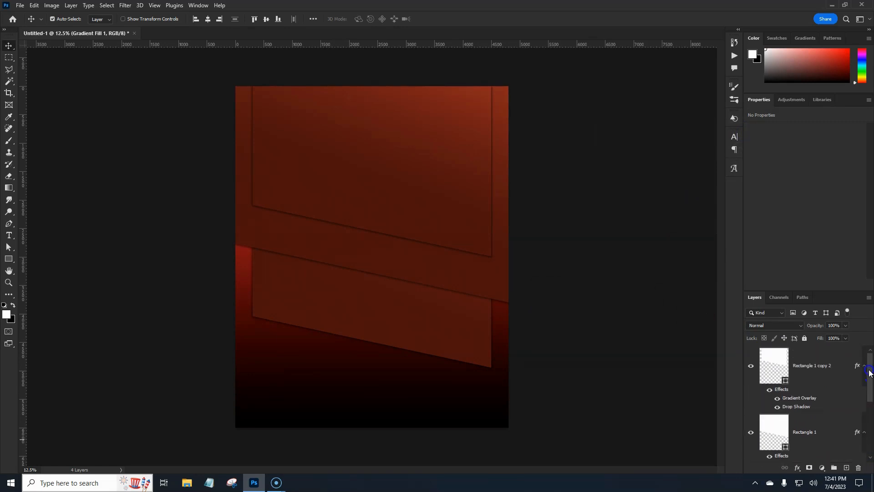
Group the gradient fill and all the slanted rectangle layers together and name the group bg
left_click(826, 365, "shift")
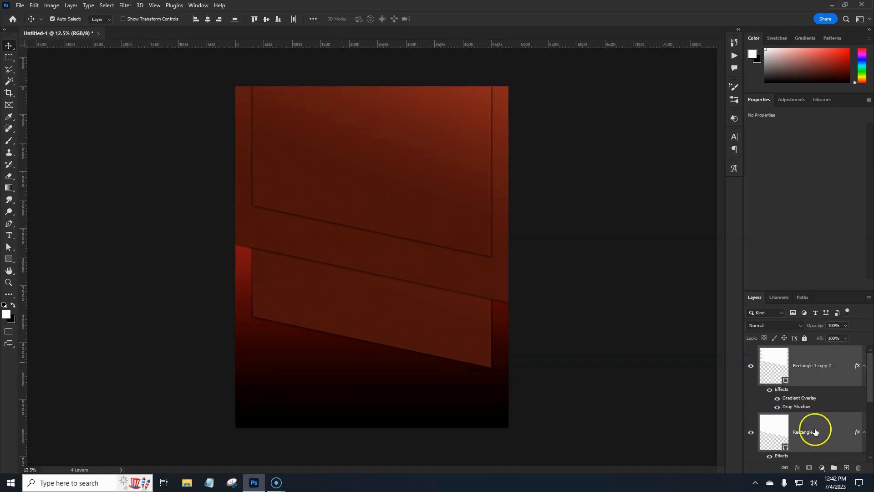
left_click(835, 470)
left_click(773, 354)
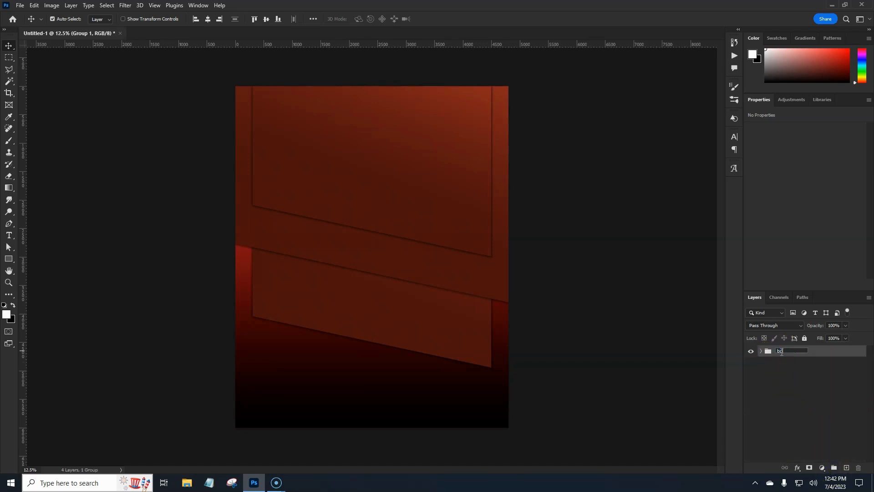
key("Return")
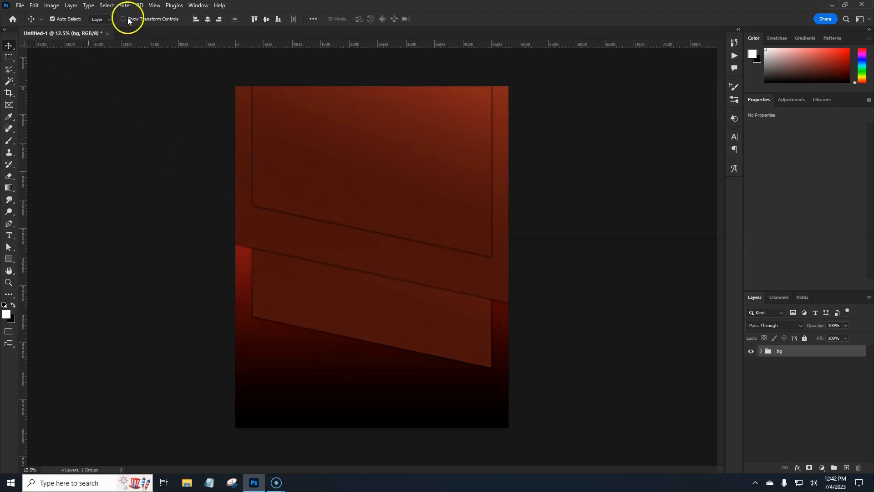
Draw a black-filled rectangle about 1896 × 4888 px over the poster's left half and name its layer "rectangle mask"
left_click(9, 258)
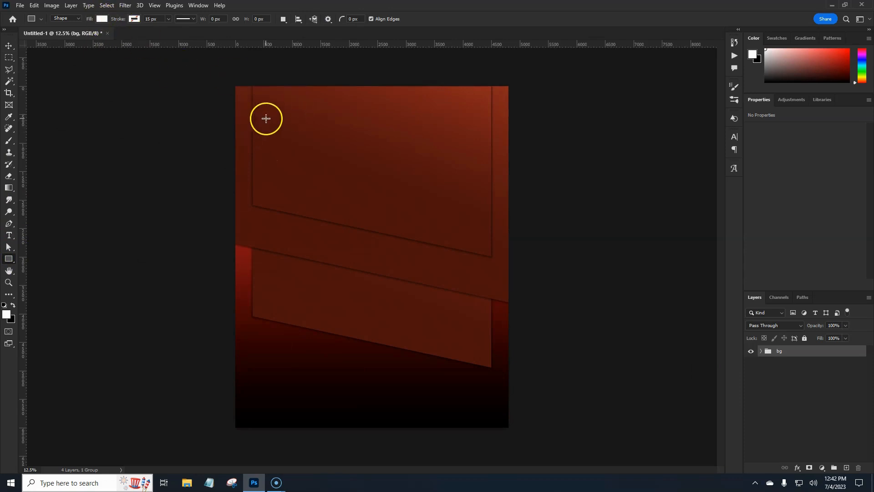
left_click_drag(266, 119, 379, 396)
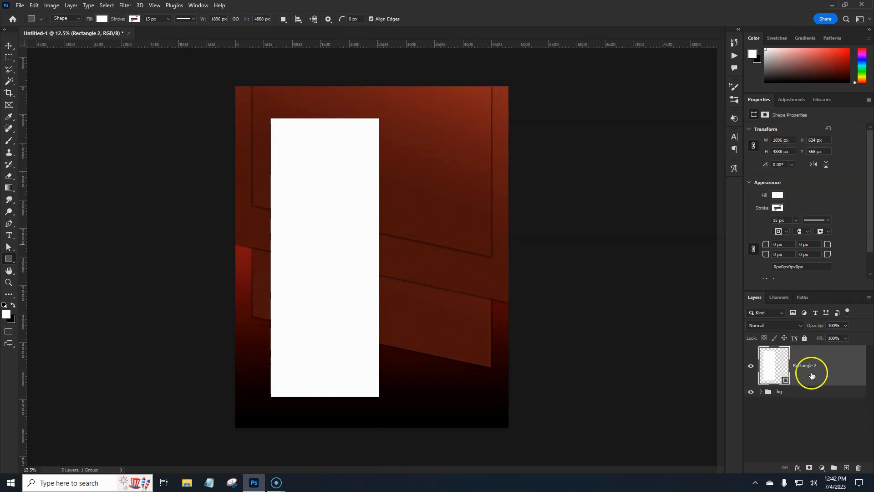
left_click(779, 208)
left_click(778, 194)
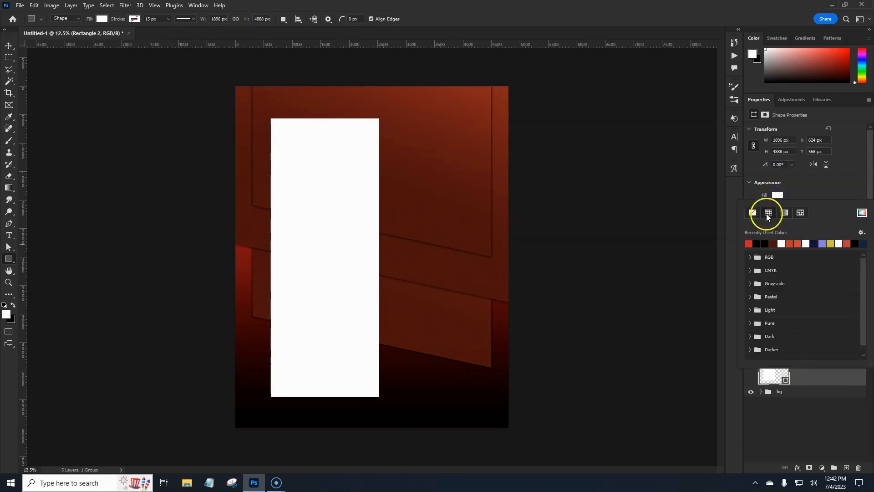
left_click(748, 244)
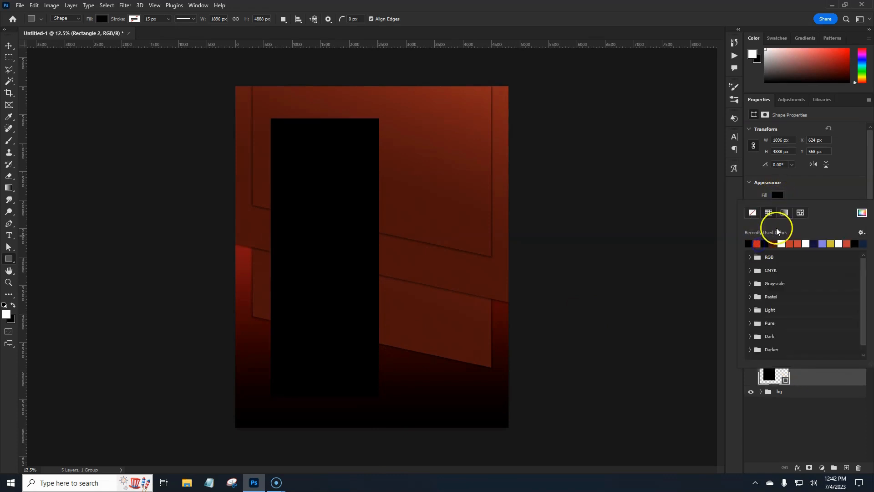
left_click(815, 193)
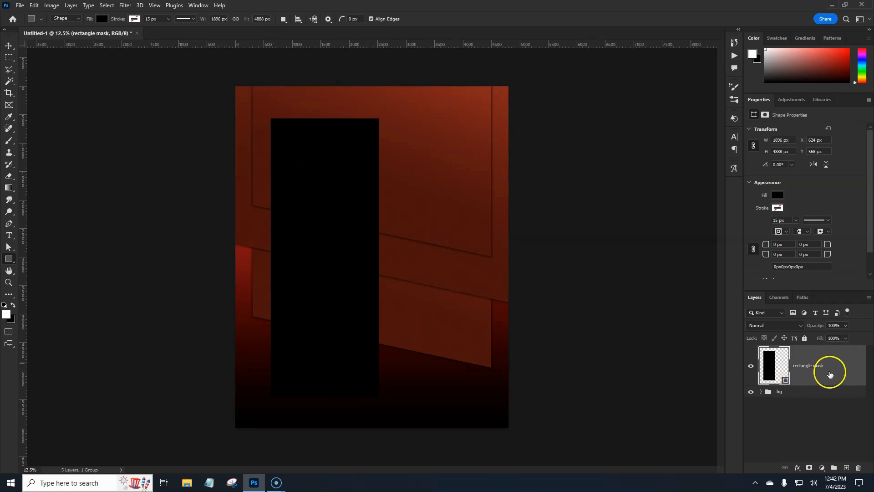
Place the basketball court image as an embedded object, scale it to about 122%, and position it so it covers the black rectangle
left_click(20, 6)
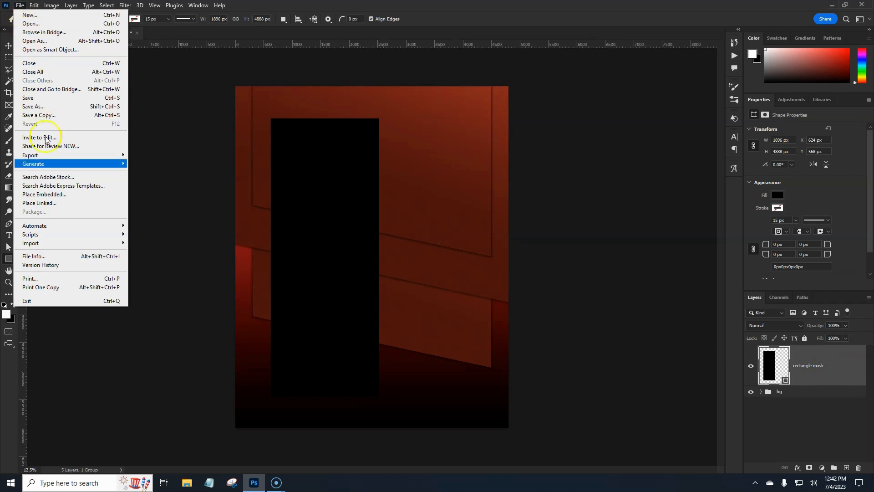
left_click(54, 196)
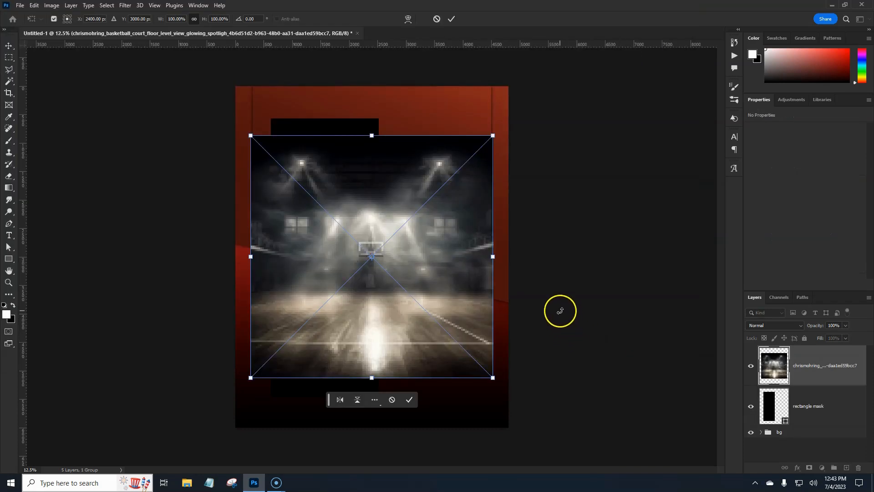
left_click_drag(394, 305, 360, 288)
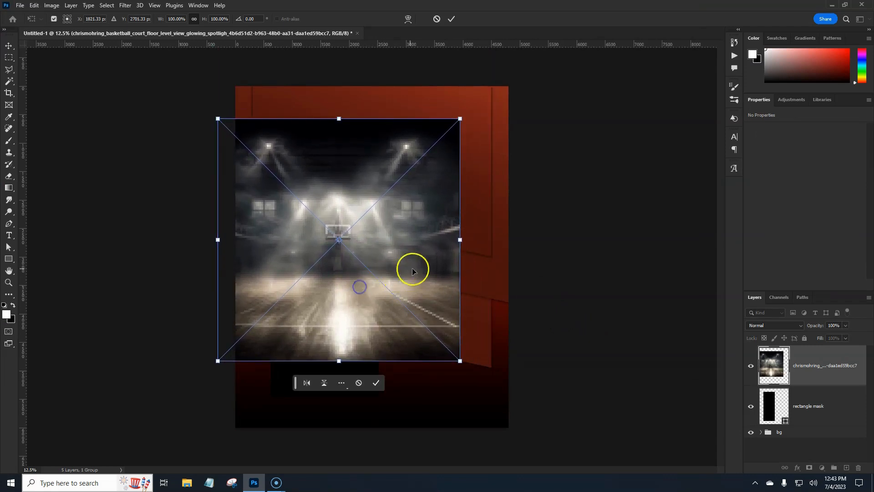
left_click_drag(461, 239, 486, 240)
left_click_drag(409, 236, 408, 271)
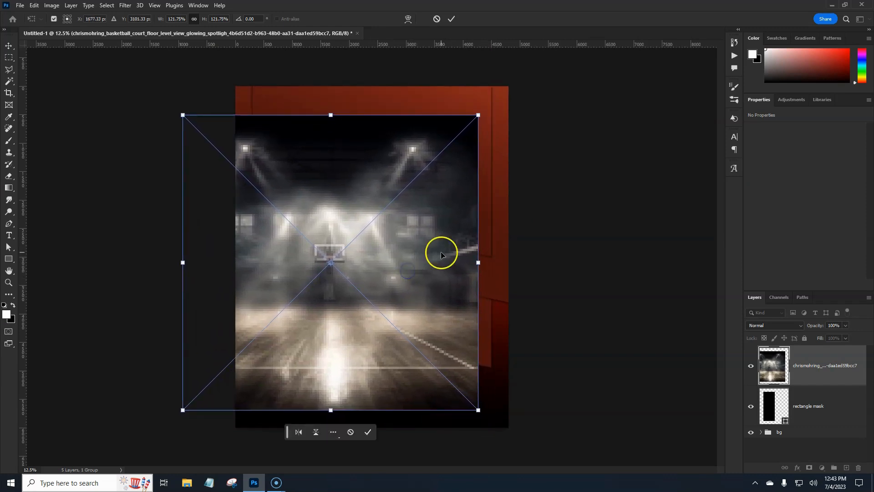
key("Return")
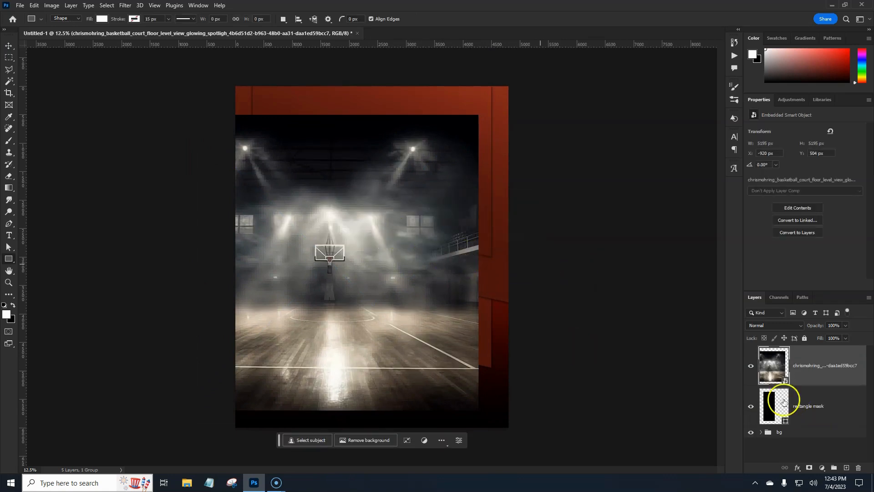
Clip the court image to the rectangle mask layer and nudge it left to X -1000 px to center the hoop
right_click(818, 379)
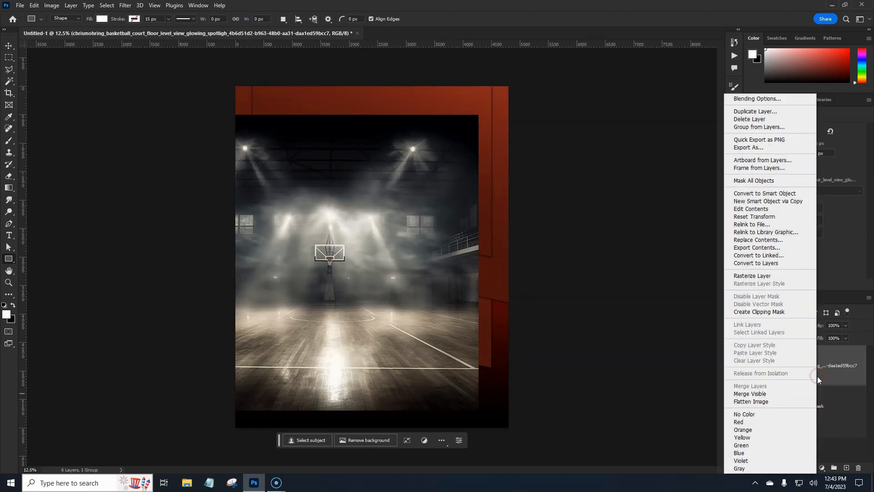
left_click(779, 312)
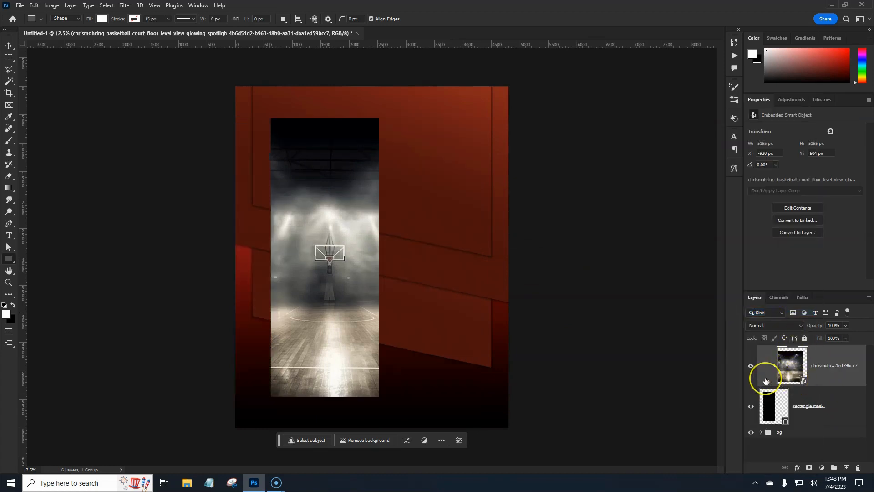
key("ctrl+t")
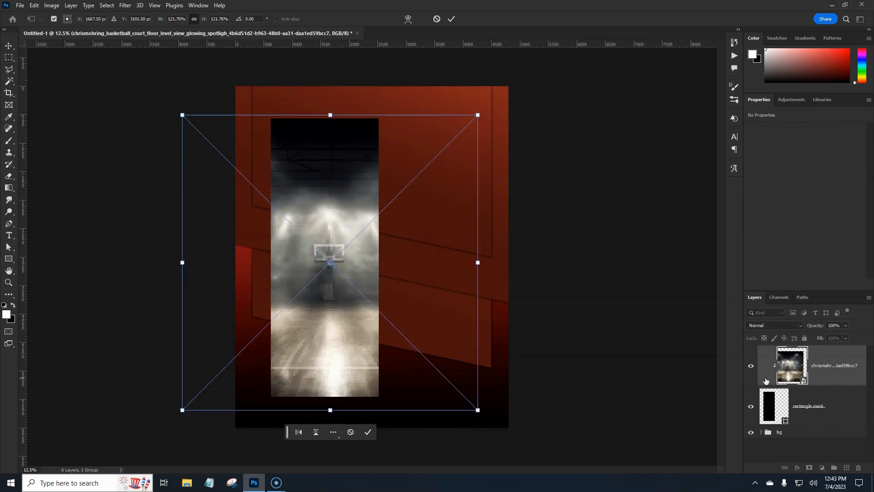
key("shift+Left")
key("shift+Left")
key("shift+Left")
key("shift+Left")
key("shift+Left")
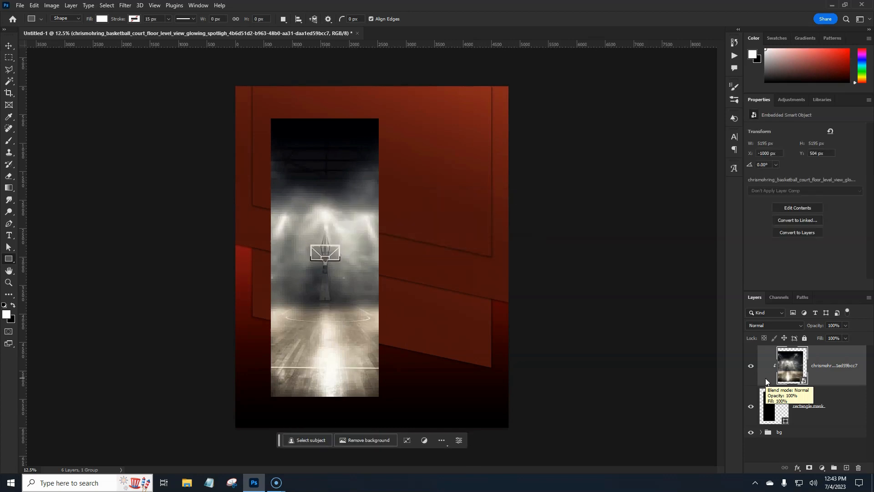
Lower the clipped court image's opacity to roughly 33%
left_click(843, 377)
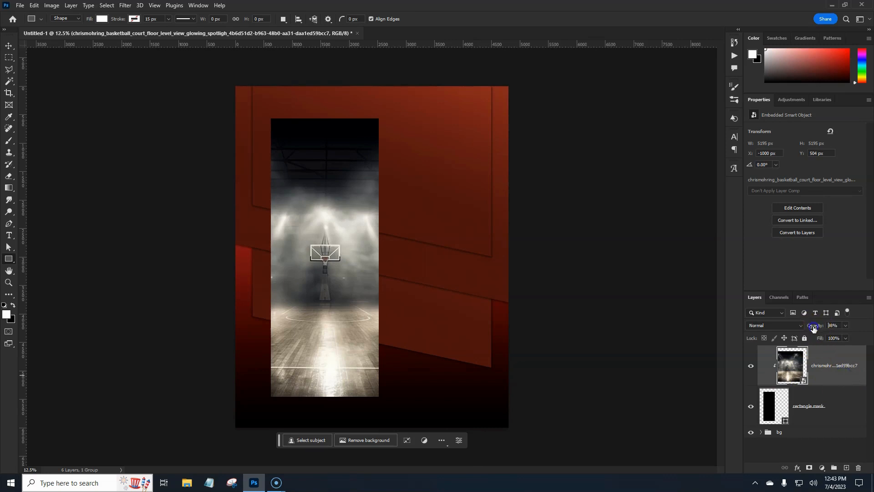
left_click_drag(814, 326, 785, 334)
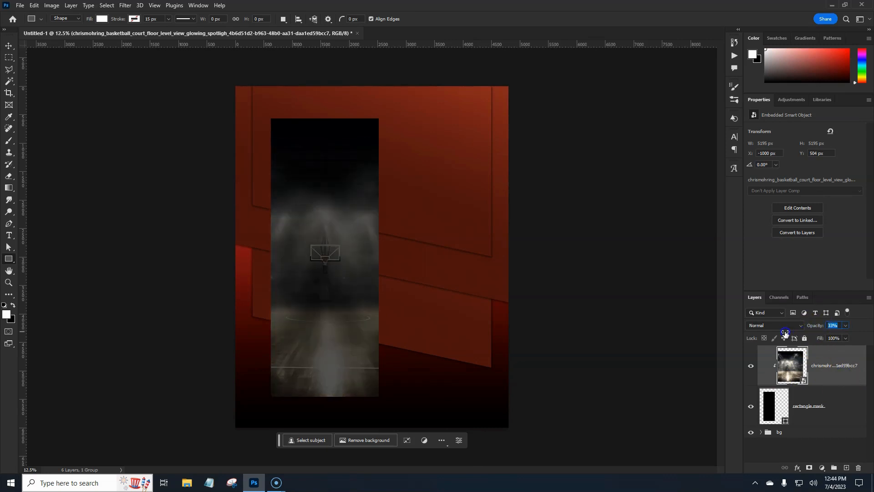
left_click_drag(785, 333, 787, 334)
Draw an unfilled rectangle about 1816 × 3856 px with a 15 px white stroke, directly above the bg group and partly behind the court panel
left_click(817, 432)
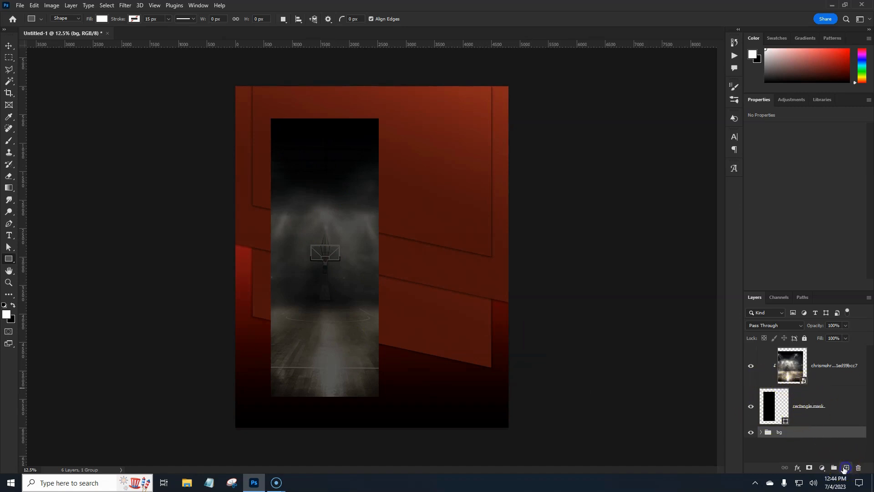
left_click(847, 468)
left_click_drag(808, 448, 859, 468)
left_click(101, 20)
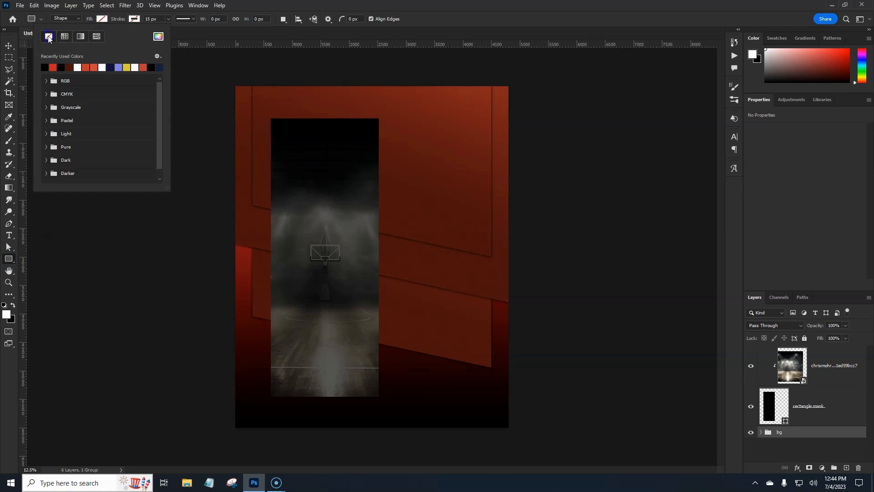
left_click(132, 20)
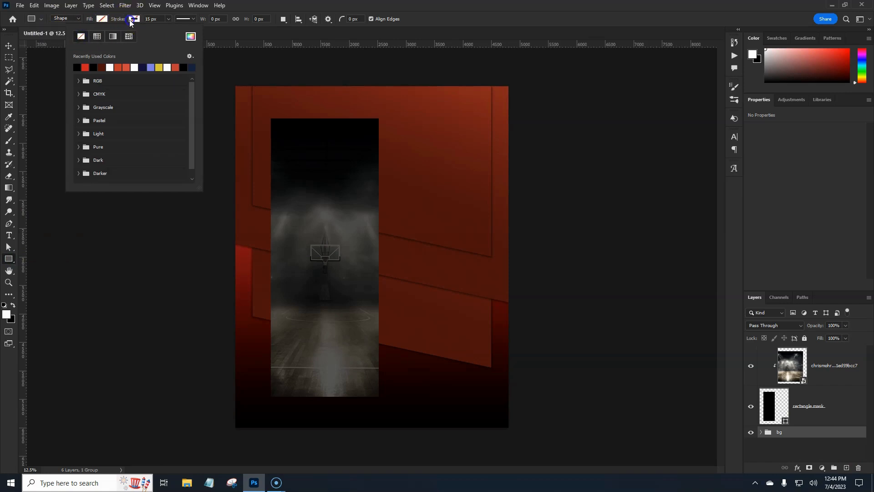
left_click(110, 68)
left_click(189, 11)
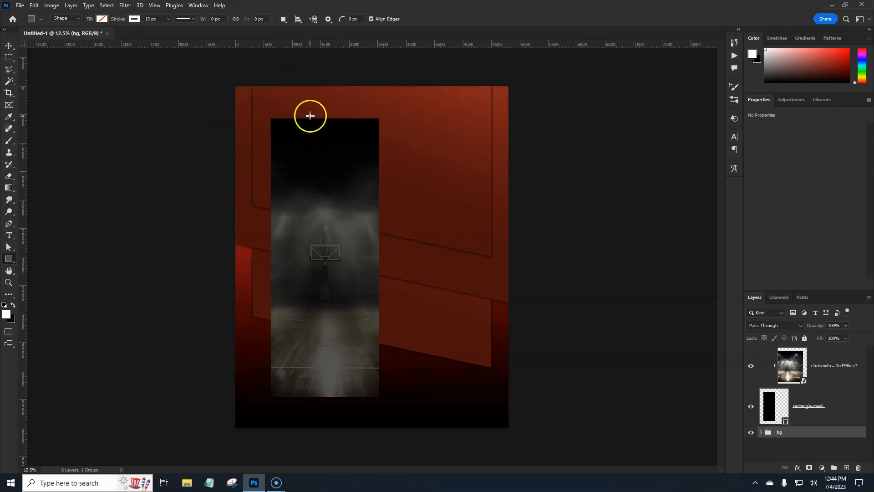
mouse_move(315, 110)
left_mouse_down()
mouse_move(436, 246)
mouse_move(419, 271)
mouse_move(424, 321)
left_mouse_up()
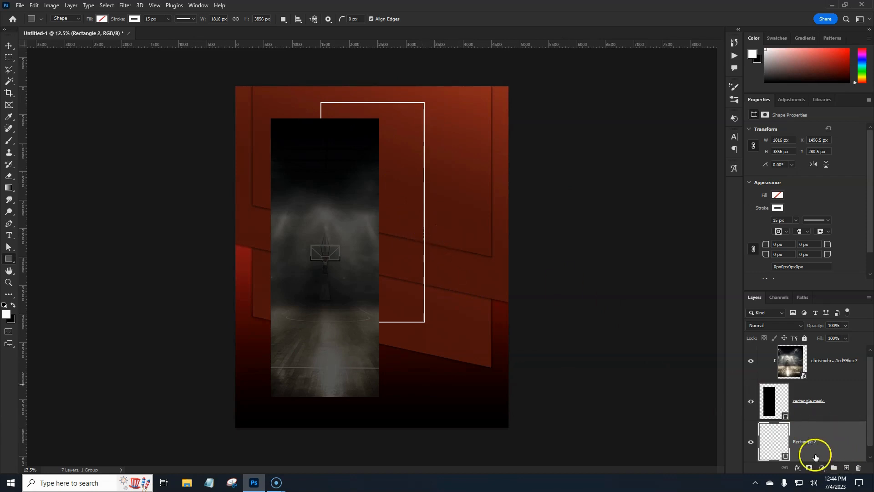
Add a layer mask to the white outline rectangle and black out a polygonal selection hiding its part below the upper panel's slanted edge
left_click(809, 469)
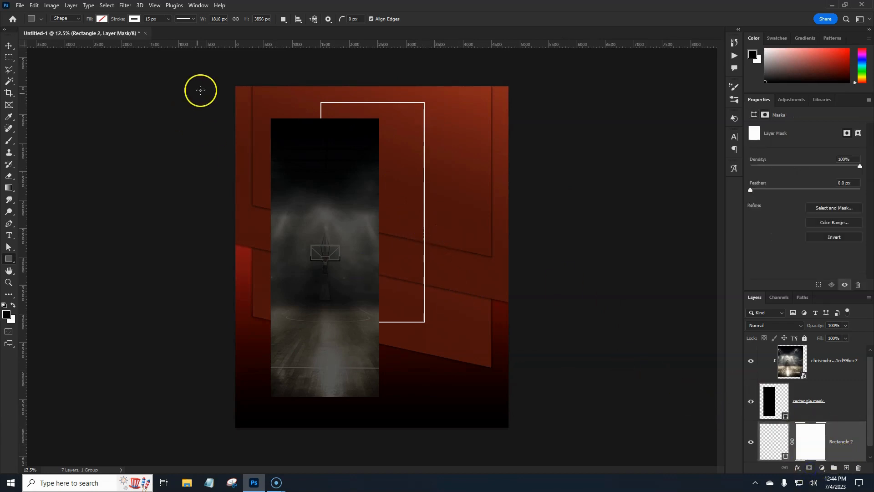
left_click(8, 73)
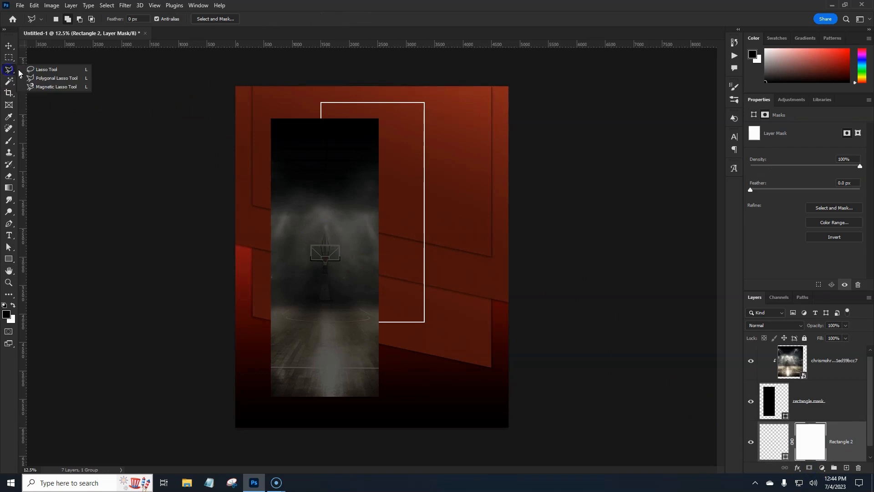
left_click(43, 75)
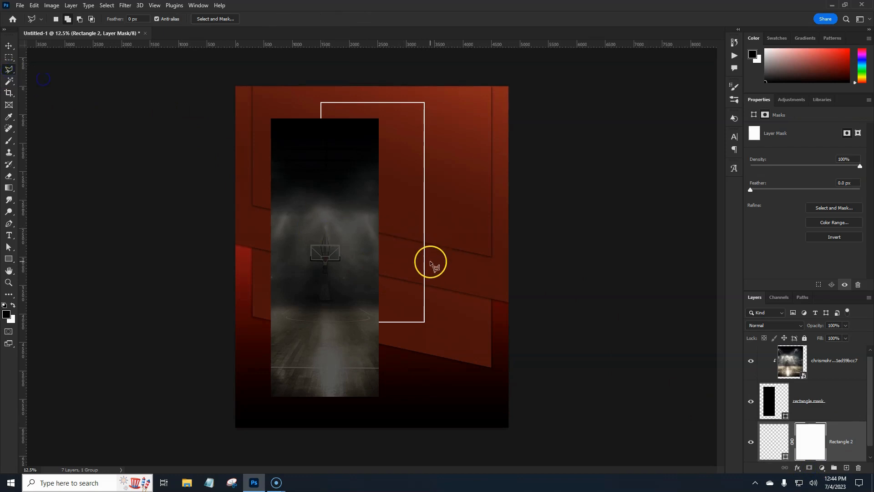
scroll(430, 263, "up", 6)
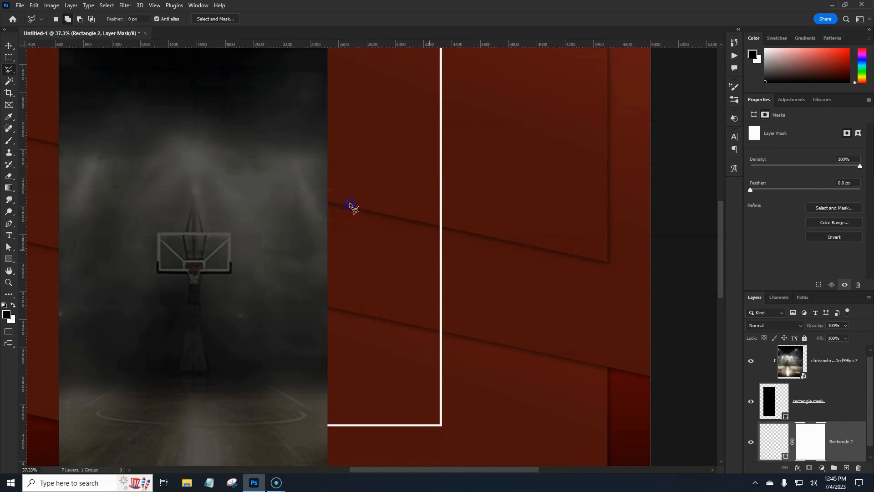
left_click(386, 213)
left_click(480, 236)
scroll(314, 208, "up", 1)
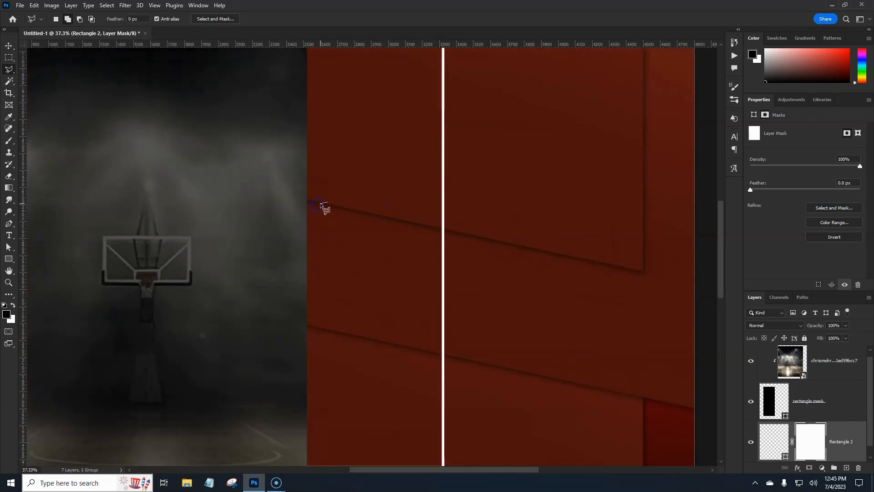
left_click(327, 201)
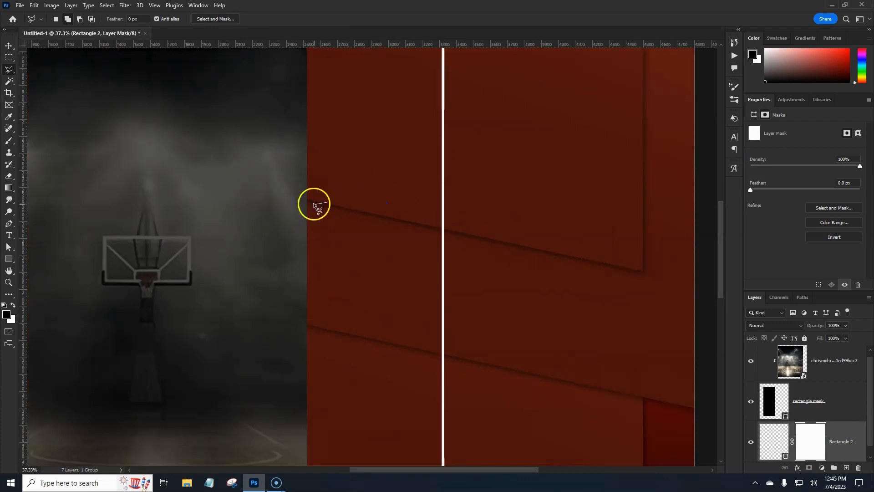
left_click(511, 242)
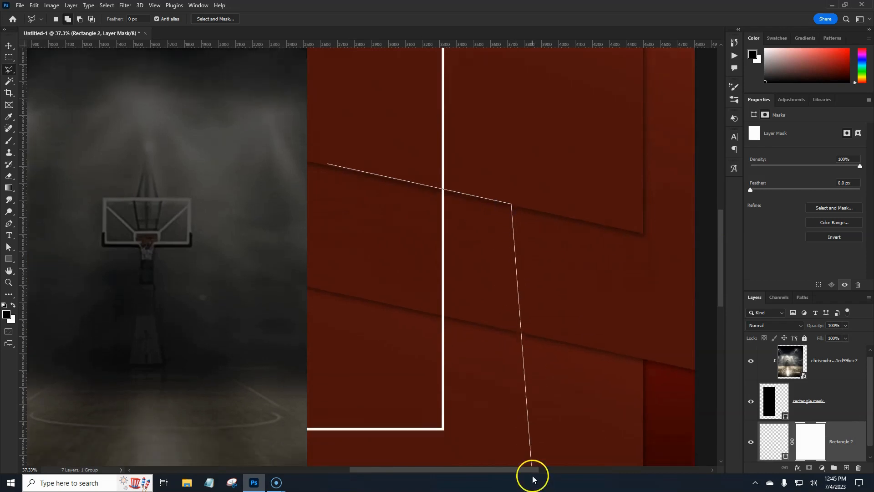
left_click(519, 455)
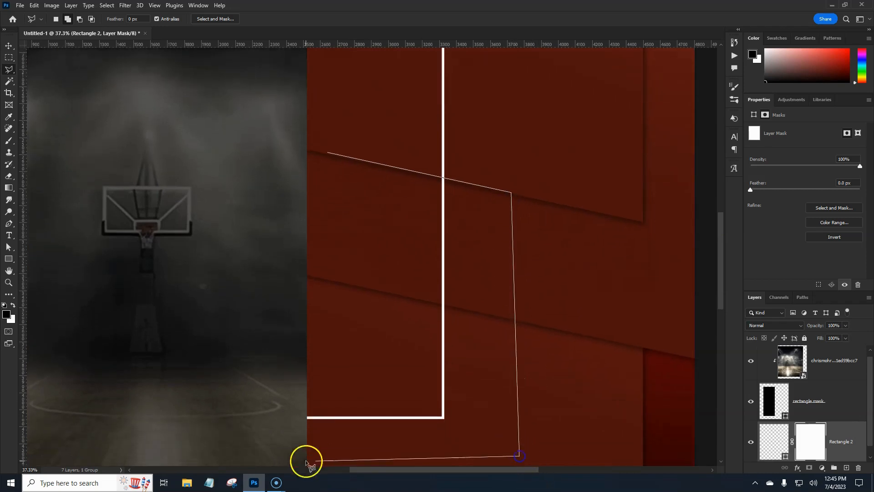
left_click(234, 453)
left_click(197, 183)
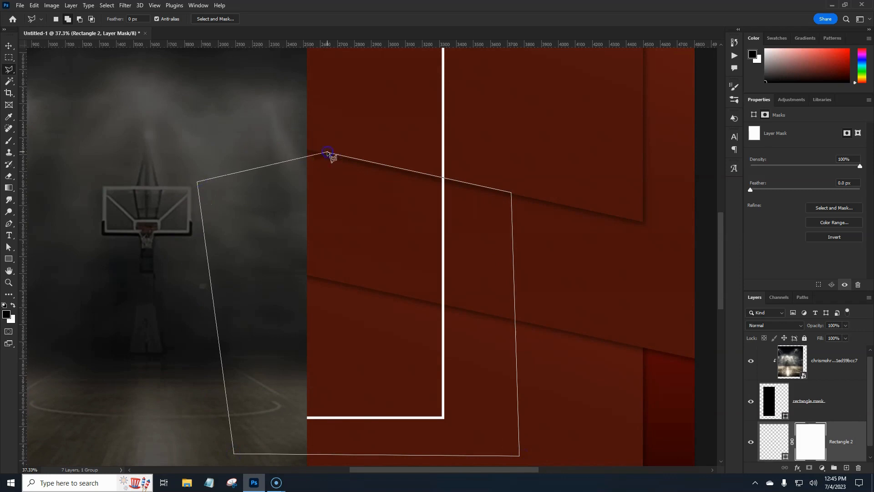
left_click(328, 153)
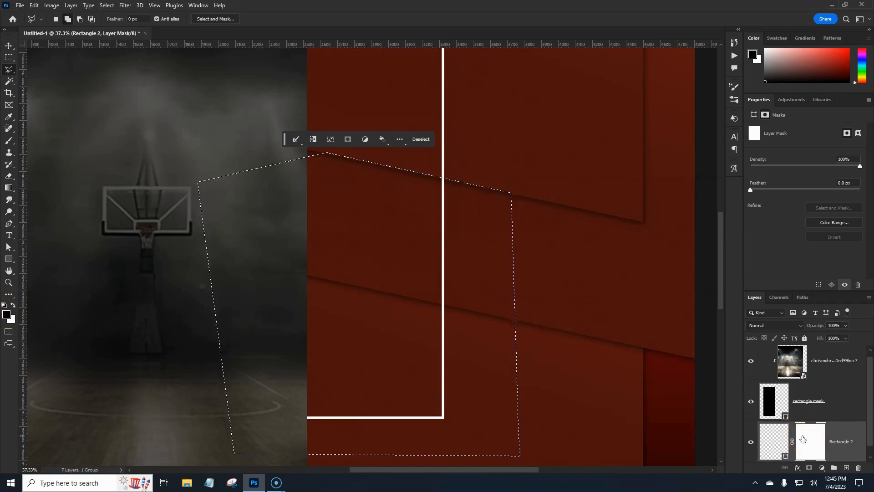
key("alt+BackSpace")
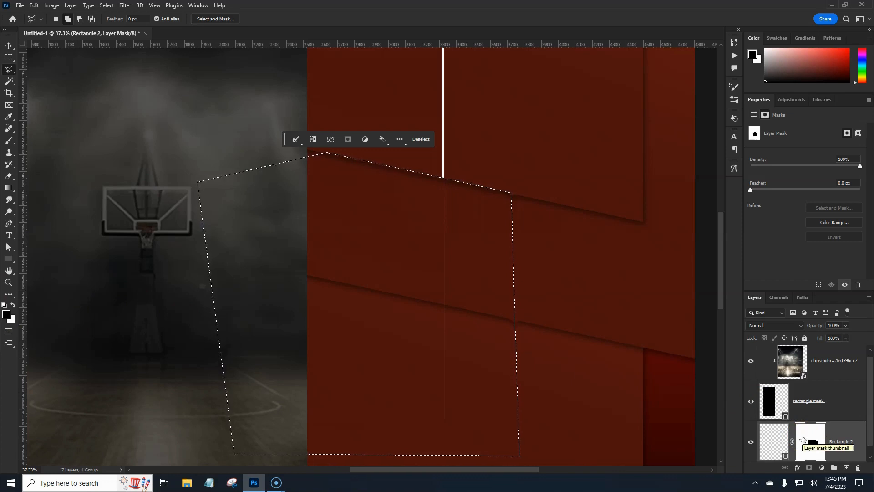
Clear the polygonal selection used to mask the white outline
key("ctrl+d")
key("ctrl+minus")
key("ctrl+minus")
key("ctrl+minus")
key("ctrl+minus")
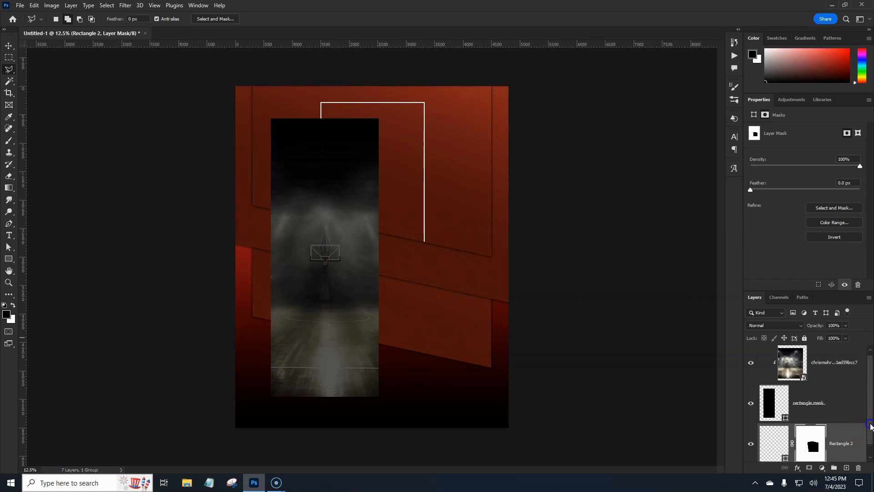
On a new layer above the outline, pen an unfilled 15 px white line about 3700 × 1820 px beside the lower panel's left and slanted bottom edges
scroll(871, 426, "up", 1)
scroll(868, 425, "down", 2)
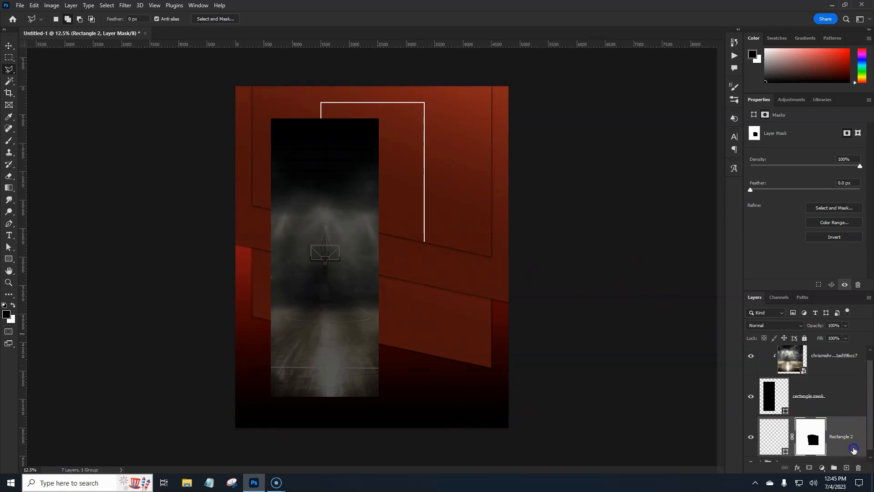
left_click(846, 468)
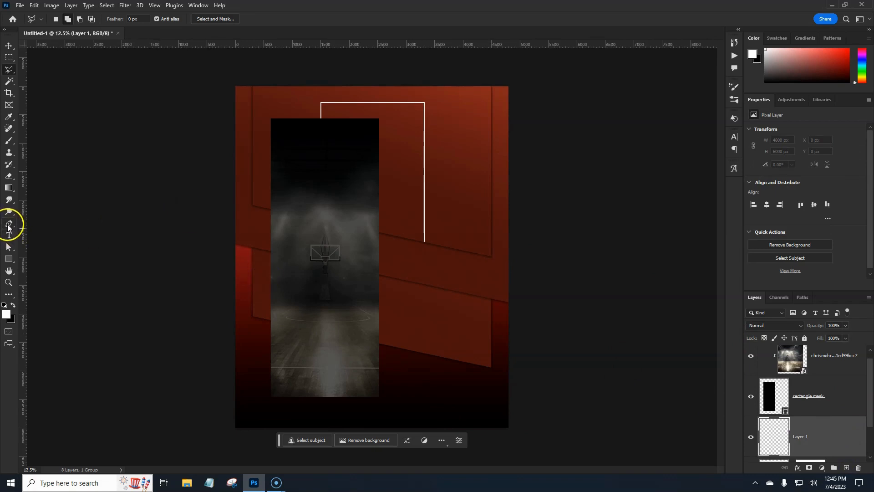
left_click(8, 227)
left_click(39, 224)
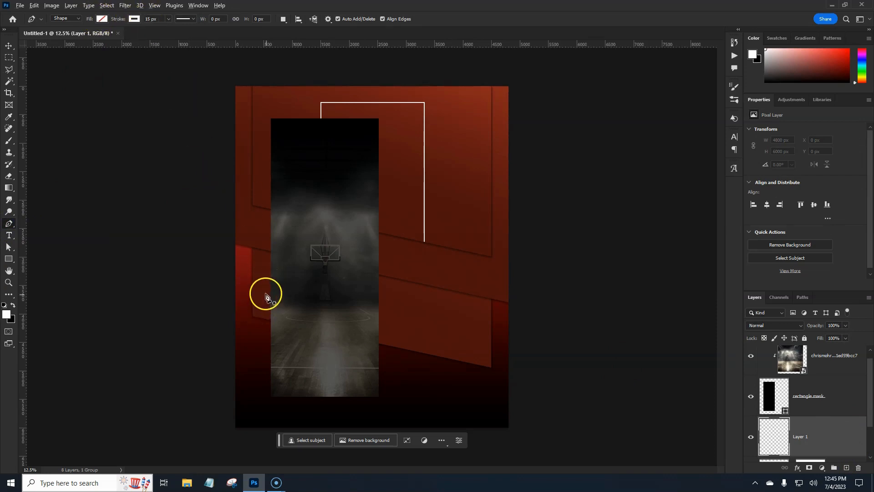
scroll(264, 296, "up", 1)
scroll(265, 295, "up", 2)
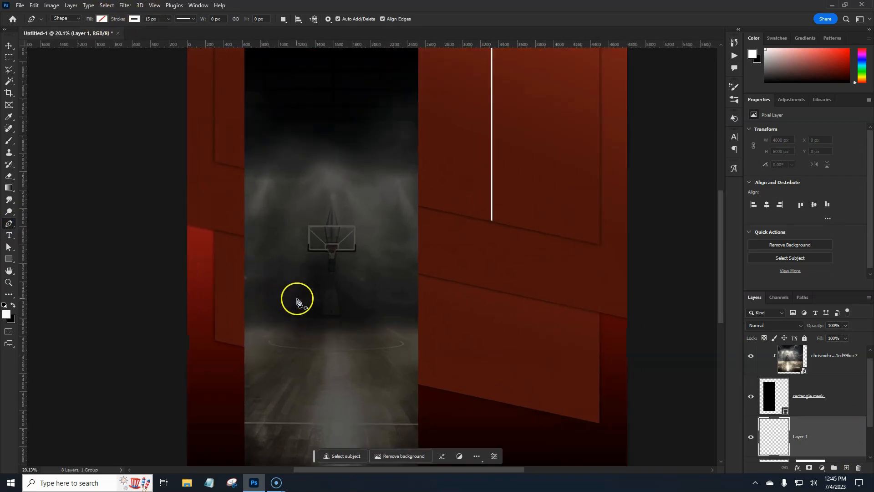
left_click_drag(333, 301, 350, 246)
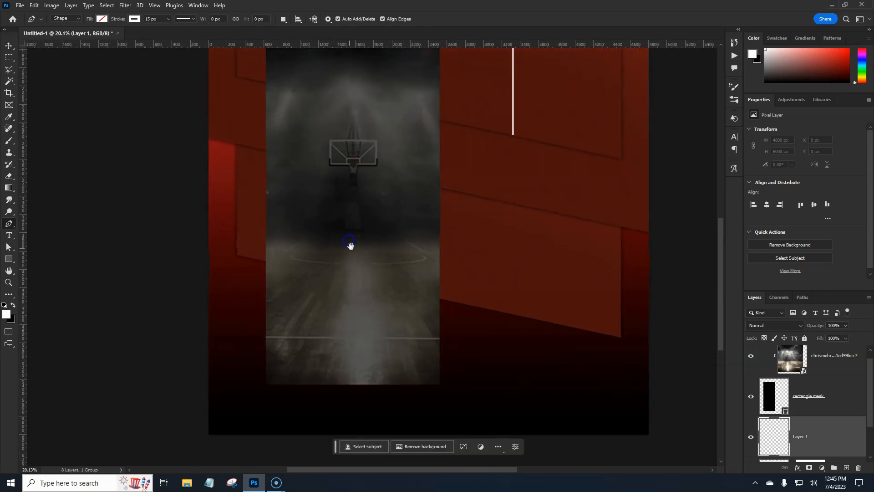
left_click(228, 169)
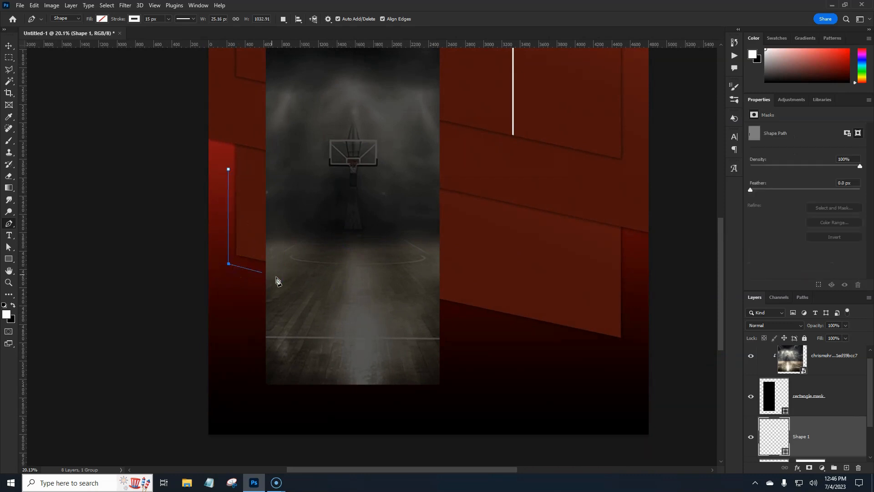
left_click(570, 337)
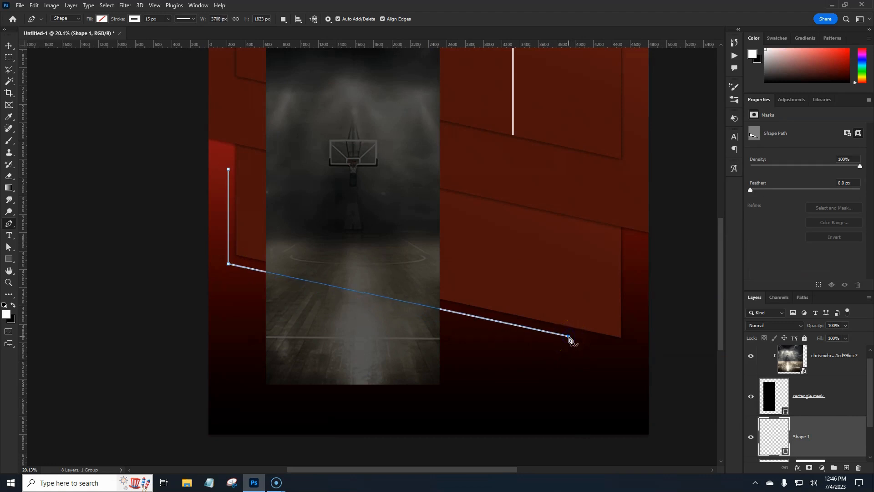
Draw a white corner line about 913 × 1510 px with the Pen tool around the upper panel's top-right corner
left_click_drag(597, 220, 556, 373)
left_click_drag(560, 182, 521, 253)
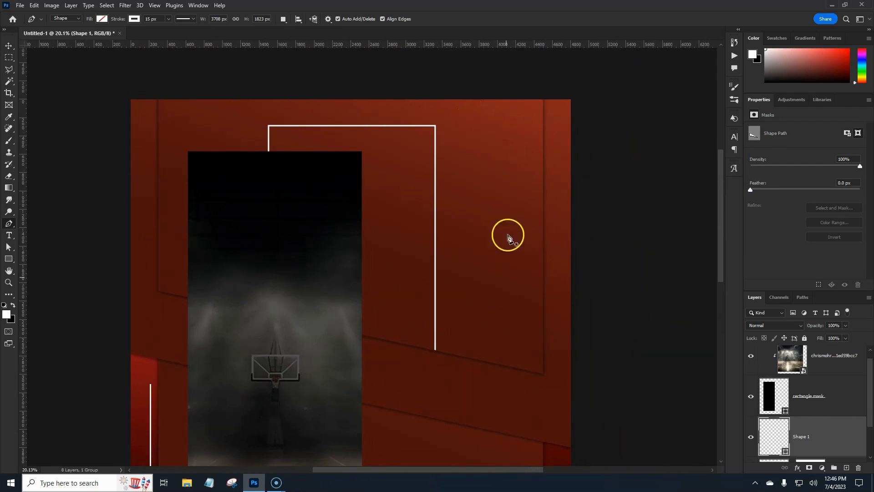
left_click(470, 113)
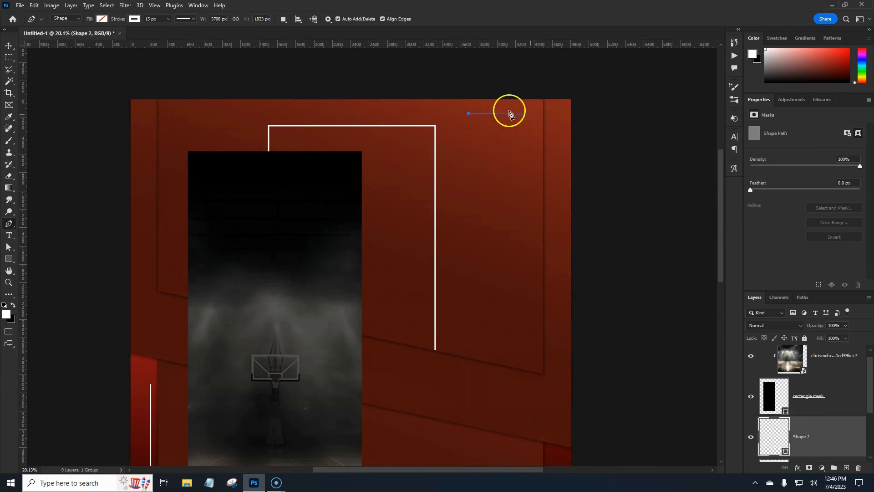
left_click(552, 114)
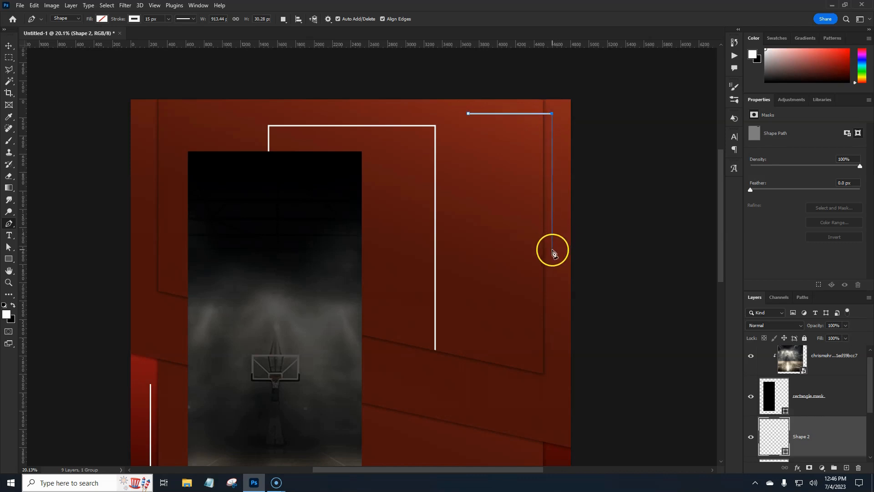
left_click(552, 252)
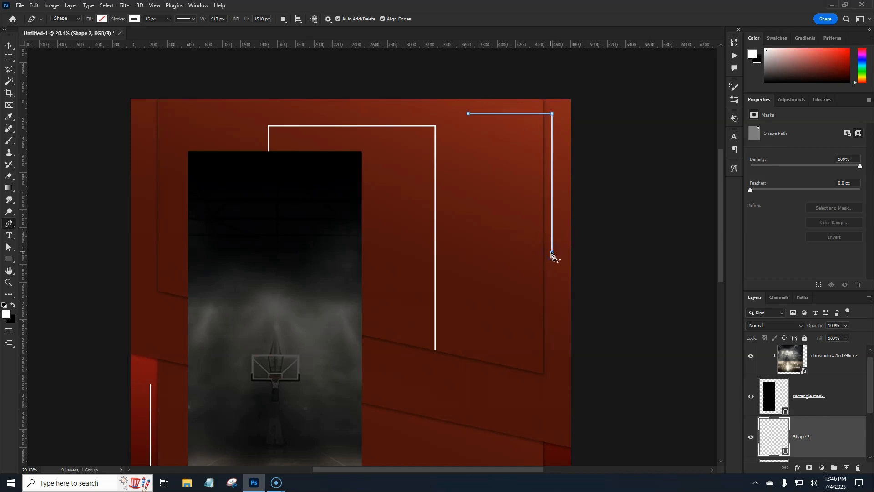
left_click(545, 253, "ctrl")
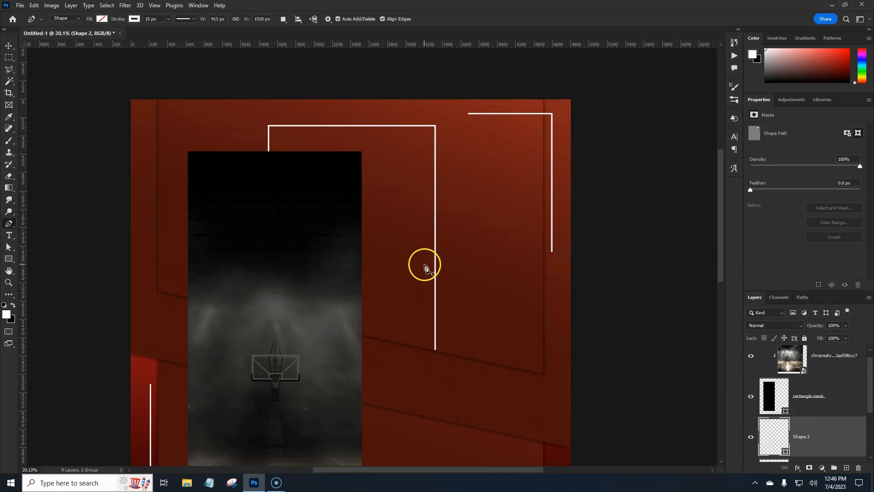
Draw a white L-shaped line about 598 × 620 px with the Pen tool around the court panel's bottom-left corner
scroll(428, 262, "down", 1)
scroll(428, 262, "down", 1)
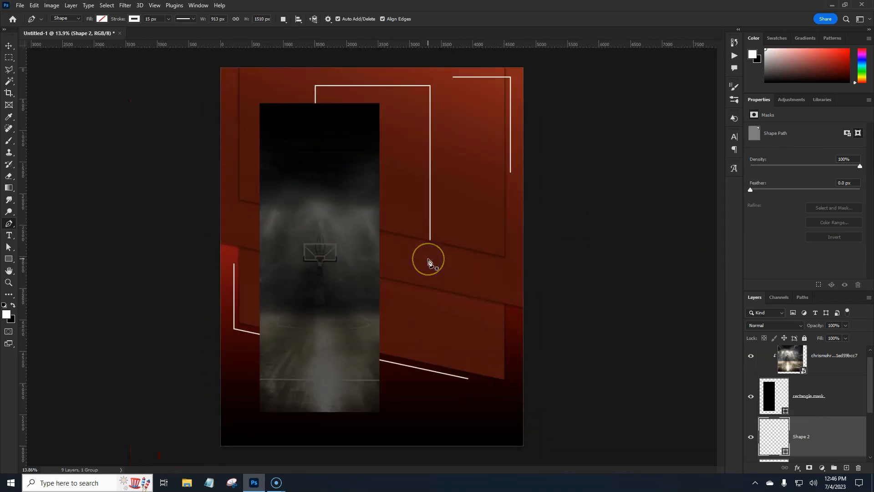
left_click(254, 382)
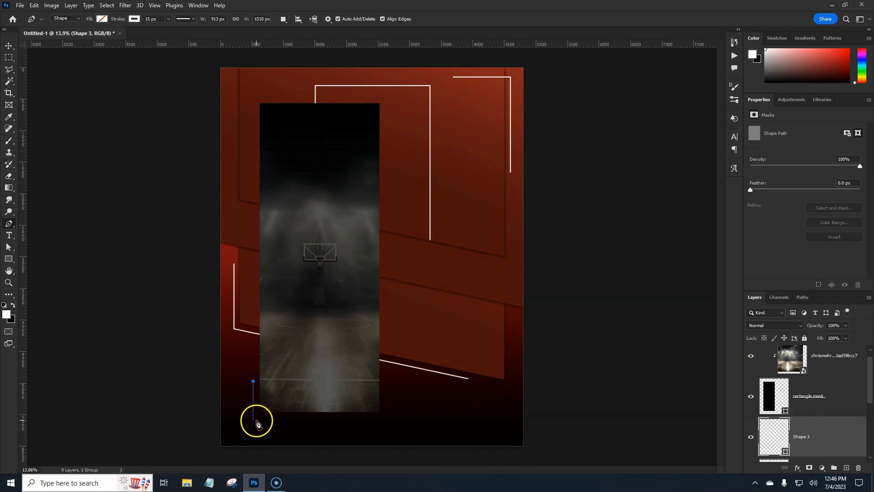
left_click(253, 420)
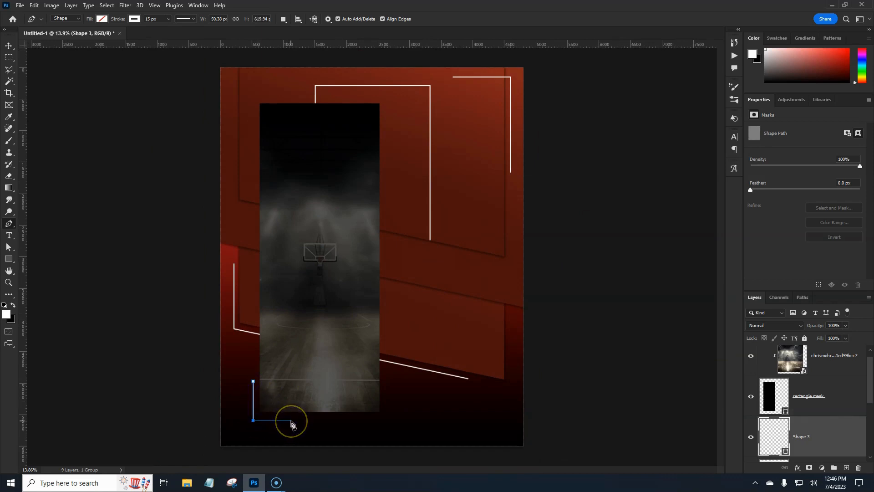
left_click(349, 385)
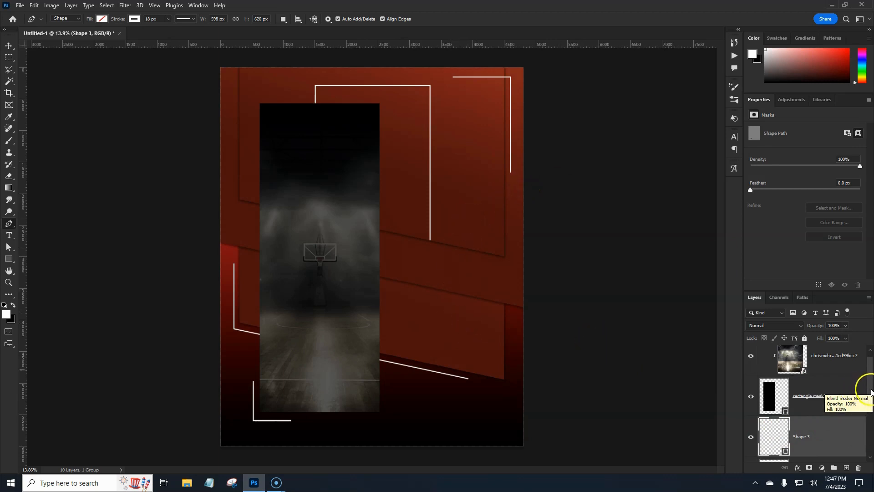
Draw an unfilled square of about 94 px with a 5 px white stroke above the court image layer, just right of the white outline
left_click_drag(870, 379, 870, 374)
left_click(841, 359)
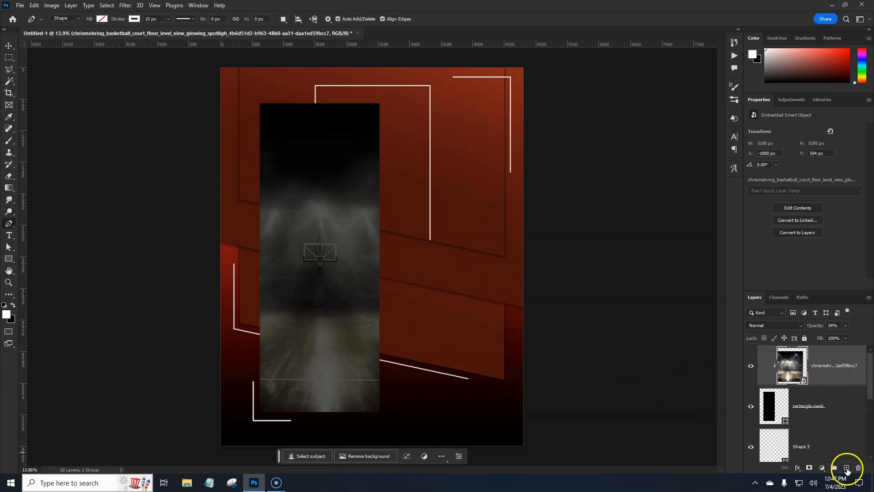
left_click(9, 261)
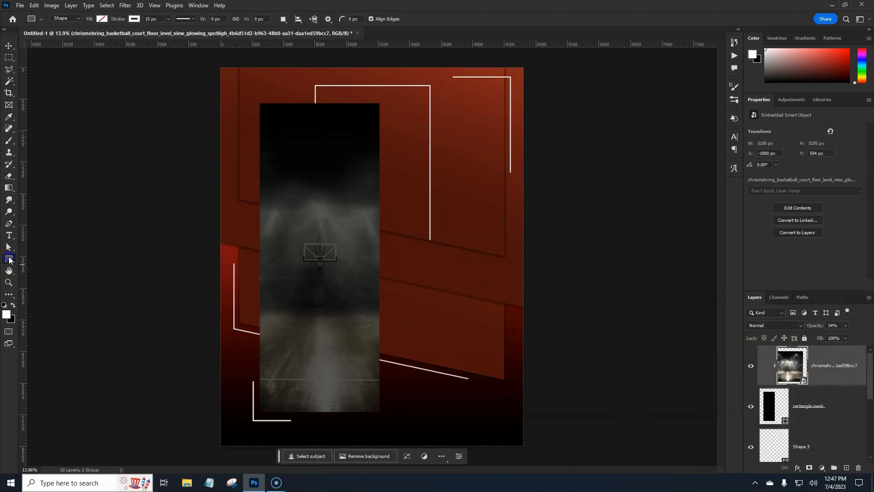
left_click(33, 261)
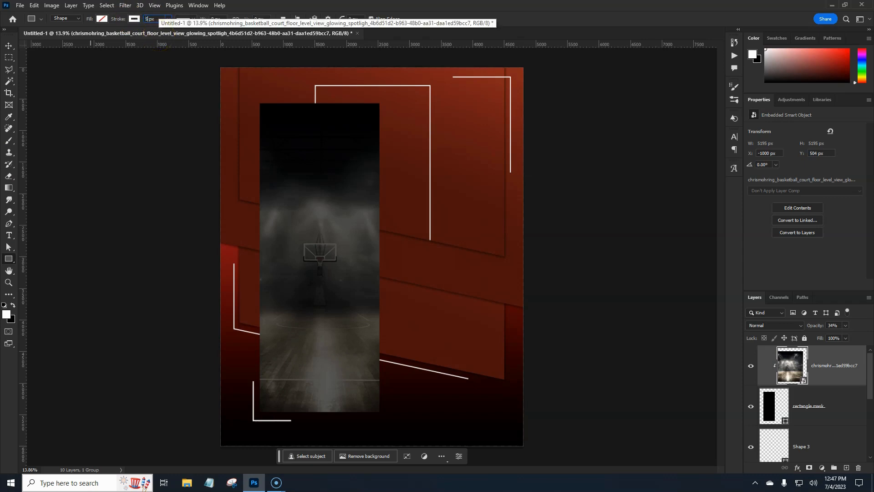
left_click(286, 5)
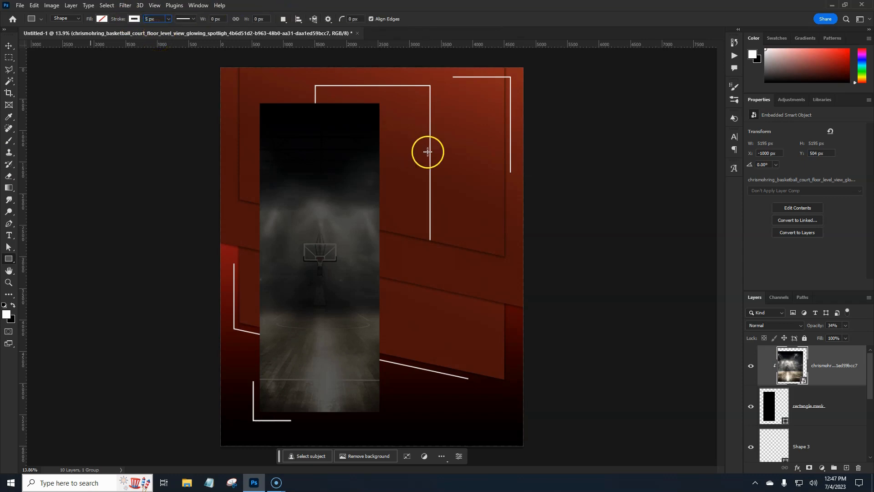
left_click_drag(445, 141, 450, 147)
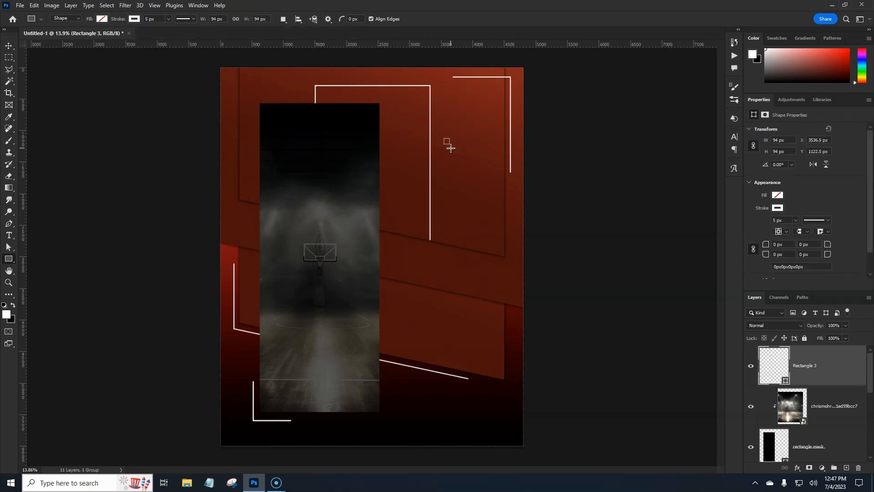
Duplicate the small square and move the copy straight down to Y 1255 px
left_click(833, 373)
key("ctrl+j")
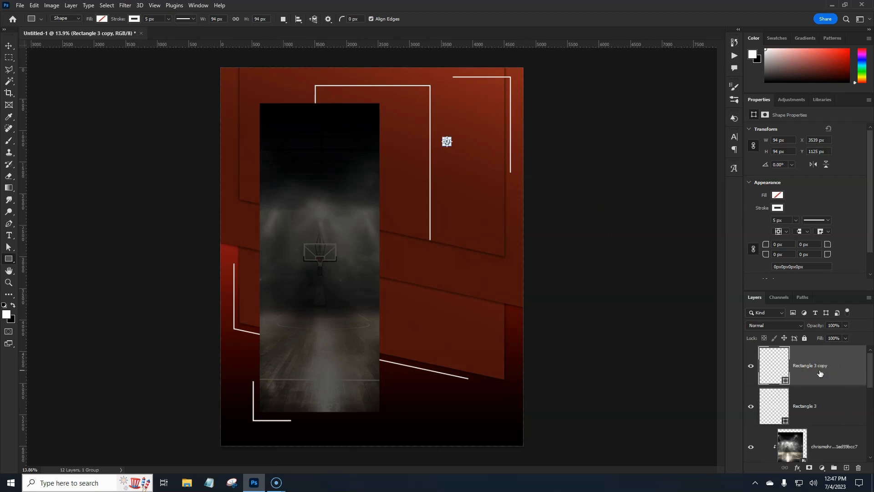
key("ctrl+t")
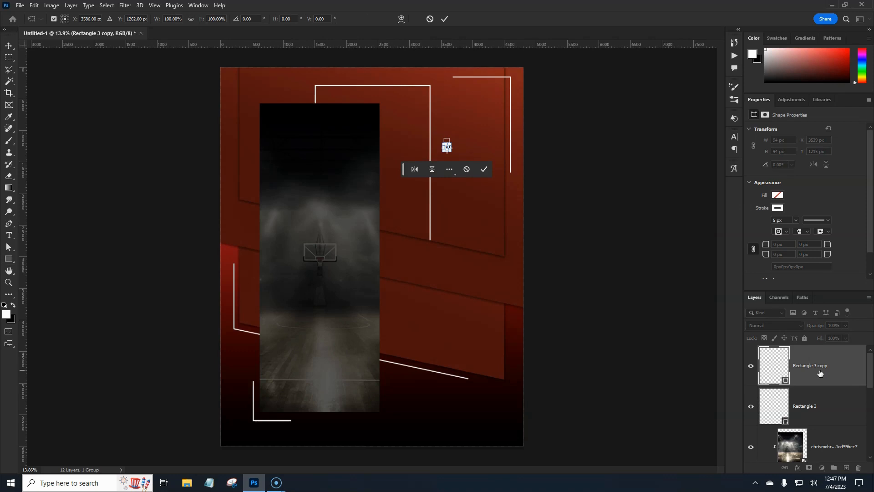
key("shift+Down")
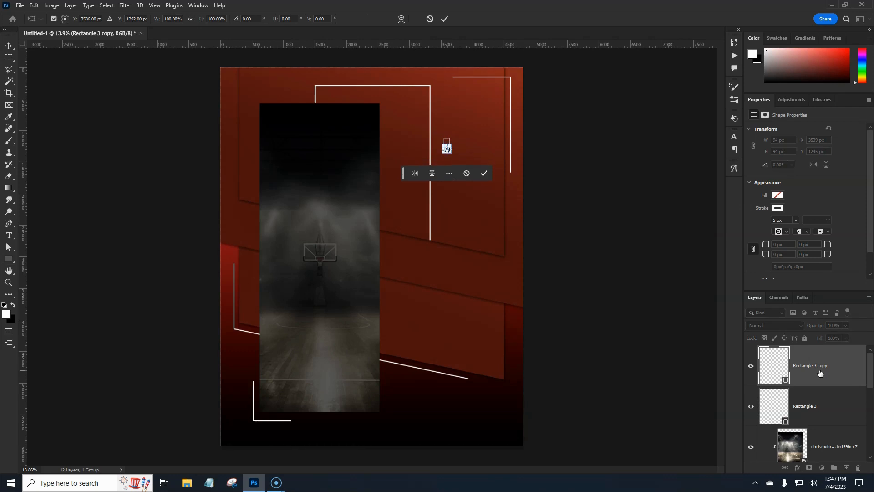
key("Return")
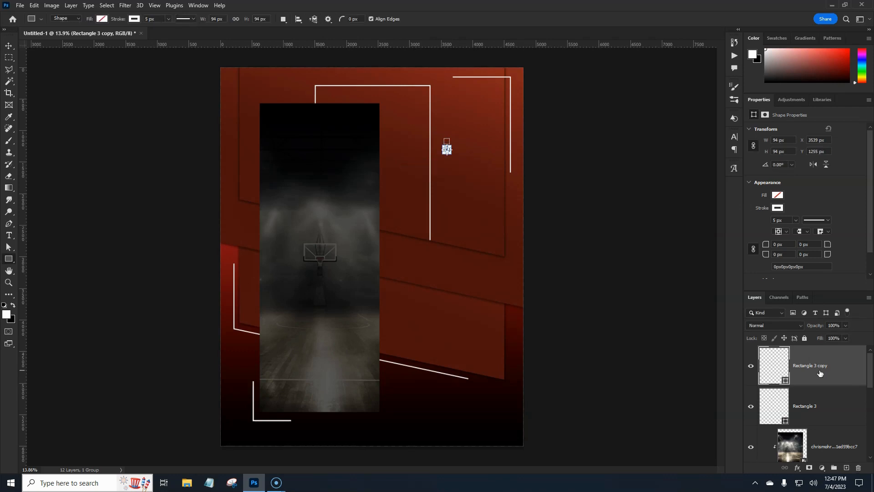
Repeat the duplicate-and-move transform 17 times to extend the squares in an evenly spaced column down to Y 3465 px
left_click(820, 373)
key("ctrl+alt+shift+t")
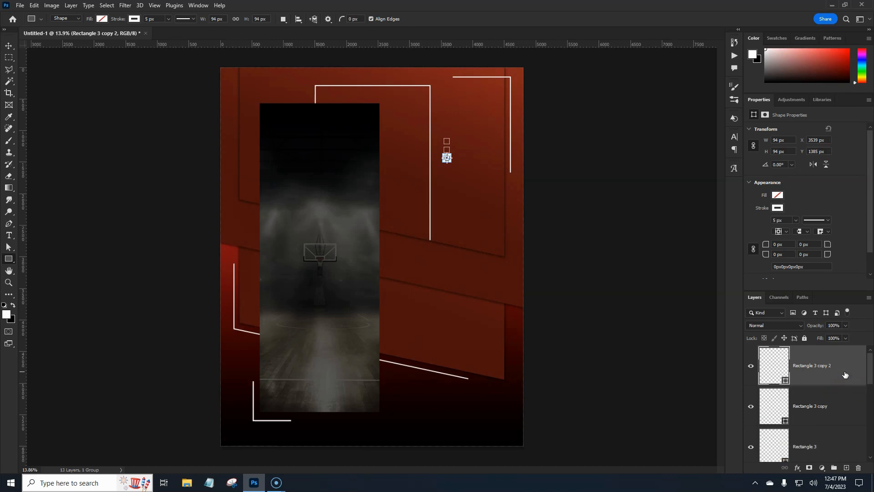
key("ctrl+alt+shift+t")
key("ctrl+alt+shift+t")
key("ctrl+alt+shift+t")
key("ctrl+alt+shift+t")
key("ctrl+alt+shift+t")
key("ctrl+alt+shift+t")
key("ctrl+alt+shift+t")
key("ctrl+alt+shift+t")
key("ctrl+alt+shift+t")
key("ctrl+alt+shift+t")
key("ctrl+alt+shift+t")
key("ctrl+alt+shift+t")
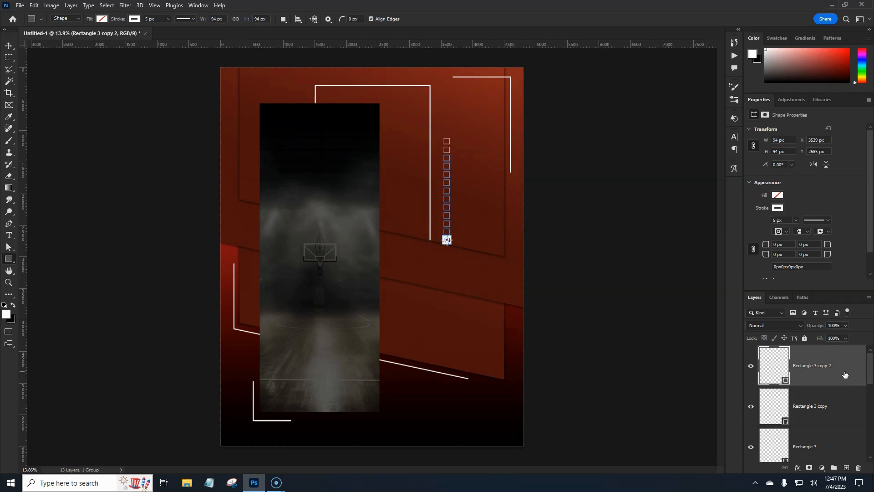
key("ctrl+alt+shift+t")
key("ctrl+alt+shift+t")
key("ctrl+alt+shift+t")
key("ctrl+alt+shift+t")
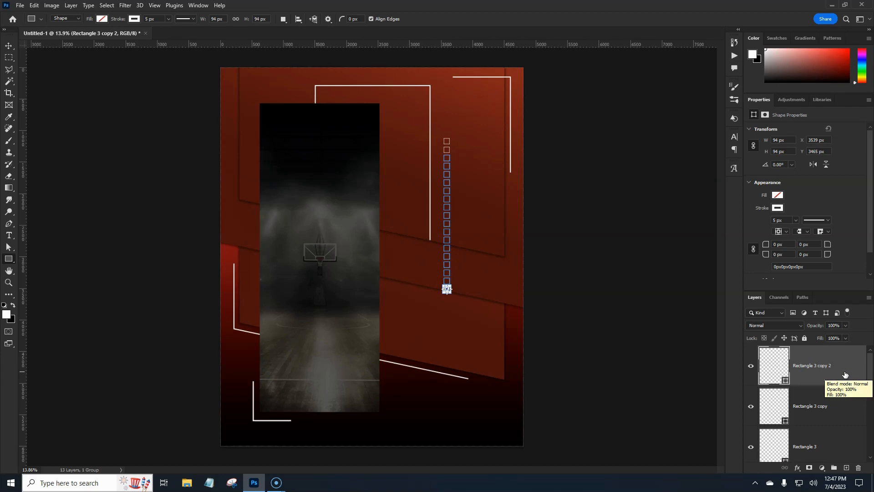
left_click(845, 374)
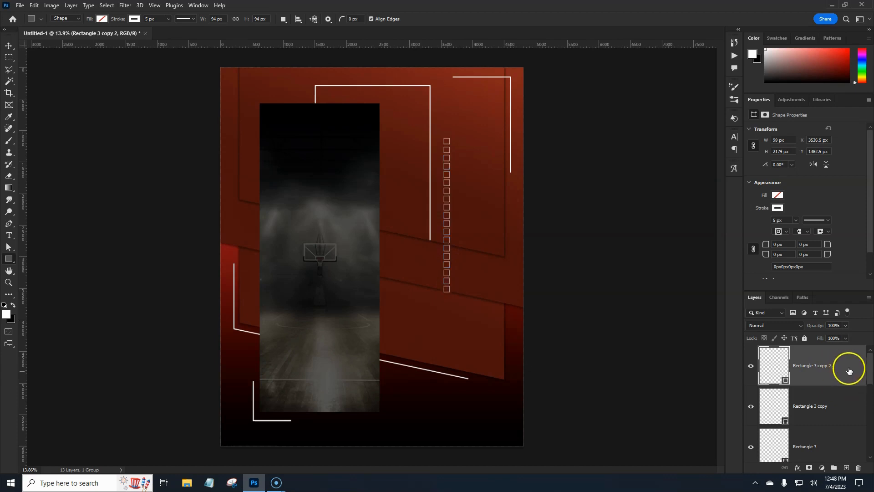
Select the Rectangle 3, Rectangle 3 copy and Rectangle 3 copy 2 layers and merge their shapes into one layer
scroll(842, 423, "down", 2)
left_click(843, 378)
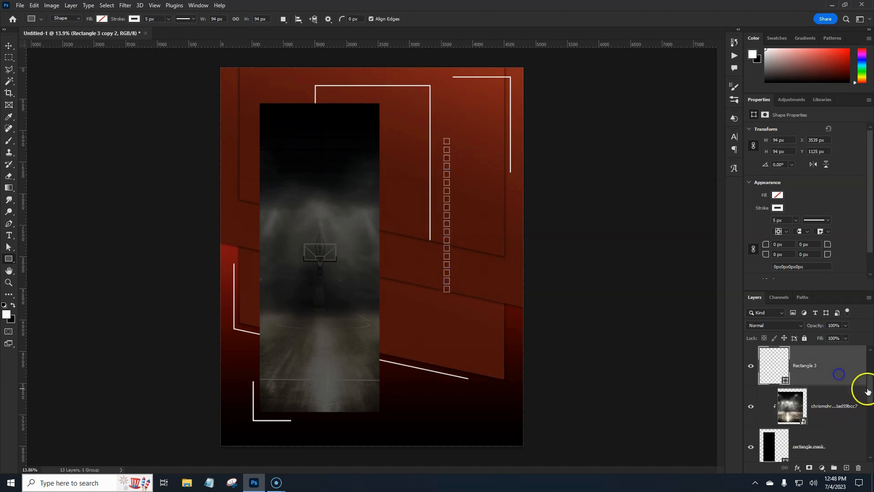
scroll(867, 385, "up", 2)
left_click_drag(870, 381, 869, 373)
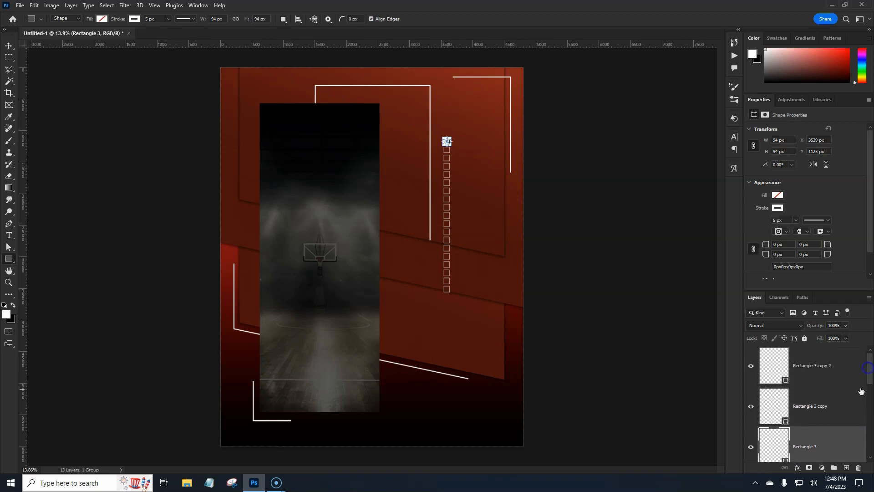
left_click(842, 377, "shift")
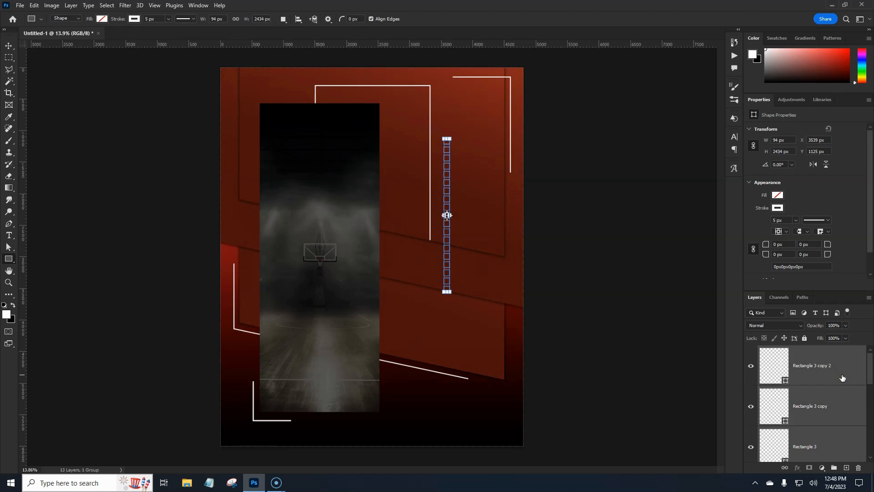
right_click(842, 378)
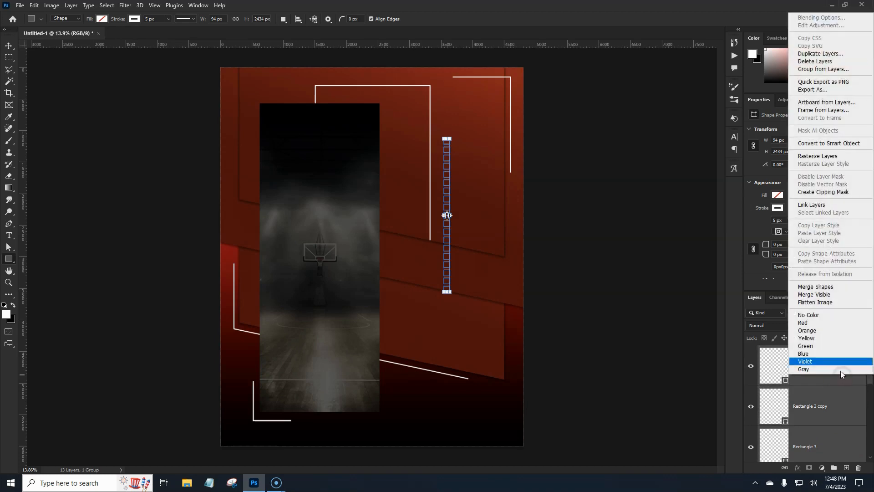
left_click(823, 286)
left_click(811, 372)
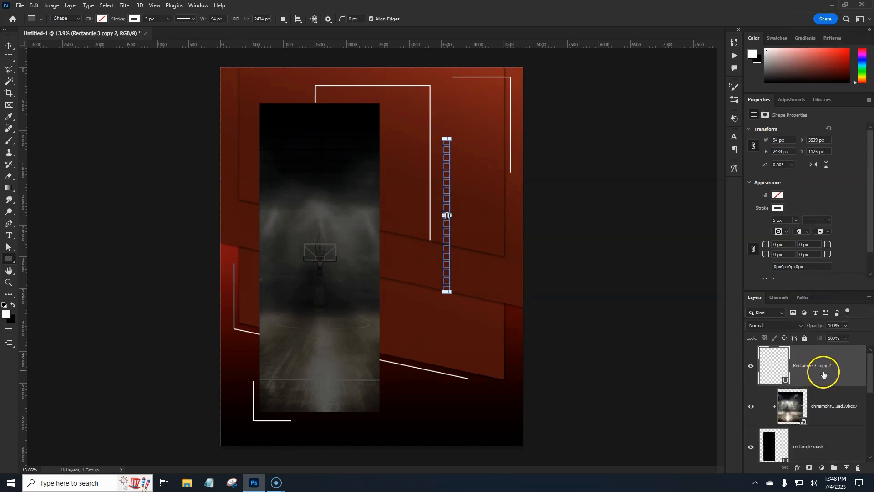
Duplicate the column of small squares and move the copy straight right to X 3736 px, leaving a narrow gap
left_click(832, 378)
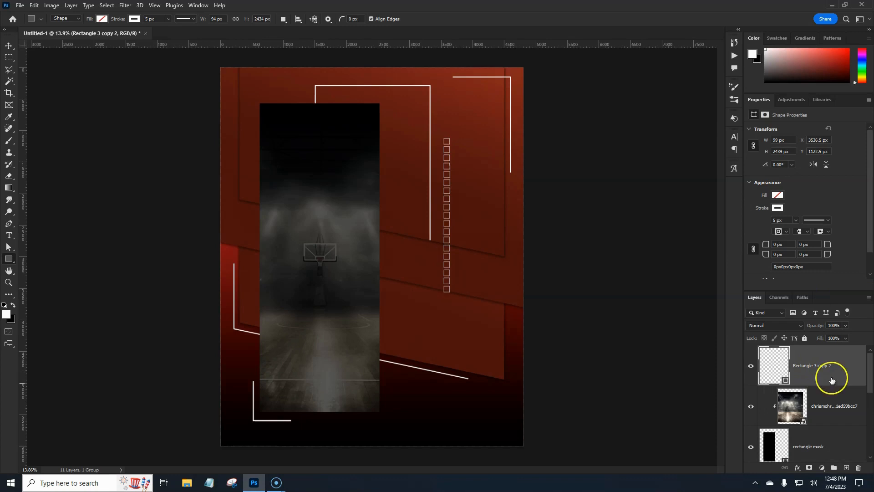
left_click(817, 383)
key("ctrl+j")
key("ctrl+t")
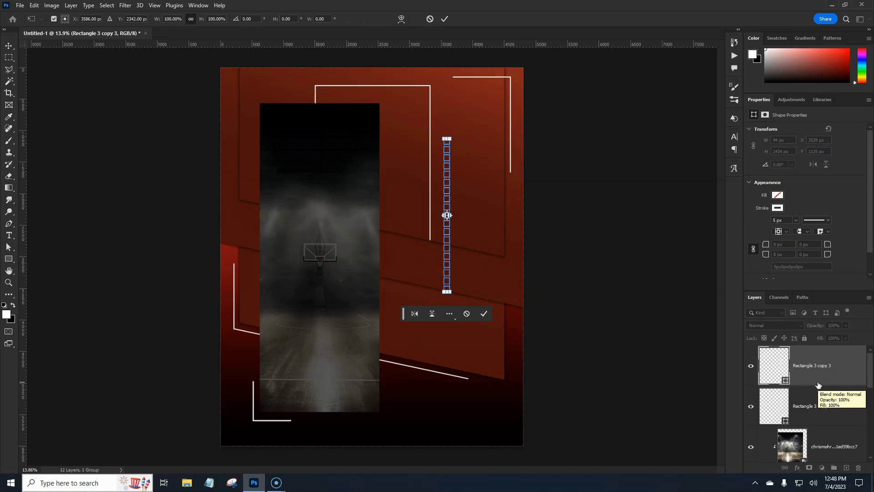
key("shift+Right")
key("shift+Right")
key("shift+Right")
key("shift+Right")
key("shift+Right")
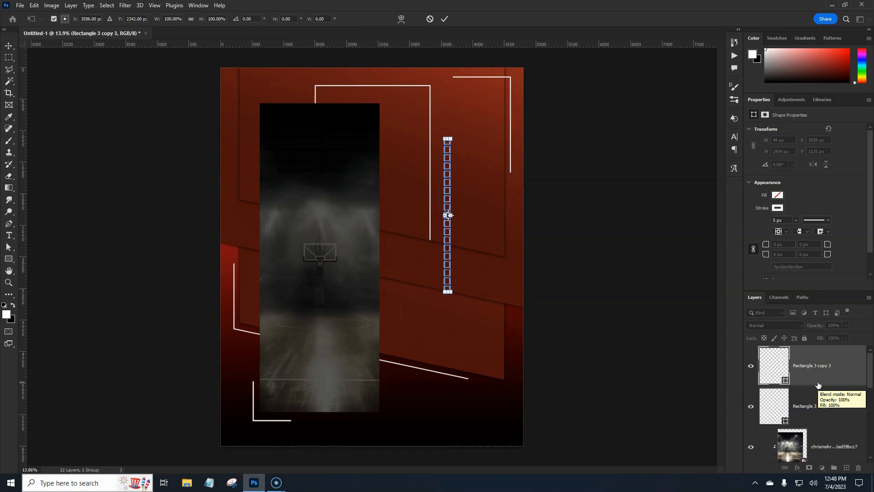
key("shift+Right")
key("shift+Right")
key("shift+Right")
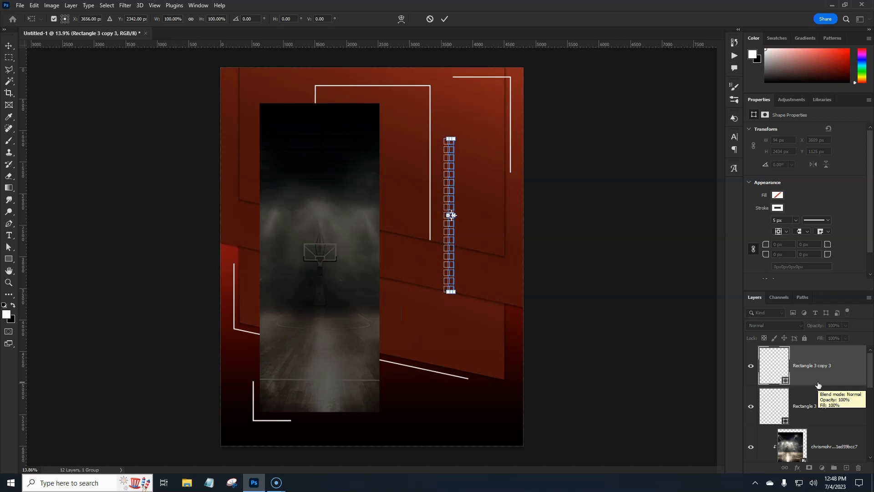
key("shift+Right")
key("shift+Right")
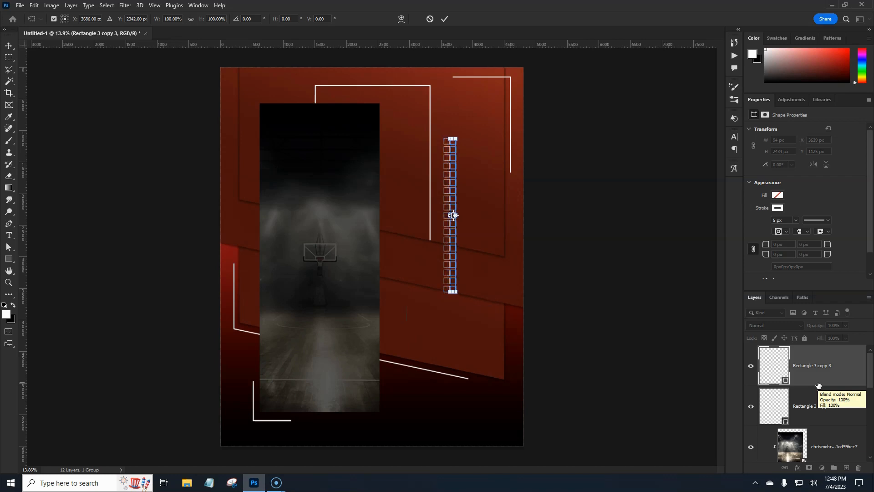
key("shift+Right")
key("shift+Right")
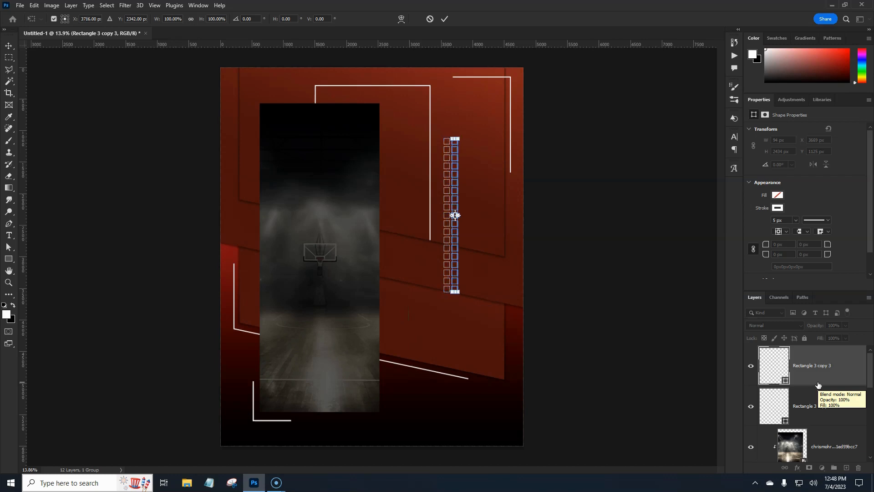
key("shift+Right")
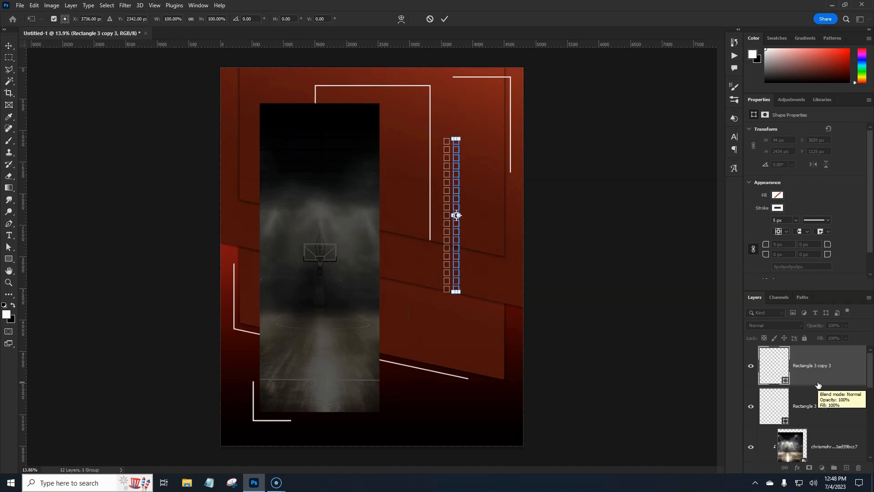
key("Return")
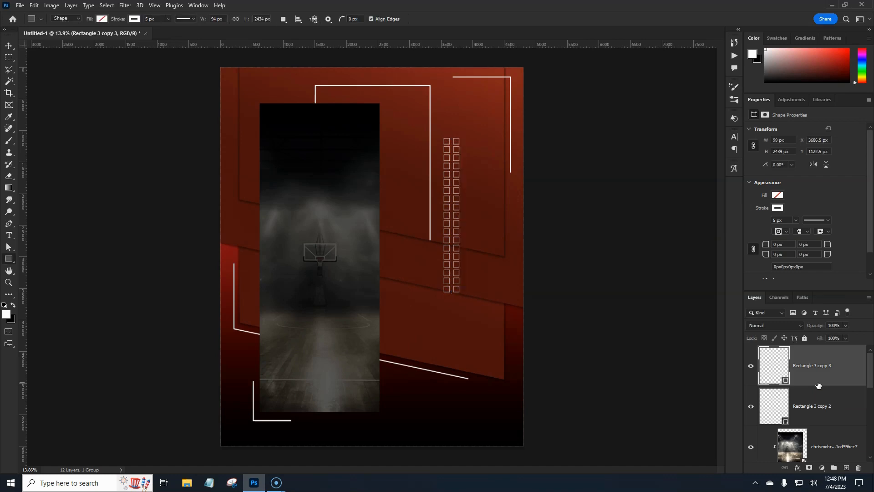
Repeat the duplicate-and-move transform three times to extend the squares into five evenly spaced columns
key("ctrl+alt+shift+t")
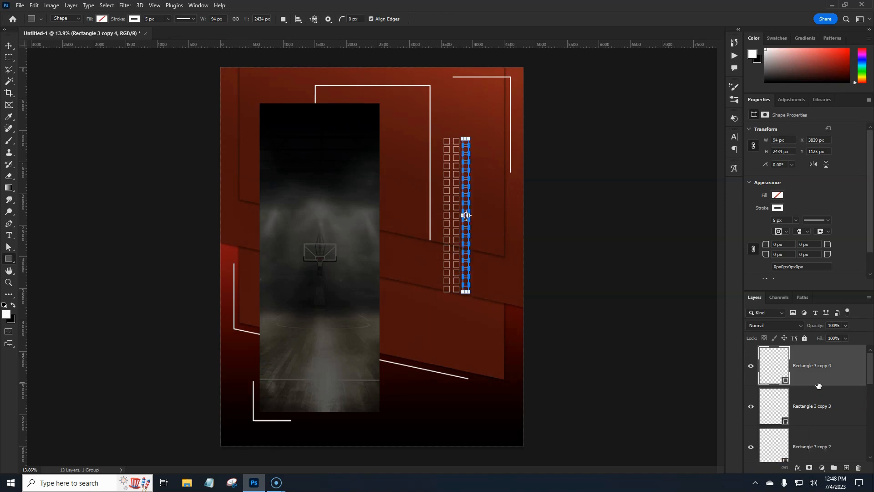
key("ctrl+alt+shift+t")
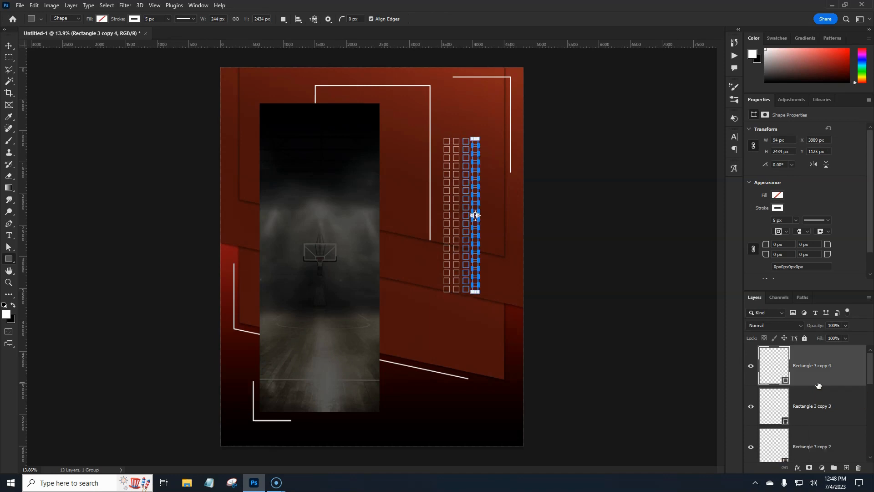
key("ctrl+alt+shift+t")
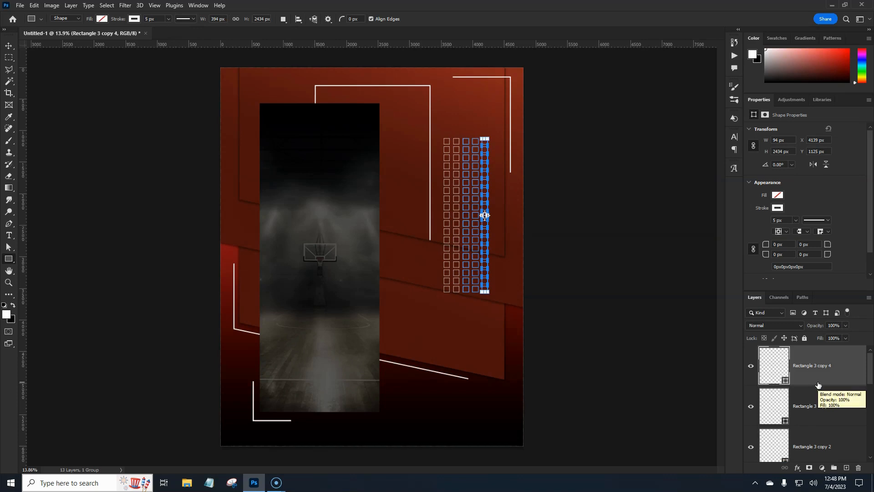
key("Return")
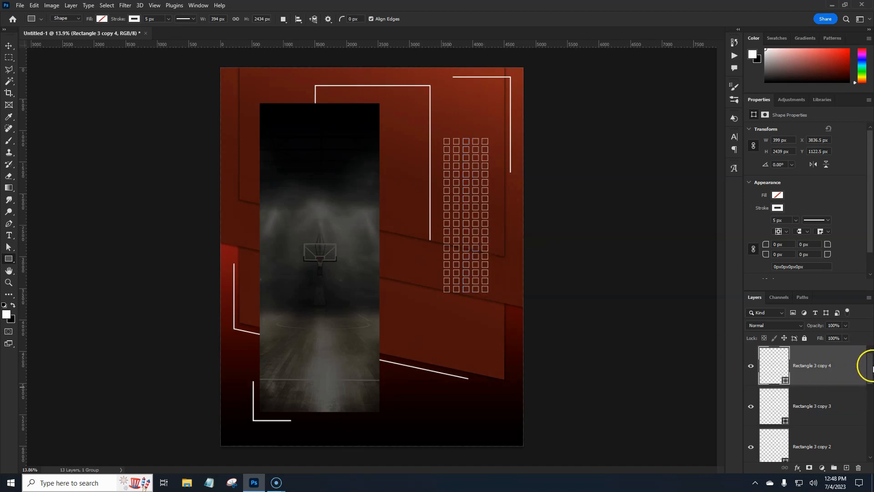
Select the Rectangle 3 copy 2, copy 3 and copy 4 layers and merge their shapes into one layer
mouse_move(871, 373)
left_mouse_down()
mouse_move(871, 392)
mouse_move(871, 363)
left_mouse_up()
scroll(853, 378, "down", 2)
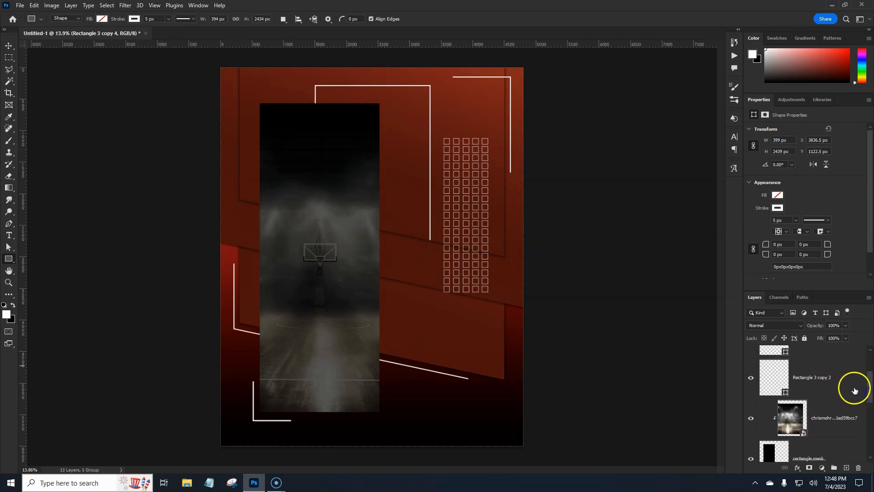
left_click(852, 387)
right_click(840, 380)
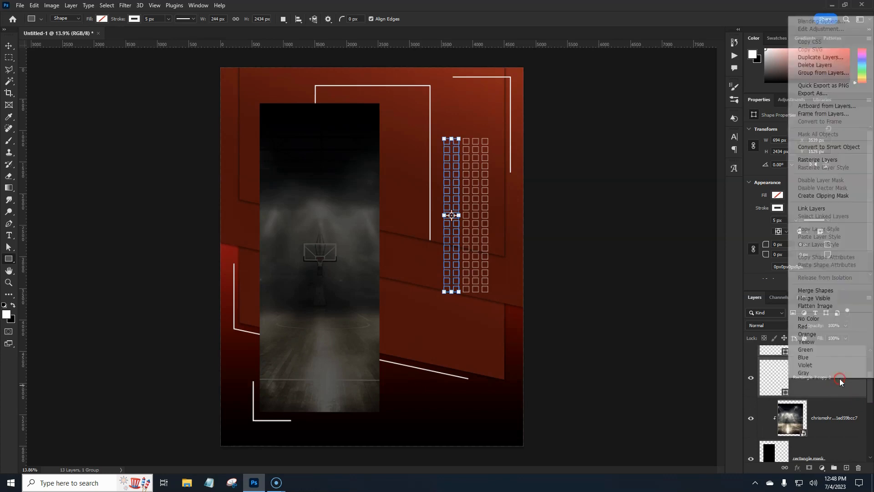
left_click(816, 290)
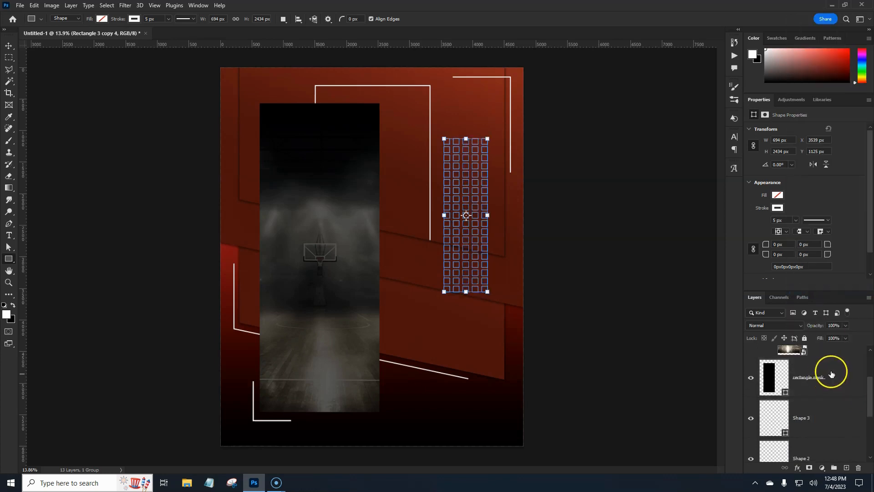
left_click_drag(868, 397, 868, 375)
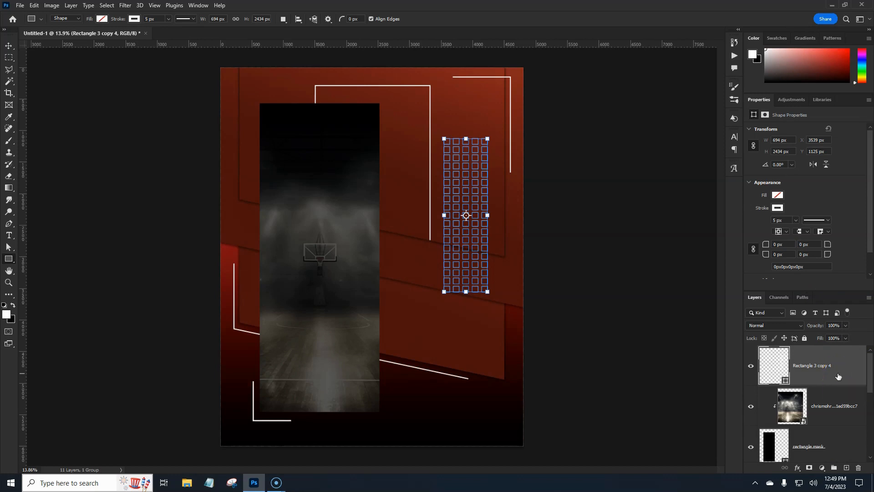
Move the merged five-column grid of squares onto the upper left of the court image, at about X 768, Y 827 px
key("ctrl+t")
left_click_drag(467, 255, 291, 235)
key("Return")
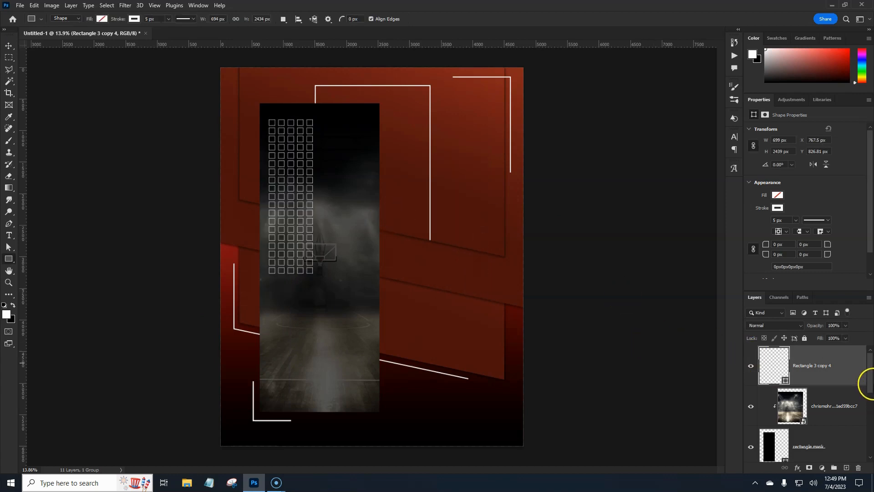
Duplicate the square grid and place the copy directly to its right at the same height, centred at X 1851 px
left_click(844, 378)
key("ctrl+alt+t")
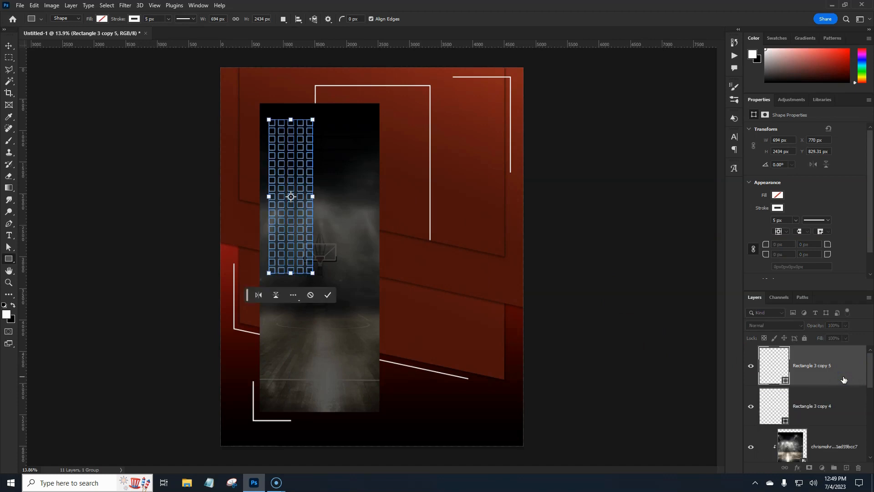
left_click_drag(292, 244, 337, 239)
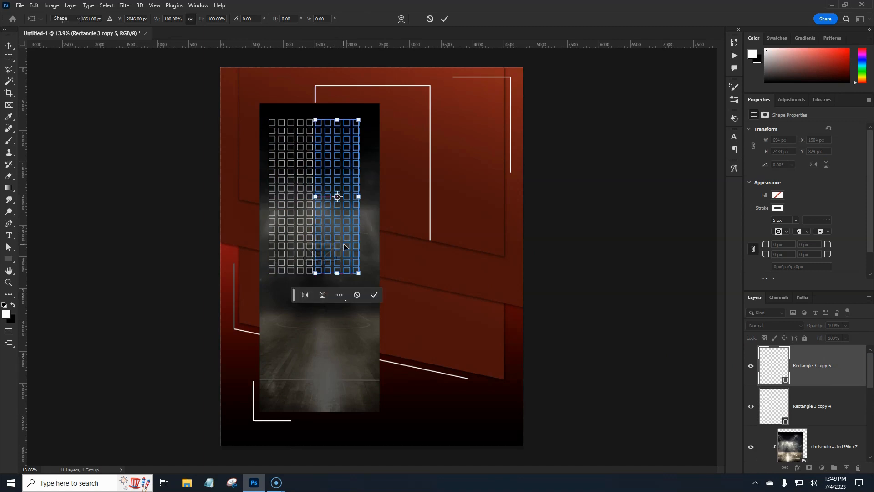
key("Return")
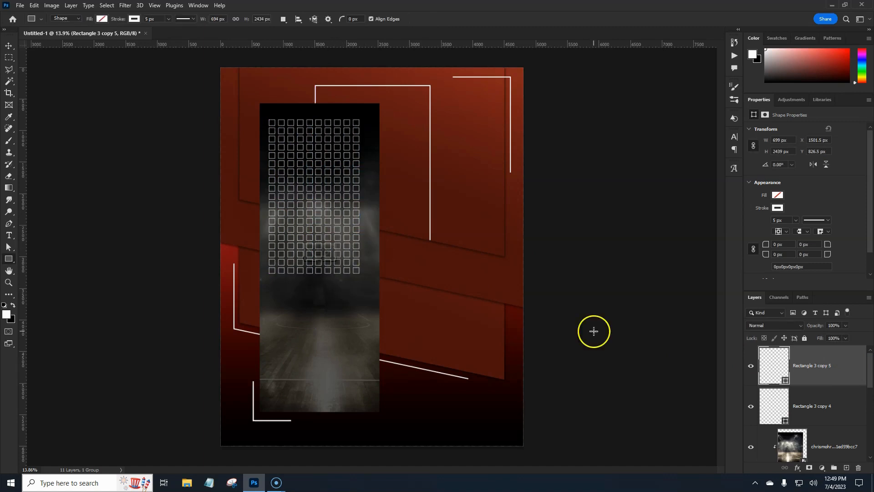
Select the Rectangle 3 copy 4 and Rectangle 3 copy 5 layers and merge them into one grid
left_click(847, 403, "shift")
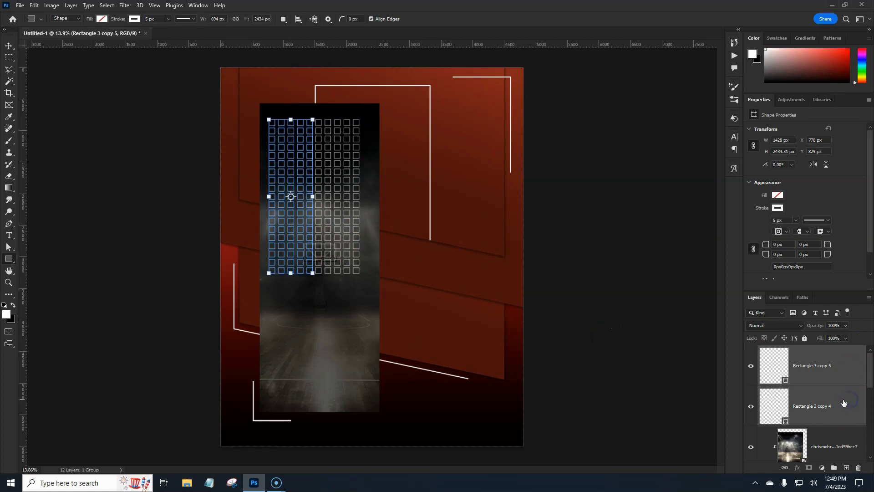
key("ctrl+e")
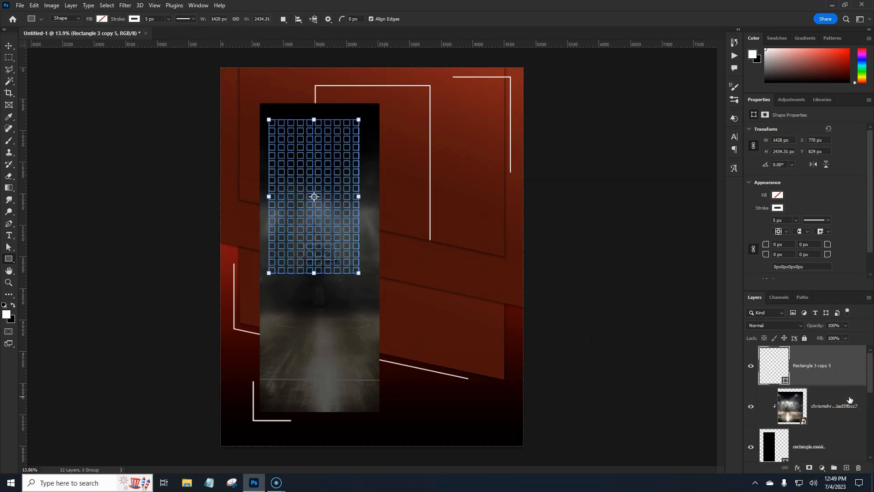
left_click(856, 381)
key("shift")
key("Return")
Move the merged square grid right to X 1574.5 px so it sits centred across the court image
key("ctrl+t")
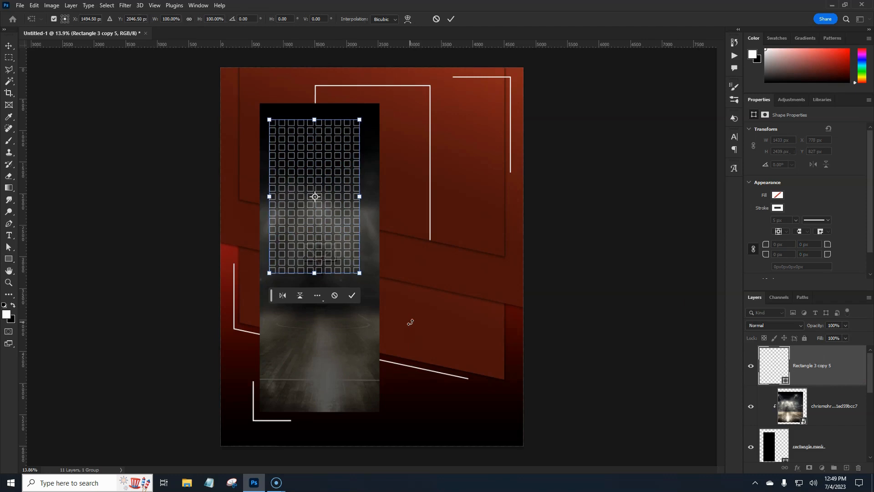
key("shift+Right")
key("shift+Right")
key("shift+Right")
key("shift+Right")
key("shift+Right")
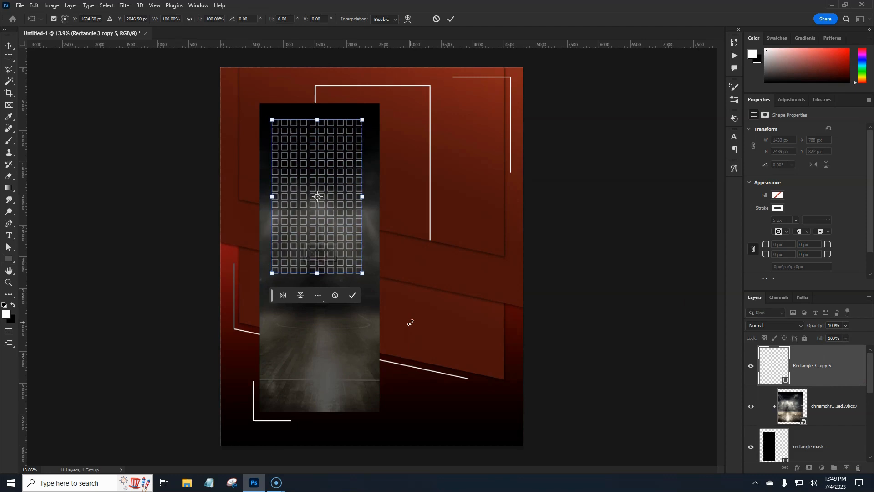
key("shift+Right")
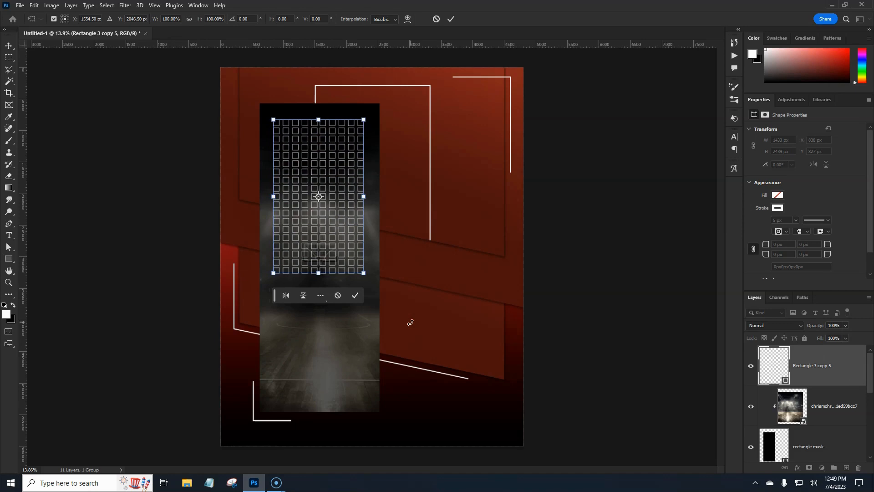
key("shift+Right")
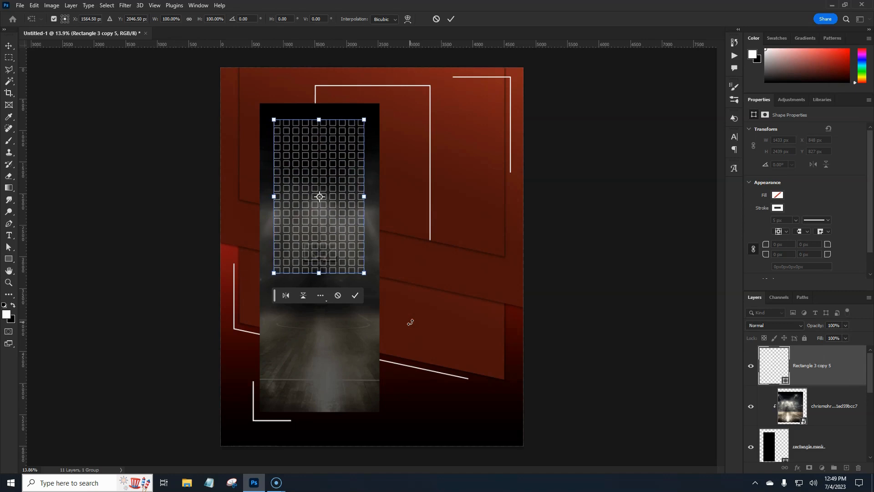
key("shift+Right")
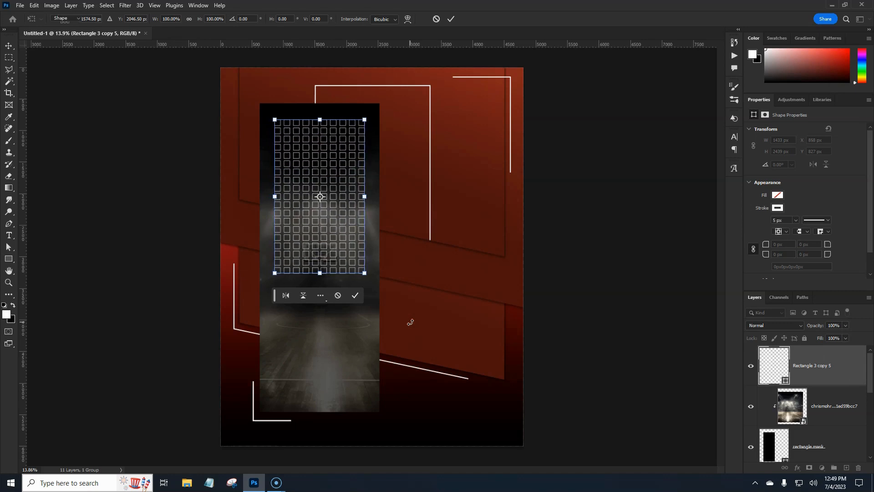
key("ctrl+h")
key("Return")
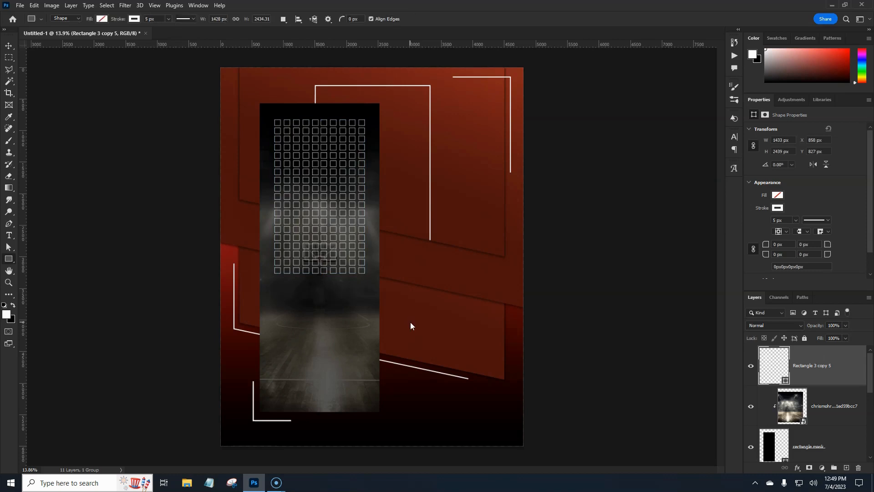
Apply a reversed linear red Gradient Overlay at 70° to the square grid and shift the gradient downward on the canvas
double_click(831, 378)
double_click(843, 376)
left_click(550, 282)
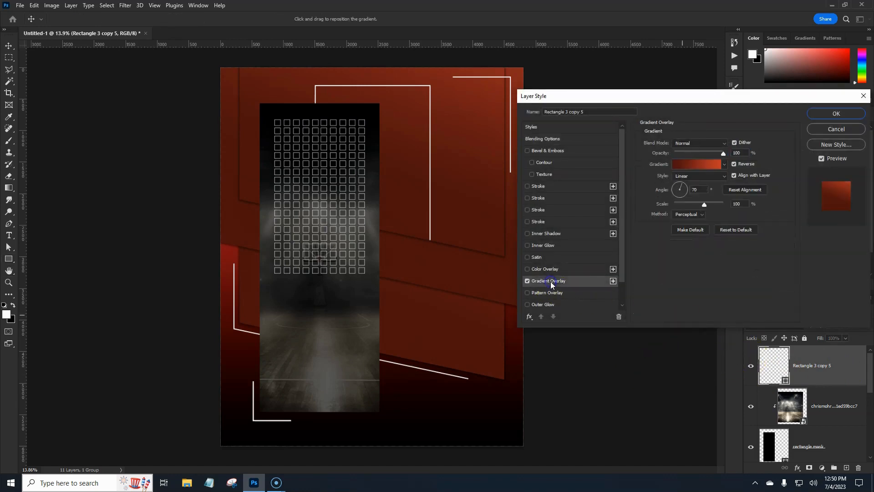
left_click(675, 165)
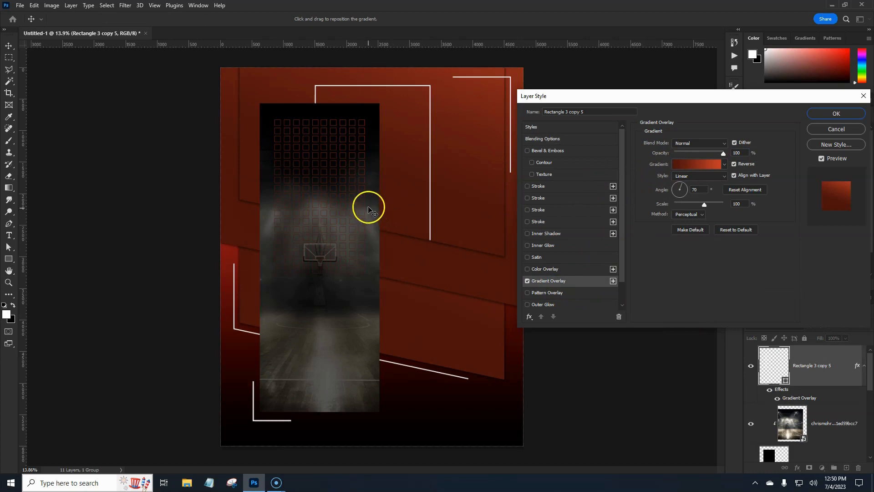
left_click_drag(347, 155, 330, 224)
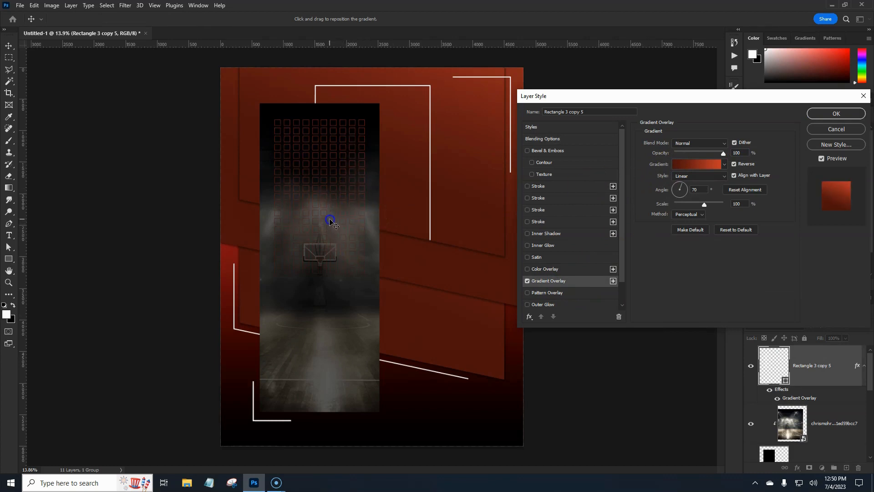
left_click(831, 114)
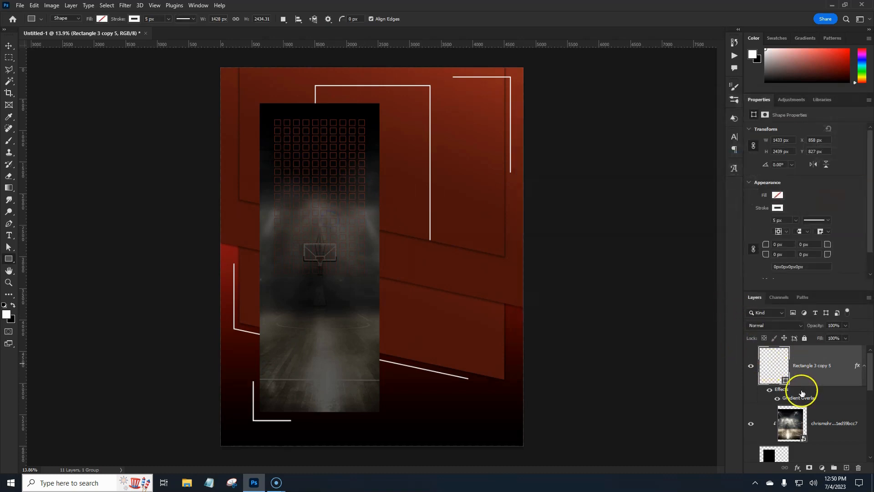
Duplicate the gradient-coloured square grid and place the copy at the poster's lower left, centred at about X 840 px, Y 4686 px
left_click(839, 373)
left_click(865, 363)
key("ctrl+alt+t")
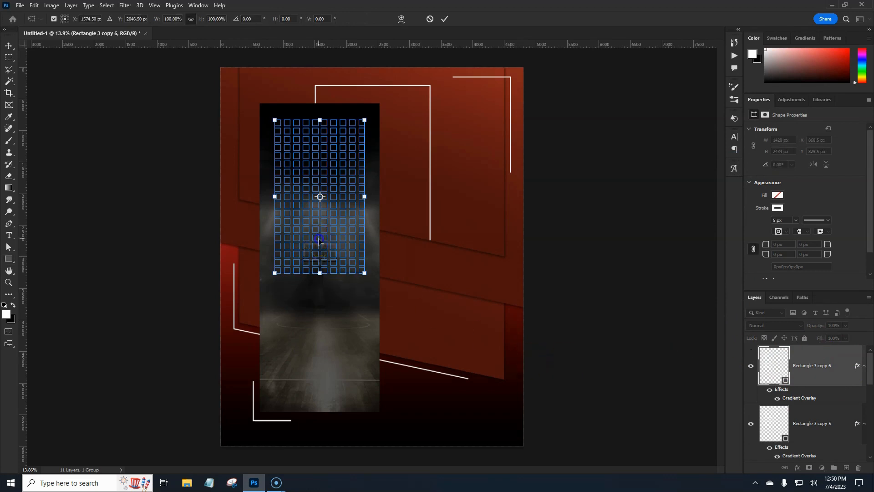
left_click_drag(319, 238, 275, 406)
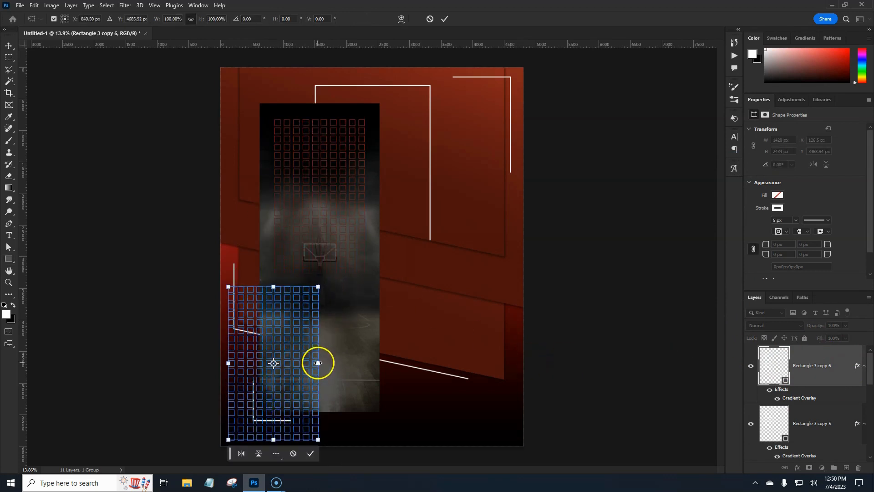
Stretch the lower square grid horizontally to a width of 2855 px, keeping its left edge and height
left_click_drag(319, 363, 408, 363)
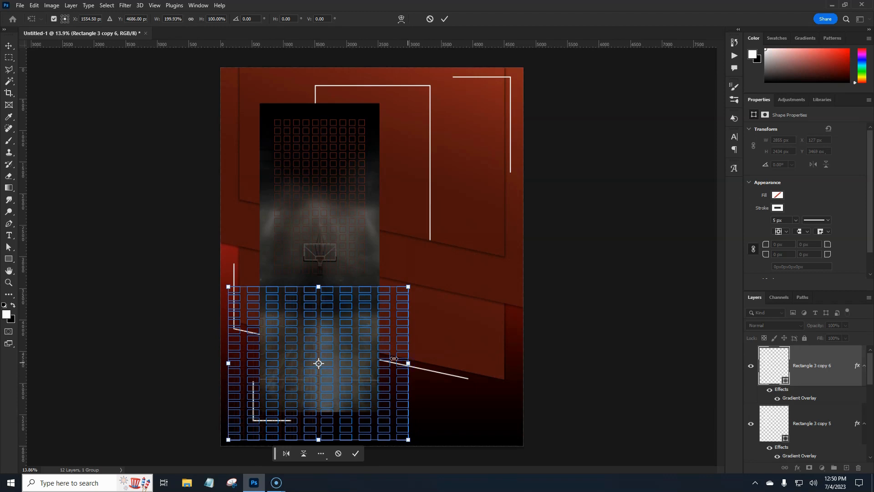
key("p")
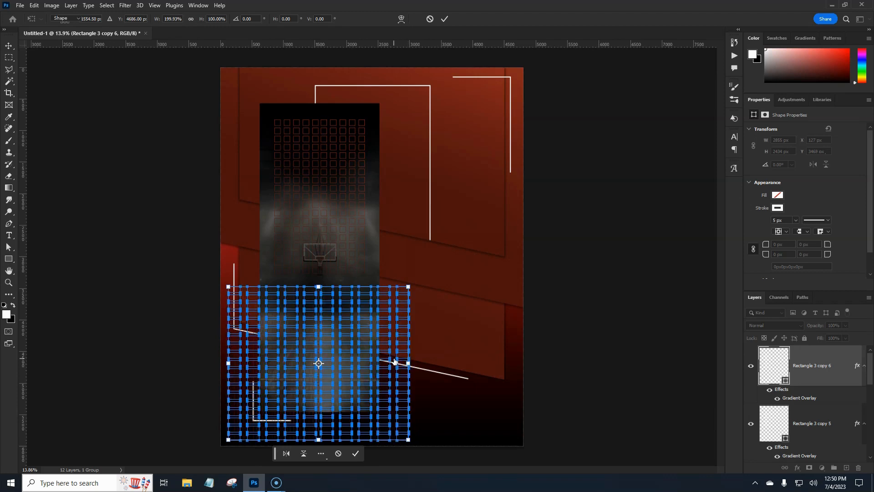
key("Return")
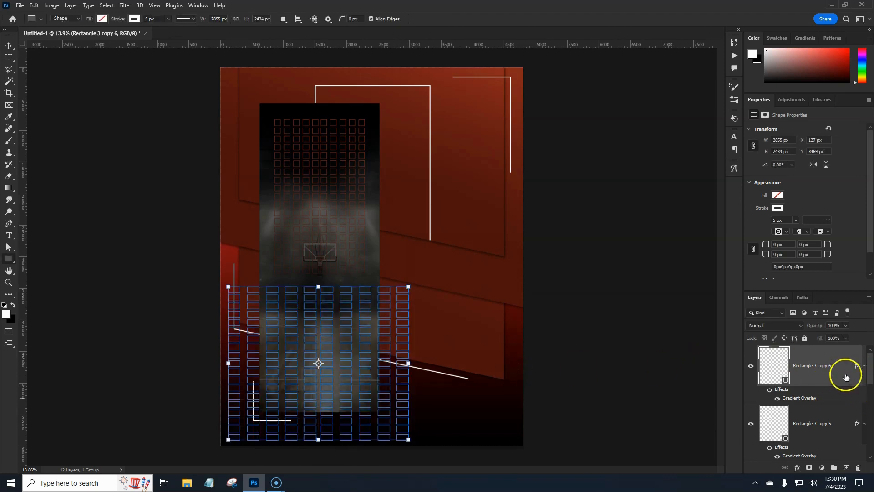
Move the stretched grid's layer into the bg group, directly above Gradient Fill 1, so it sits behind the slanted panels
left_click(838, 375)
key("ctrl+shift+bracketleft")
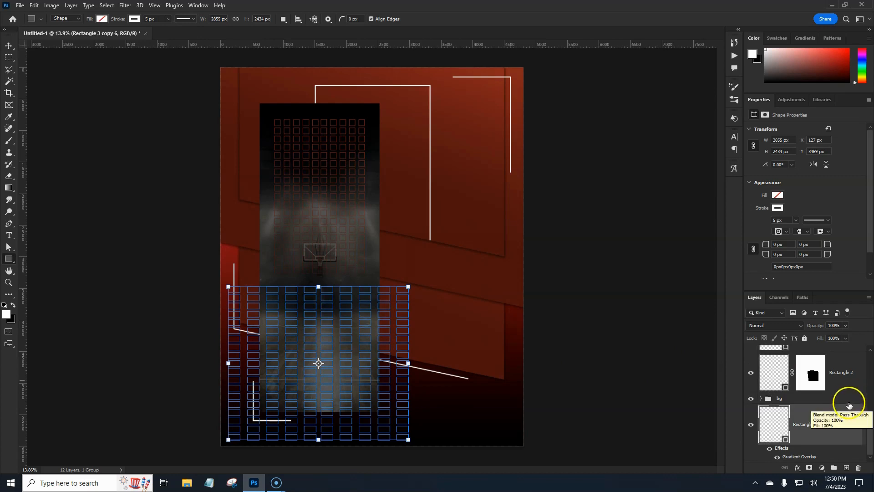
left_click(843, 435)
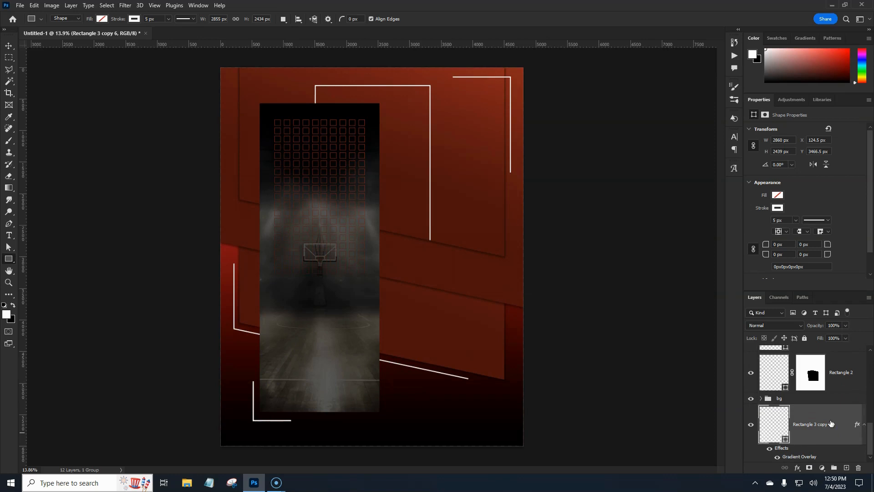
left_click(761, 400)
scroll(853, 411, "down", 3)
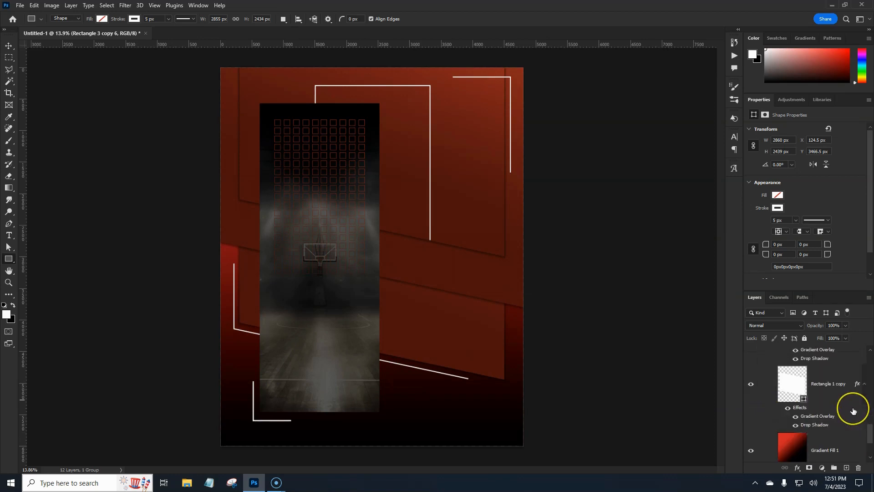
scroll(853, 412, "down", 2)
left_click_drag(843, 424, 836, 382)
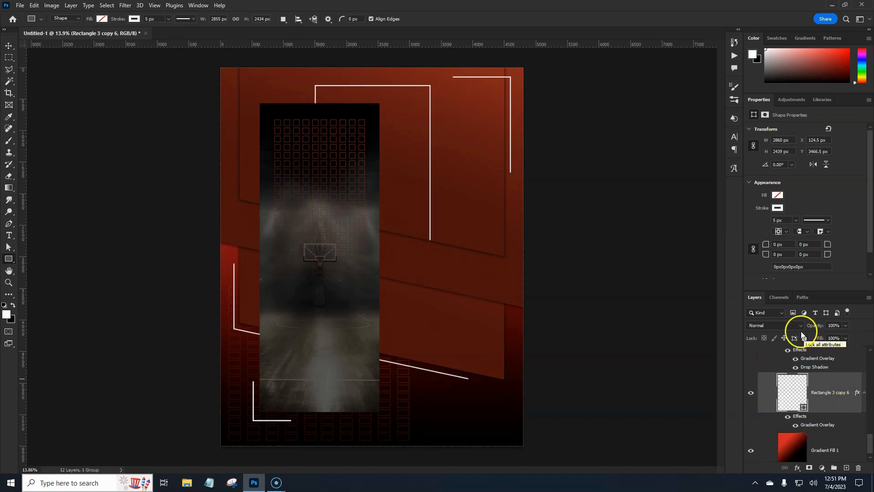
Add a new empty layer above the Rectangle 3 copy 5 layer
left_click_drag(871, 403, 870, 368)
left_click(835, 365)
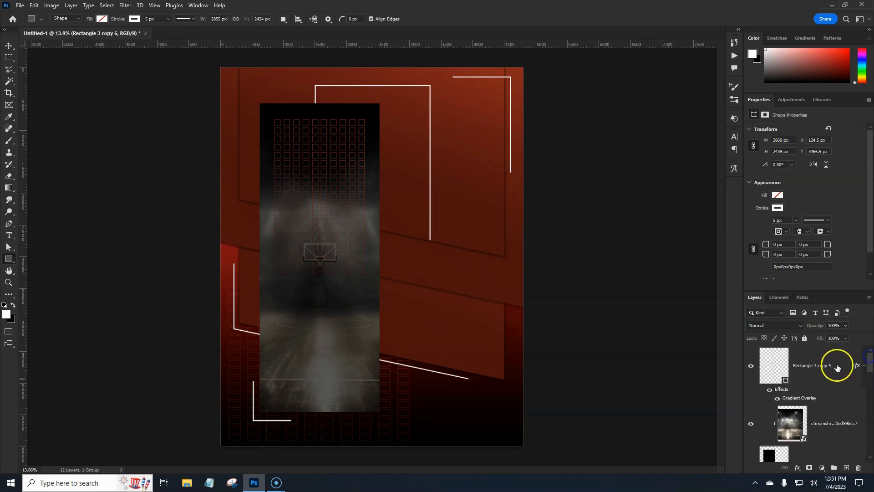
left_click(797, 374)
left_click(836, 373)
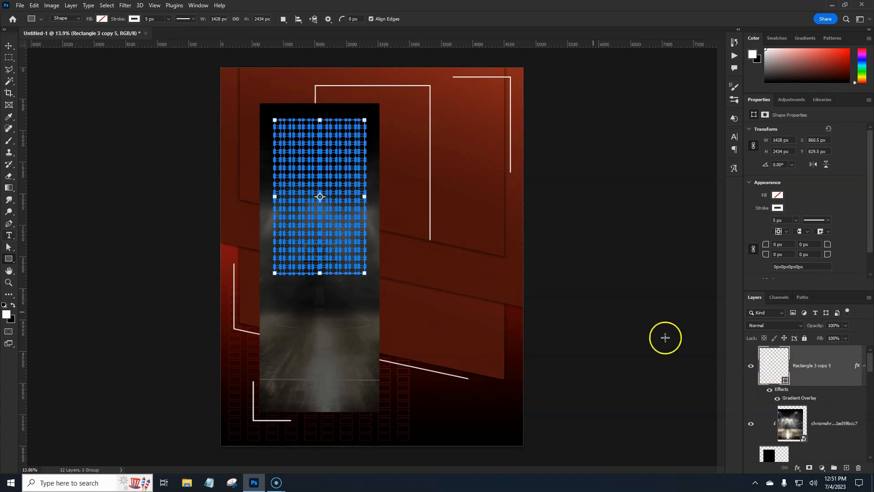
left_click(846, 468)
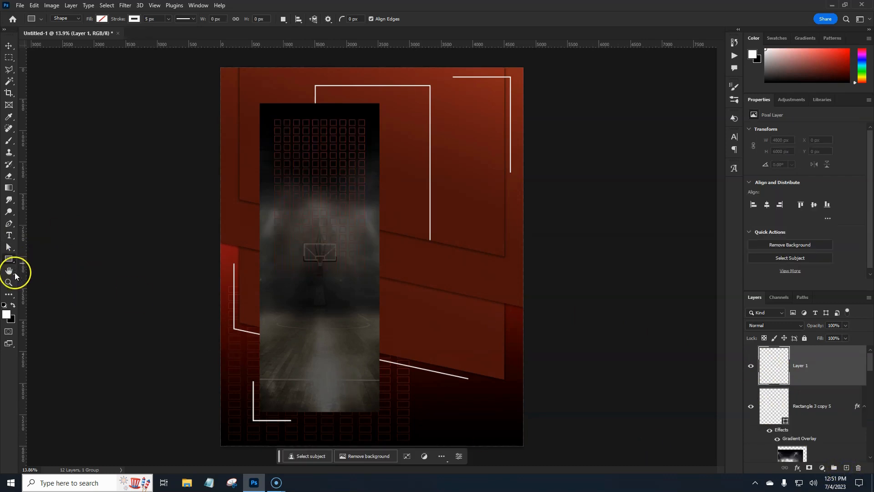
Draw an unfilled 101 px circle with a 7 px white stroke inside the upper-right corner lines, using the Ellipse tool
right_click(9, 259)
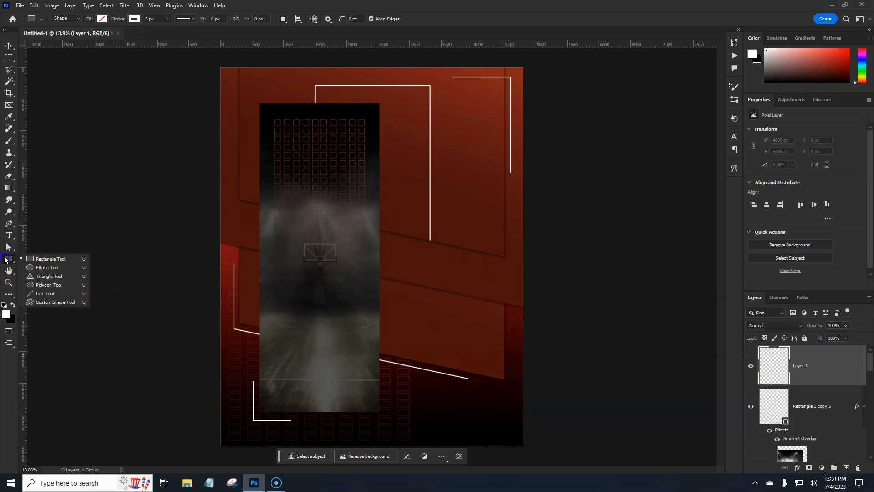
left_click(34, 268)
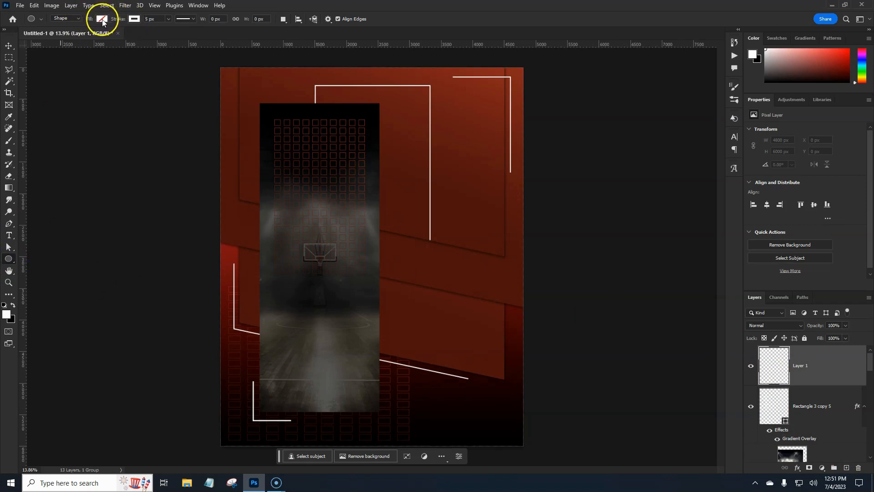
left_click_drag(150, 20, 147, 21)
left_click_drag(450, 99, 457, 106)
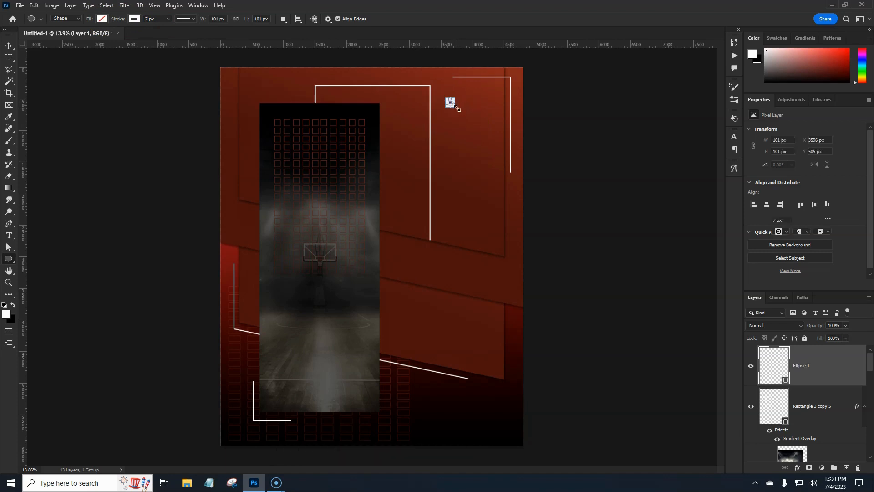
Duplicate the small circle and place the copy directly below the original, at Y 661.5 px
double_click(834, 362)
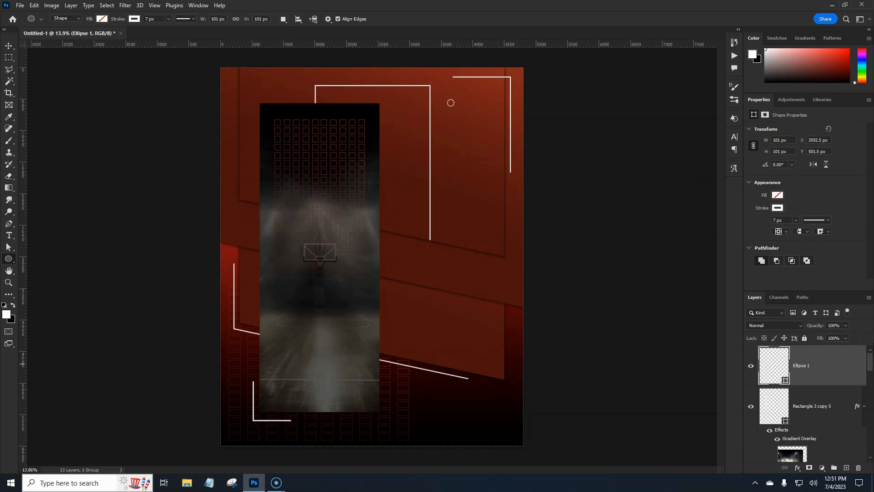
left_click_drag(451, 103, 450, 102)
key("ctrl+t")
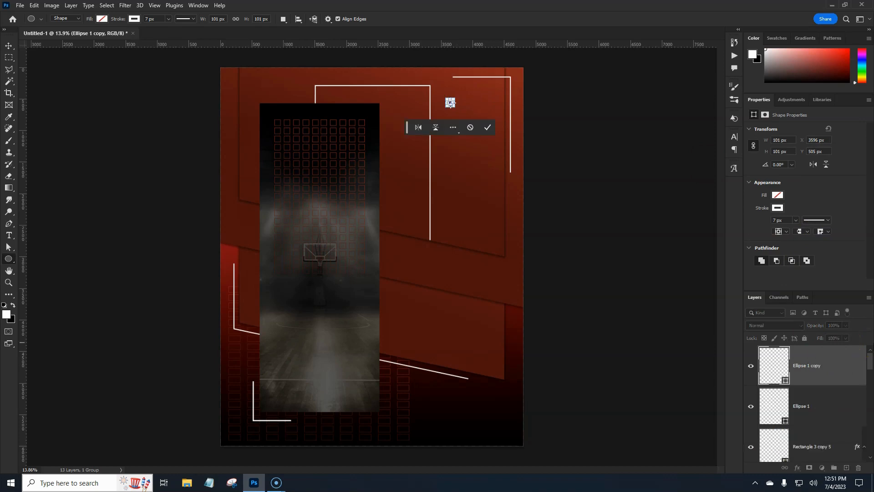
key("shift+Down")
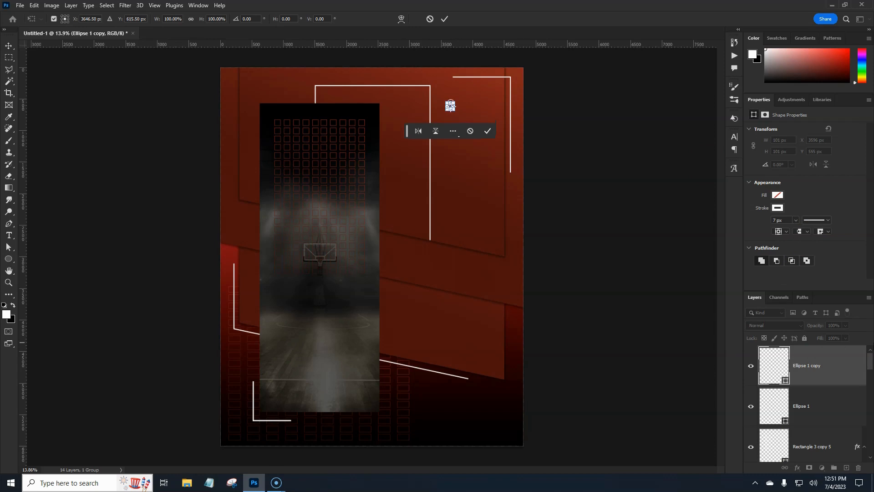
key("shift+Down")
key("shift+Down")
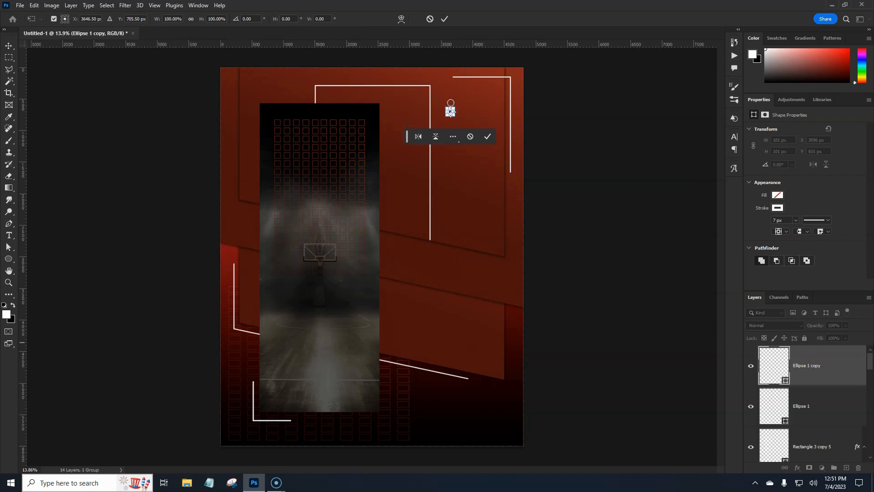
key("Return")
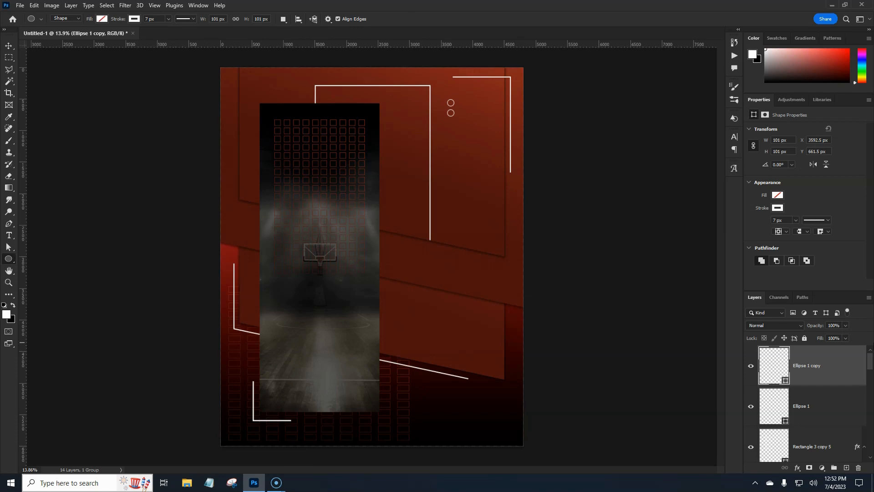
Extend the circles downward into an evenly spaced column of 15 and merge the Ellipse layers into one
left_click_drag(451, 122, 451, 234)
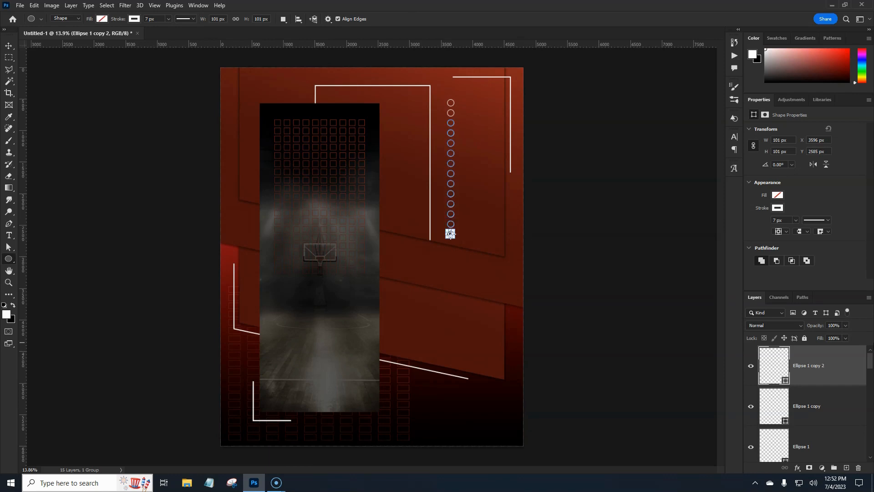
left_click_drag(450, 234, 450, 244)
left_click(835, 444)
scroll(835, 444, "down", 2)
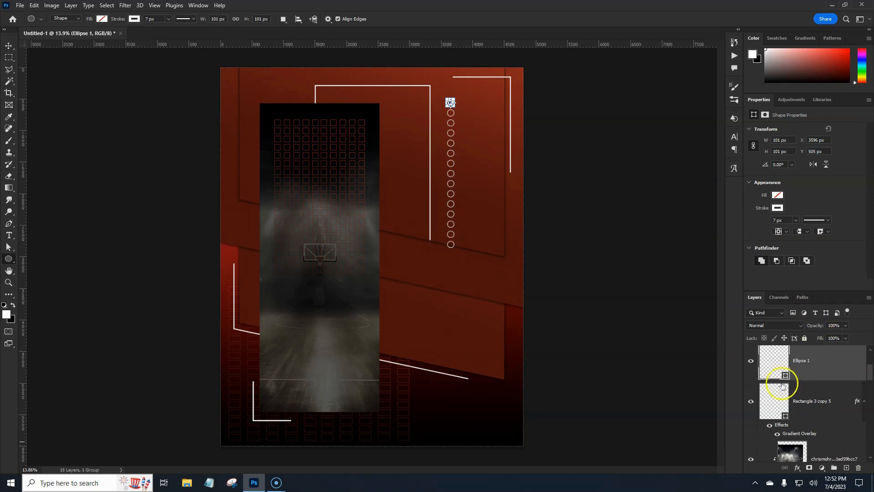
left_click_drag(870, 374, 870, 362)
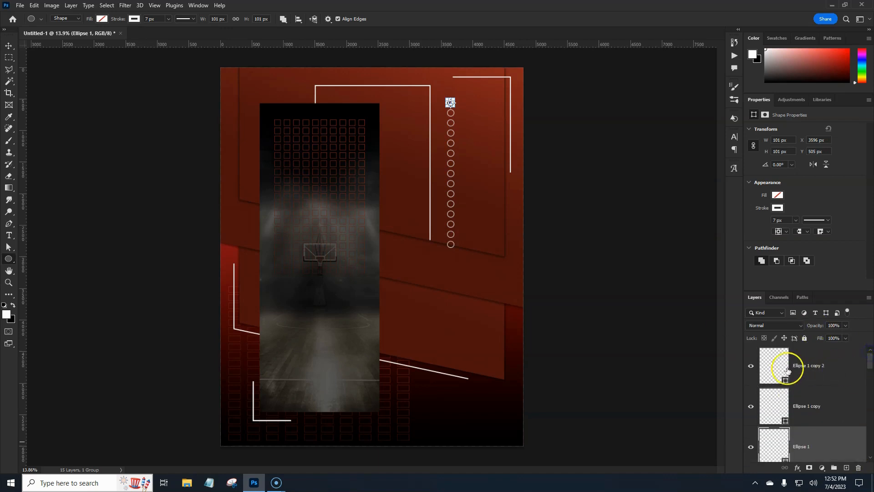
left_click(838, 366, "shift")
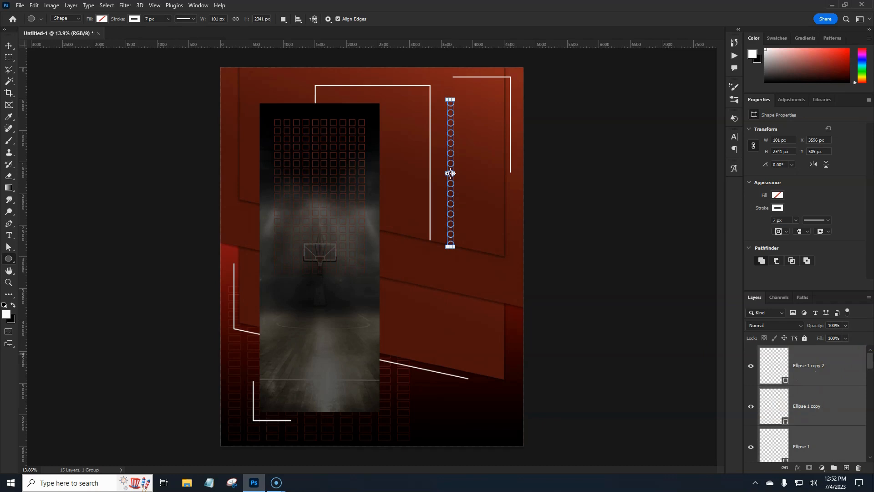
key("ctrl+e")
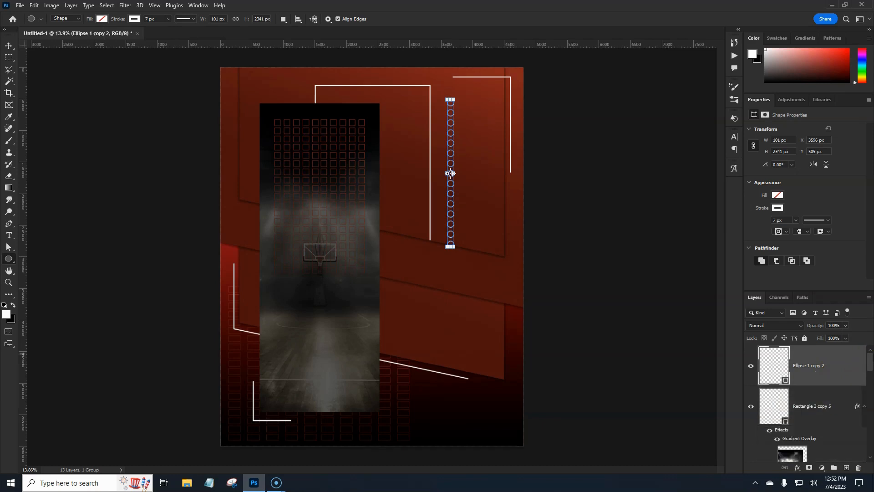
Duplicate the circle column and move the copy right so it is centred at X 3816.5 px at the same height
left_click(838, 379)
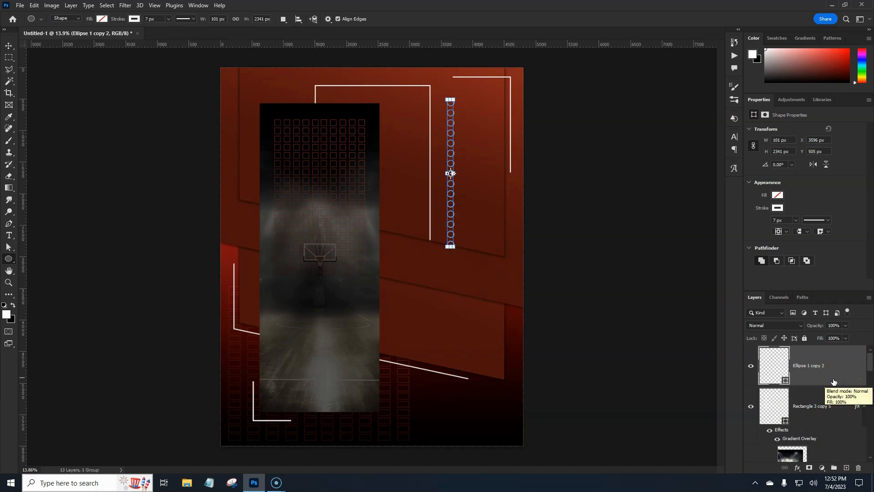
key("ctrl+j")
key("ctrl+t")
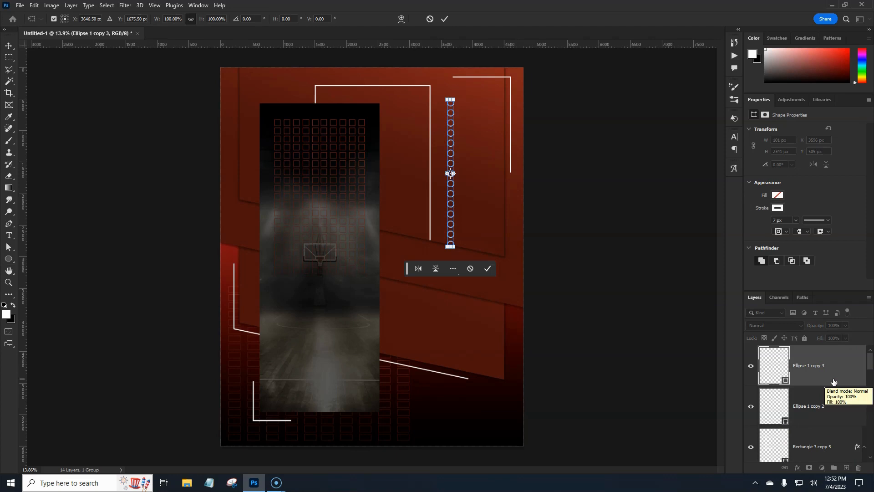
key("shift+Right")
key("shift+Right")
key("shift+Right")
key("shift+Right")
key("shift+Right")
key("shift+Right")
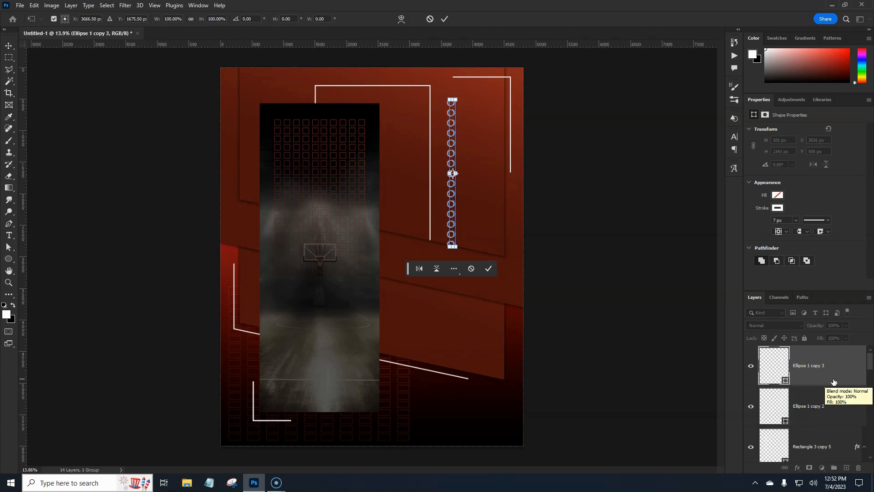
key("shift+Right")
key("shift+Right")
key("shift+Right")
key("shift+Right")
key("shift+Right")
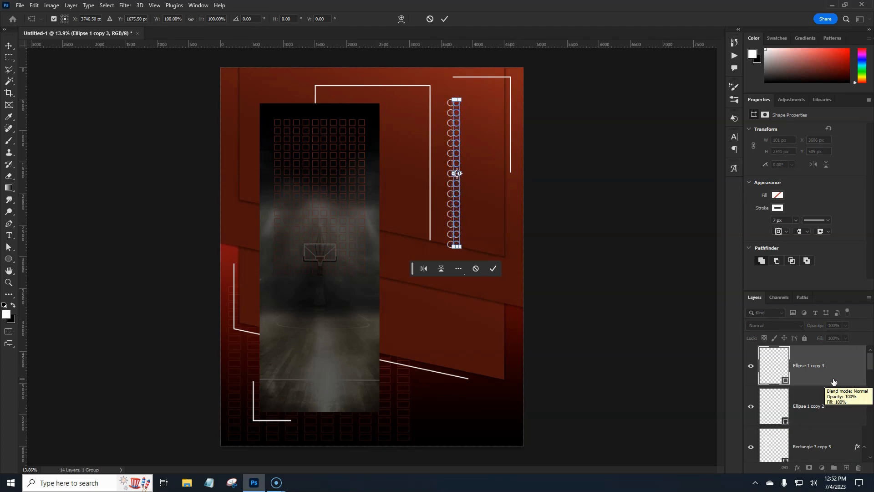
key("shift+Right")
key("shift+Right")
key("shift+Right")
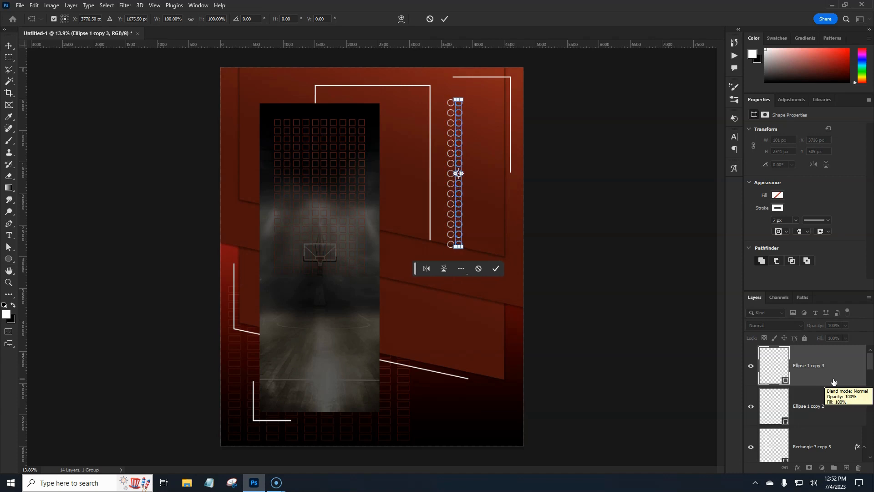
key("shift+Right")
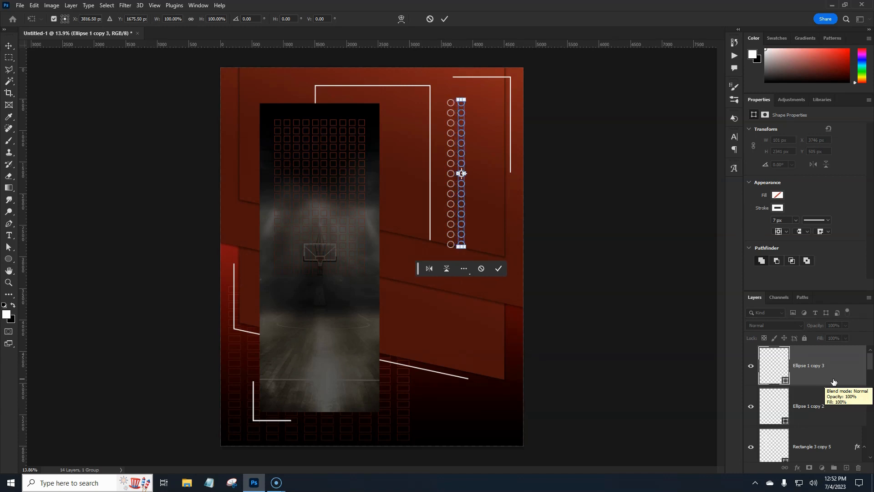
key("Return")
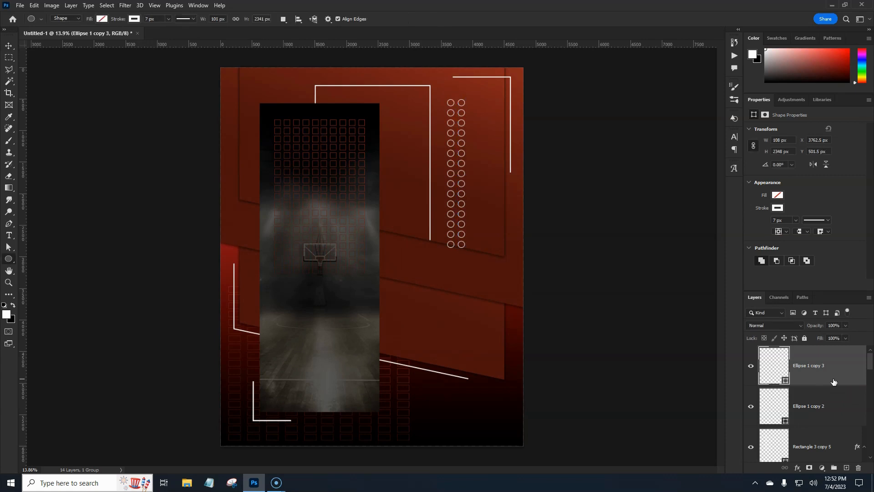
Repeat the duplicate-and-shift transform twice to add a third and fourth circle column at the same spacing
key("ctrl+shift+alt+t")
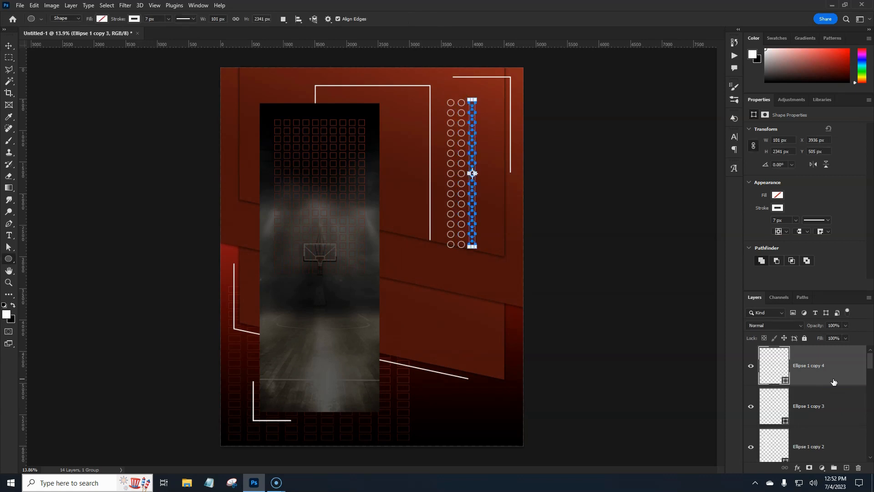
key("ctrl+shift+alt+t")
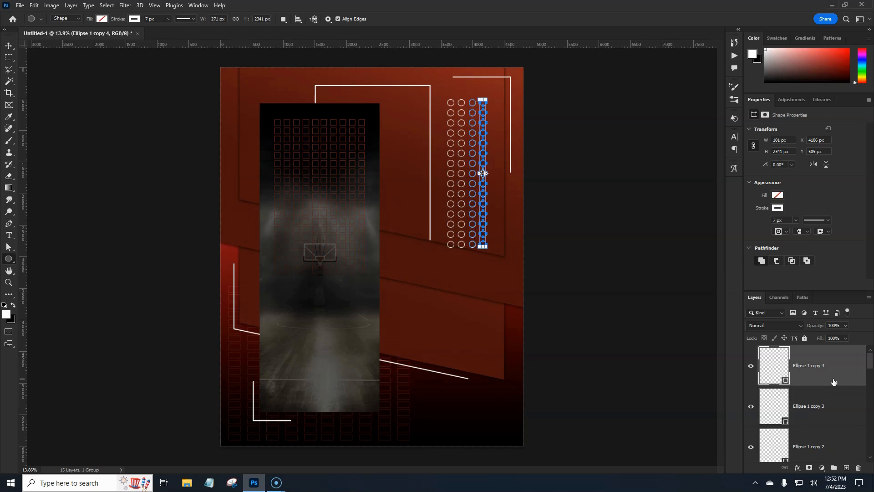
key("Escape")
left_click(834, 385)
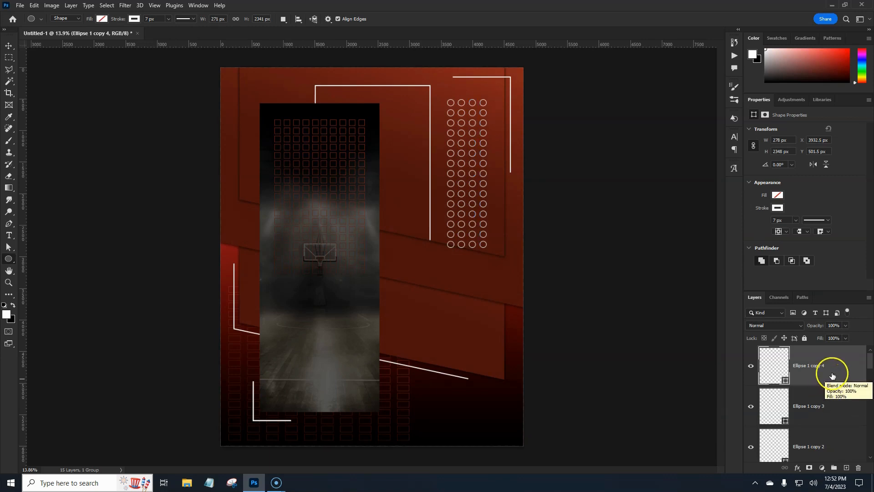
Merge the four circle column layers into a single layer and check the merged grid by toggling its visibility
scroll(834, 385, "down", 1)
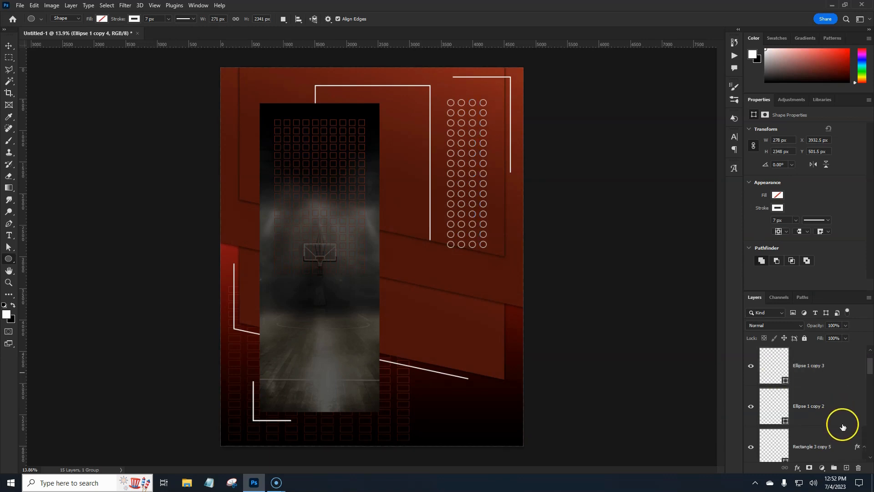
left_click(840, 412)
scroll(831, 410, "up", 1)
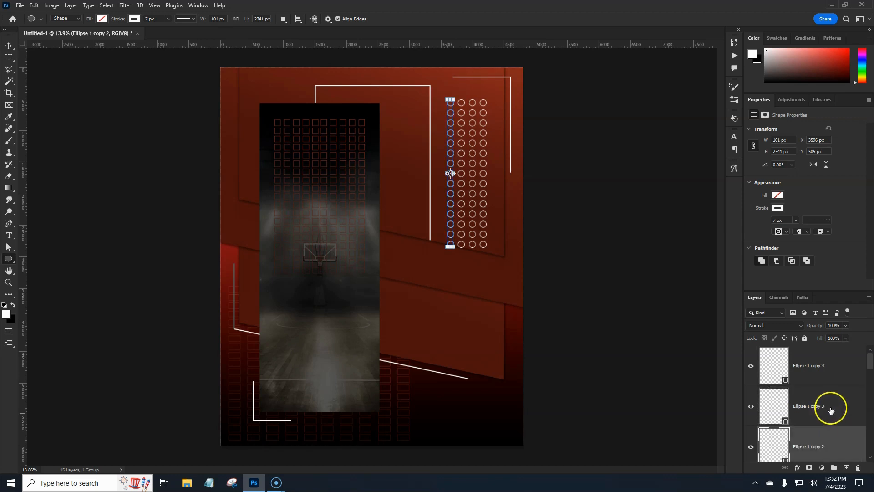
left_click(838, 375, "shift")
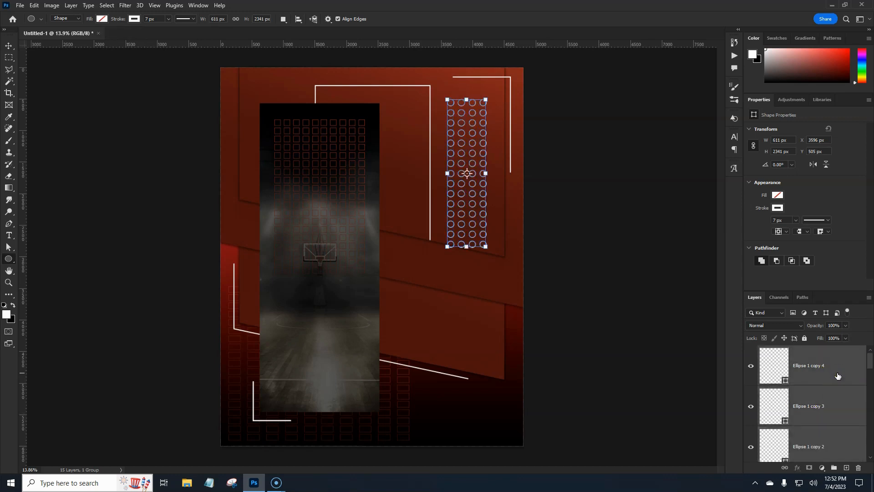
key("ctrl+e")
left_click(751, 368)
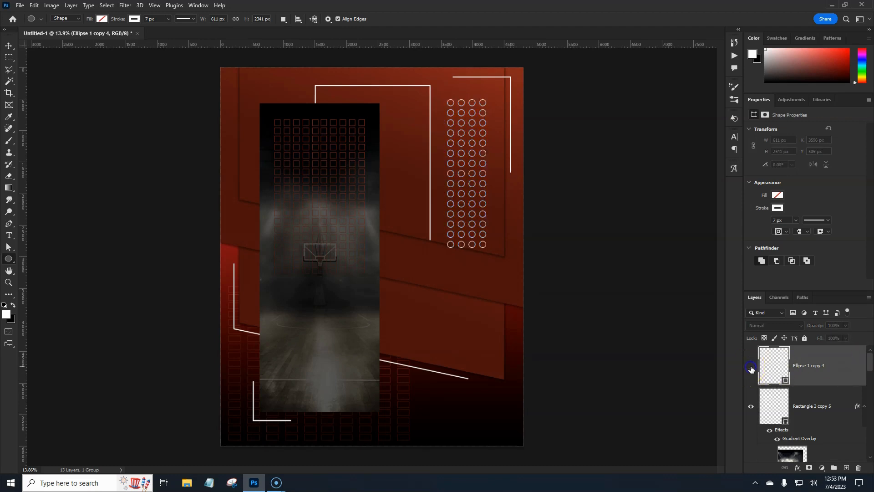
left_click(751, 367)
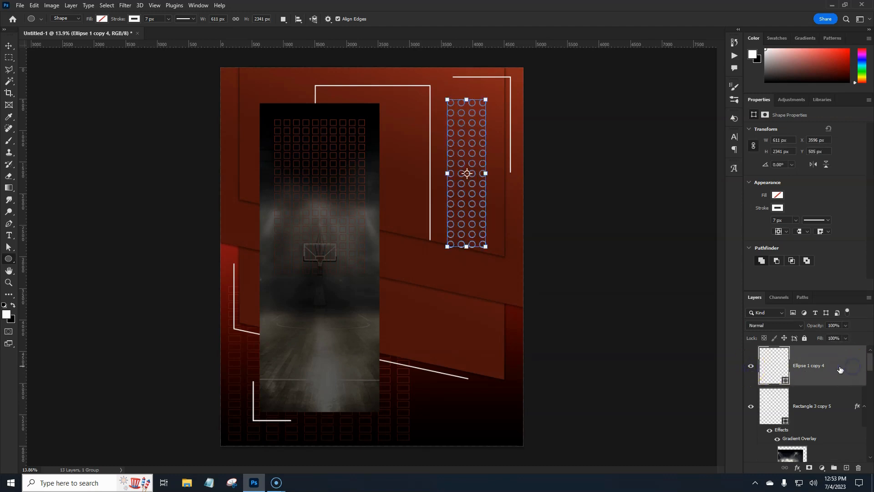
Move the circle grid up and slightly right so it is centred at X 3941.5 px, Y 1475.5 px
key("ctrl+alt+t")
key("shift+Up")
key("shift+Up")
key("shift+Up")
key("shift+Up")
key("shift+Up")
key("shift+Up")
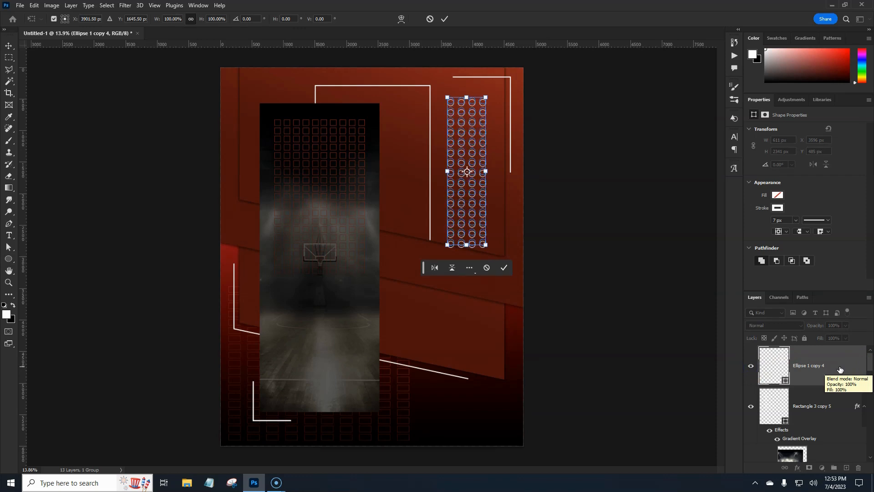
key("shift+Up")
key("shift+Up")
key("shift+Up")
key("shift+Up")
key("shift+Up")
key("shift+Up")
key("shift+Up")
key("shift+Up")
key("shift+Up")
key("shift+Up")
key("shift+Up")
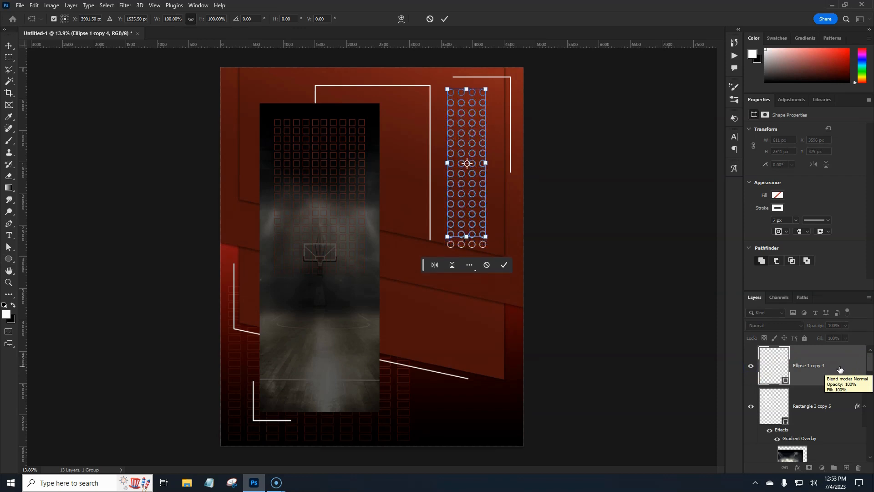
key("shift+Up")
key("shift+Up")
key("shift+Up")
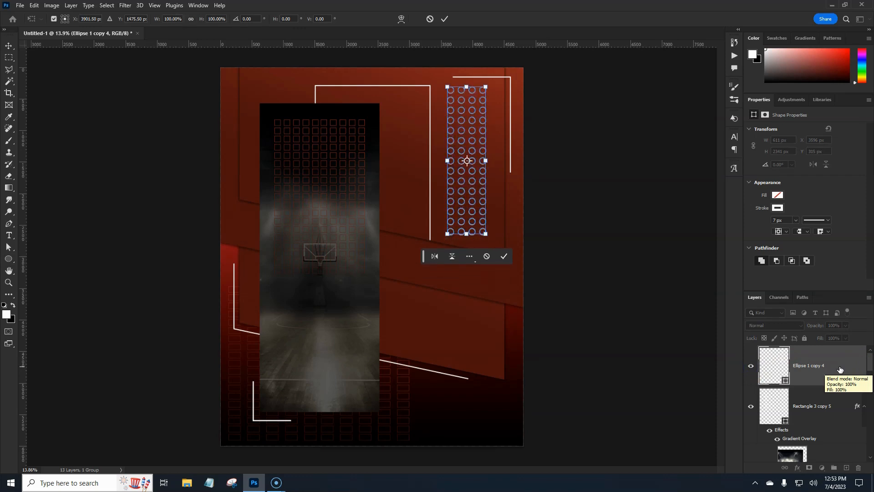
key("shift+Right")
key("shift+Right")
key("shift+Right")
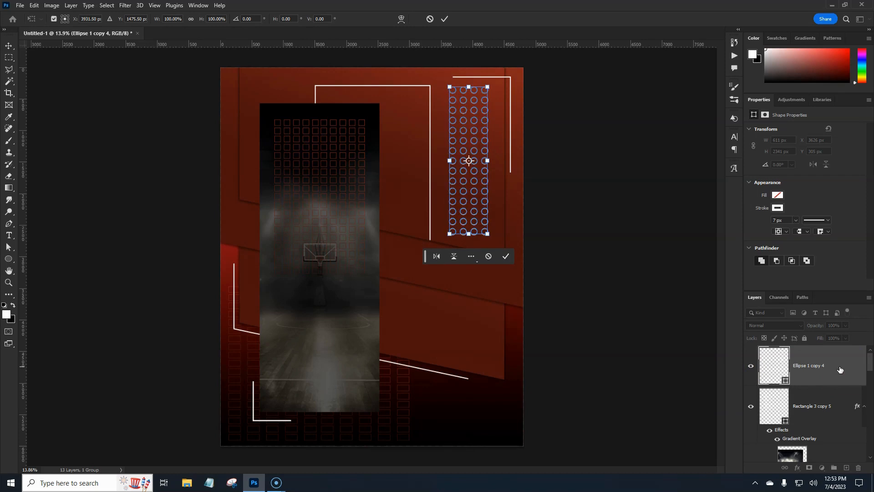
key("shift+Right")
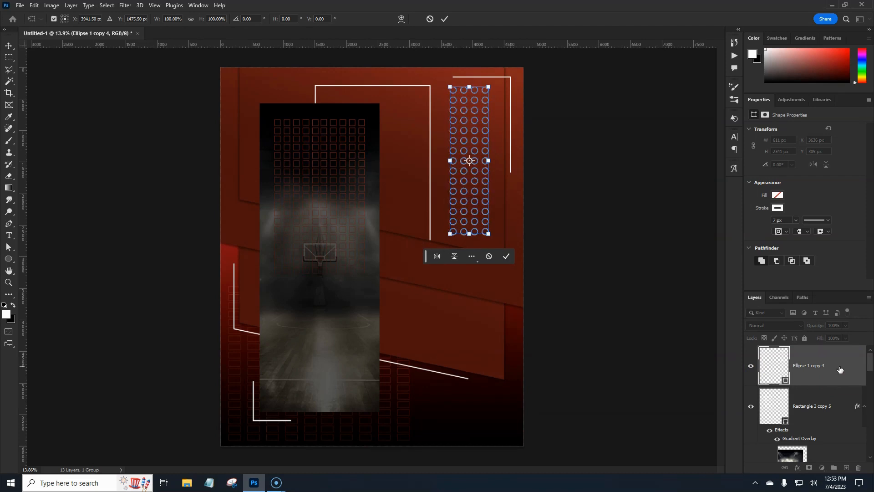
key("Return")
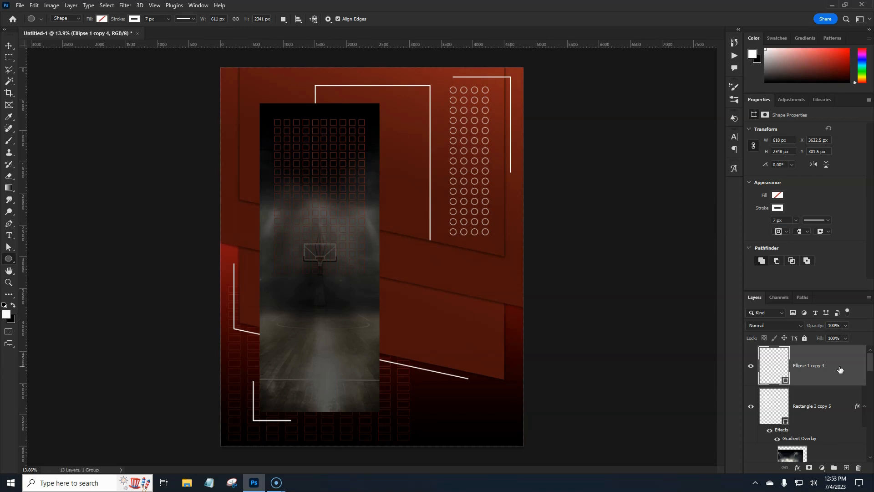
left_click_drag(840, 369, 812, 424)
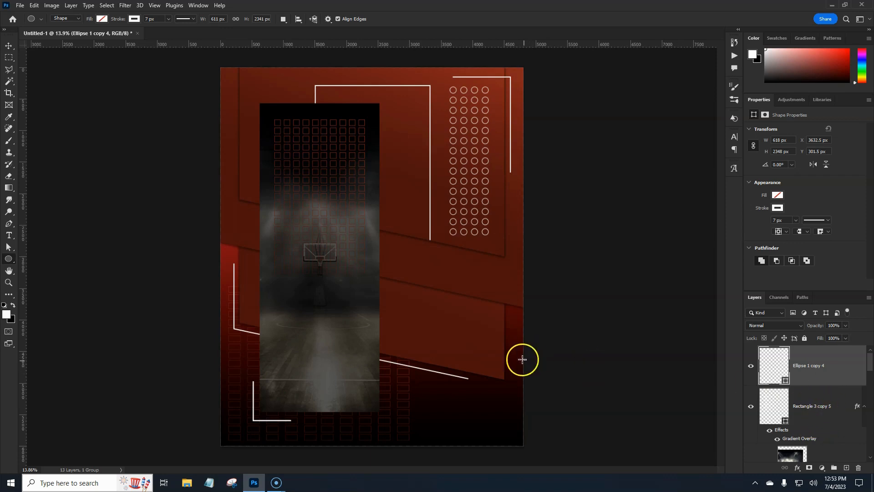
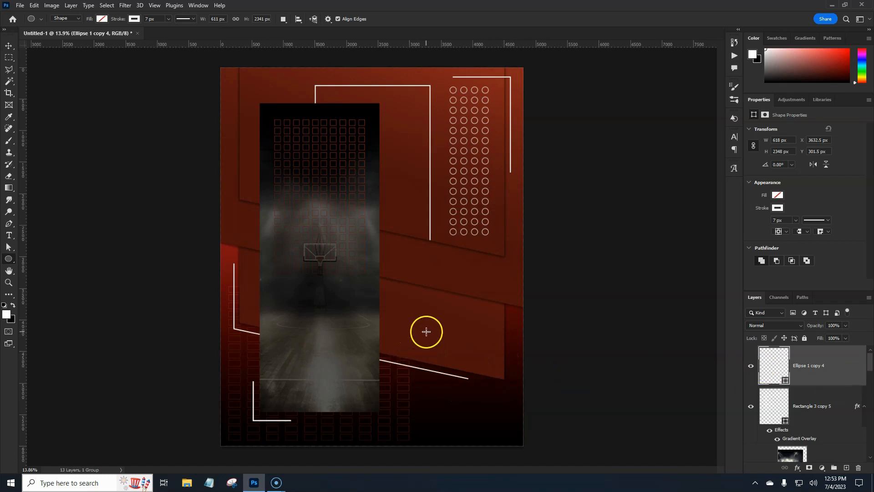
Find the lower square grid's layer beneath the slanted panels and add a new empty layer directly above it
key("v")
left_click(454, 343)
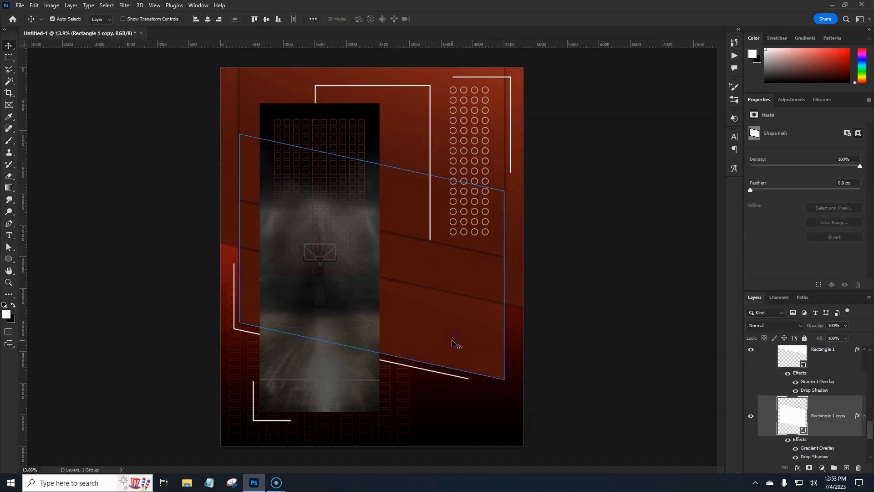
mouse_move(870, 432)
left_mouse_down()
mouse_move(871, 447)
mouse_move(870, 433)
left_mouse_up()
left_click(751, 407)
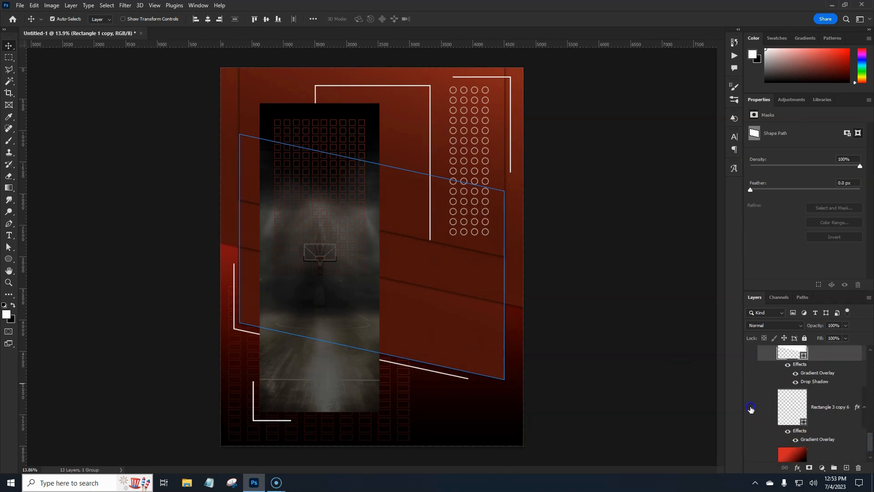
left_click(751, 408)
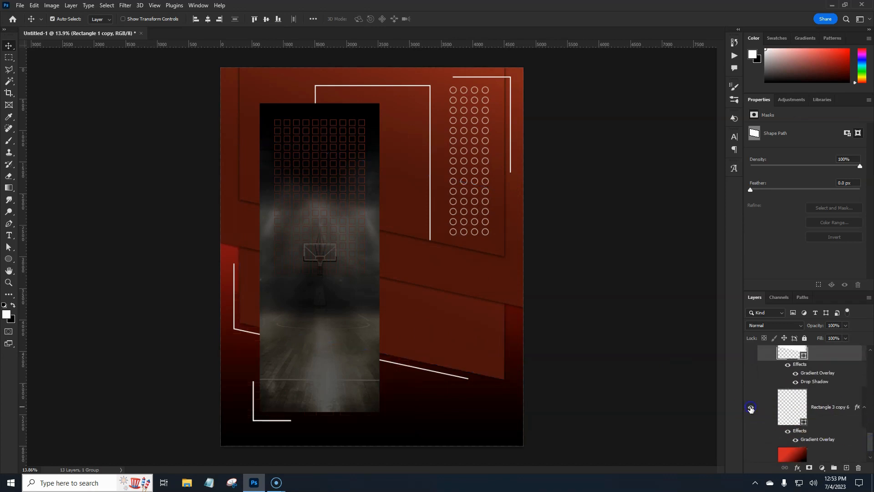
left_click(838, 398)
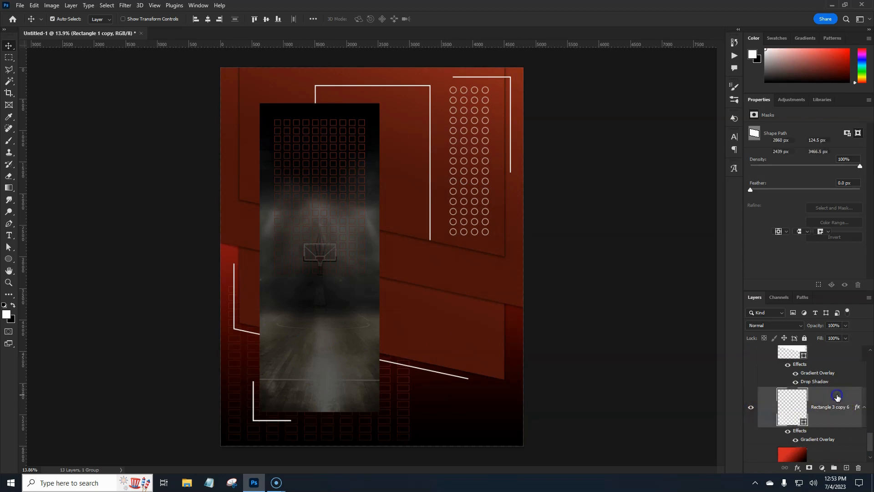
left_click(846, 468)
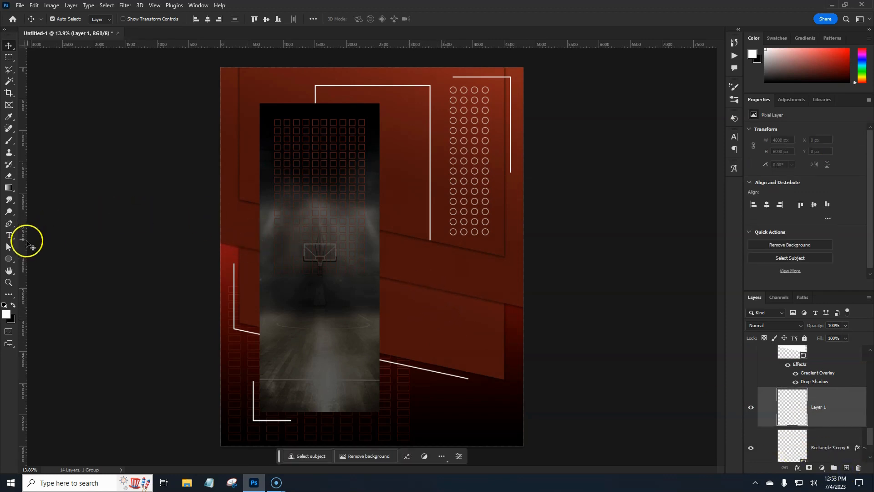
Draw a white-filled rectangle without a stroke, about 3273 × 1227 px, behind the lower edge of the slanted panels
left_click(8, 260)
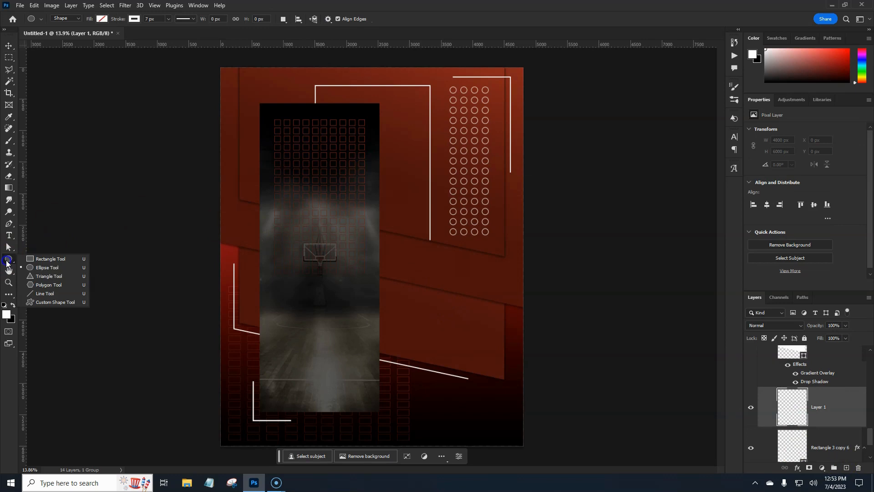
left_click(45, 258)
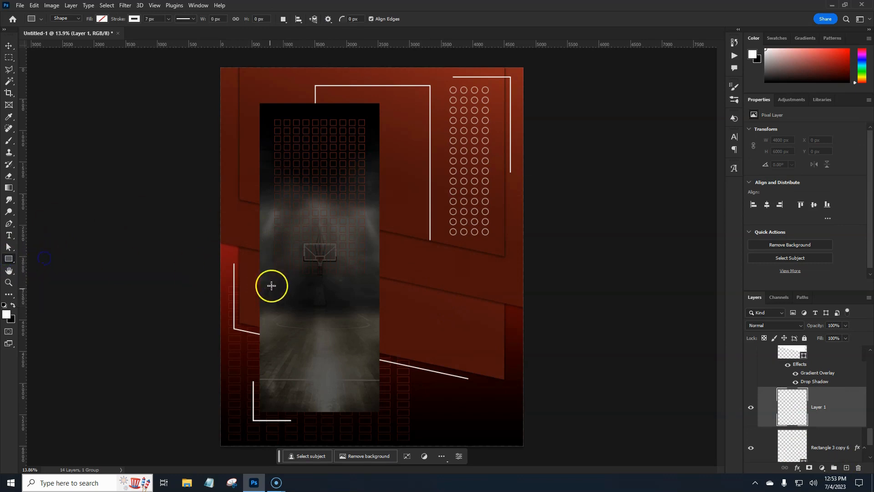
left_click(102, 19)
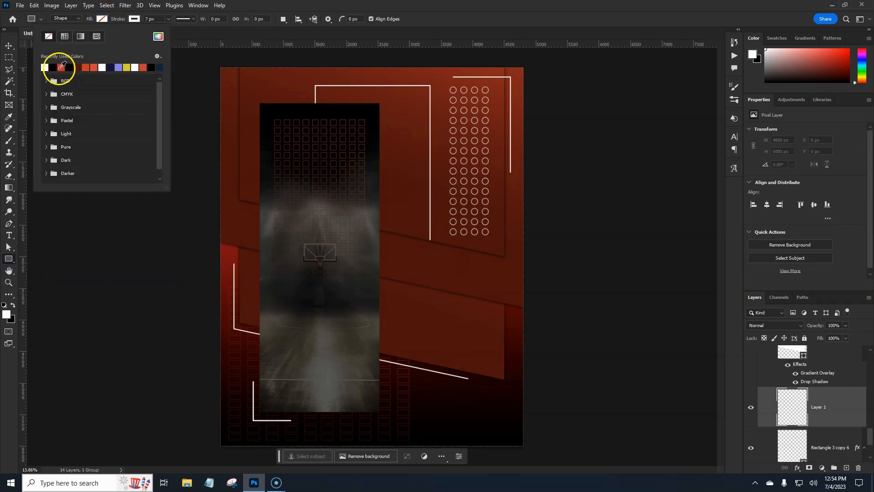
left_click(45, 67)
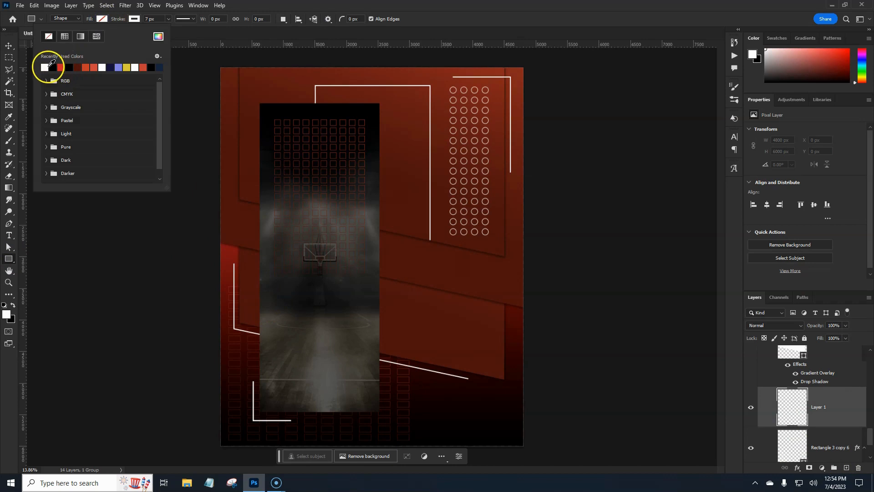
left_click(134, 19)
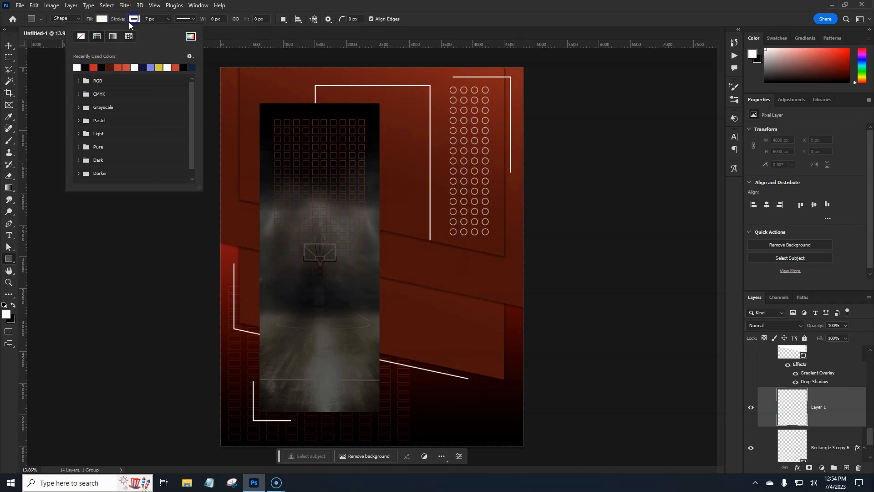
left_click(258, 10)
mouse_move(254, 307)
left_mouse_down()
mouse_move(486, 382)
mouse_move(459, 384)
left_mouse_up()
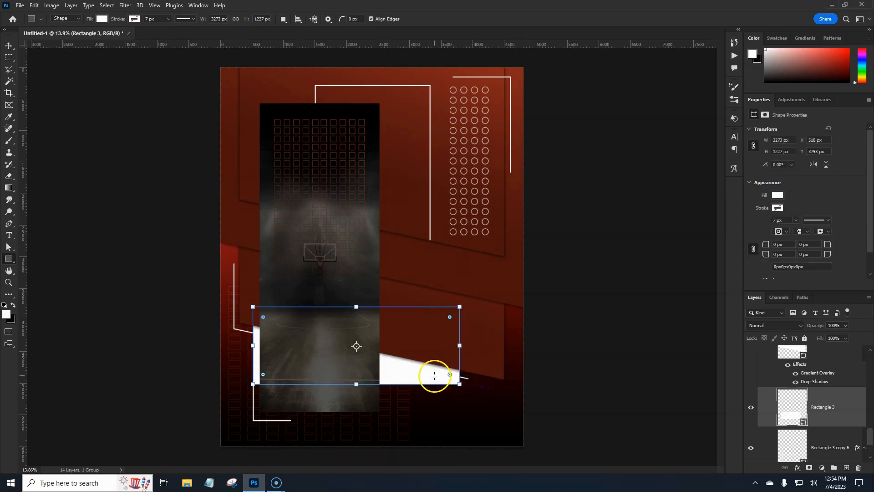
key("Return")
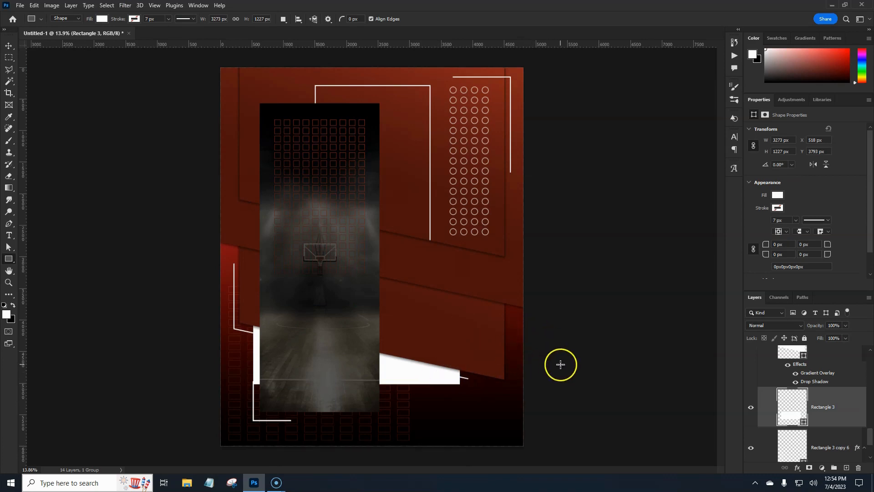
Skew the white rectangle vertically by about 11.46° so it slopes parallel to the red panels' lower edge
key("ctrl+t")
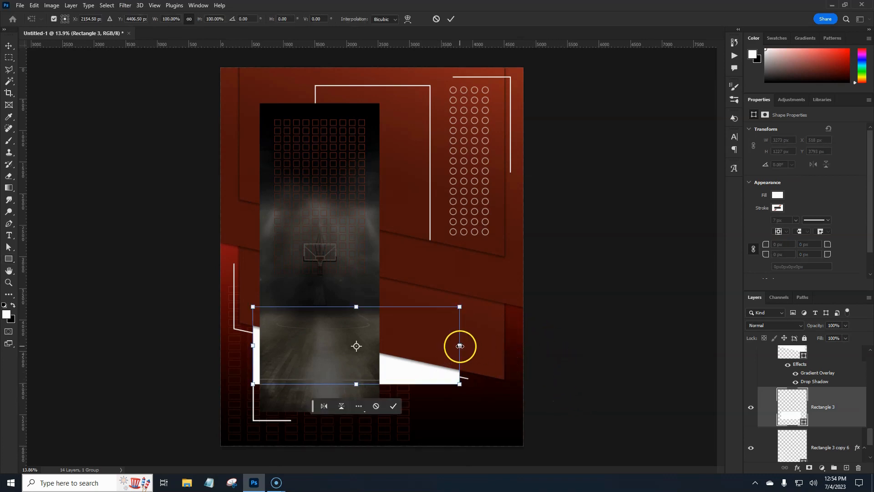
right_click(415, 354)
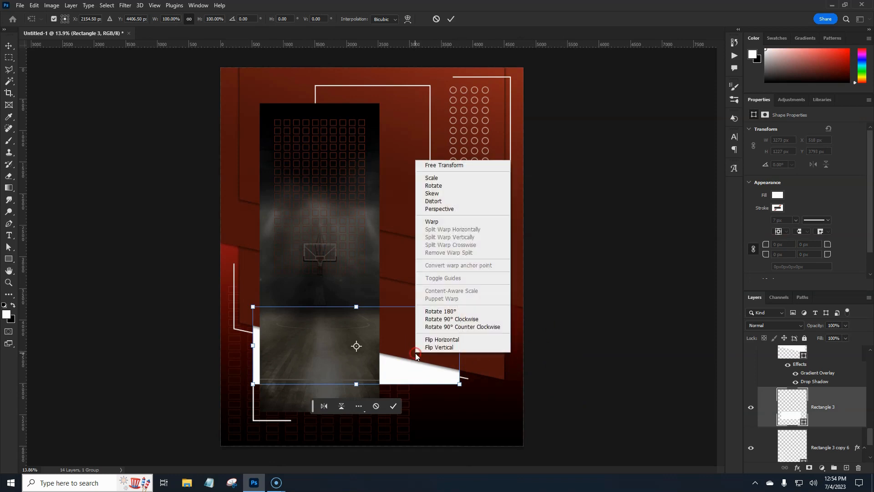
left_click(437, 194)
left_click_drag(460, 346, 458, 365)
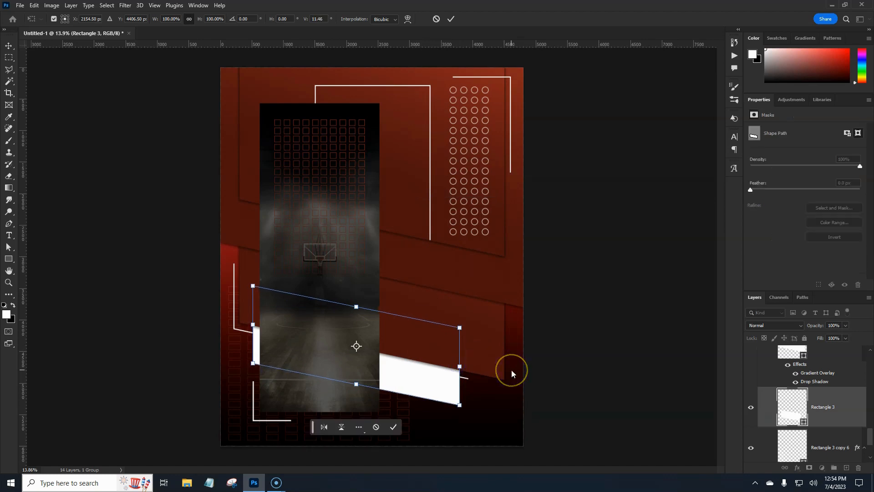
Move the skewed white rectangle up until its centre is at Y 4226.5 px and apply the transform
key("shift+Up")
key("shift+Up")
key("shift+Up")
key("shift+Up")
key("shift+Up")
key("shift+Up")
key("shift+Up")
key("shift+Up")
key("shift+Up")
key("shift+Up")
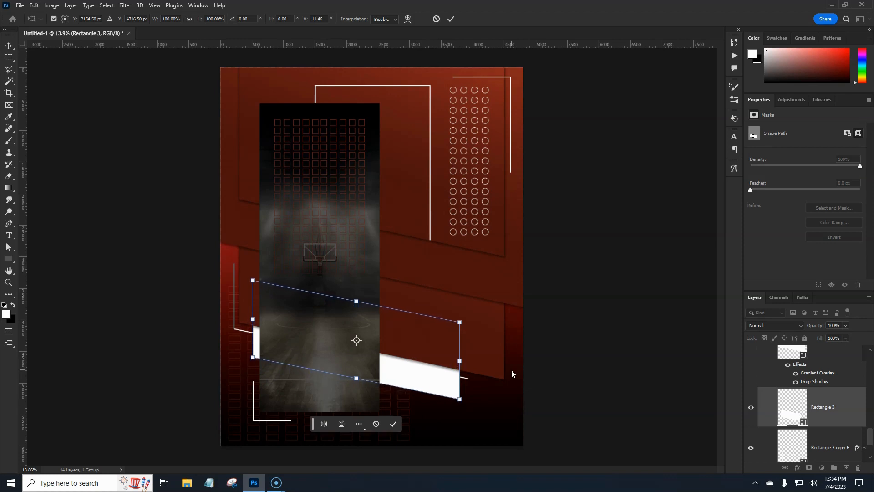
key("shift+Up")
key("shift+Up")
key("shift+Up")
key("shift+Up")
key("shift+Up")
key("shift+Up")
key("shift+Up")
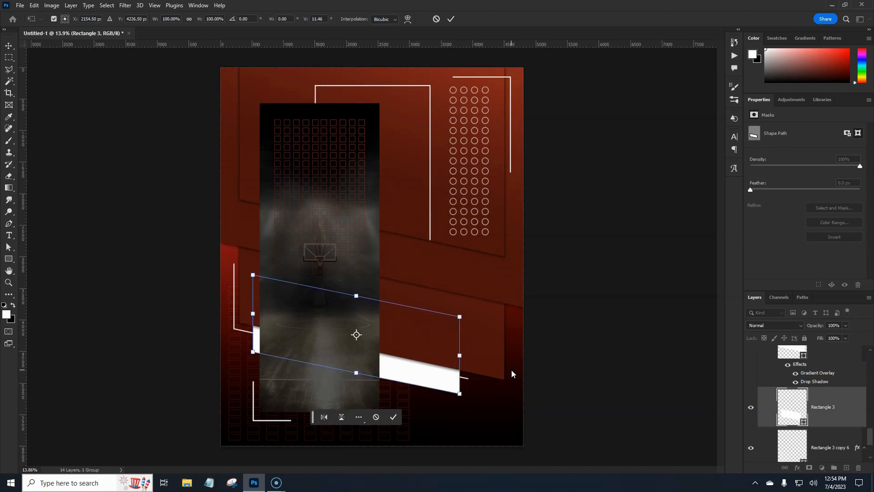
key("Return")
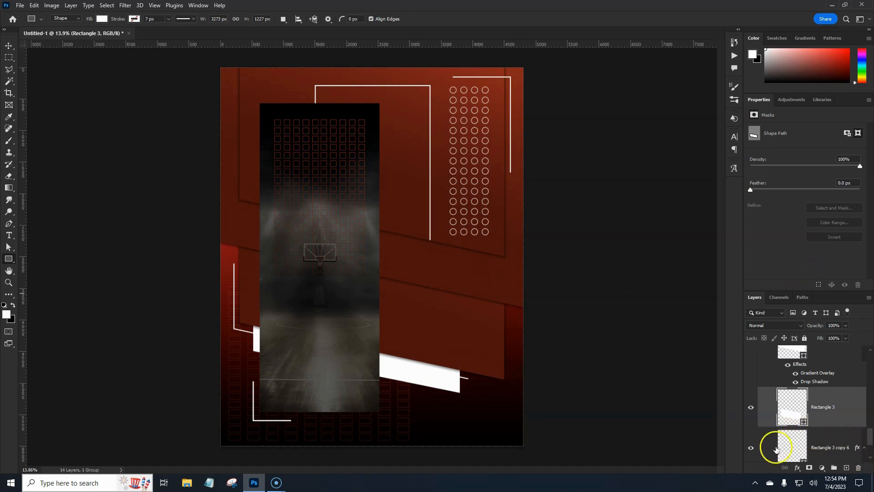
Copy the effects of the layer directly below onto the skewed white bar and replace its Gradient Overlay with a Color Overlay
left_click_drag(857, 447, 854, 422)
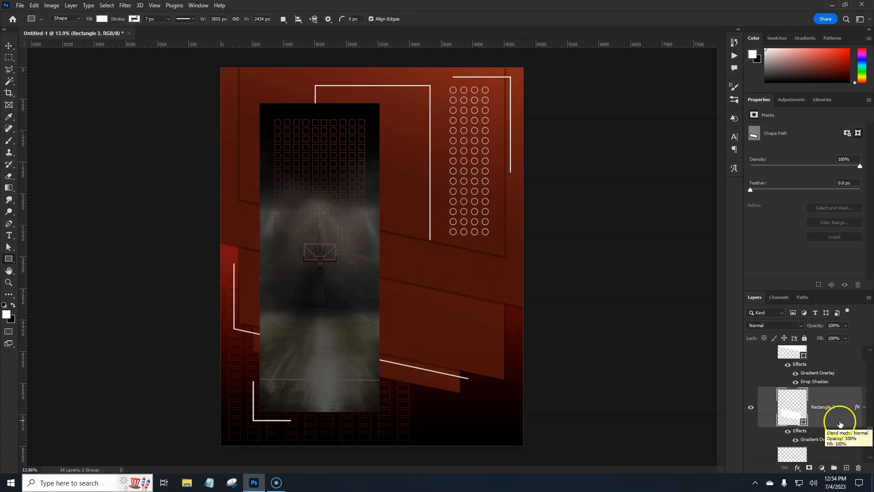
left_click_drag(818, 440, 819, 441)
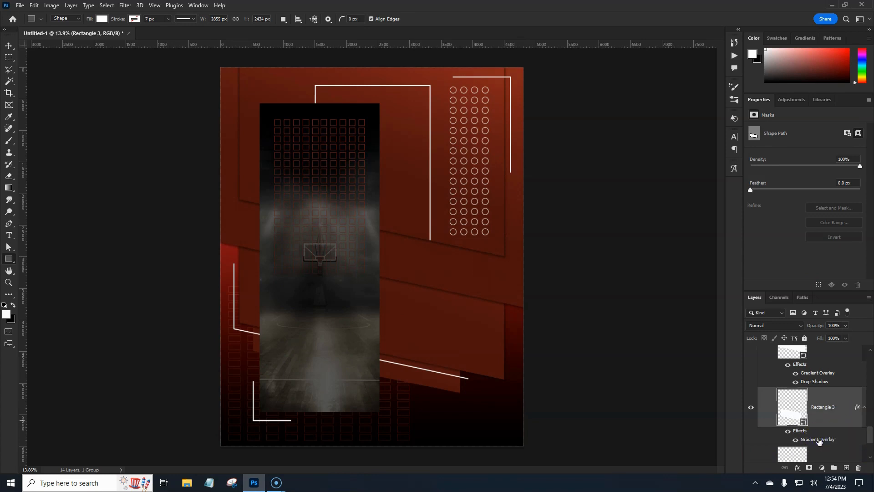
double_click(818, 440)
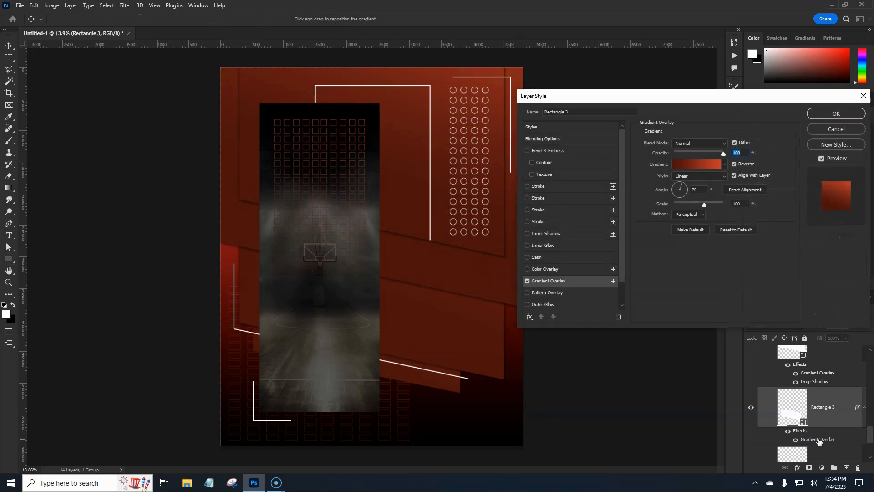
left_click(525, 269)
left_click(544, 270)
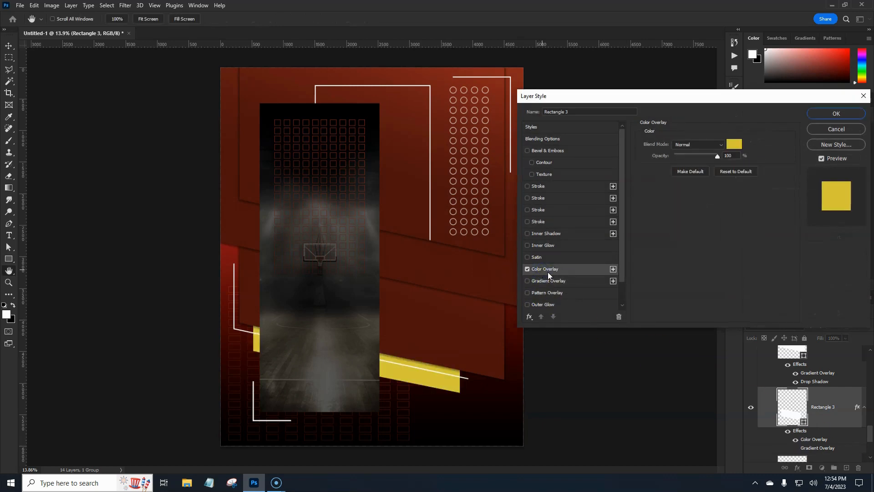
Set the bar's overlay colour to dark red 911f1f and apply the layer style
left_click(734, 144)
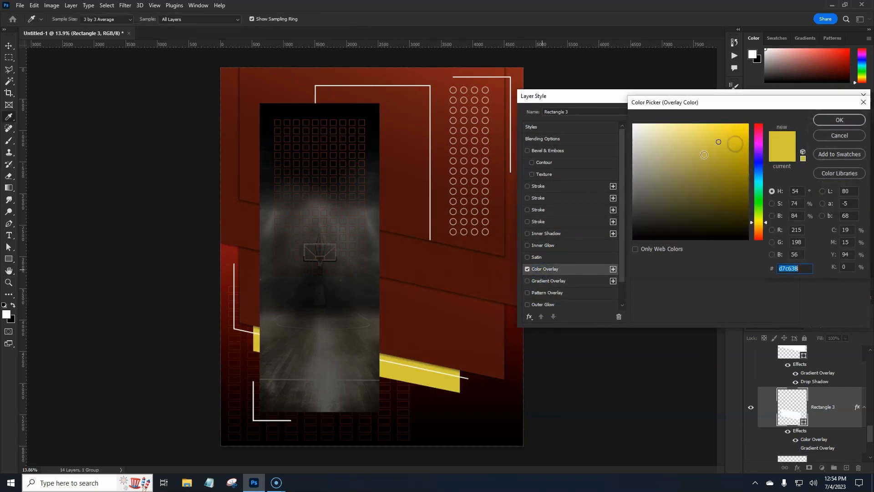
left_click(486, 151)
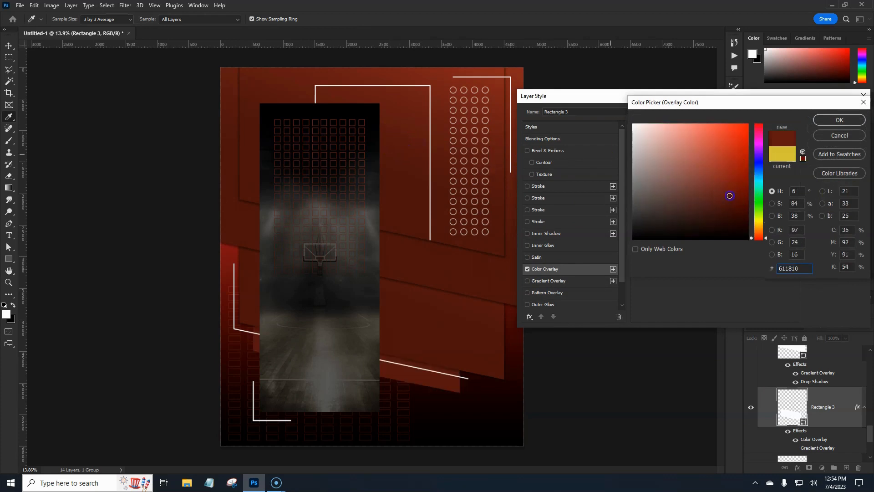
left_click_drag(730, 195, 700, 156)
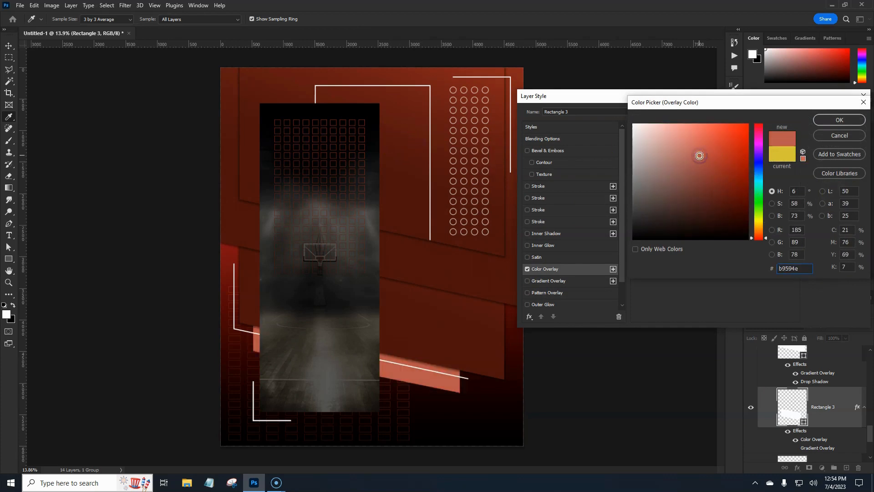
left_click(757, 172)
left_click(700, 157)
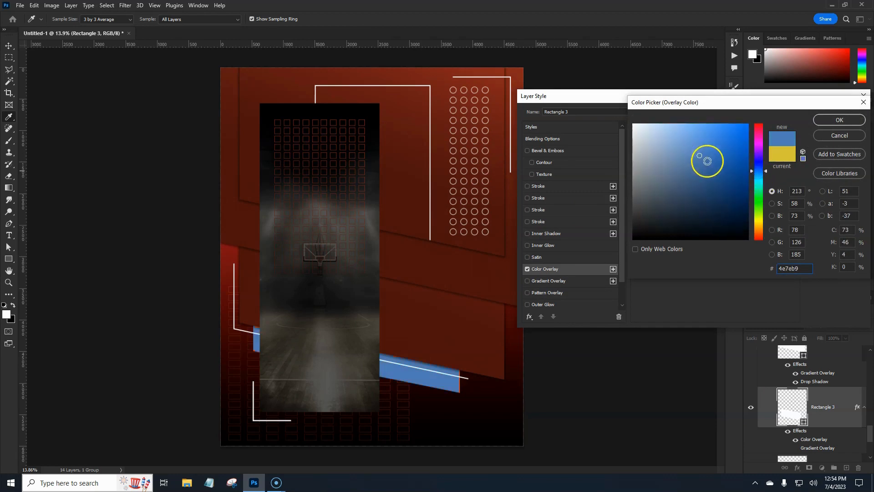
left_click_drag(758, 174, 758, 131)
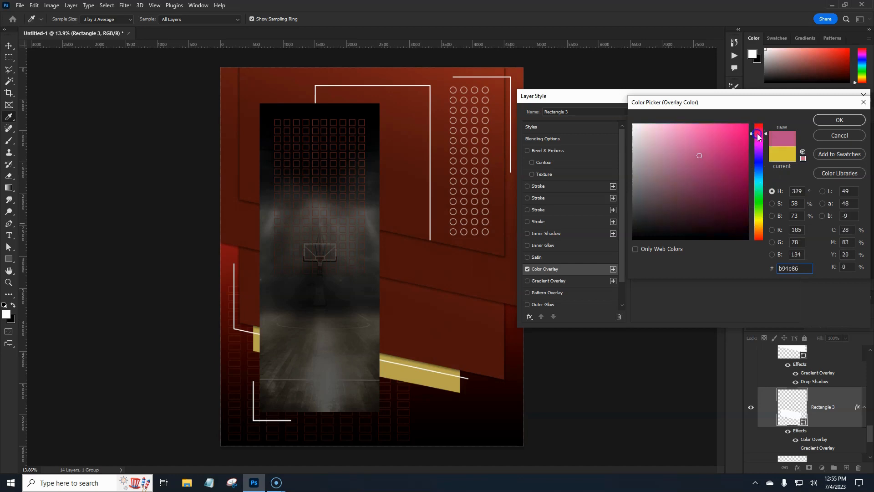
mouse_move(701, 158)
left_mouse_down()
mouse_move(730, 154)
mouse_move(759, 111)
left_mouse_up()
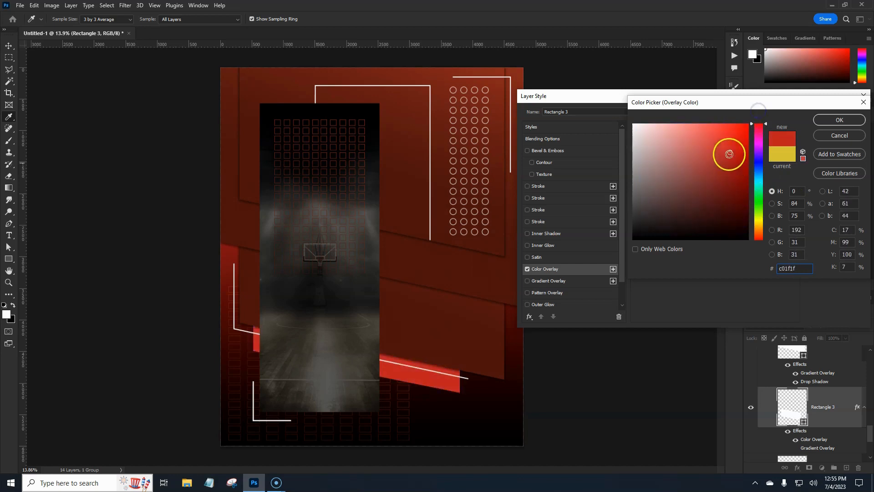
left_click_drag(730, 154, 730, 190)
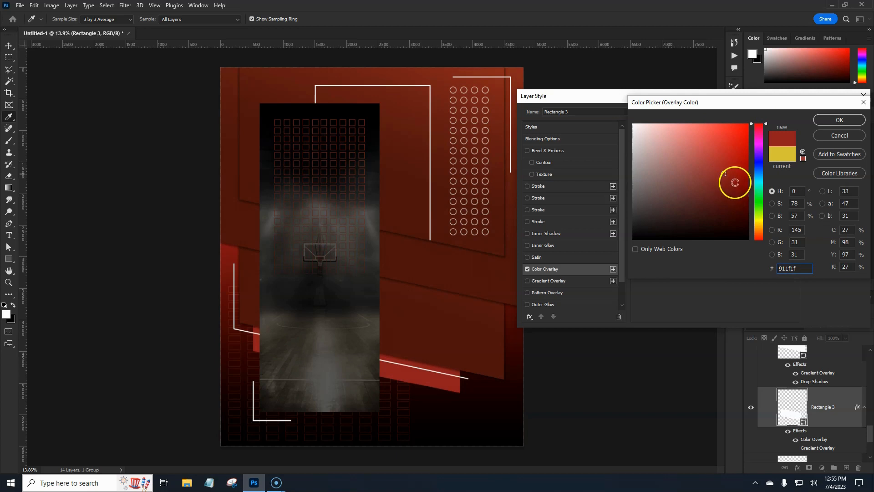
left_click(840, 121)
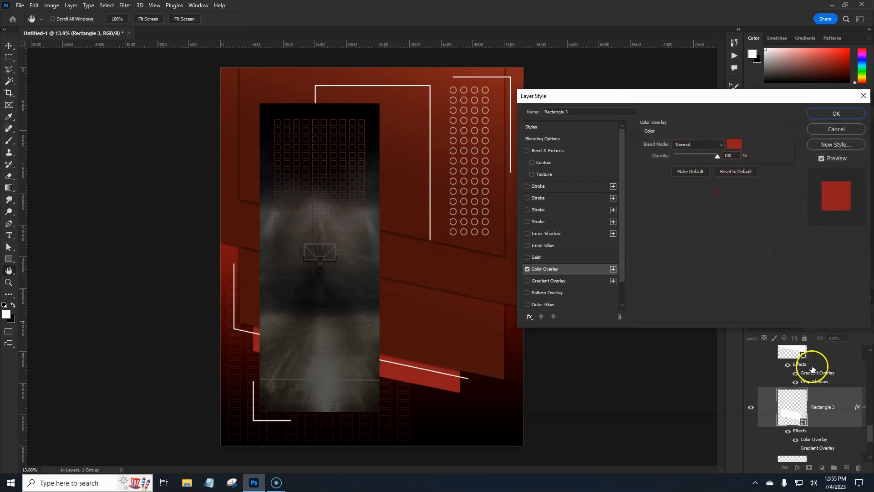
left_click(836, 115)
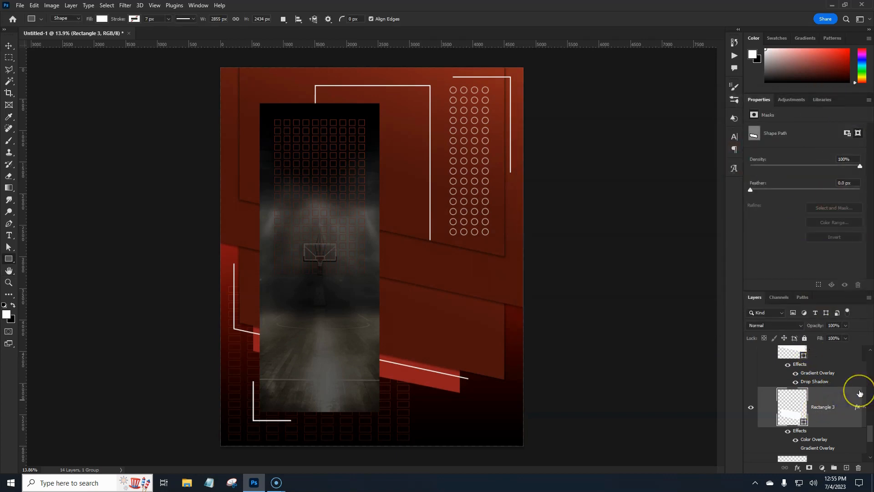
Try a duplicate of the red bar rotated 90° counter-clockwise, centred at about X 4045, Y 2872 px
key("ctrl+j")
key("ctrl+t")
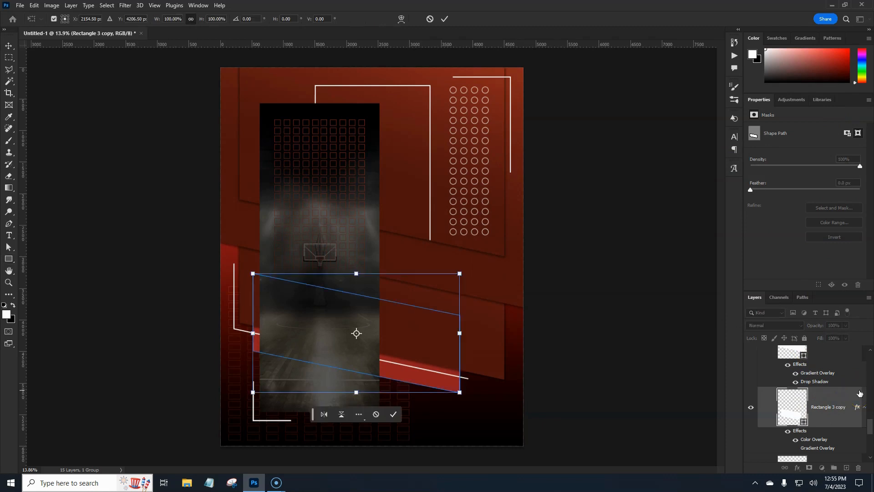
right_click(409, 328)
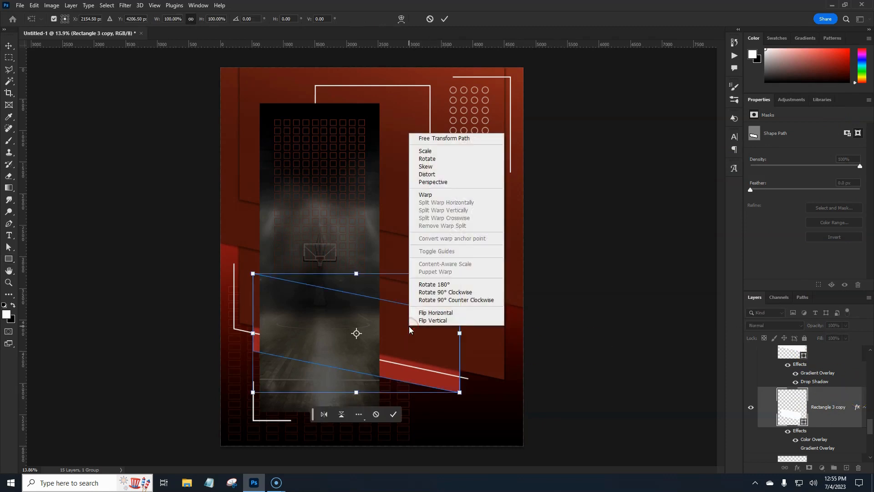
left_click(433, 302)
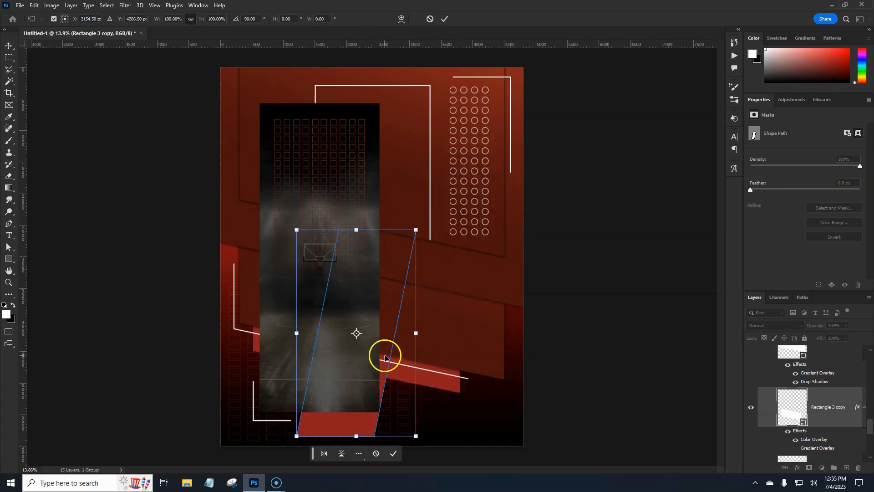
left_click_drag(385, 358, 505, 273)
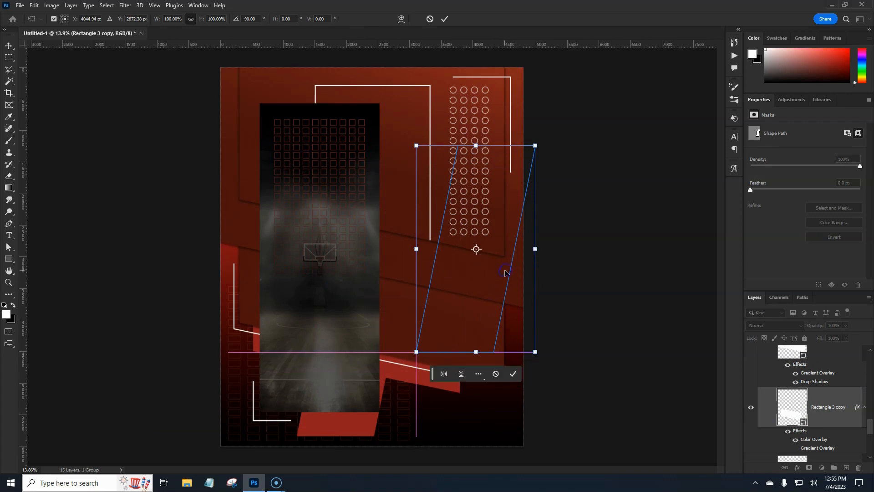
key("Return")
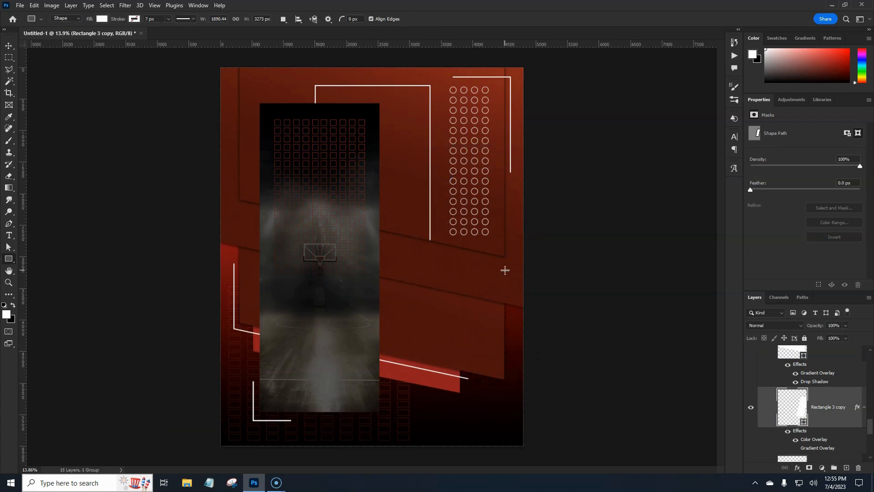
Raise the rotated bar copy in the layer stack to test its position, and delete that copy
left_click(846, 394)
scroll(835, 398, "down", 1)
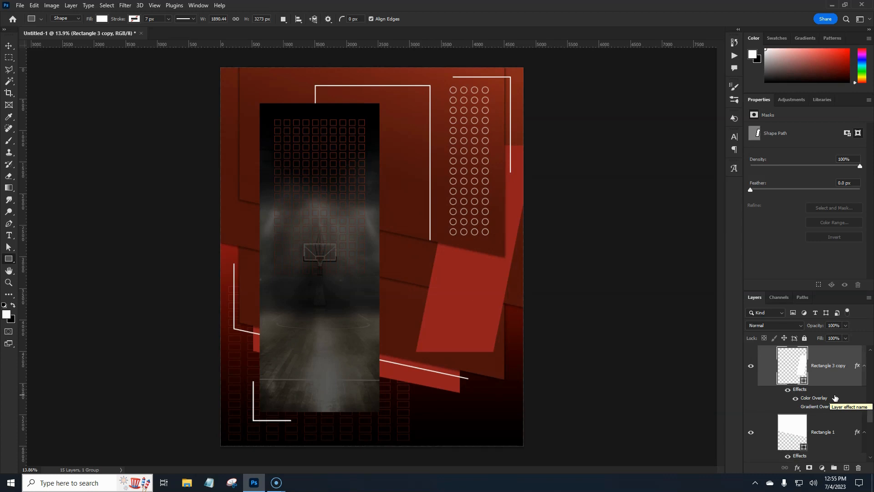
left_click_drag(835, 398, 860, 468)
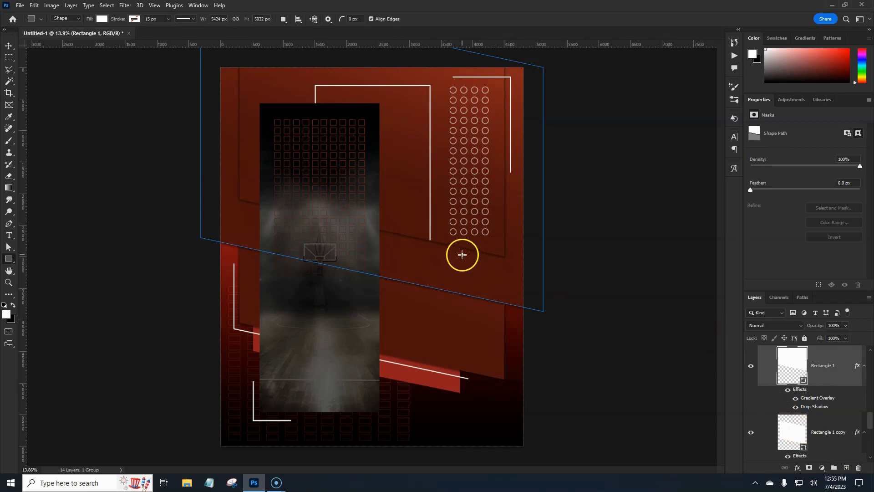
Identify the Rectangle 1 copy 2 panel by toggling its visibility and add an empty layer beneath it, directly above Rectangle 1
key("v")
key("ctrl+j")
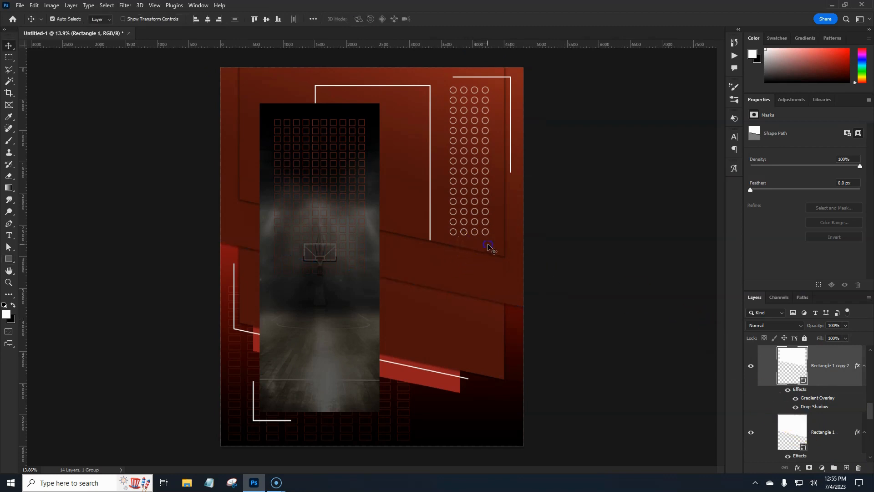
left_click(751, 366)
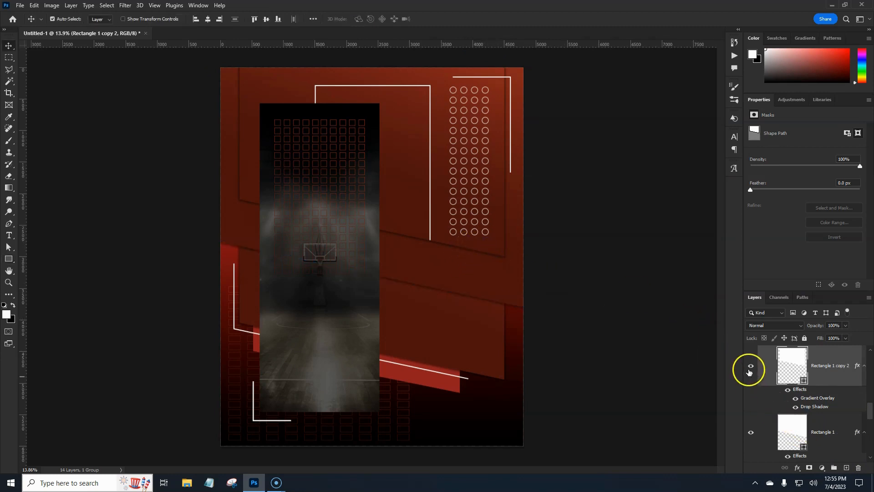
left_click(751, 366)
left_click(751, 367)
left_click(751, 366)
left_click(836, 379)
left_click(836, 433)
left_click(846, 467)
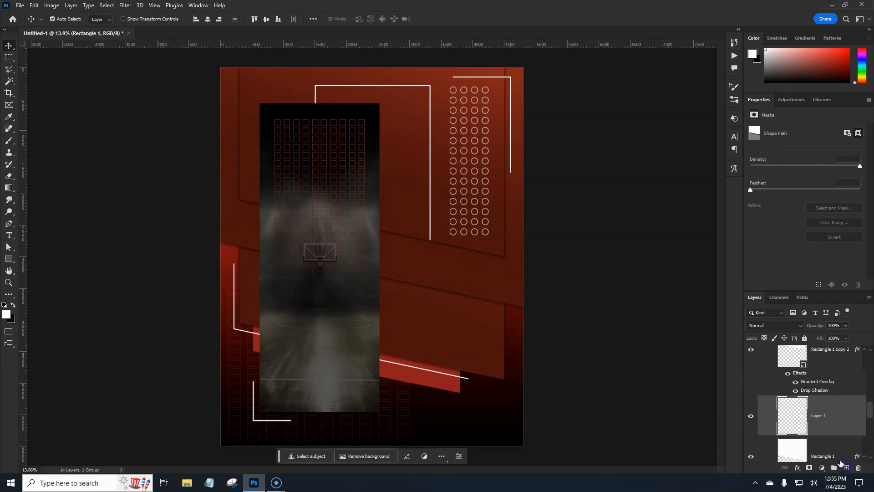
Draw a white rectangle without a stroke, about 477 × 1140 px, partly behind the right edge of the panel with the circle grid
left_click(9, 258)
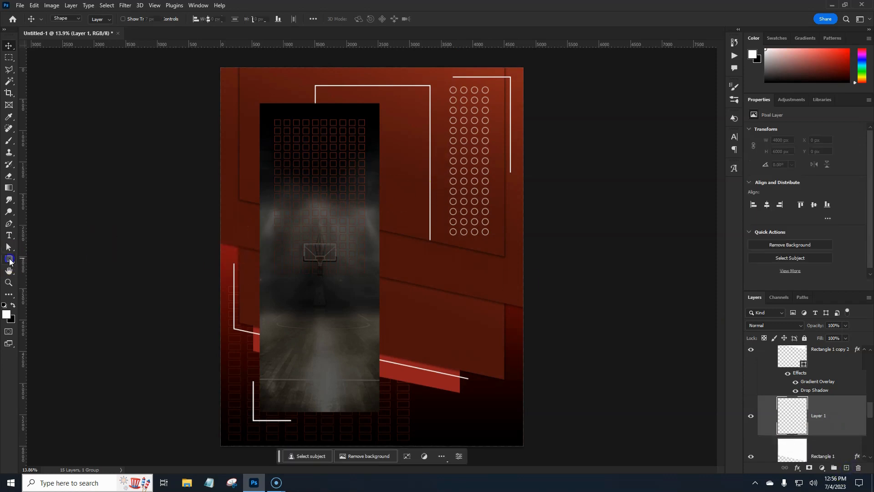
left_click(46, 259)
left_click_drag(482, 169, 504, 207)
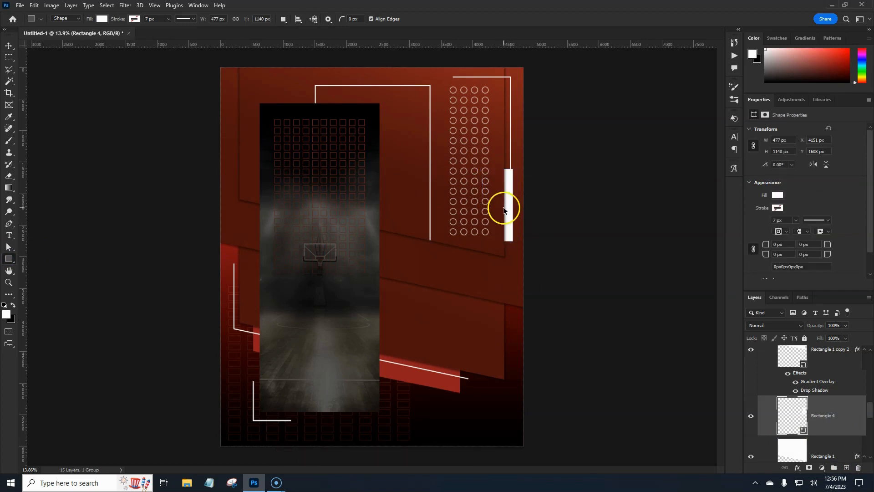
Skew the new white rectangle vertically by about 12° to follow the panels' slope and apply the transform
key("ctrl+t")
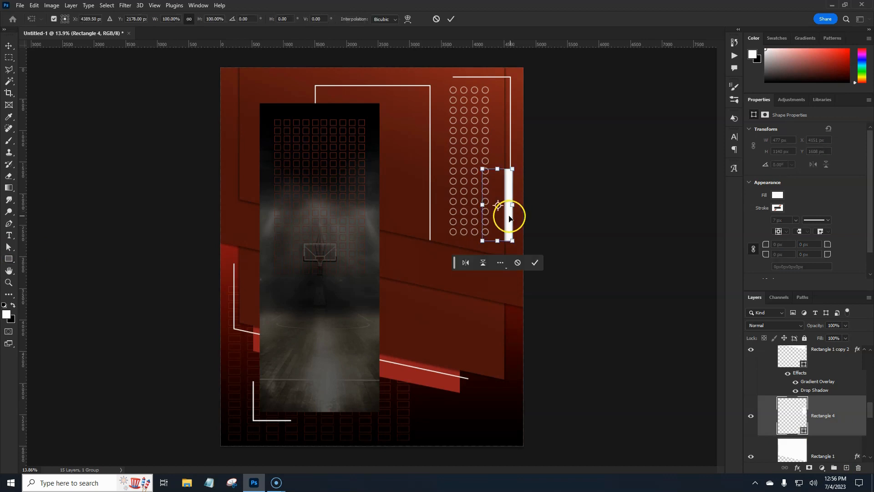
right_click(508, 217)
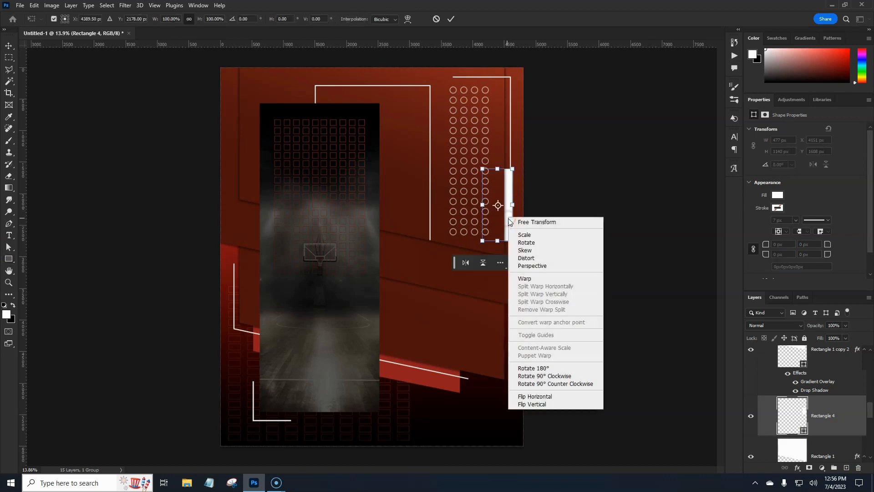
left_click(526, 251)
left_click_drag(513, 205, 516, 209)
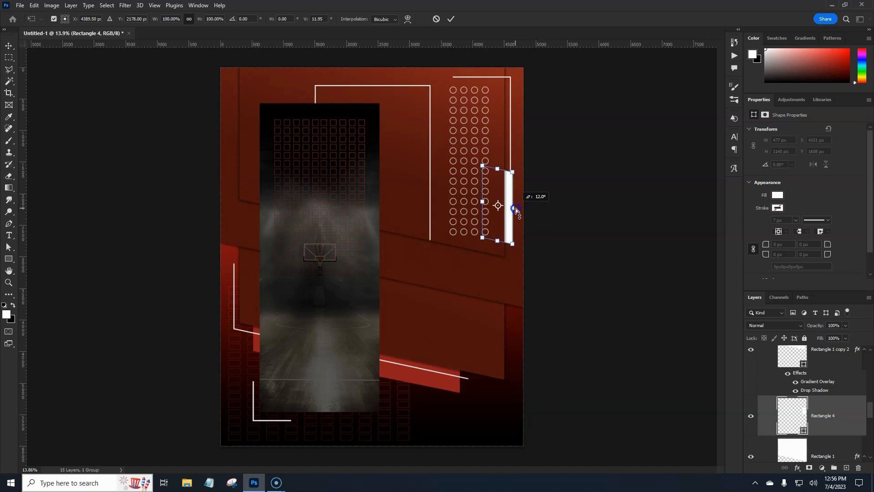
left_click_drag(516, 209, 516, 209)
key("Return")
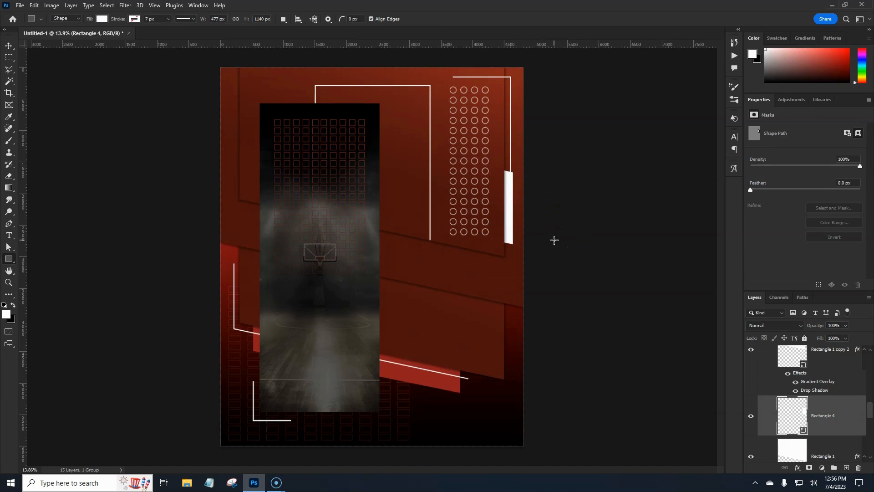
Nudge the skewed white rectangle slightly right and up so more of it extends past the panel's edge
key("v")
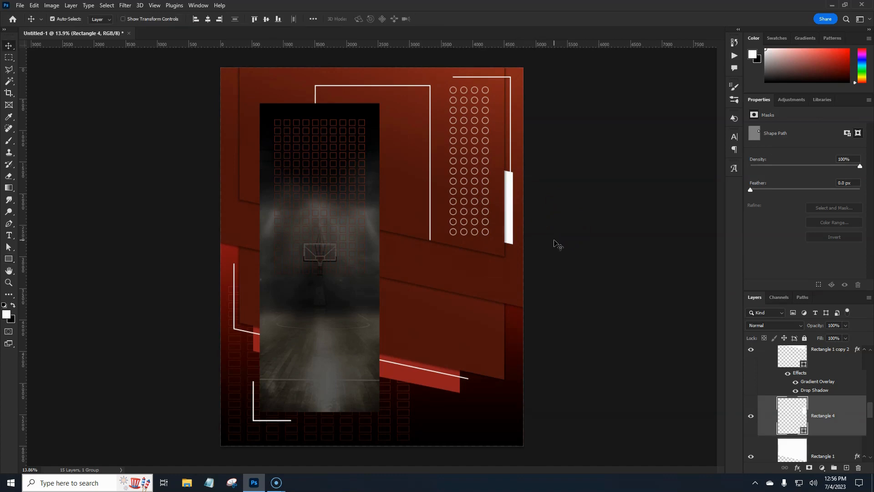
key("Up")
key("Up")
key("Up")
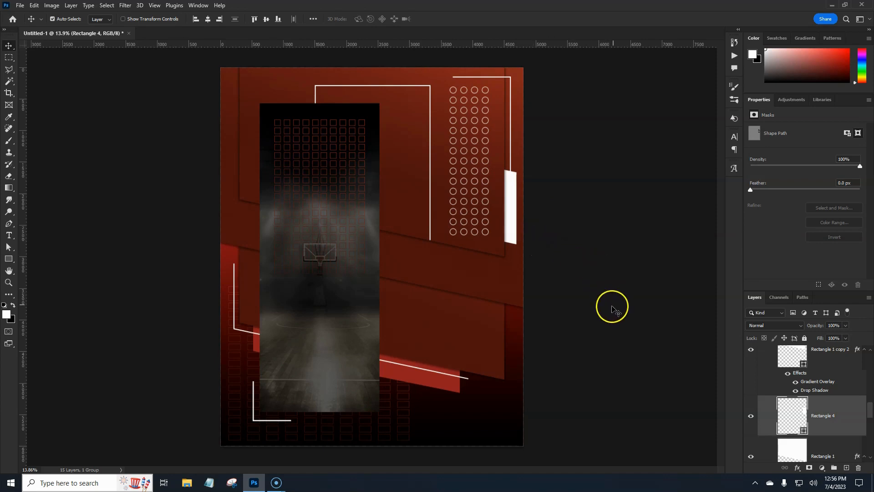
Duplicate the skewed white rectangle and move the copy straight down to the right edge of the lowest slanted panel
left_click_drag(845, 426, 827, 422)
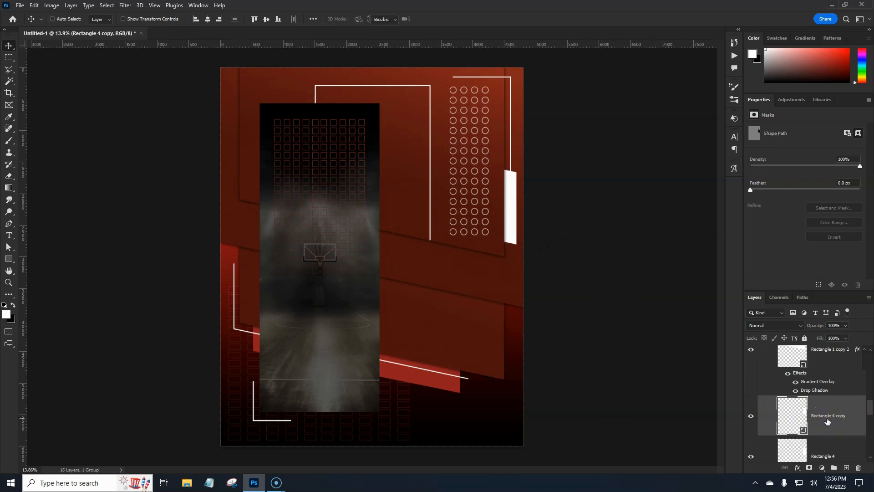
key("ctrl+t")
left_click_drag(510, 228, 508, 357)
left_click(531, 332)
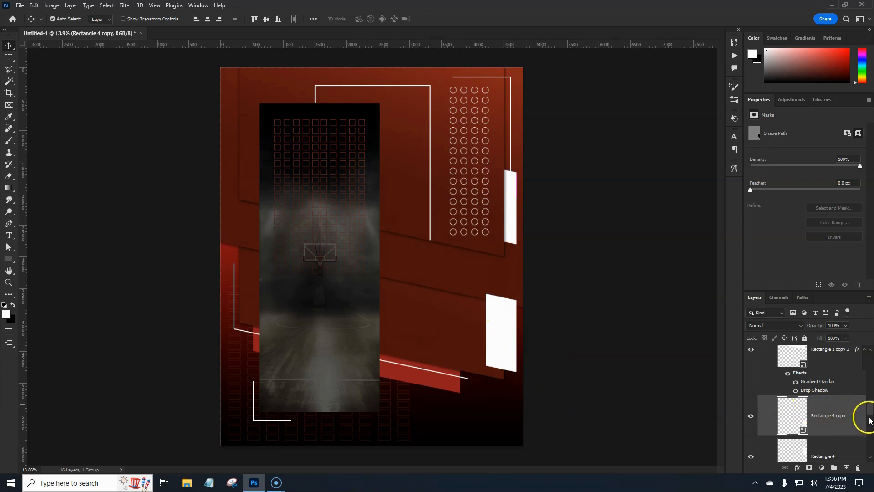
Move the Rectangle 4 copy layer down the stack to just beneath Rectangle 1 copy, so the panel partly covers the lower white bar
left_click(869, 415)
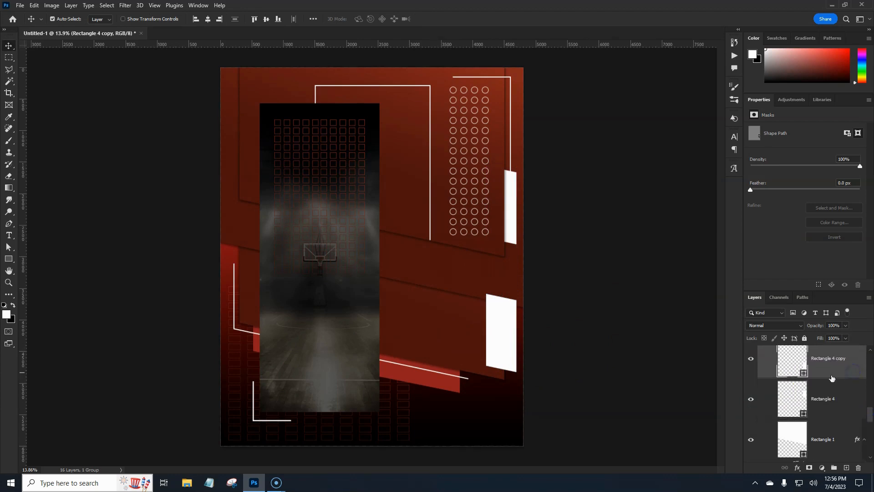
key("ctrl+bracketleft")
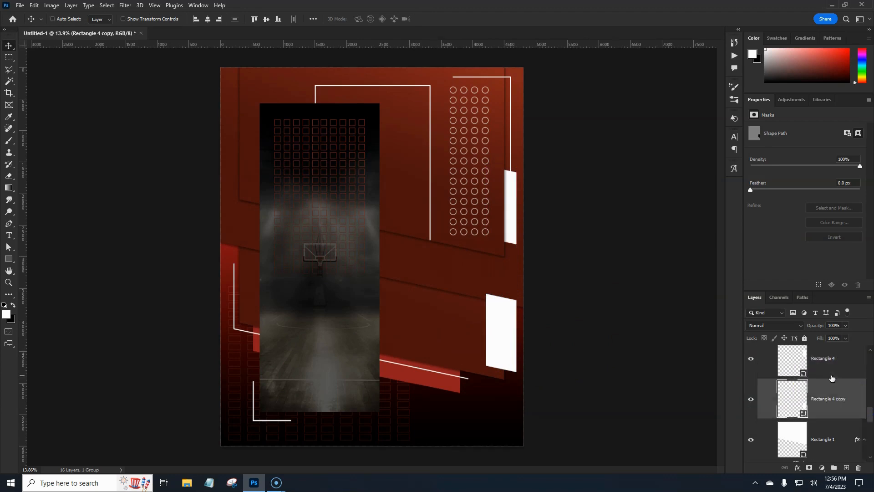
key("ctrl+bracketleft")
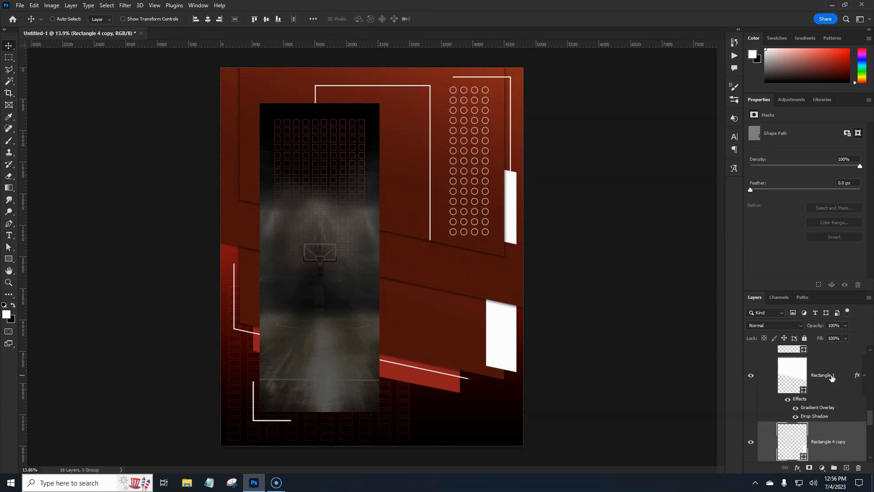
key("ctrl+bracketleft")
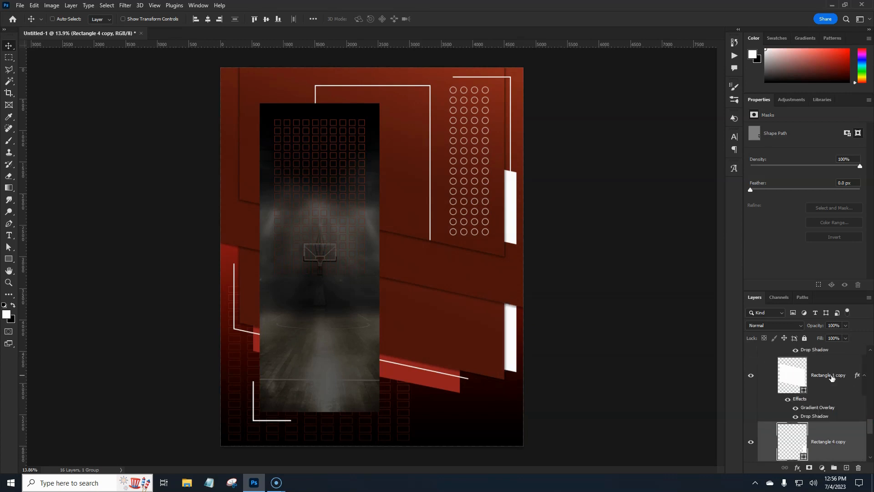
key("ctrl")
Add a new empty layer above the topmost layer, Ellipse 1 copy 4
scroll(870, 425, "up", 1)
left_click_drag(871, 424, 870, 360)
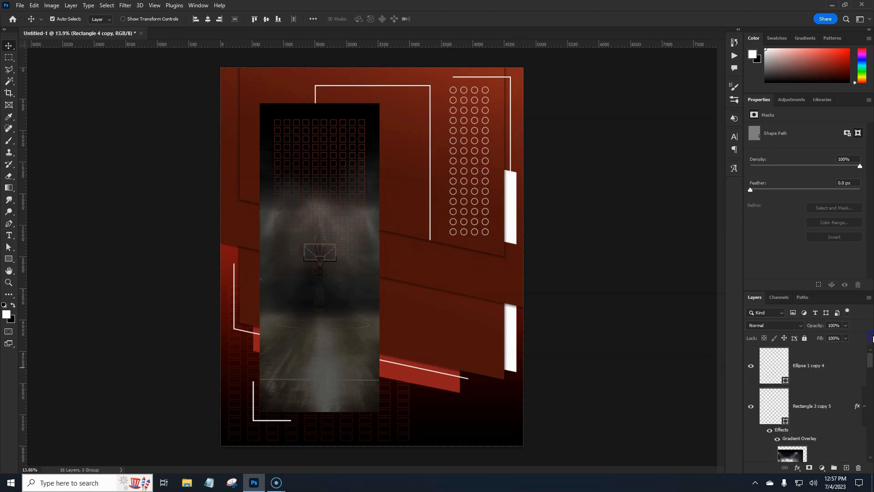
left_click(830, 359)
left_click(864, 450)
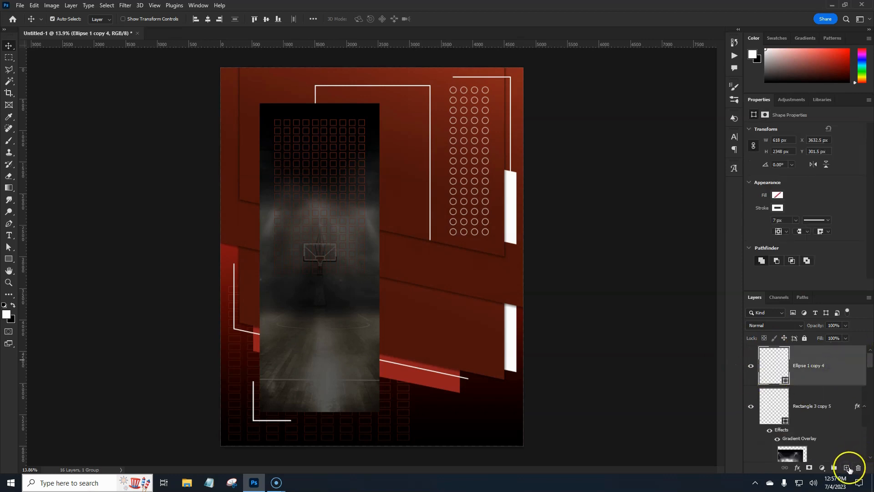
left_click(846, 468)
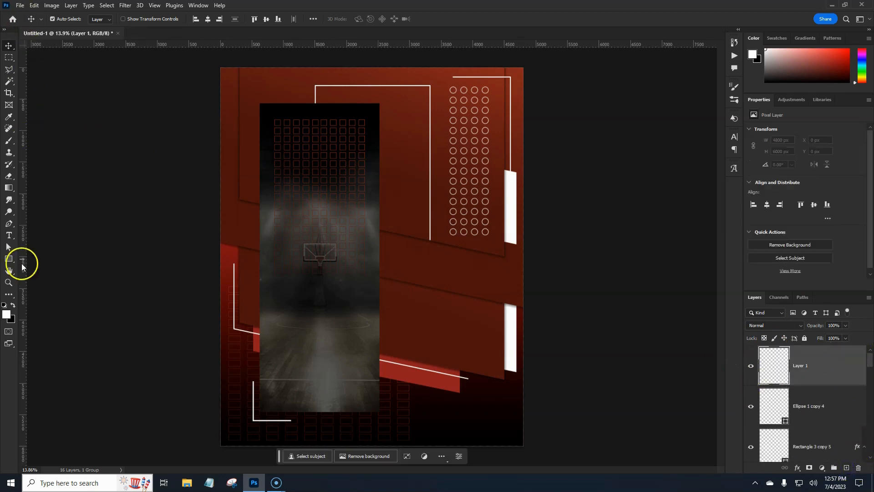
Choose the Brush tool with the Hatch Mess CD brush from the Winter-2023 (1) set at 300 px
left_click(10, 177)
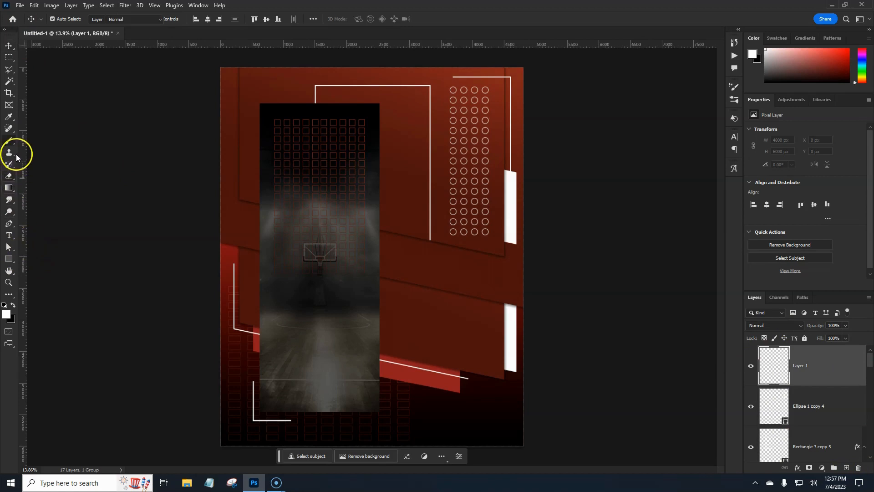
left_click(10, 142)
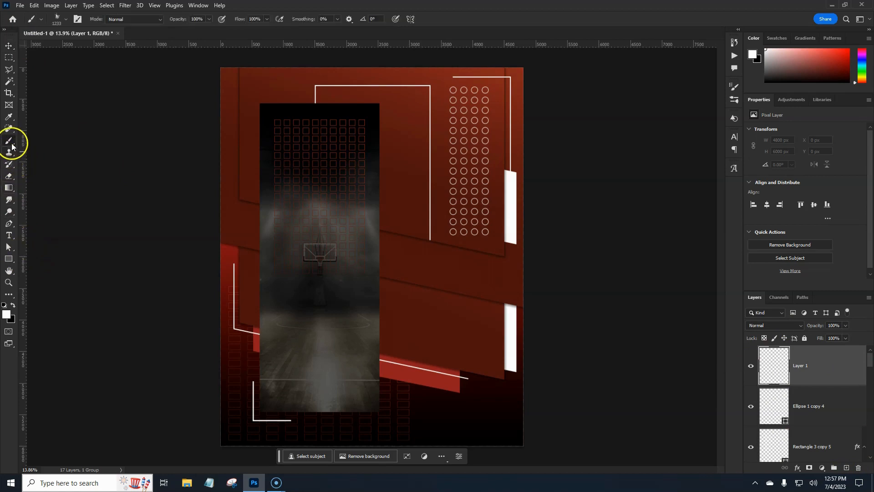
left_click(55, 19)
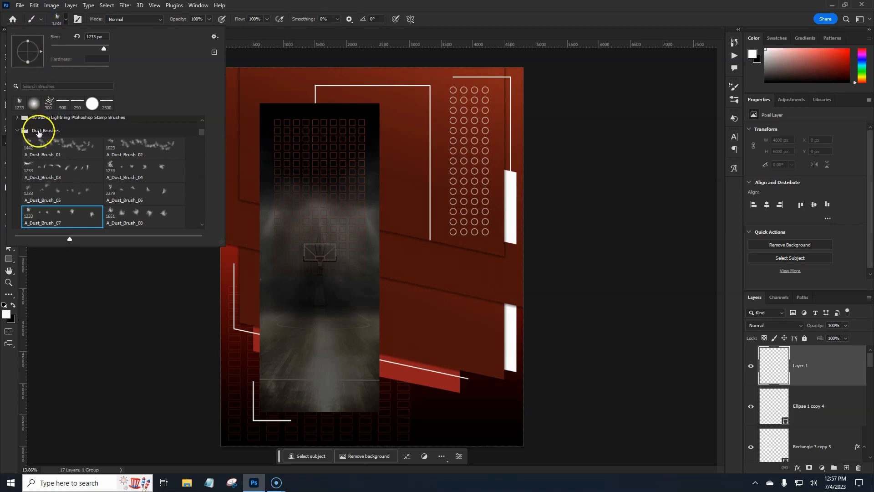
left_click(17, 130)
left_click(49, 105)
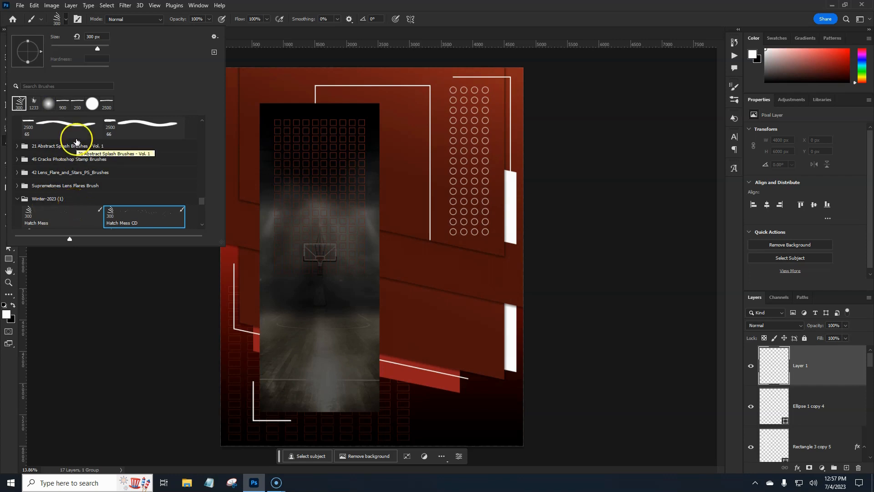
left_click(279, 4)
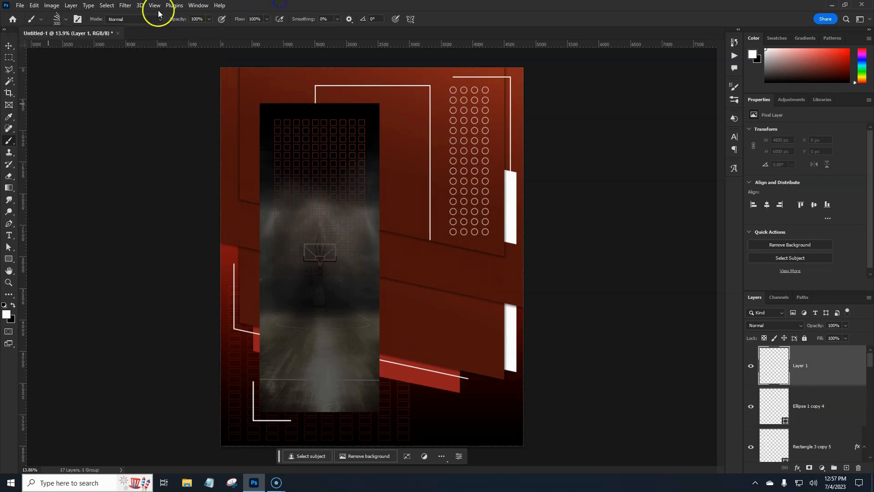
Look up the Get More Brushes option among the Brushes panel's commands and close the panel
left_click(194, 5)
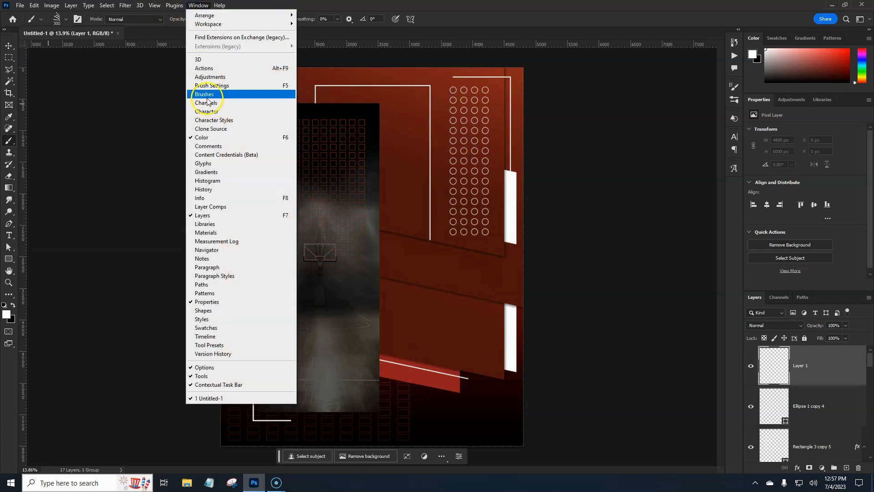
left_click(206, 94)
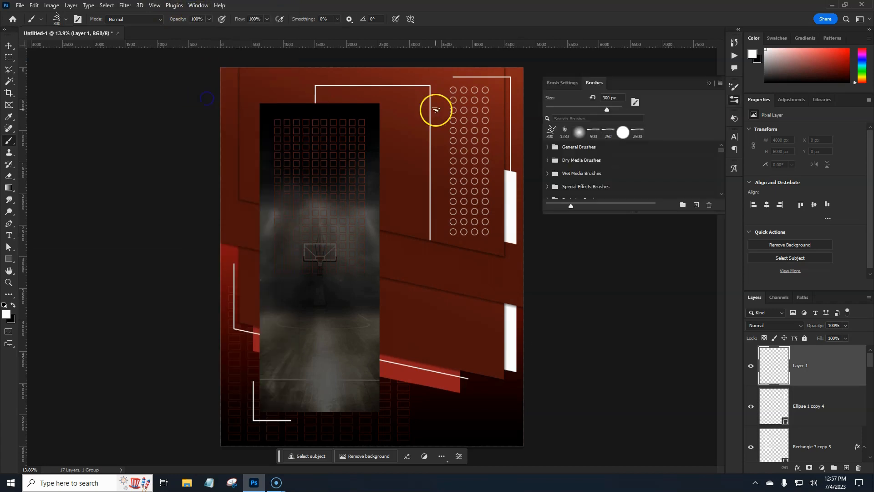
left_click(721, 83)
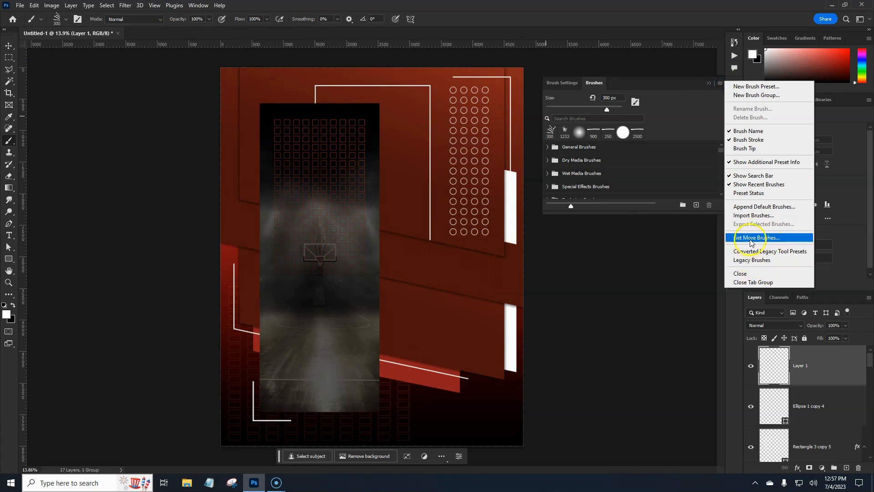
left_click(536, 13)
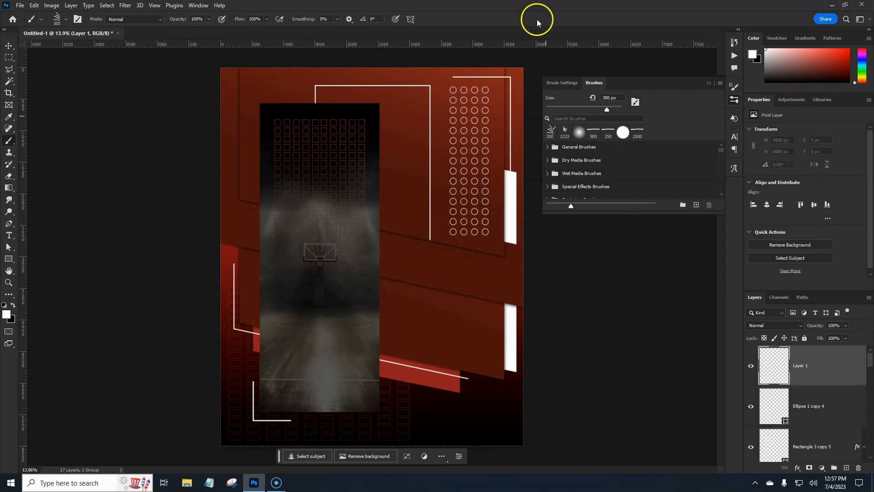
left_click(707, 83)
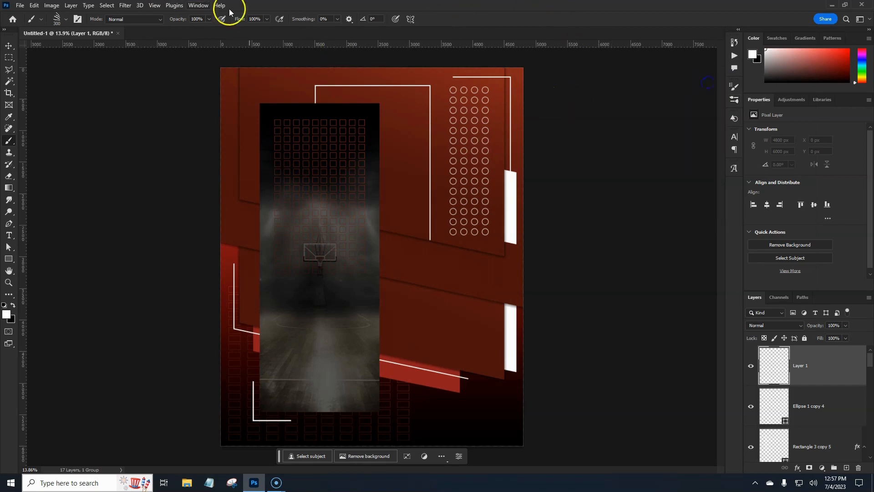
Paint two long vertical white Hatch Mess CD strokes side by side on the new layer, between the court image and the circle grid
left_click(58, 20)
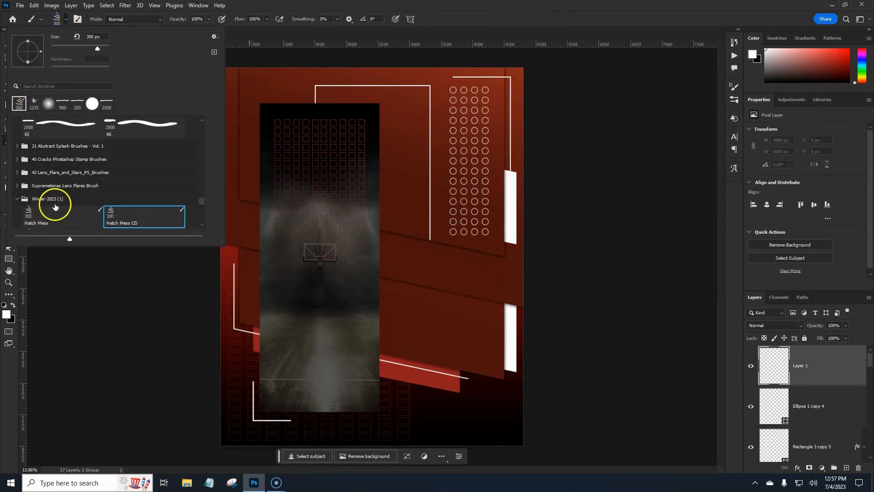
left_click(426, 8)
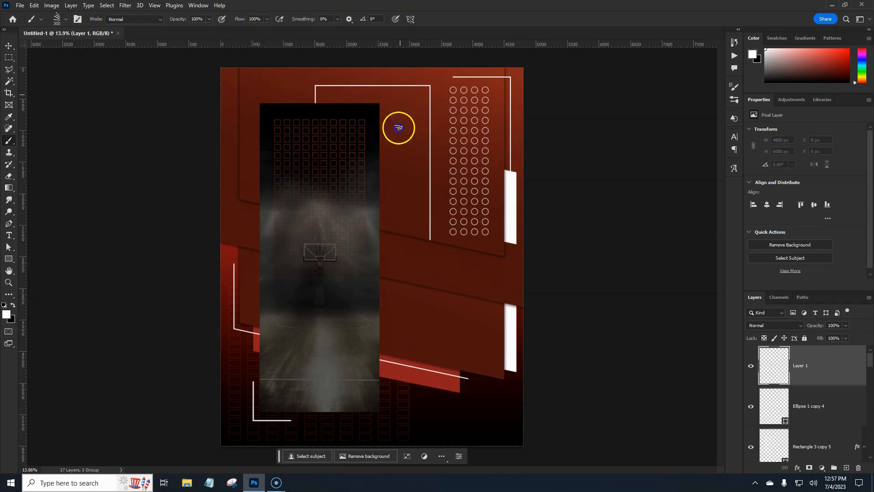
left_click_drag(400, 92, 401, 325)
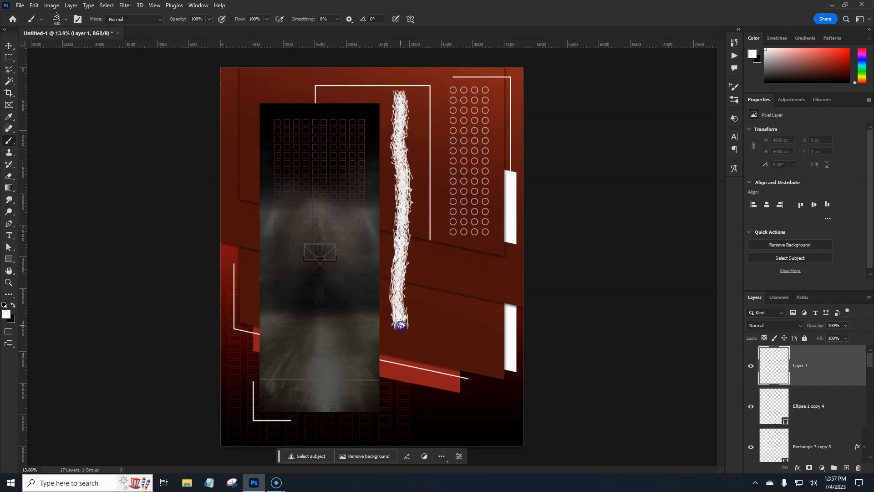
left_click_drag(423, 93, 428, 327)
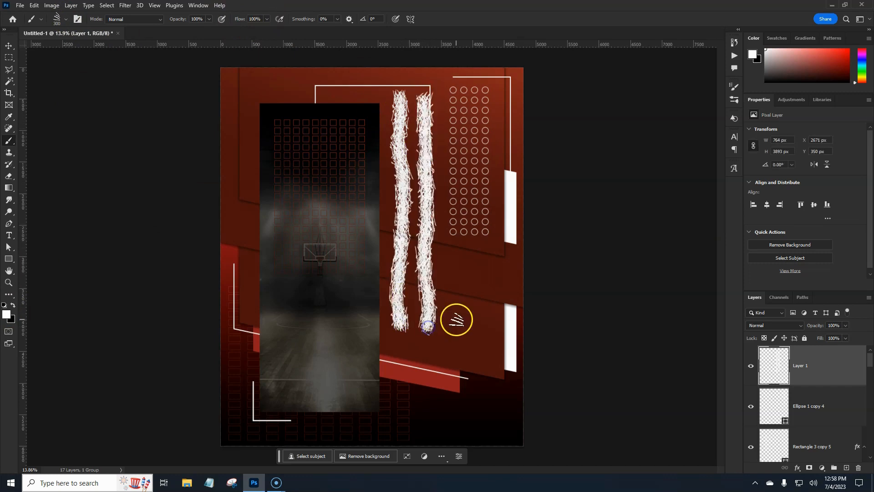
Give the brush-stroke layer a gradient overlay and set the gradient's end stop at location 100 to colour 7c534e
left_click(832, 370)
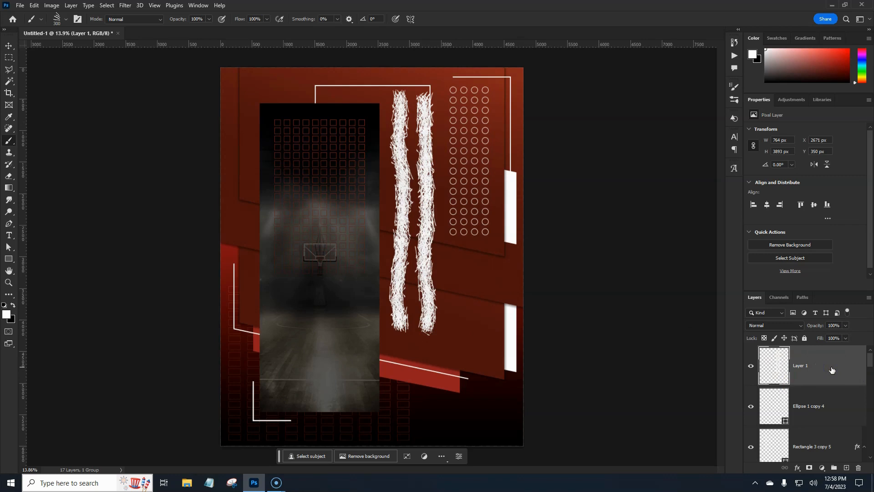
double_click(832, 369)
left_click(581, 282)
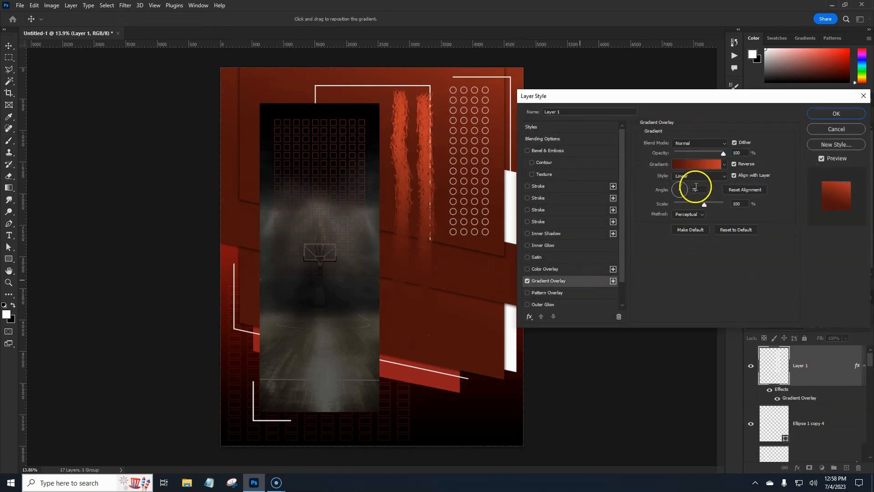
left_click(713, 165)
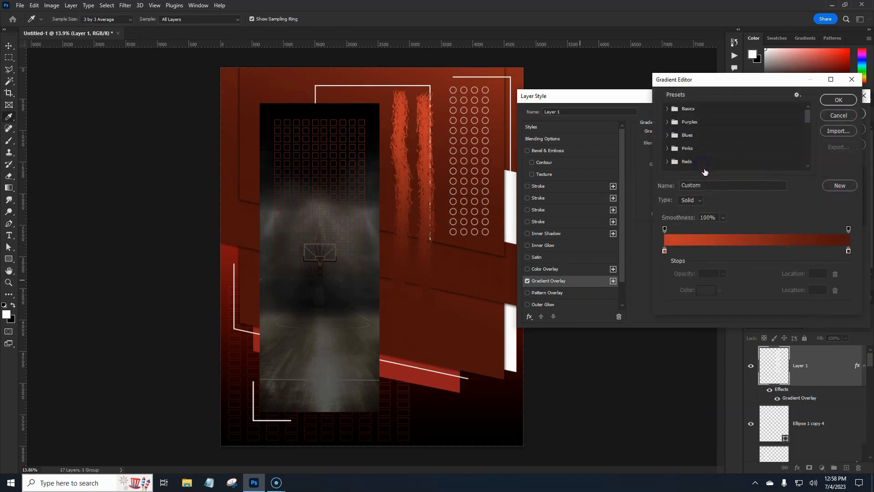
left_click(849, 252)
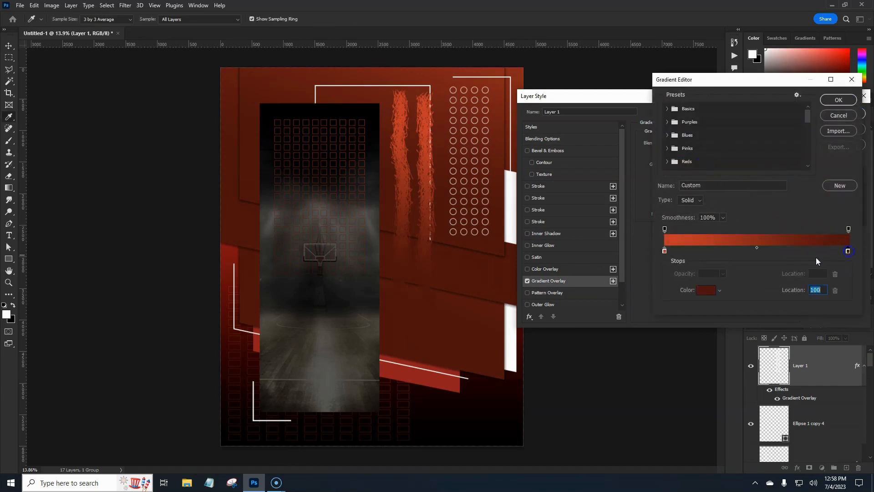
left_click(706, 290)
left_click(726, 195)
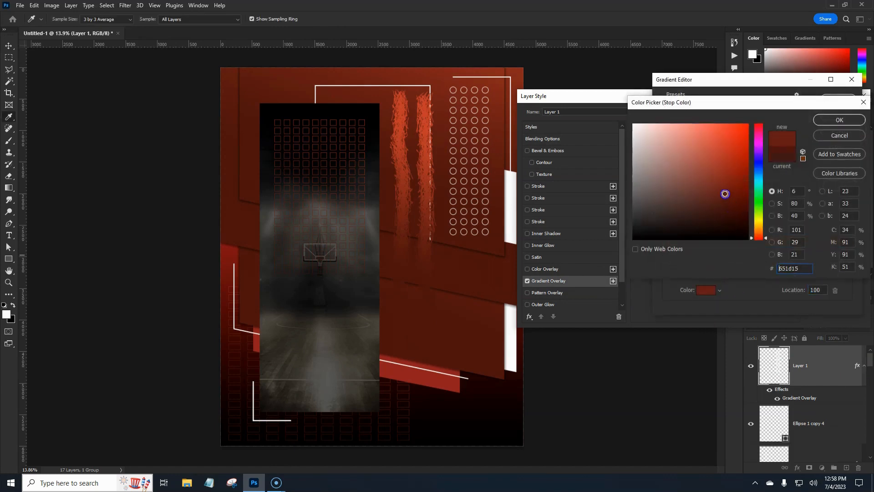
mouse_move(725, 194)
left_mouse_down()
mouse_move(694, 195)
mouse_move(676, 183)
left_mouse_up()
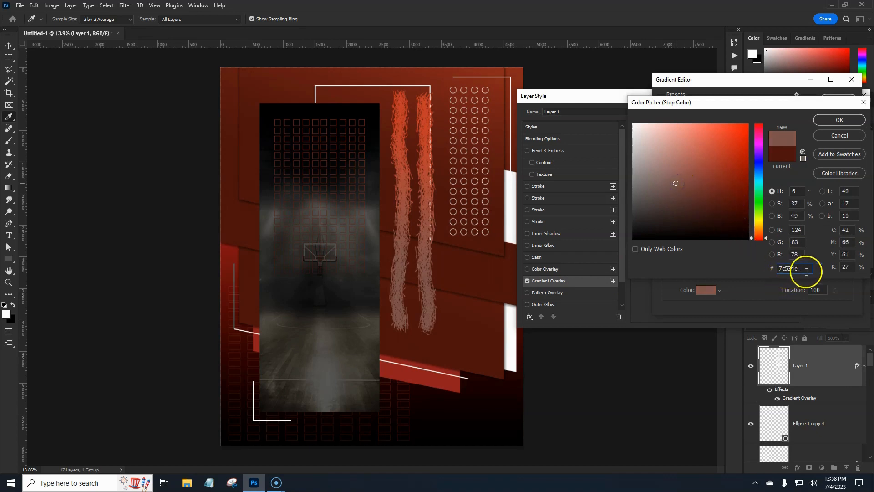
left_click(839, 120)
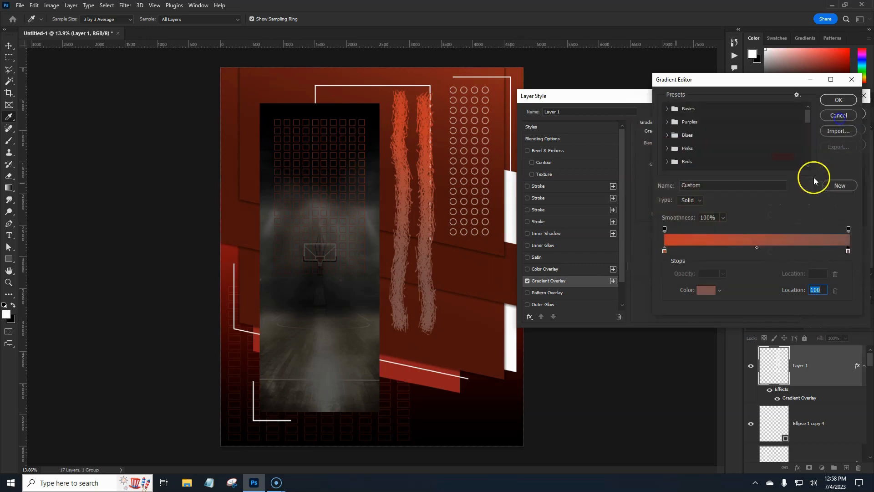
Keep c53c2a as the gradient's start colour and apply the gradient overlay to the brush strokes
left_click(665, 250)
left_click(706, 290)
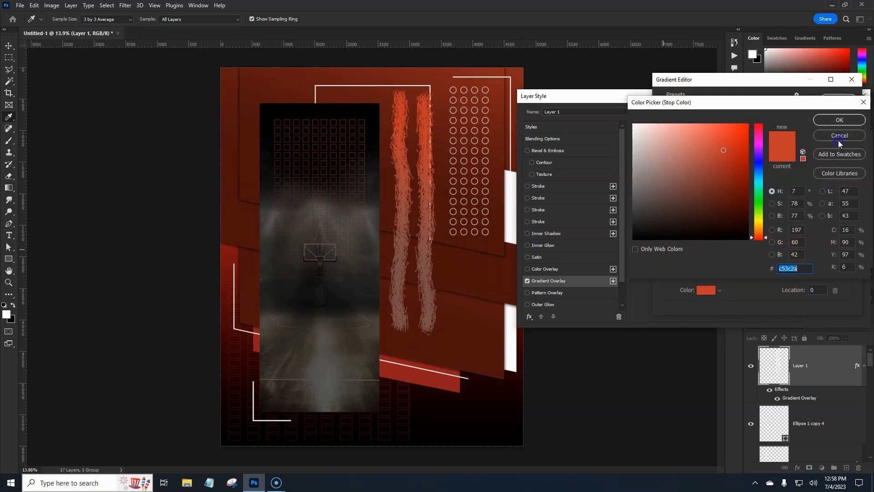
left_click(839, 121)
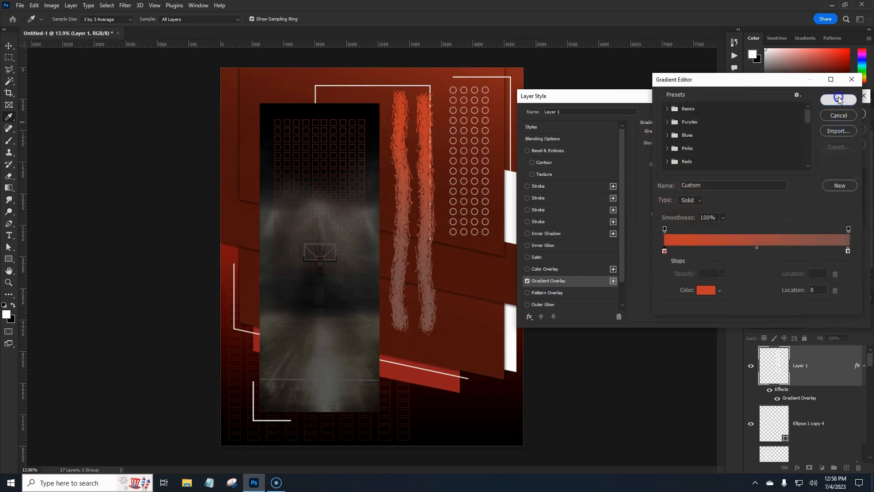
left_click(840, 95)
left_click(826, 113)
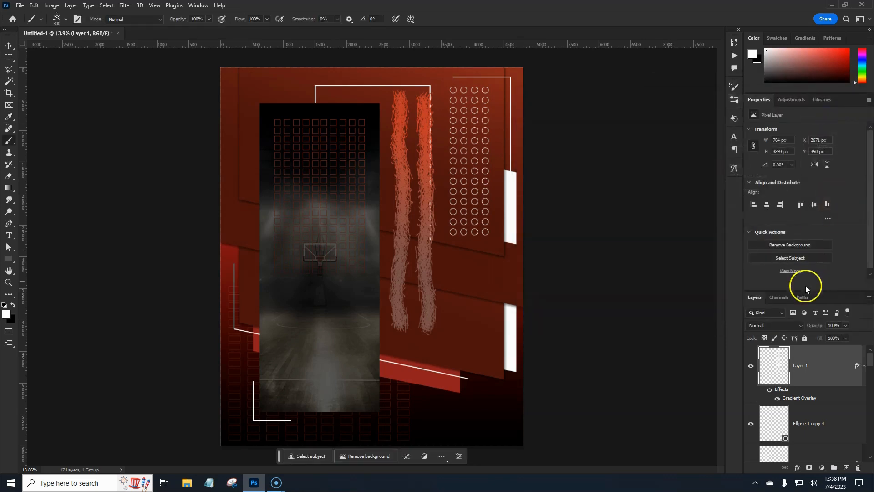
Rasterize the layer style of the brush-stroke layer
right_click(830, 368)
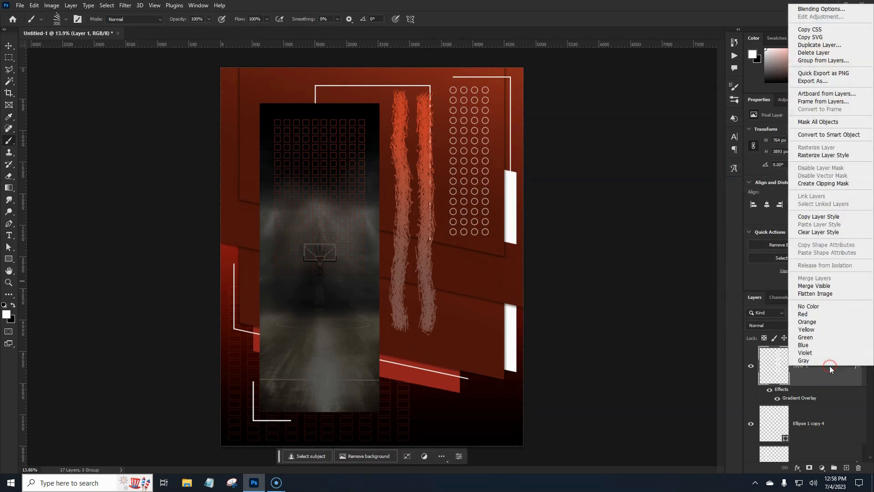
left_click(815, 157)
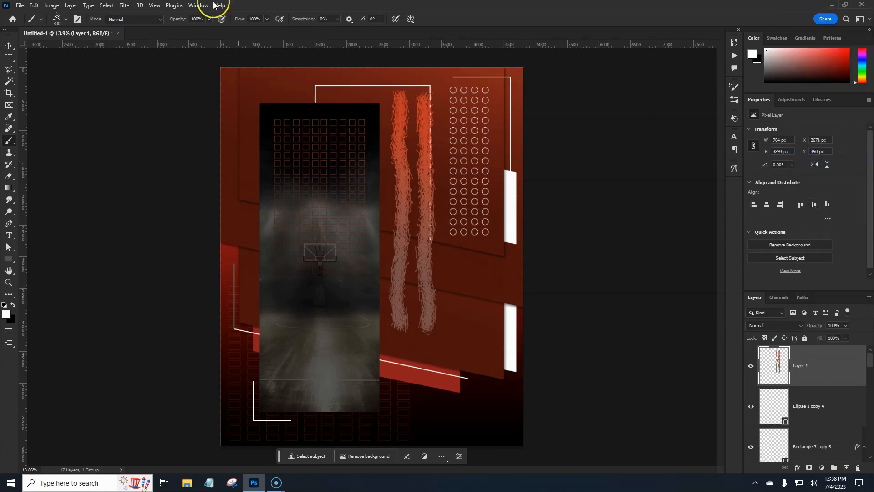
Open the list of blur filters for the rasterized brush-stroke layer
left_click(124, 5)
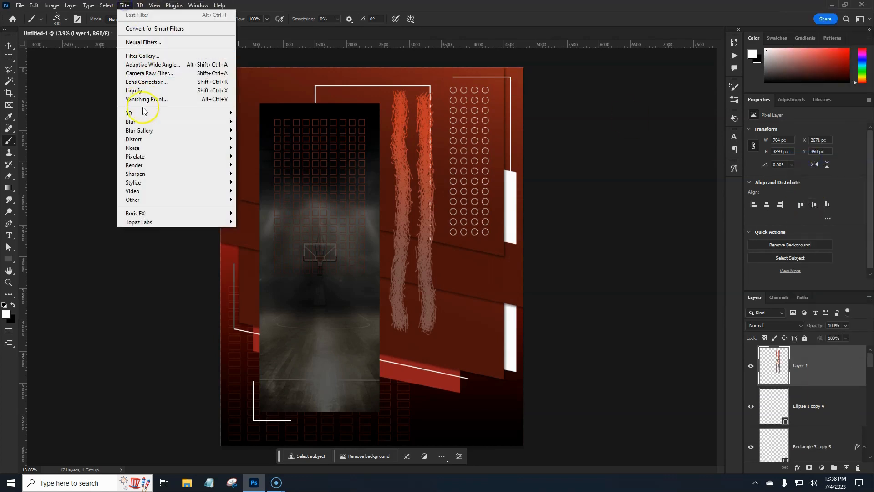
mouse_move(142, 122)
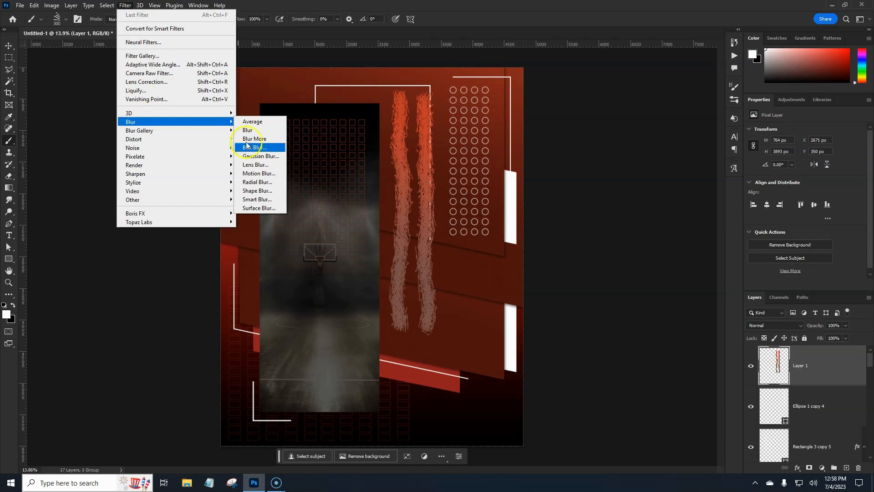
Apply a Motion Blur to the brushed streaks on Layer 1 with a 90° angle and 2000-pixel distance
left_click(257, 178)
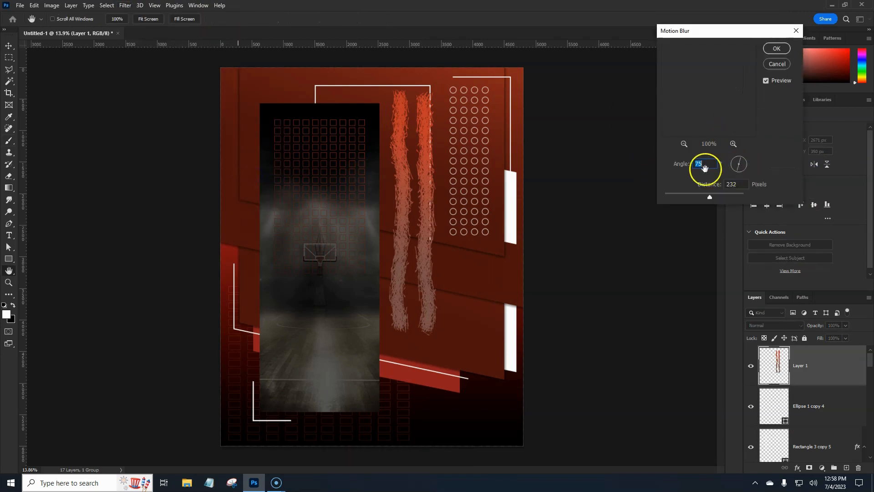
left_click(705, 165)
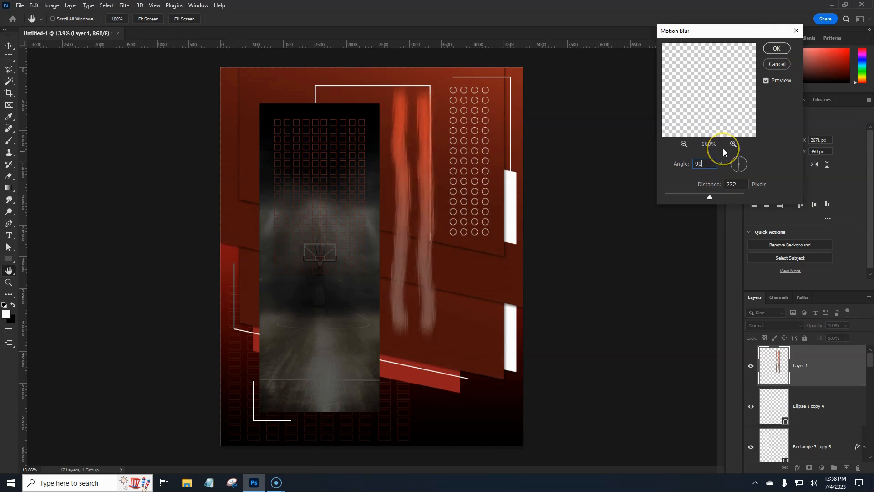
left_click_drag(709, 197, 760, 193)
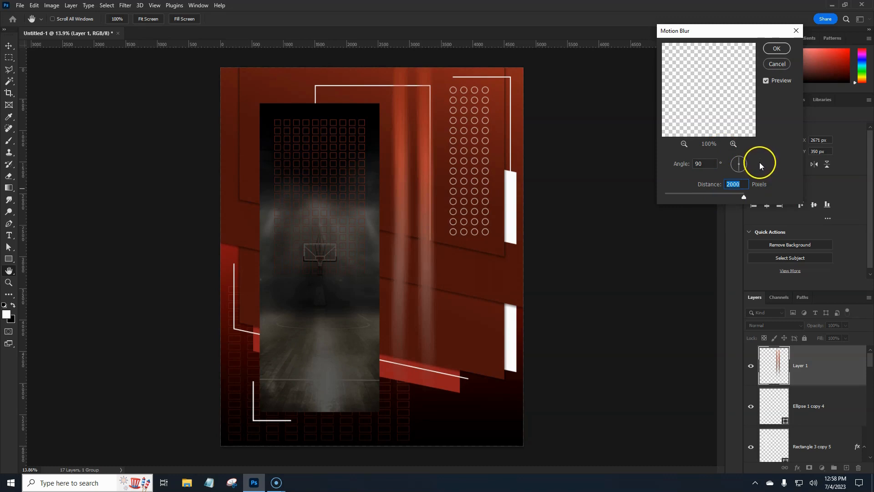
left_click(778, 49)
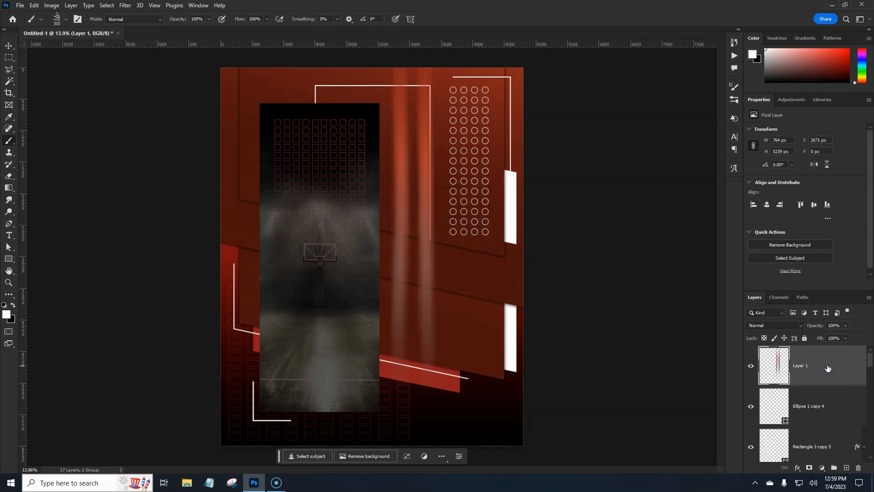
Duplicate the blurred streak layer and shift the copy 200 px to the left to fill the gaps
key("ctrl+j")
key("ctrl+t")
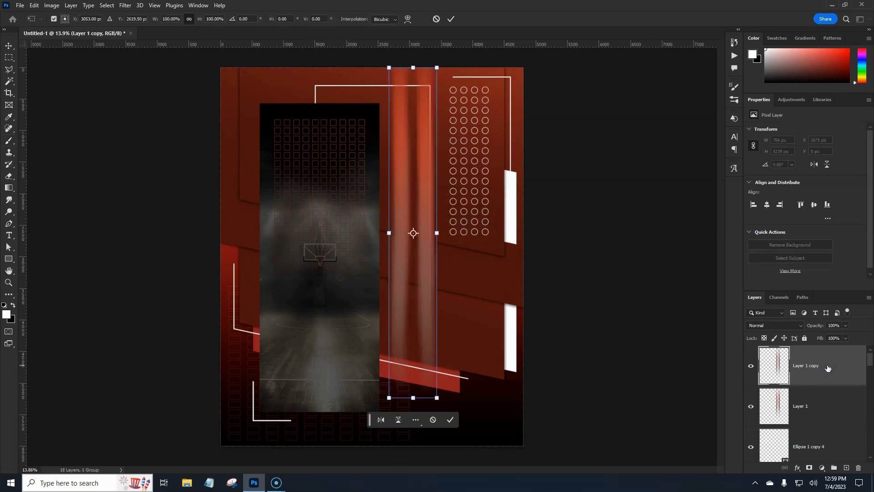
key("shift+Left")
key("shift+Left")
key("shift+Left")
key("shift+Left")
key("shift+Left")
key("shift+Left")
key("shift+Left")
key("shift+Left")
key("shift+Left")
key("shift+Left")
key("shift+Left")
key("shift+Left")
key("shift+Left")
key("shift+Left")
key("shift+Left")
key("shift+Left")
key("shift+Left")
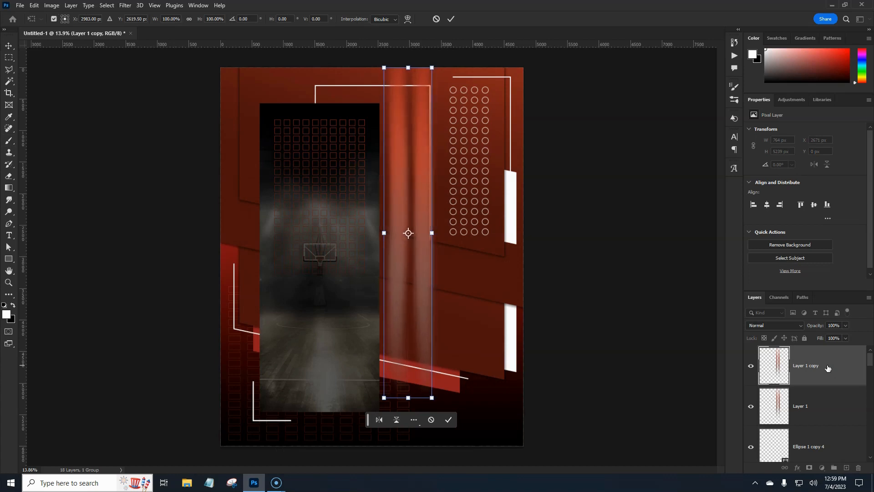
key("shift+Left")
key("shift+Left")
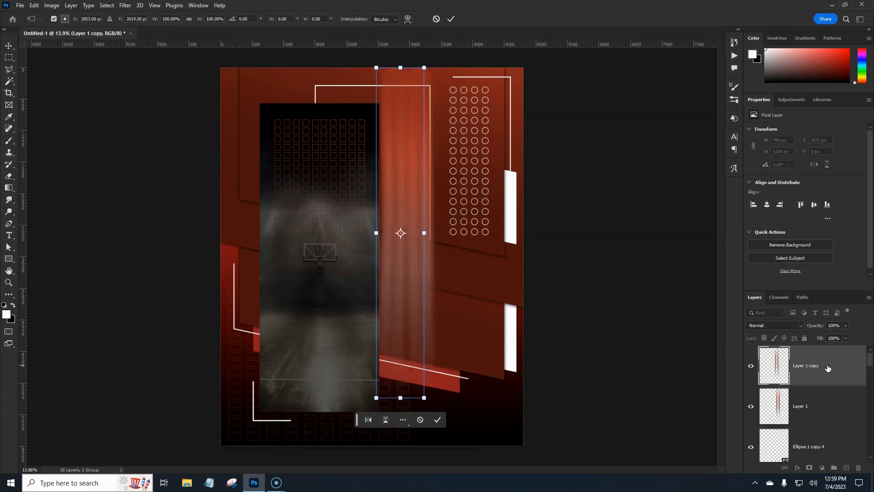
key("Return")
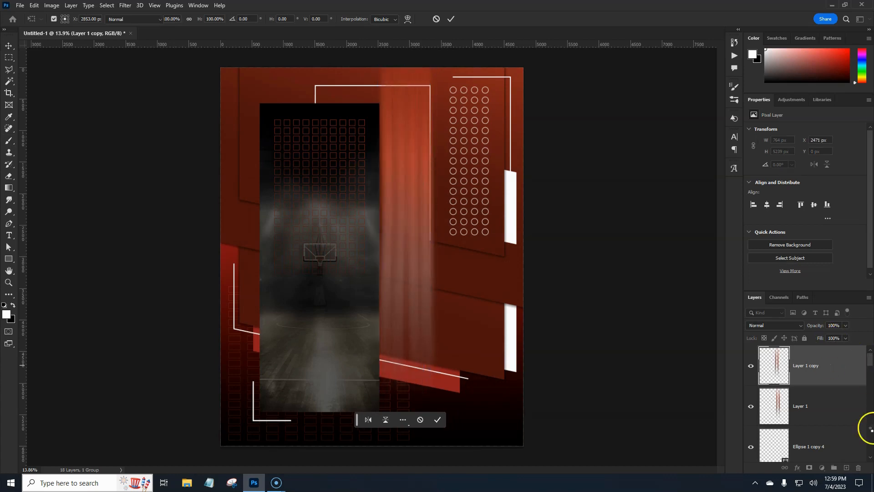
Merge Layer 1 and Layer 1 copy into a single layer
left_click(825, 408)
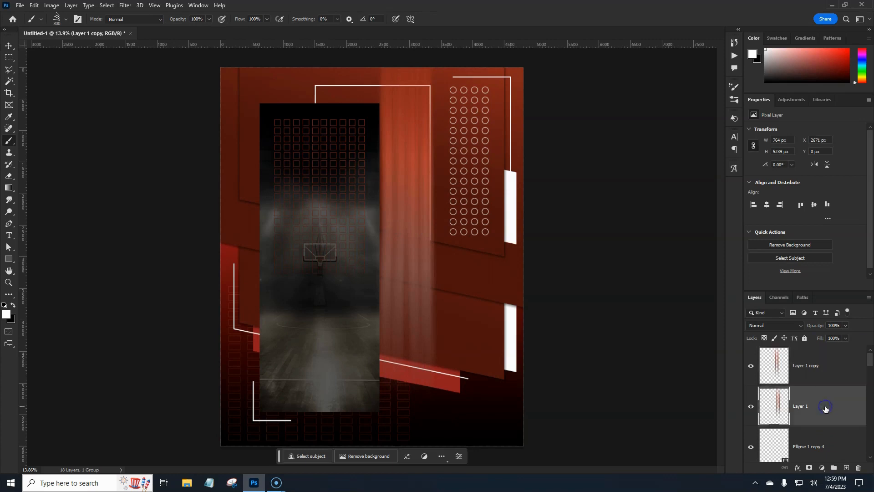
left_click(838, 375, "shift")
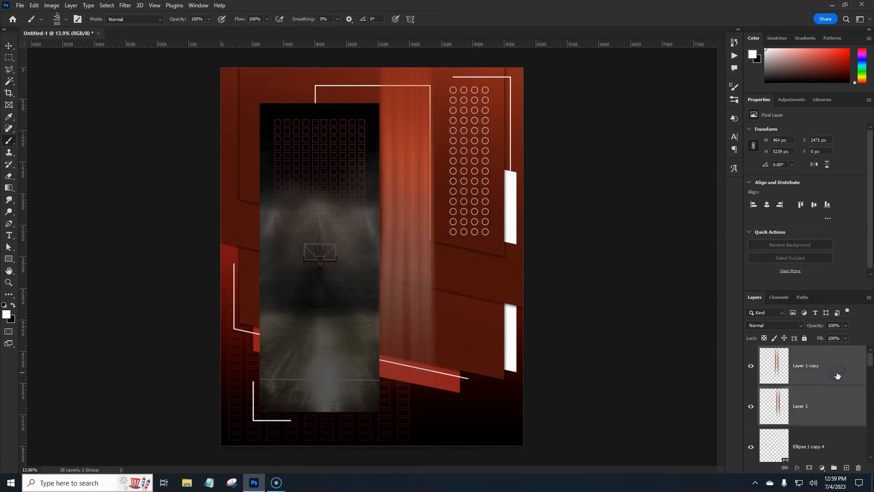
right_click(838, 375)
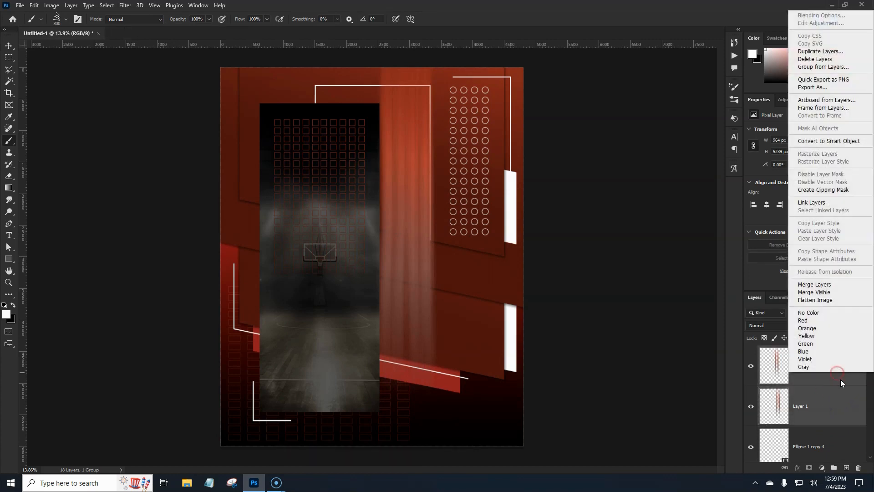
left_click(819, 288)
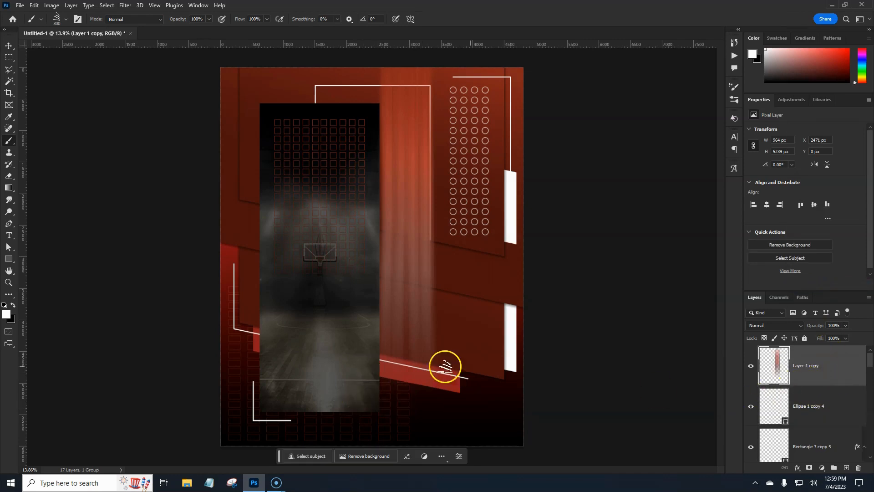
Move the merged streaks straight up by about 570 px with Free Transform
key("ctrl+t")
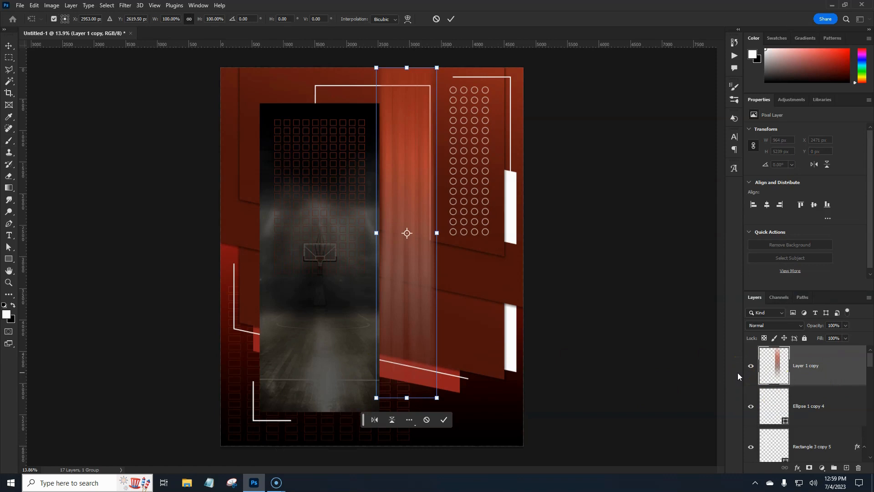
key("shift+Up")
key("shift+Up")
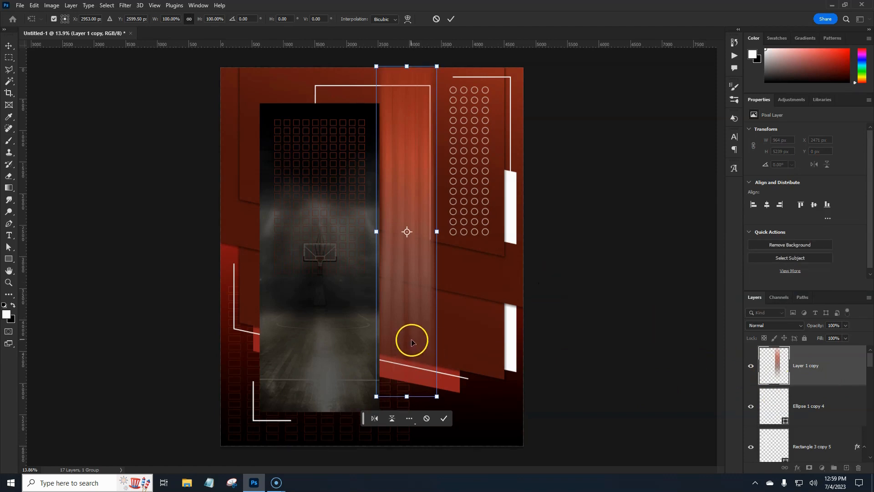
left_click_drag(412, 341, 414, 303)
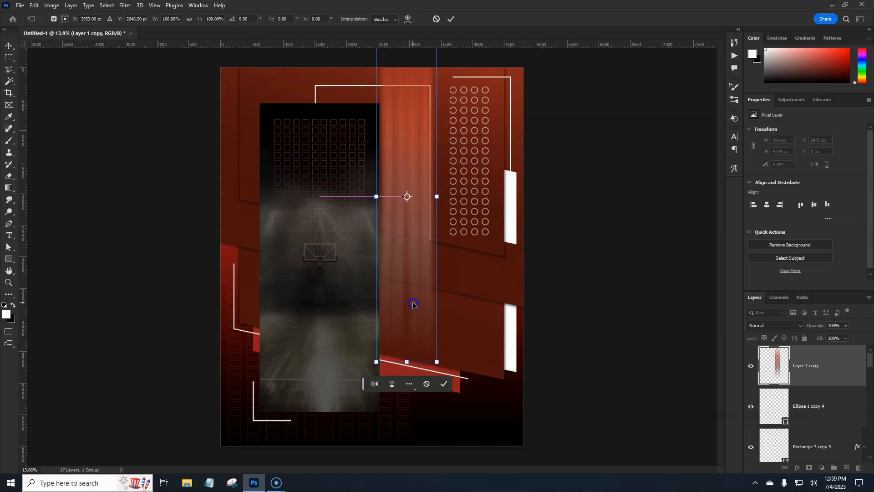
Skew the streaks vertically by about 12.6° so their lower end follows the slanted panel edge
right_click(416, 285)
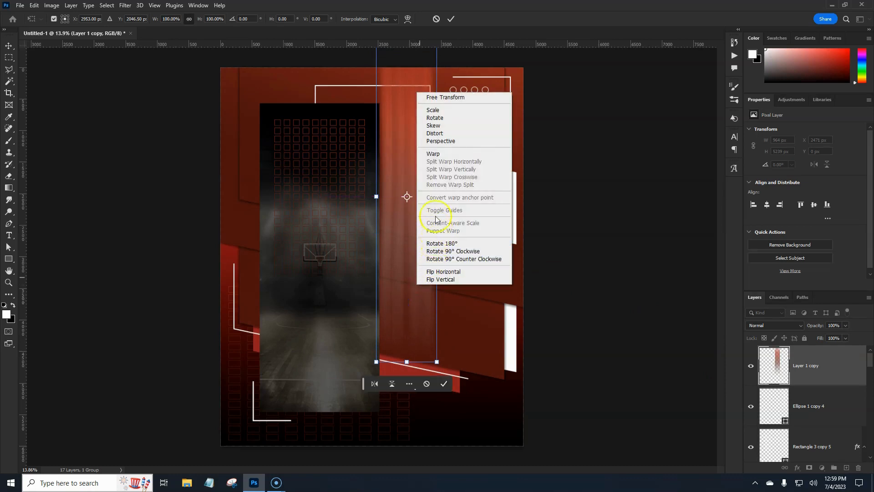
left_click(439, 126)
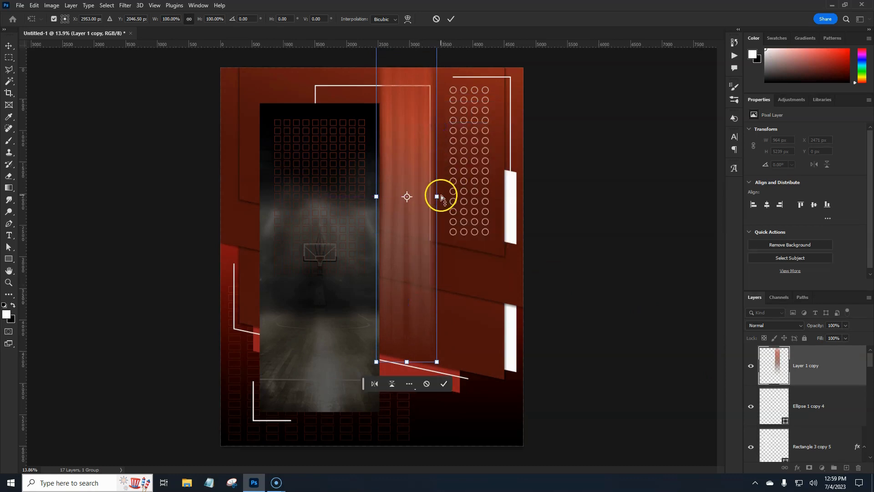
left_click_drag(441, 196, 437, 206)
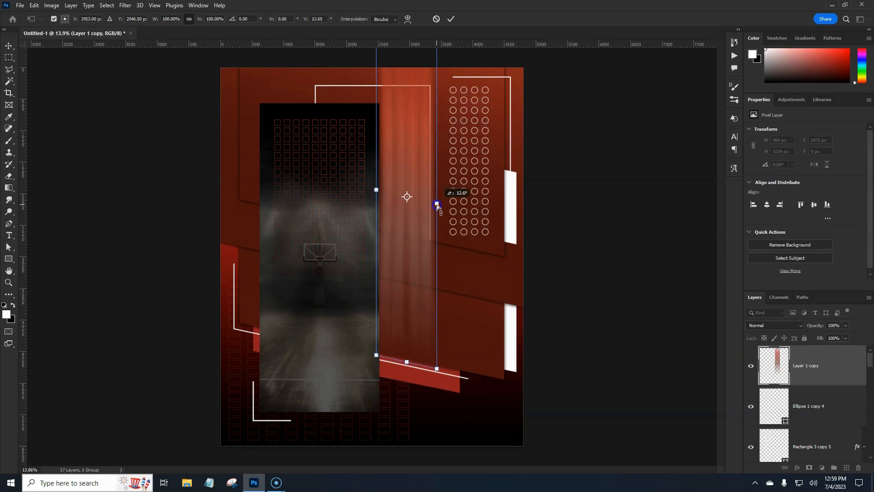
left_click(447, 362)
key("Return")
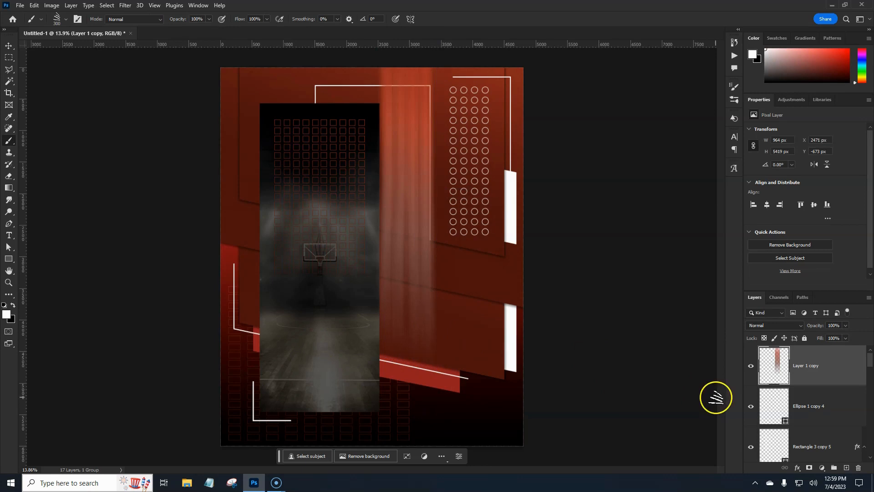
Examine the lower end of the skewed streaks against the dark red panels
scroll(466, 316, "up", 1)
scroll(466, 315, "up", 7)
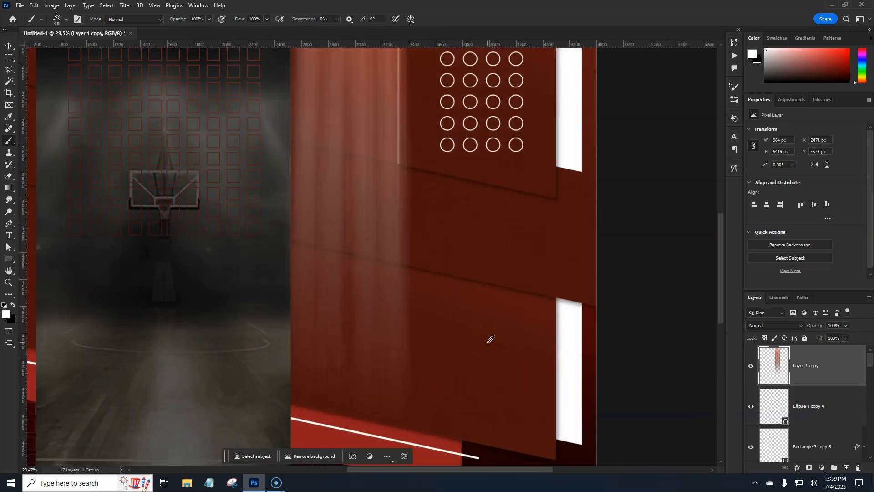
scroll(489, 323, "up", 1)
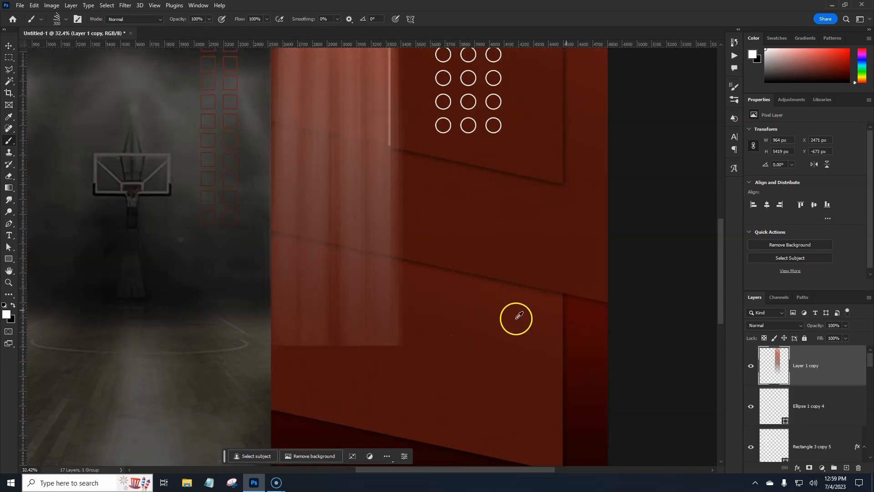
scroll(518, 316, "down", 1)
scroll(506, 315, "down", 1)
scroll(502, 314, "down", 7)
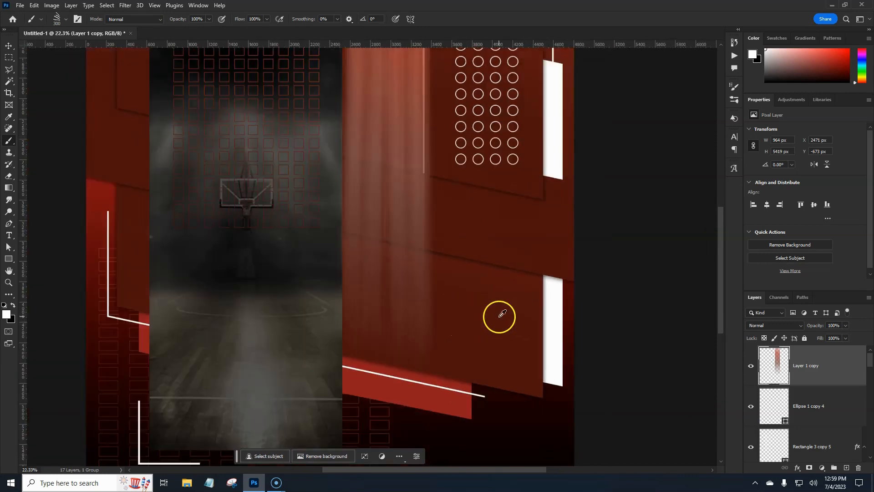
scroll(503, 314, "down", 1)
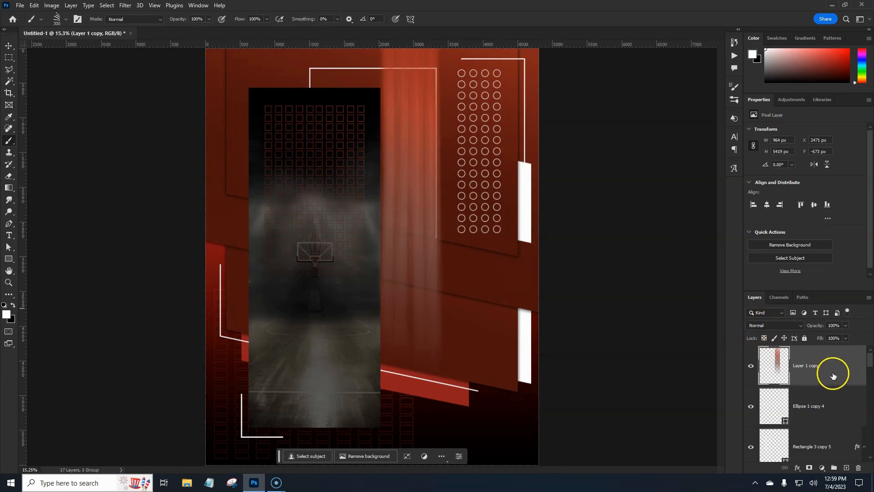
Add a layer mask to Layer 1 copy and hide the streaks above the white frame by filling a rectangular selection with black
key("space")
left_click(810, 467)
left_click(9, 57)
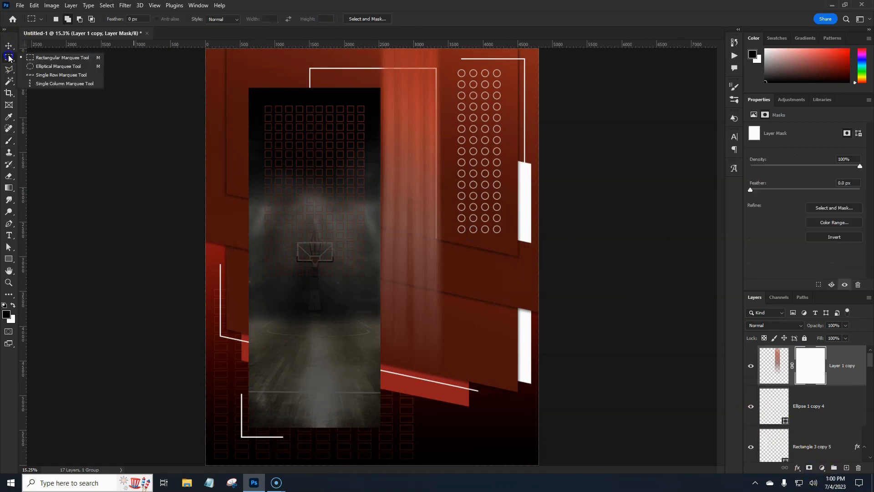
left_click(196, 51)
left_click_drag(204, 52, 199, 49)
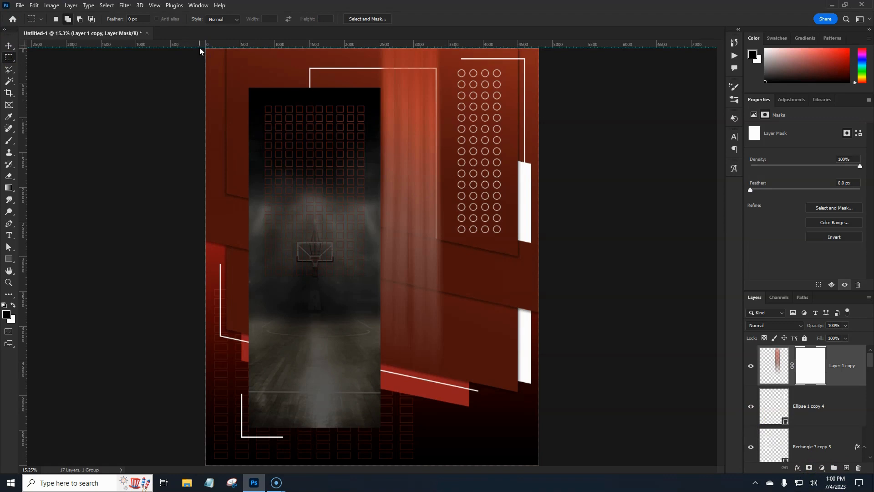
left_click_drag(197, 52, 520, 68)
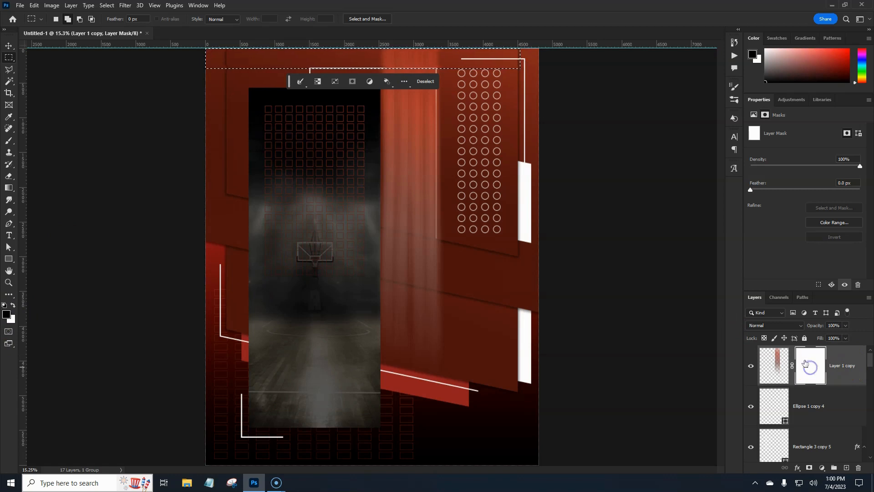
left_click(792, 367)
key("alt+BackSpace")
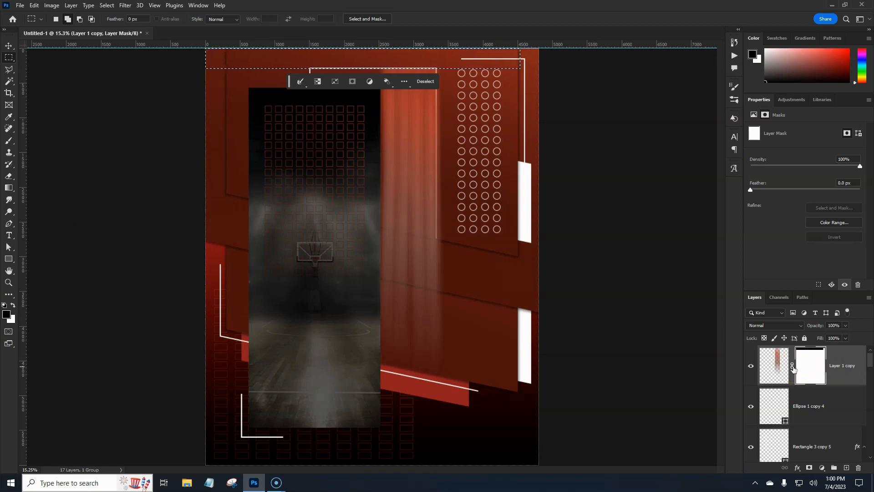
key("ctrl+d")
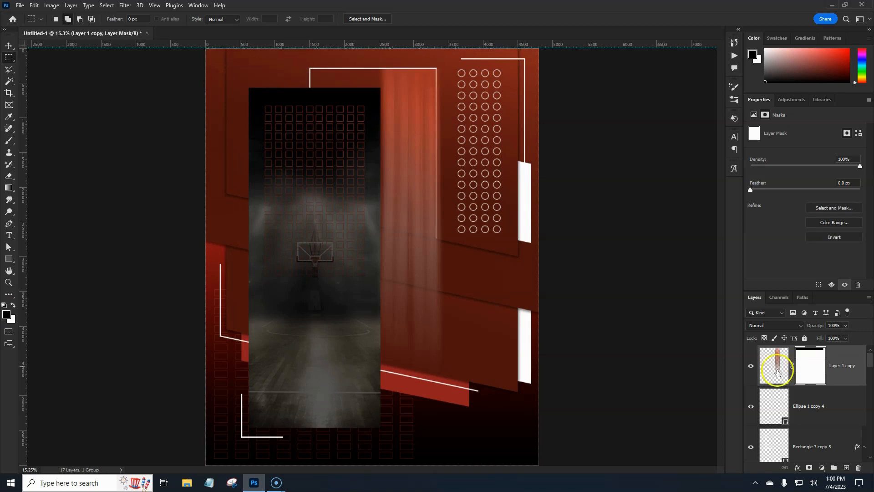
Move the masked streaks 80 px to the left so they sit inside the white frame line
left_click(851, 383)
key("ctrl+2")
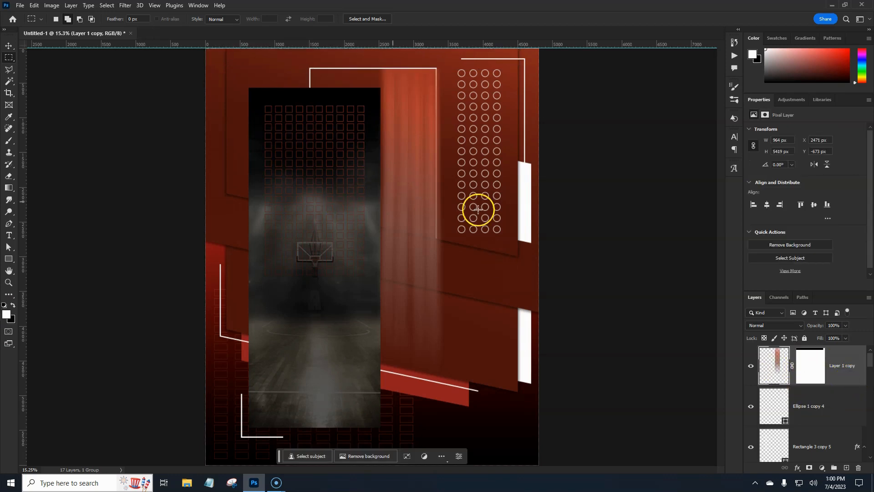
key("ctrl+t")
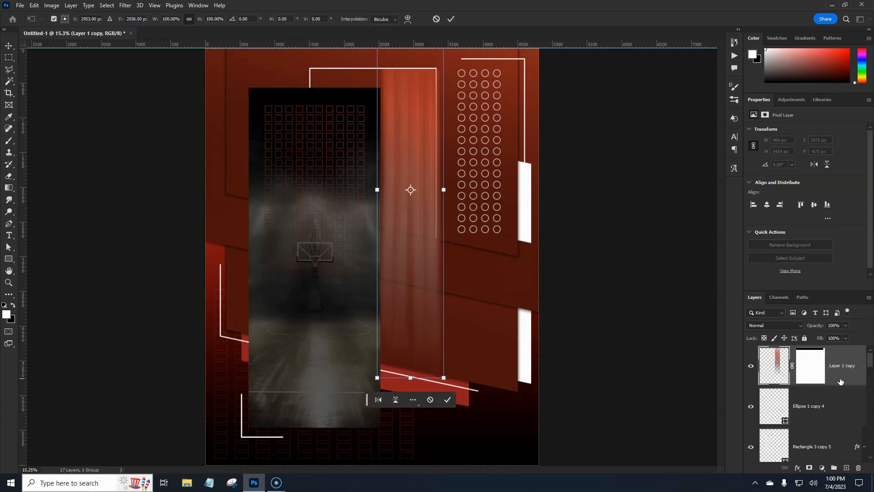
key("shift+Left")
key("shift+Left")
key("shift+Left")
key("shift+Left")
key("shift+Left")
key("shift+Left")
key("shift+Left")
key("shift+Left")
key("shift+Left")
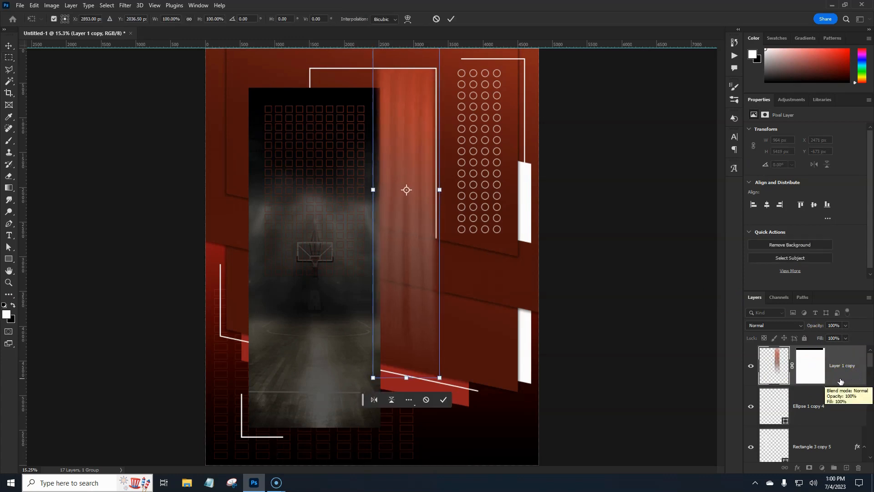
key("shift+Right")
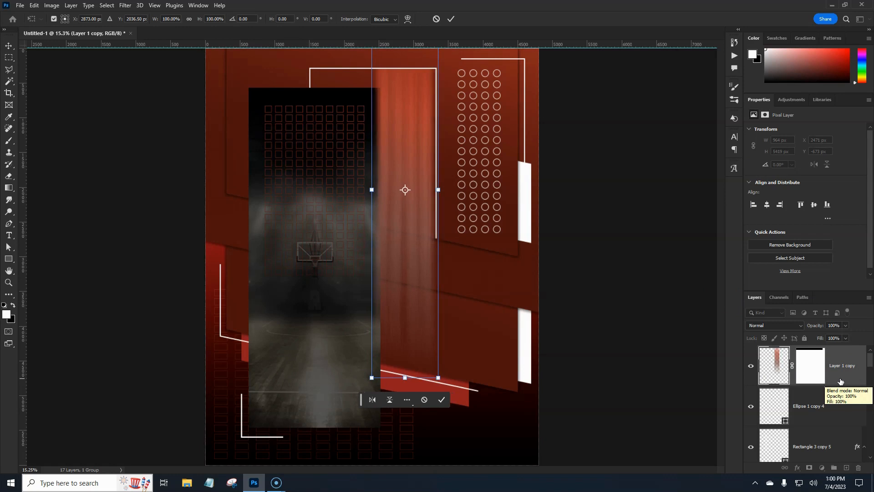
key("Return")
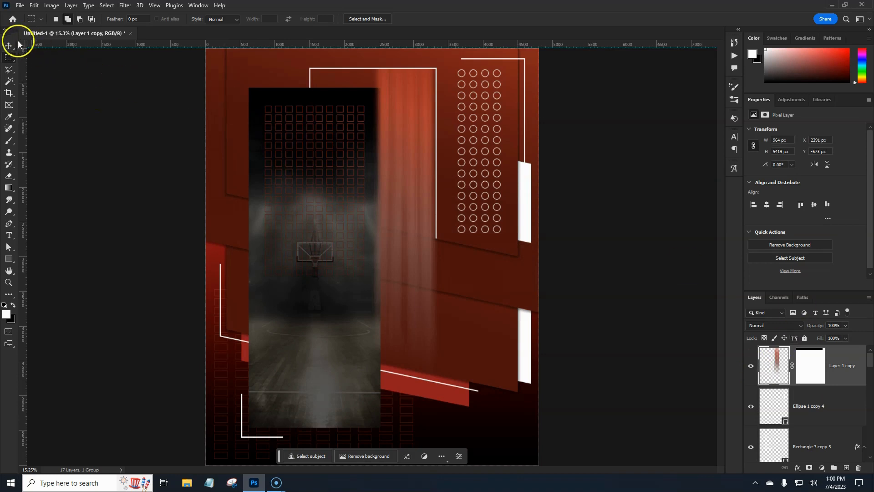
Place the basketball player image AdobeStock_101065211 as an embedded layer above the streaks and rasterize it
left_click(7, 47)
left_click_drag(123, 46, 139, 42)
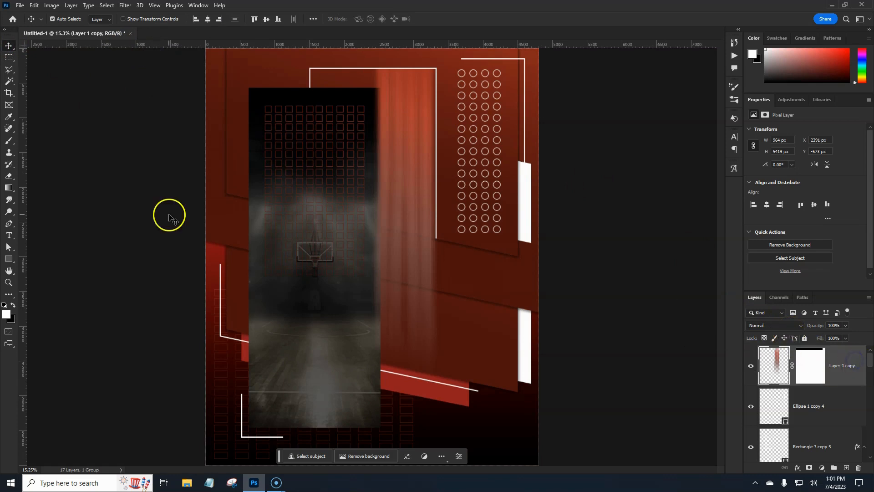
left_click(20, 5)
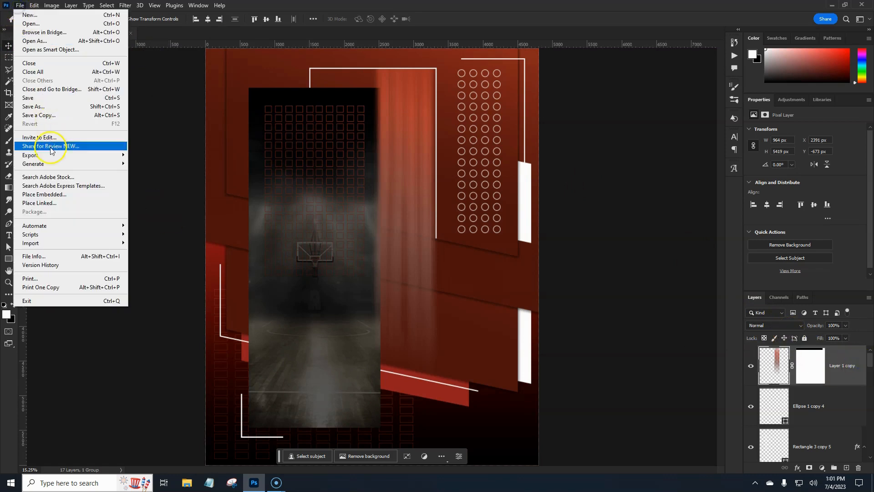
left_click(52, 195)
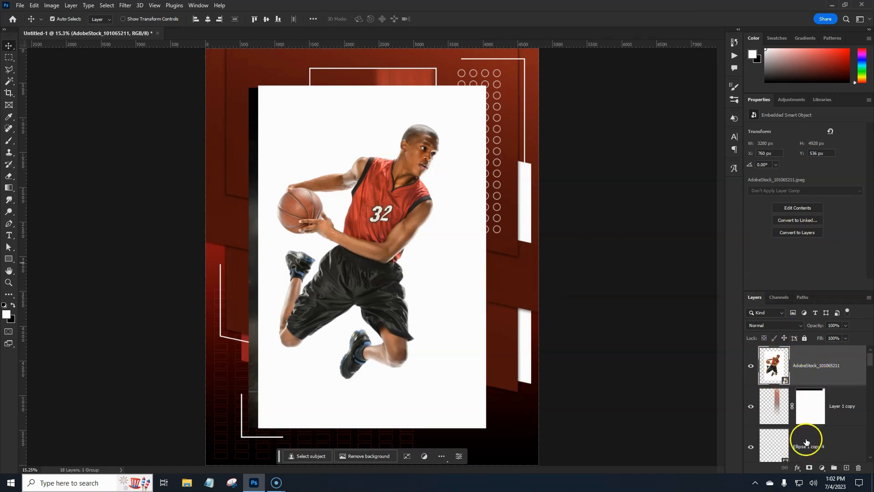
left_click(812, 377)
right_click(805, 376)
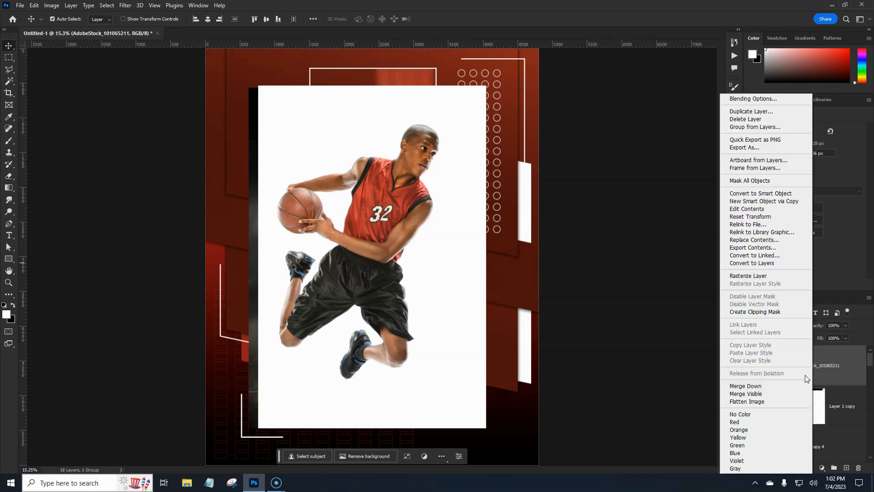
left_click(752, 276)
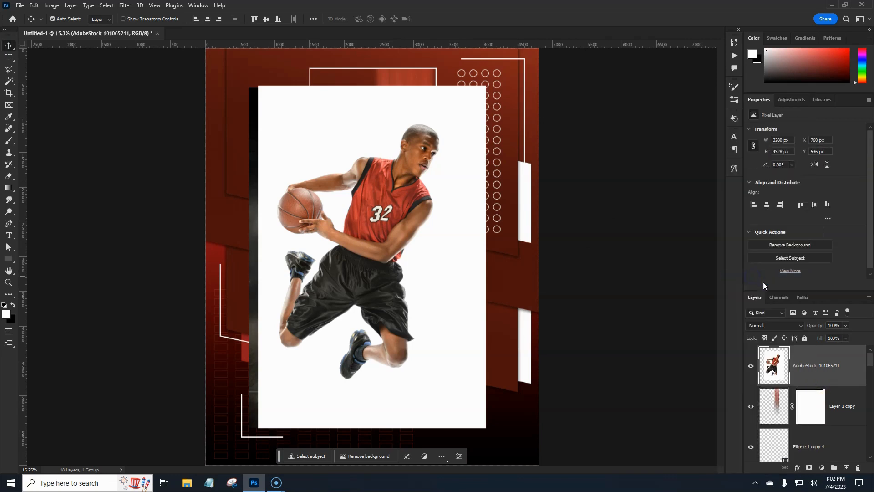
Activate the Magic Wand tool and set its tolerance to 20
left_click(779, 247)
left_click(7, 83)
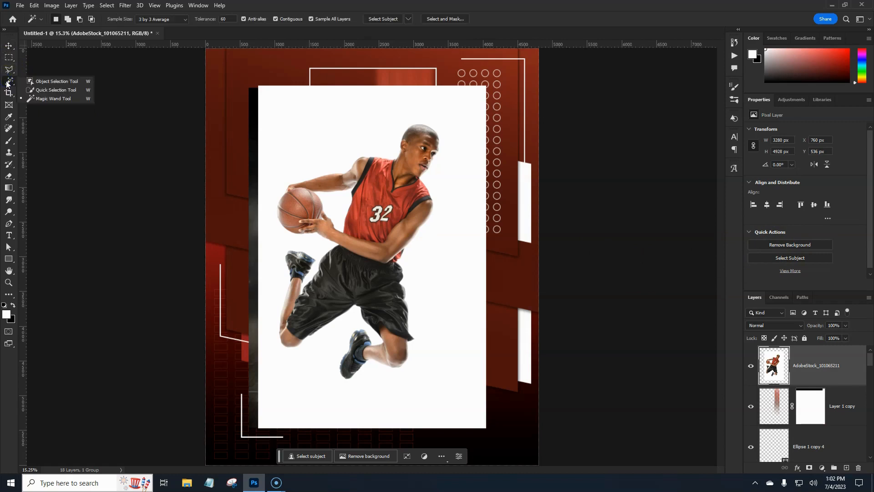
left_click(41, 99)
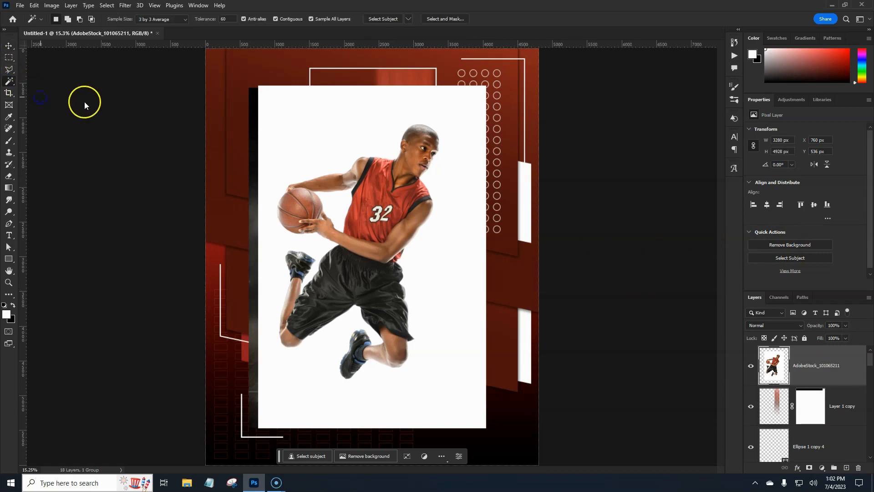
left_click(224, 18)
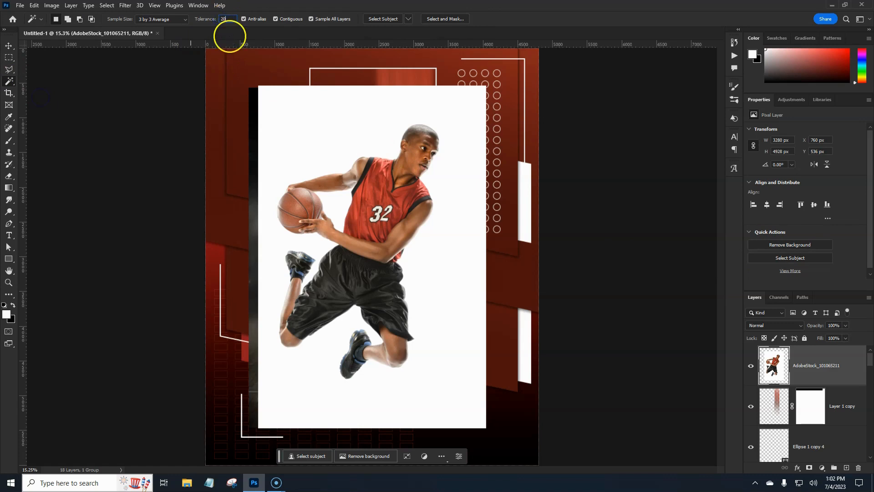
key("Return")
left_click(294, 141)
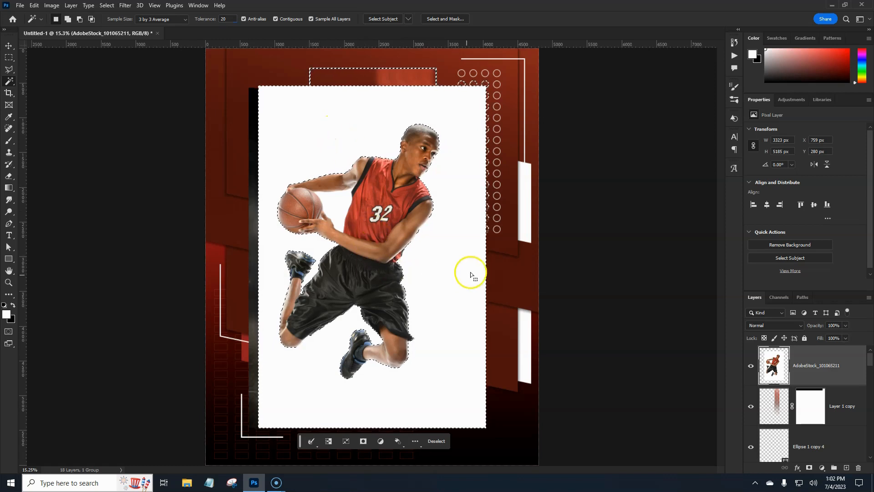
left_click(338, 209, "shift")
left_click(792, 379)
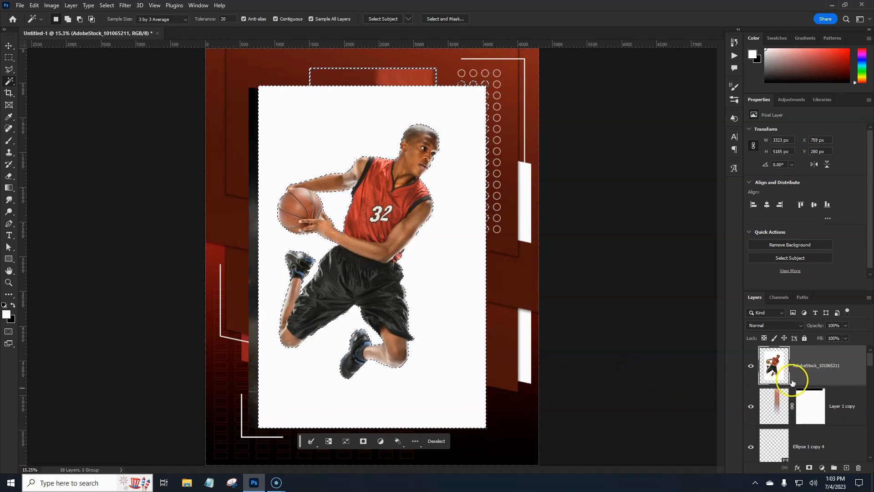
key("ctrl+d")
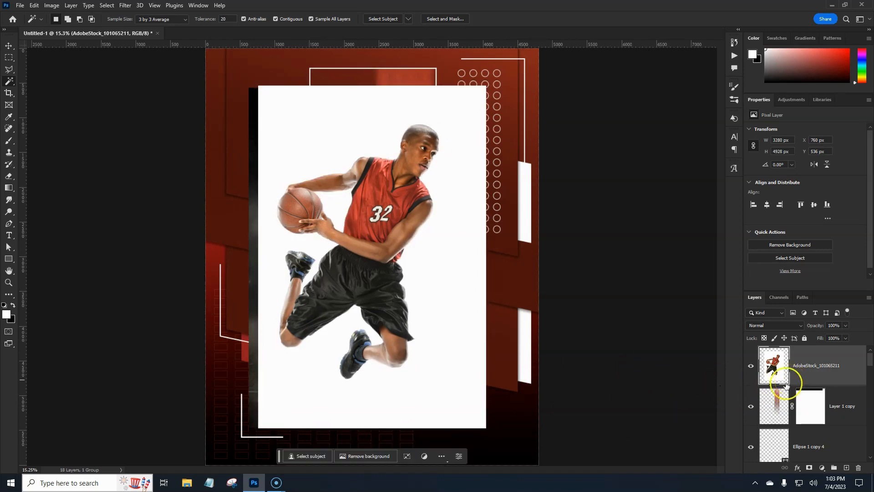
Select the white background with Sample All Layers off and hide it behind a layer mask on the player layer
left_click(311, 19)
left_click(306, 123)
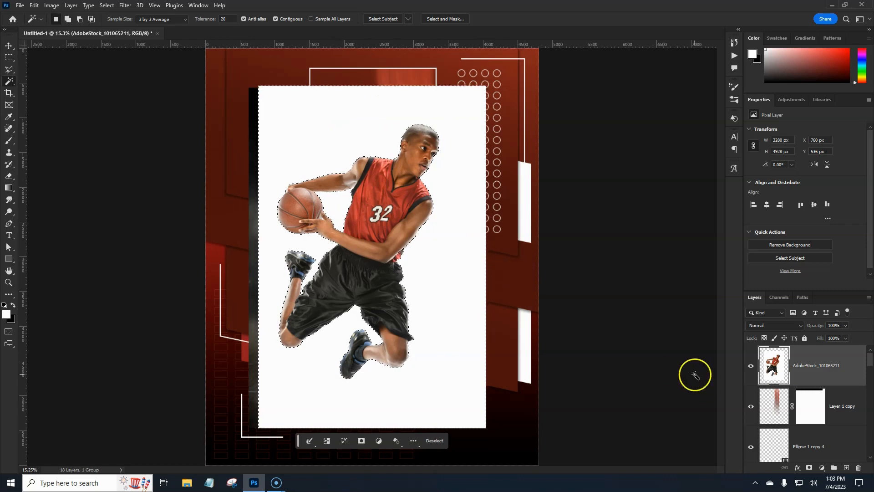
left_click(808, 470)
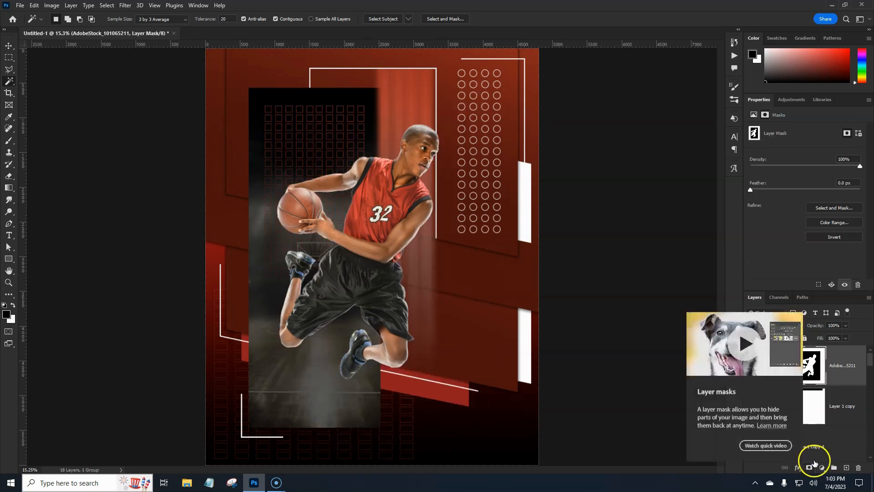
Apply the player layer's mask permanently to its pixels
left_click(853, 380)
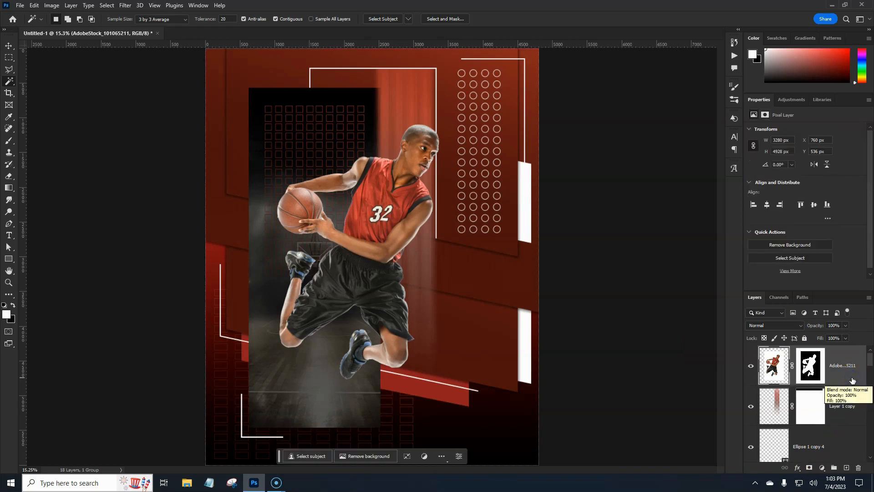
right_click(813, 375)
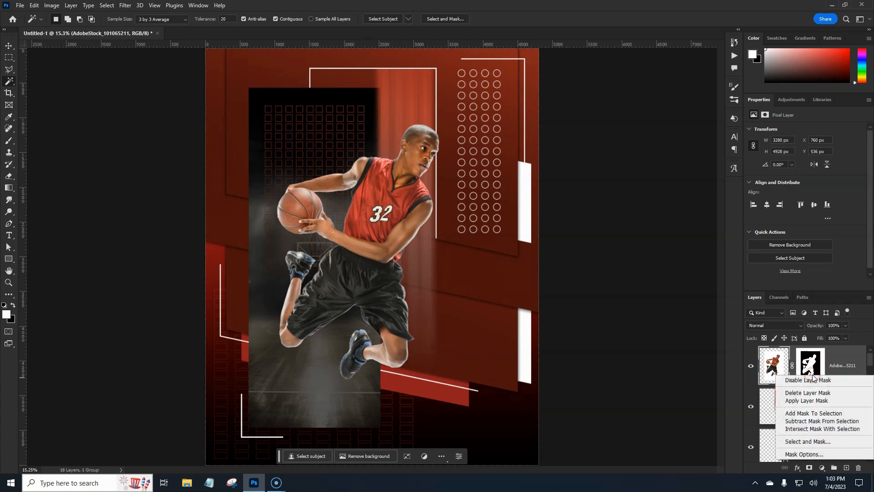
left_click(812, 400)
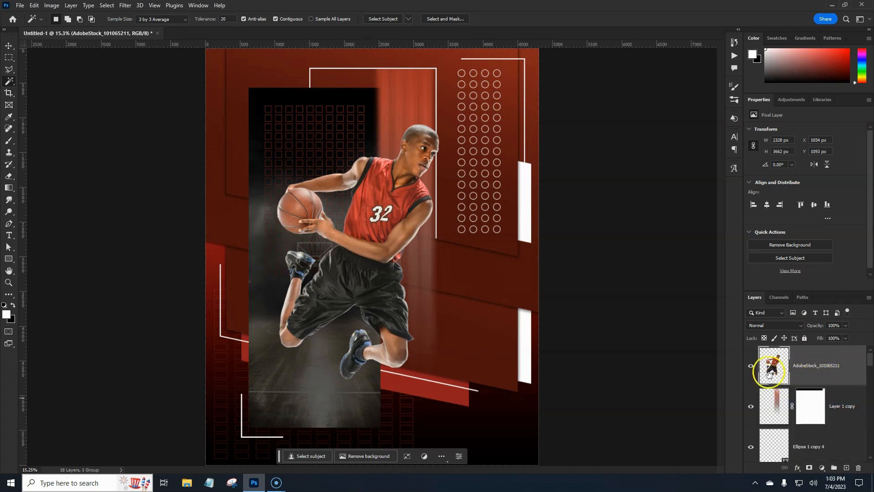
Move the cut-out player 410 px left and 255 px down so he stands over the dark court image
left_click(809, 376)
key("ctrl+t")
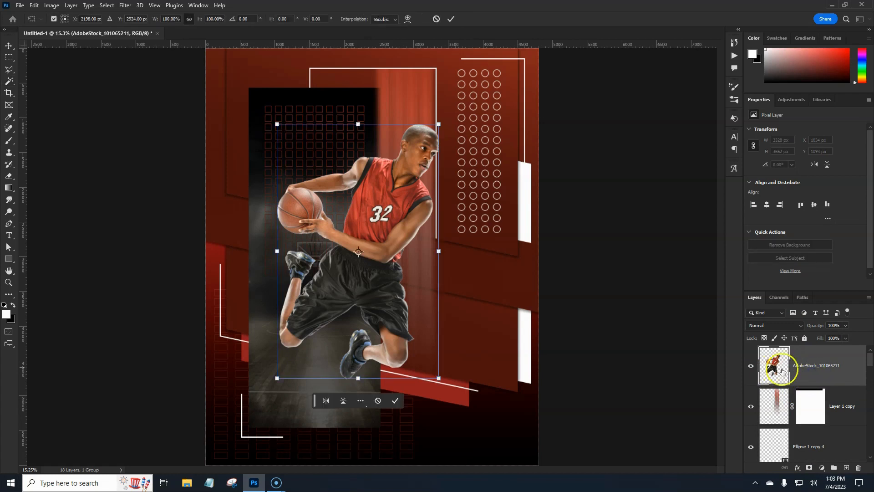
left_click_drag(365, 291, 336, 308)
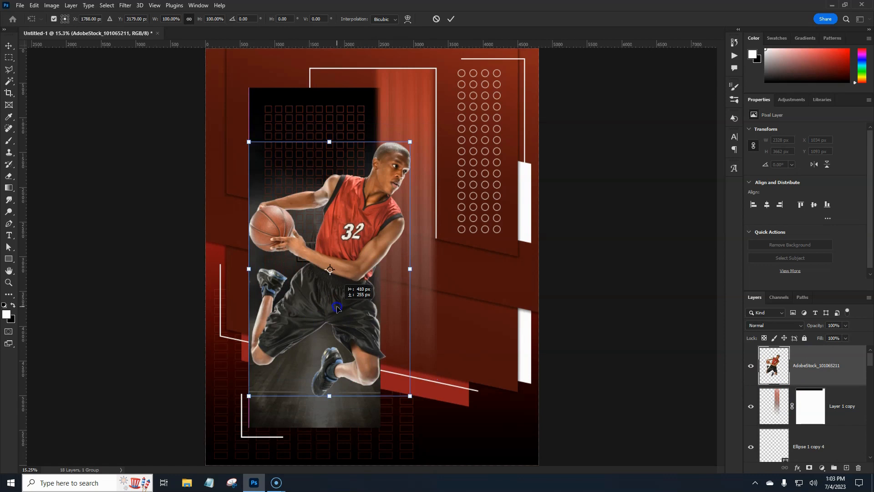
key("Return")
key("w")
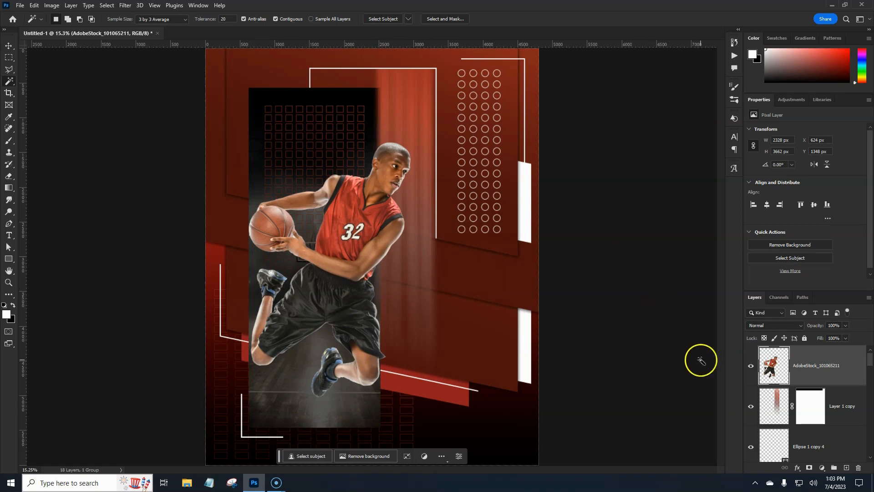
left_click(843, 373)
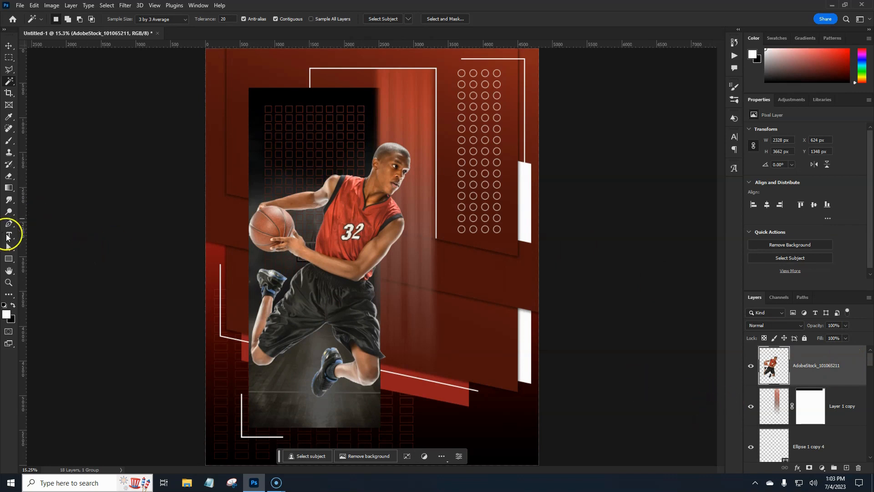
Add the player's surname in capitals as horizontal black 41 pt text in a Atmospheric, beside his shorts
left_click(9, 236)
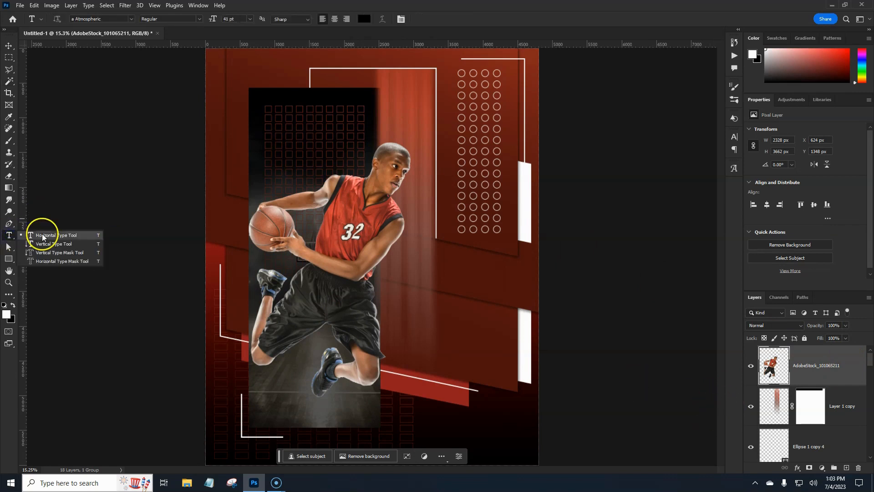
left_click(50, 237)
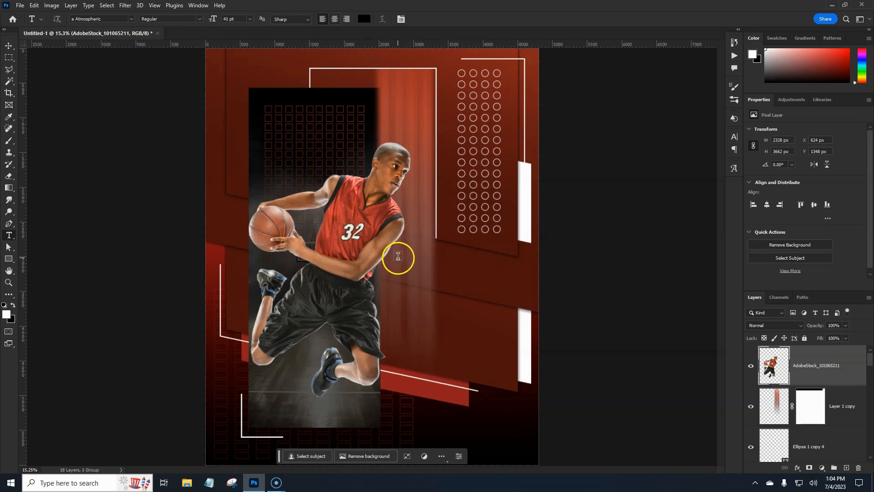
left_click(395, 297)
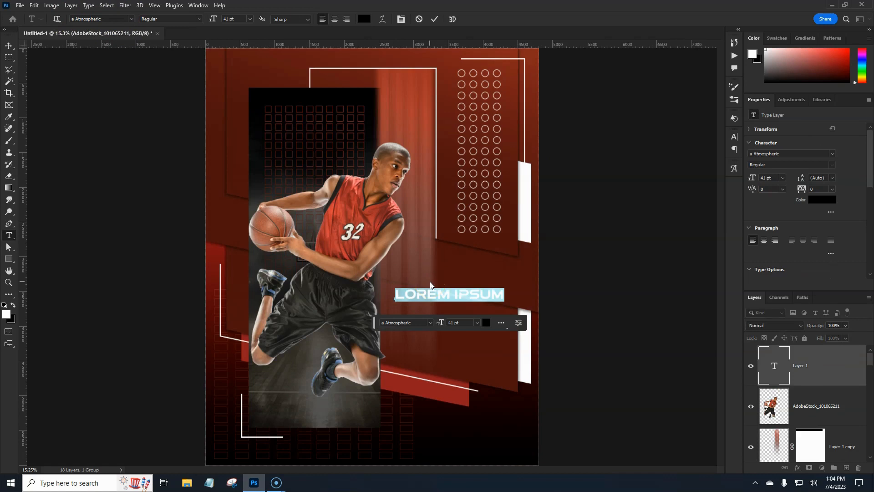
key("Left")
key("Delete")
key("Delete")
key("Delete")
key("Delete")
key("Delete")
key("Delete")
key("Delete")
key("Delete")
key("Delete")
key("Delete")
key("Delete")
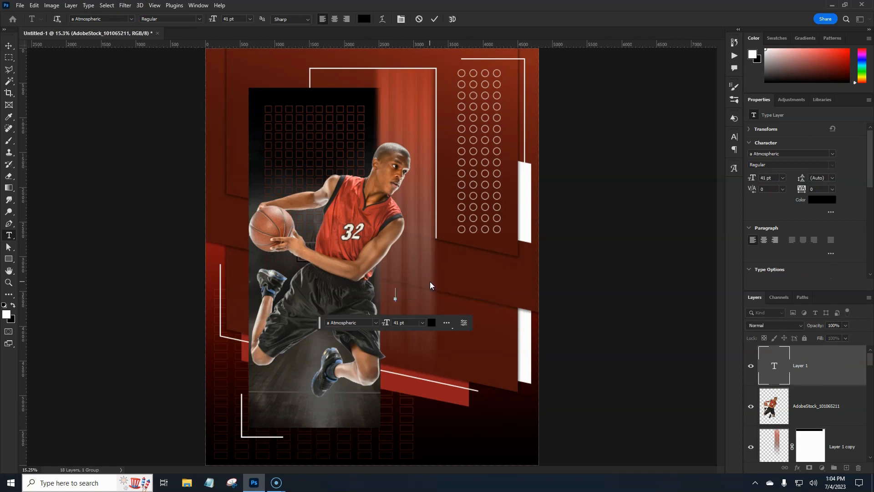
type("W")
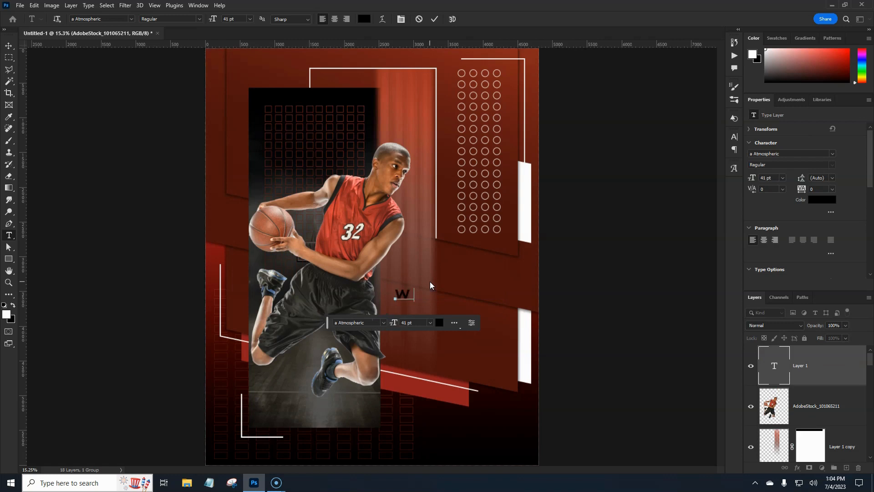
type("ILLIAMS")
key("ctrl+Return")
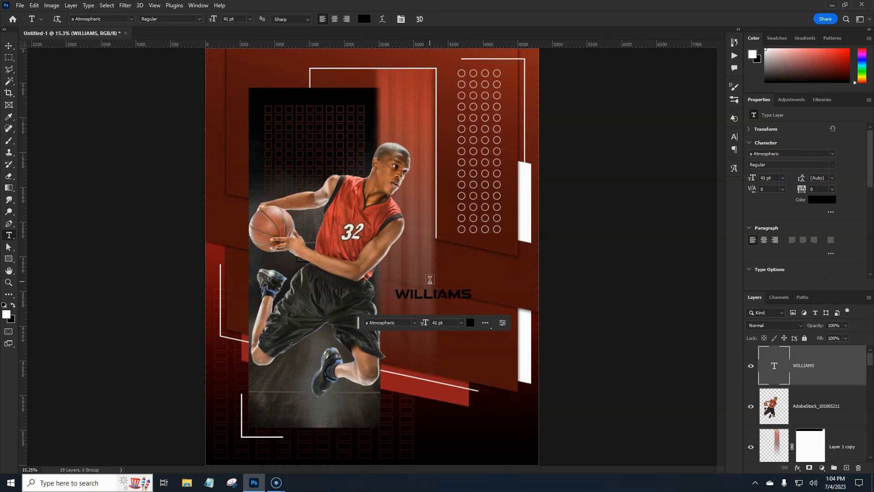
Scale the surname text up proportionally to about 320% around its center
key("ctrl+t")
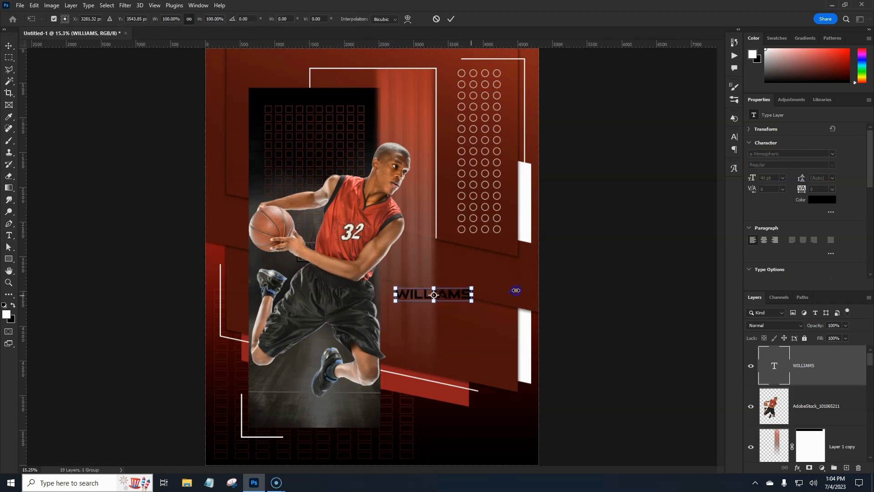
left_click_drag(516, 290, 546, 293)
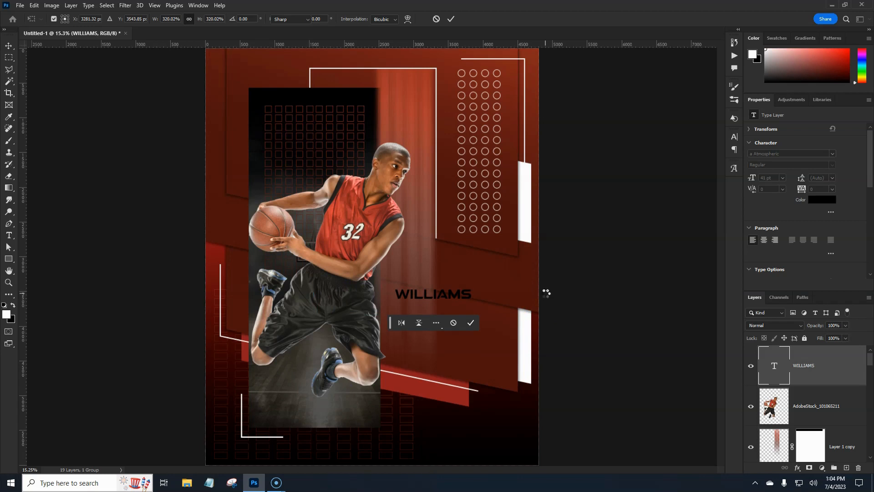
key("Return")
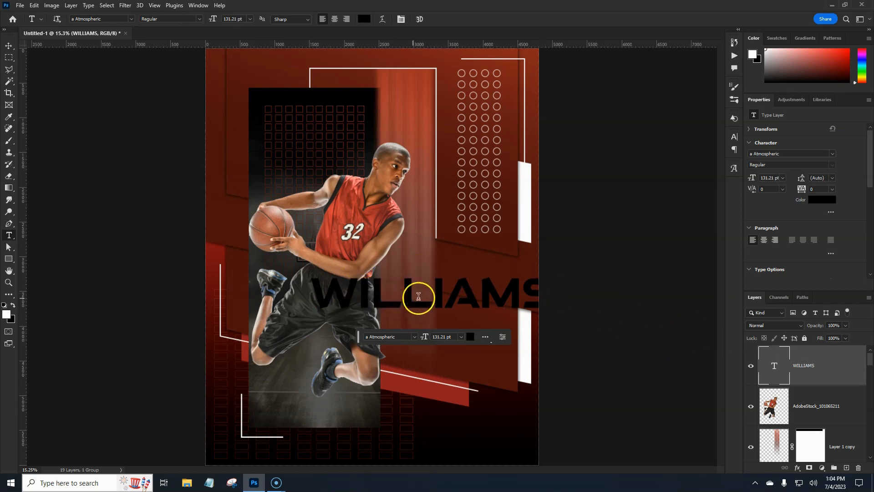
Add a grey-to-orange linear gradient overlay to the surname text and shift the gradient toward the first letters
left_click(838, 372)
double_click(839, 374)
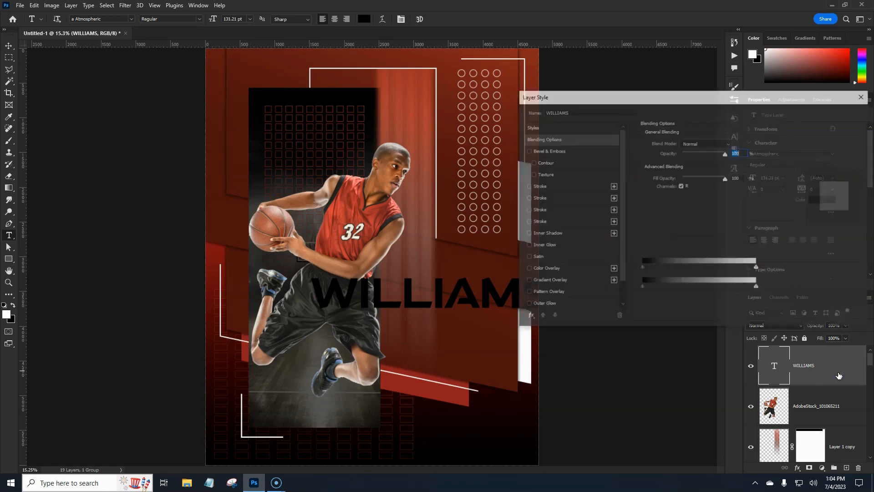
left_click(552, 283)
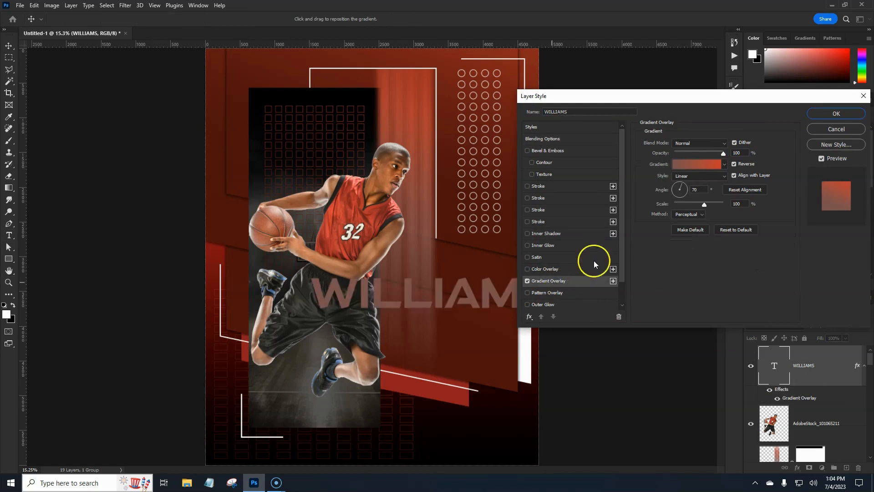
left_click_drag(660, 96, 688, 77)
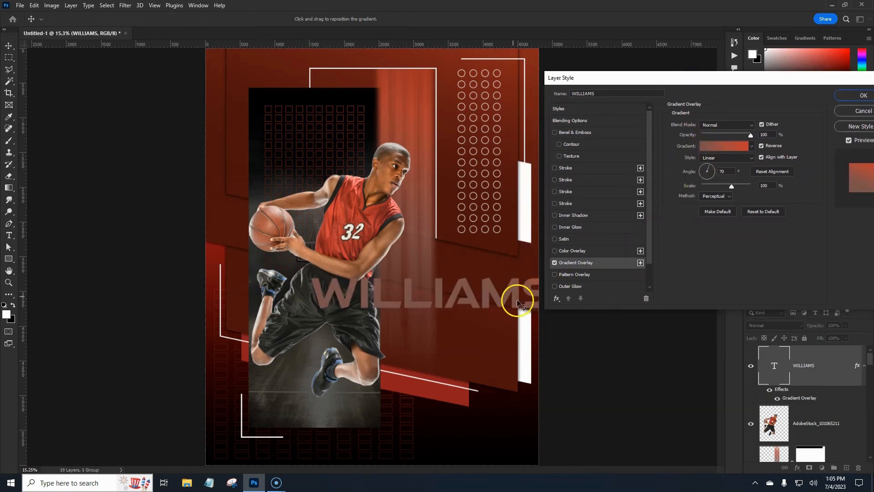
left_click_drag(529, 288, 394, 314)
Set the surname text's gradient overlay angle to 90° and shift the gradient vertically within the letters
left_click(741, 173)
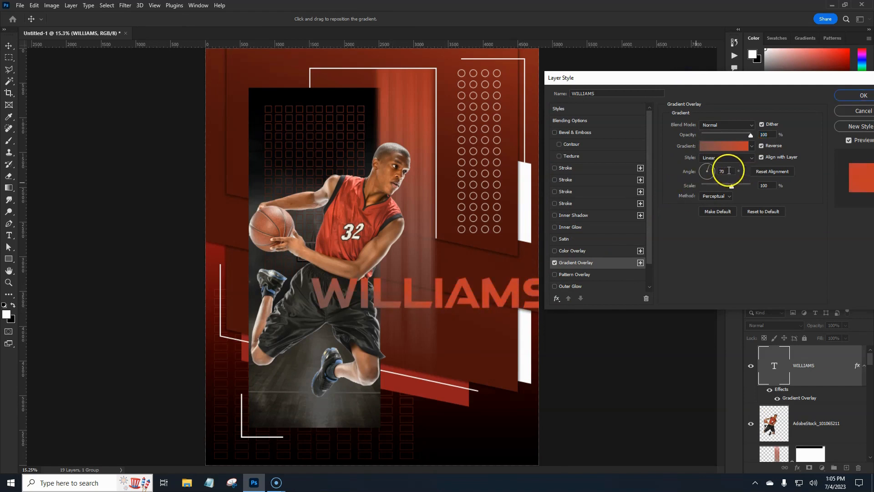
double_click(729, 170)
type("9")
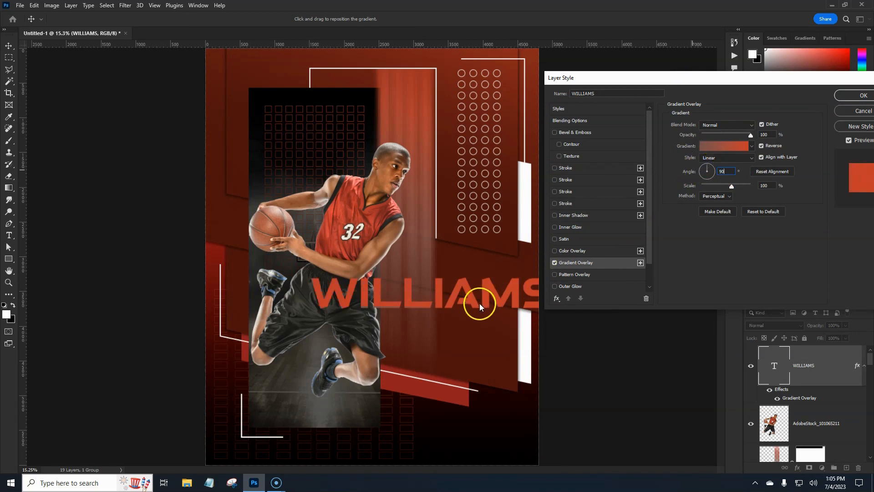
left_click_drag(475, 256, 475, 230)
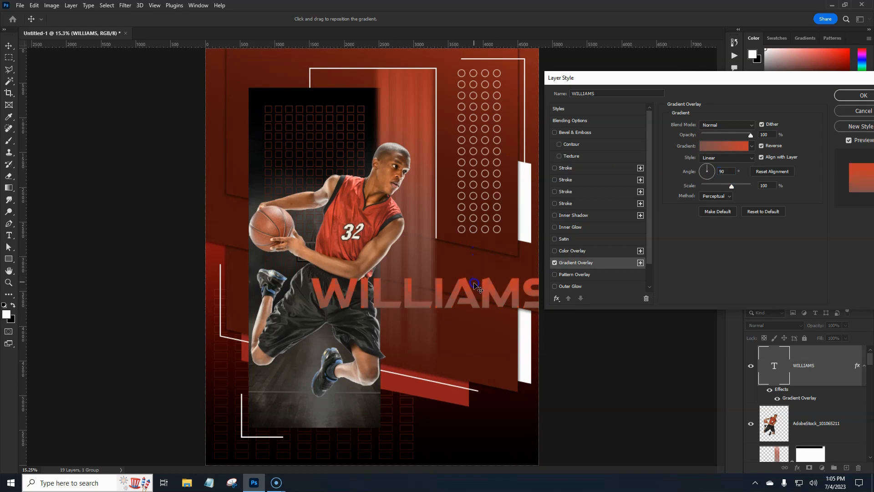
Recolor the gradient's grayish end stop to dark red #4a0f08 and shift the gradient slightly upward within the surname text
left_click(707, 145)
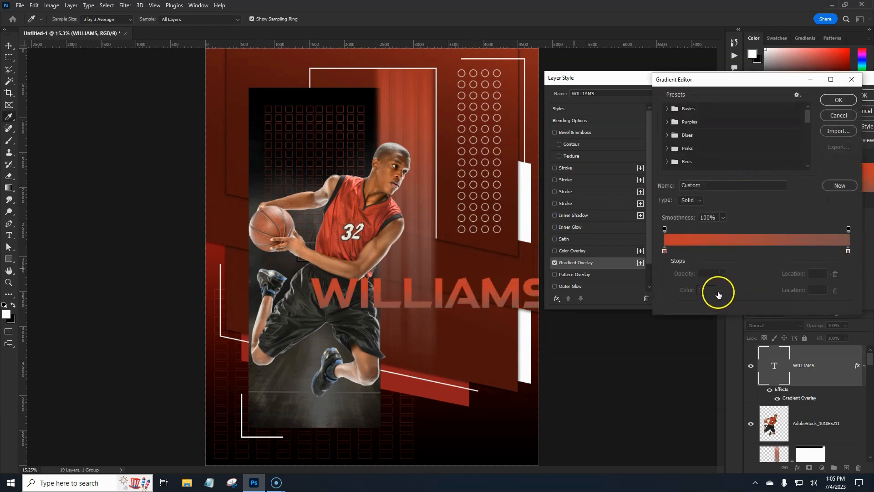
left_click(848, 252)
left_click(706, 290)
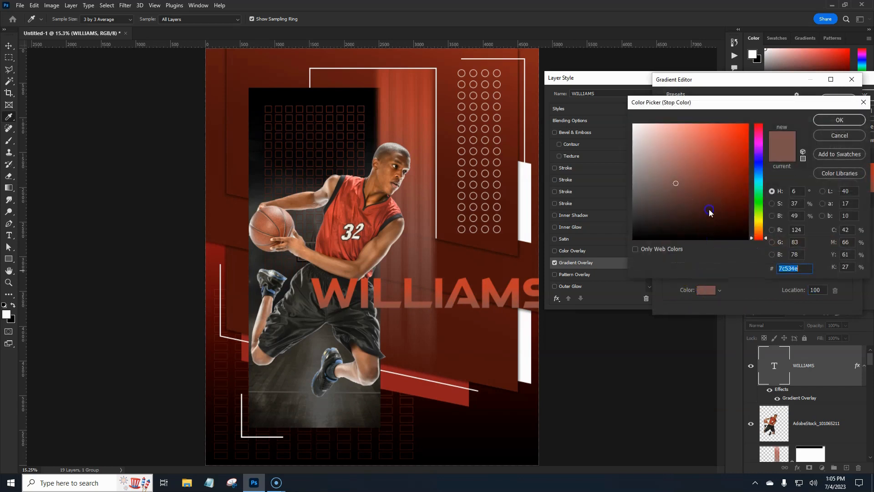
left_click(723, 209)
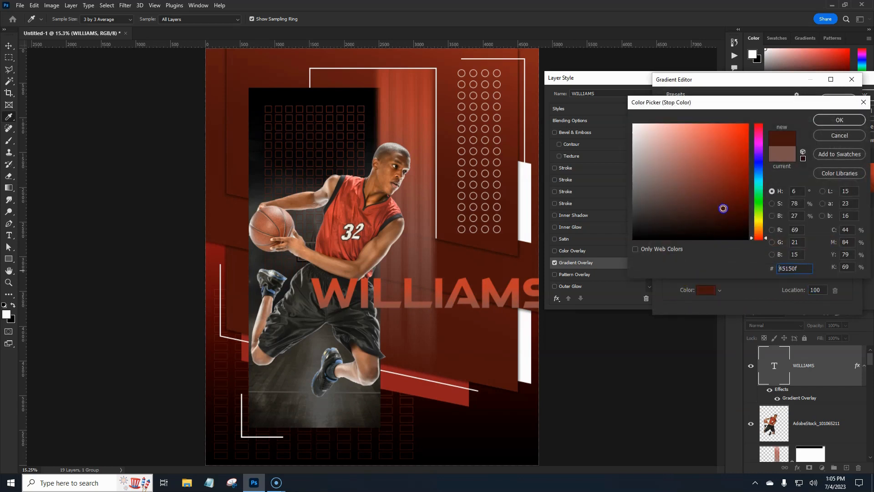
double_click(796, 268)
left_click_drag(730, 207, 736, 207)
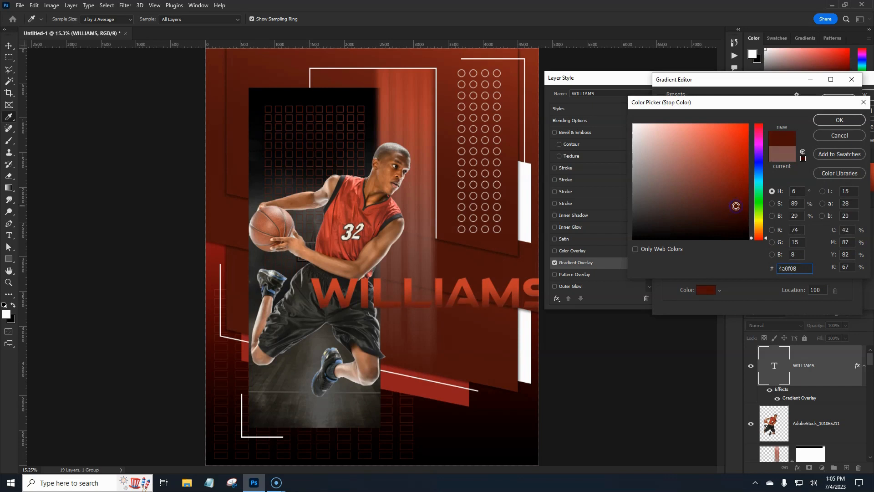
left_click(822, 120)
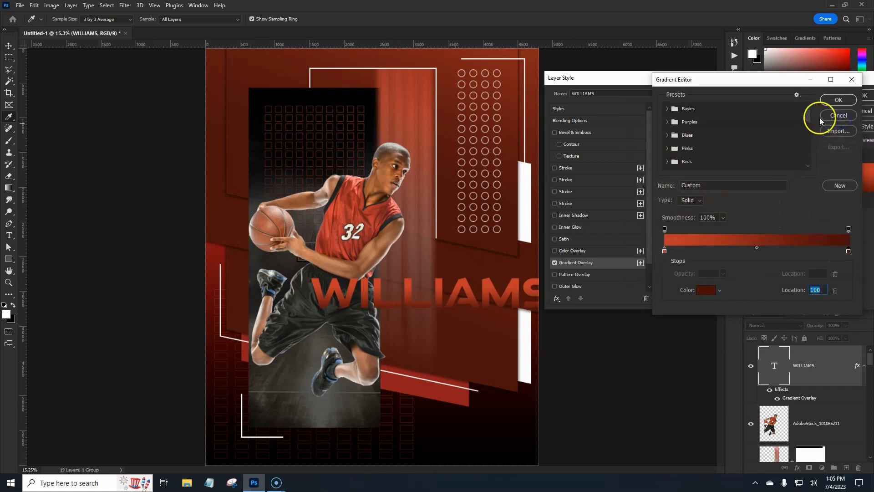
left_click(838, 99)
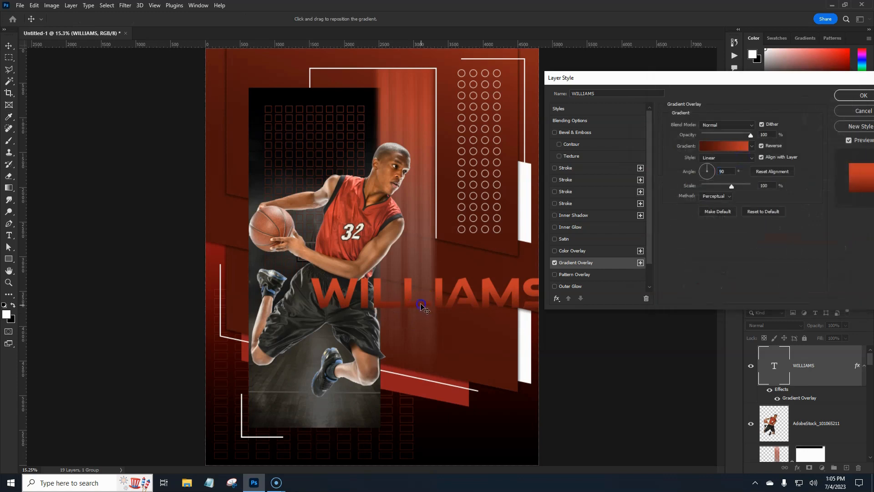
left_click_drag(421, 307, 419, 297)
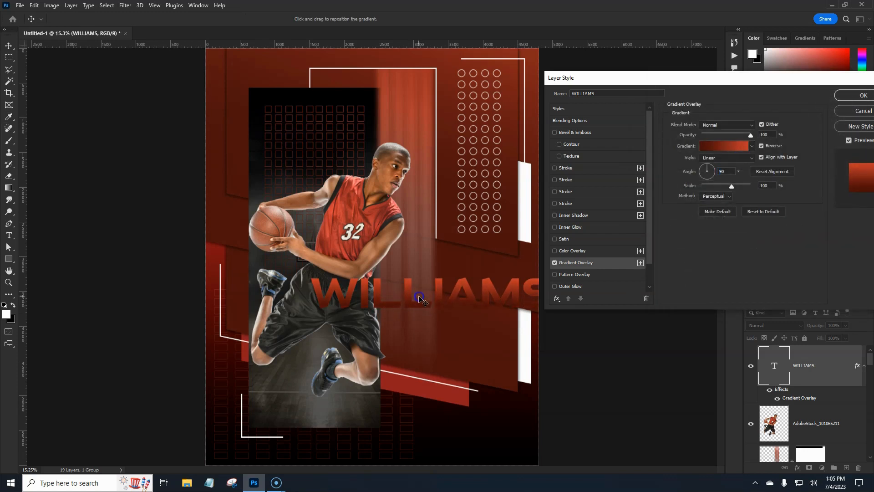
left_click_drag(419, 297, 420, 297)
Add a white outside stroke of 14 px to the surname text
left_click(565, 204)
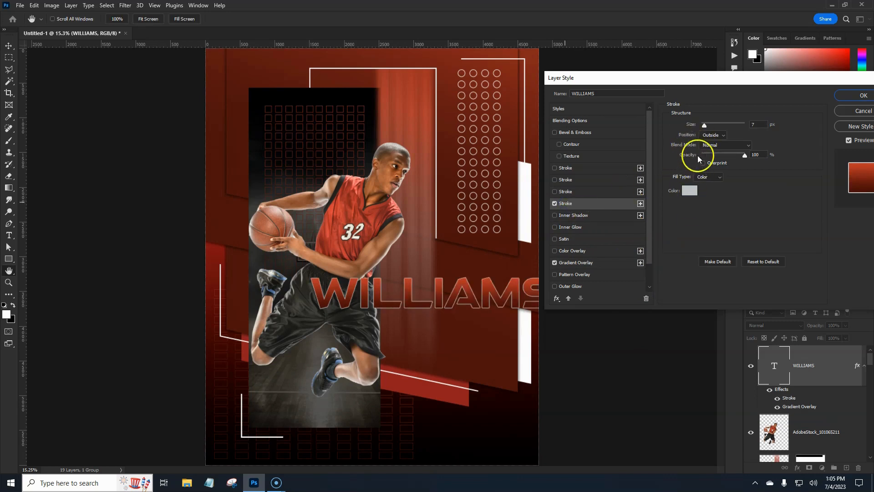
left_click(690, 194)
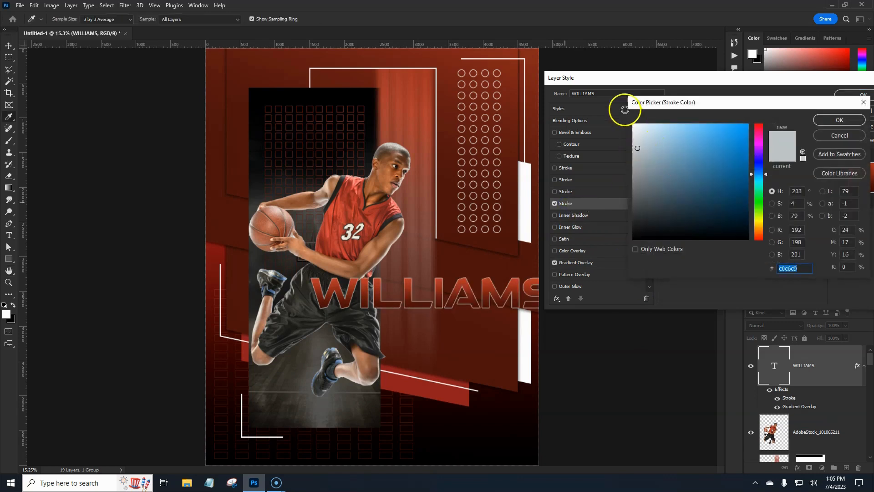
left_click(640, 118)
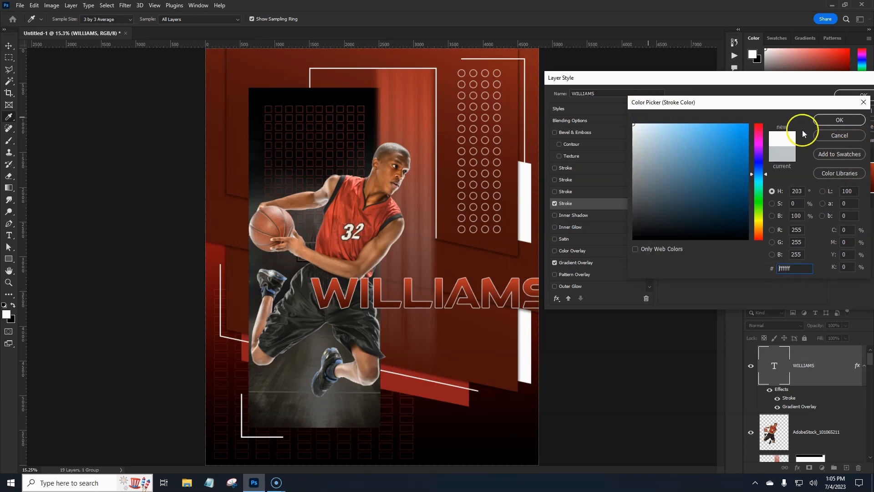
left_click(832, 120)
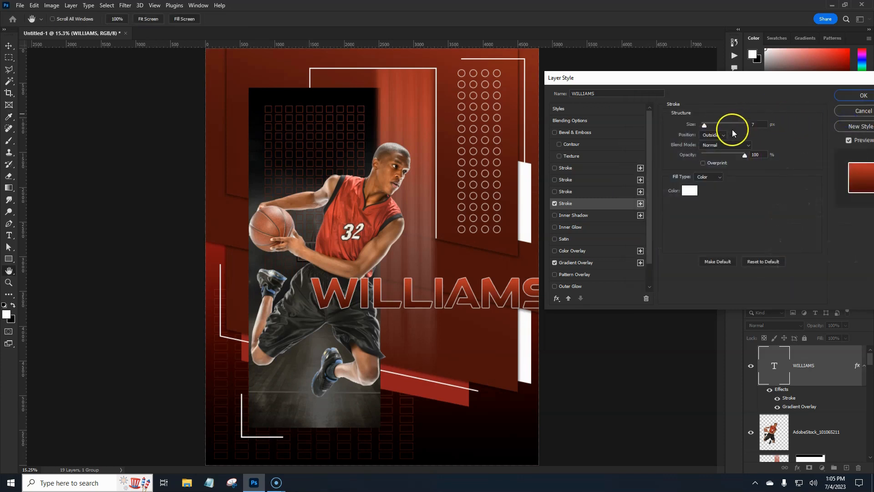
left_click(761, 125)
key("Up")
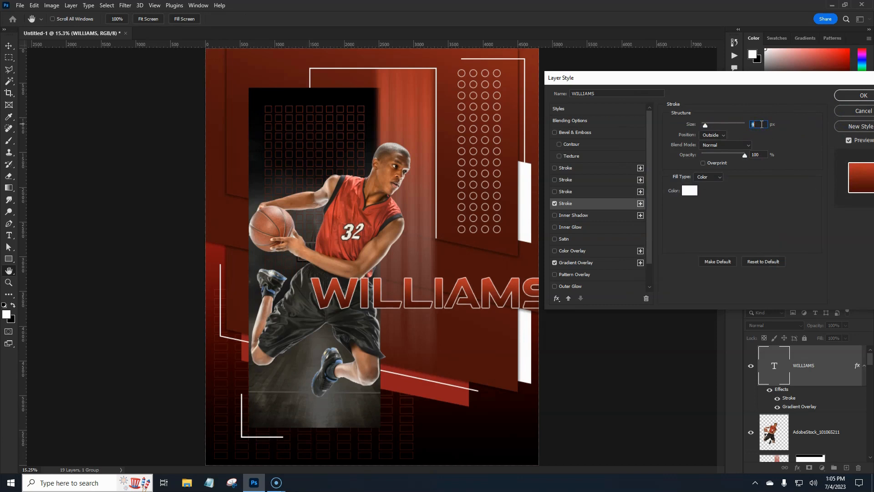
key("Up")
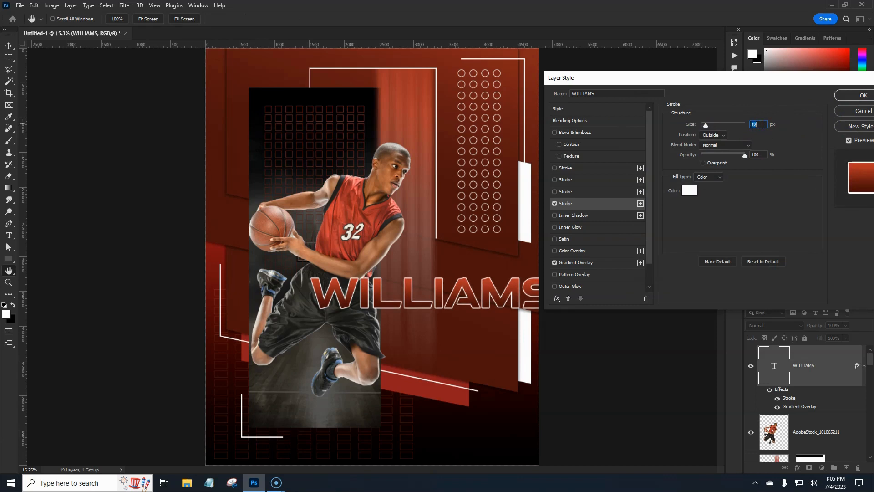
key("Up")
key("Up")
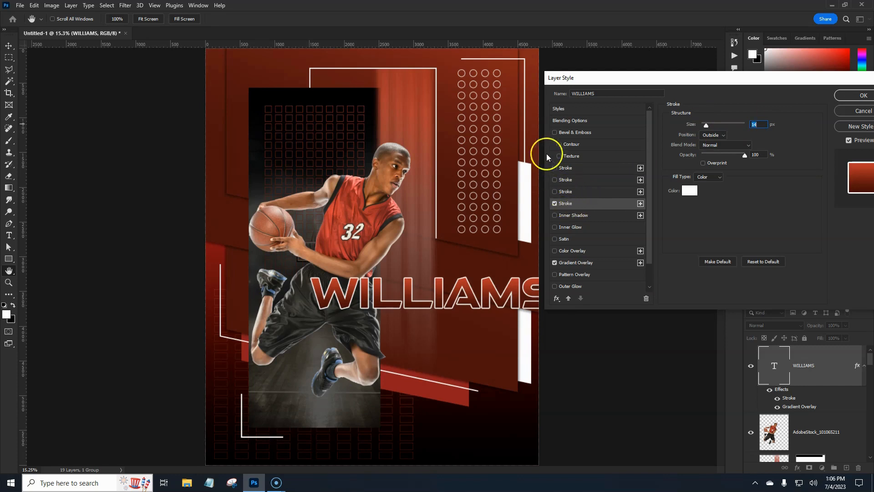
Add a second stroke to the surname text, black, 7 px and positioned outside
left_click(573, 192)
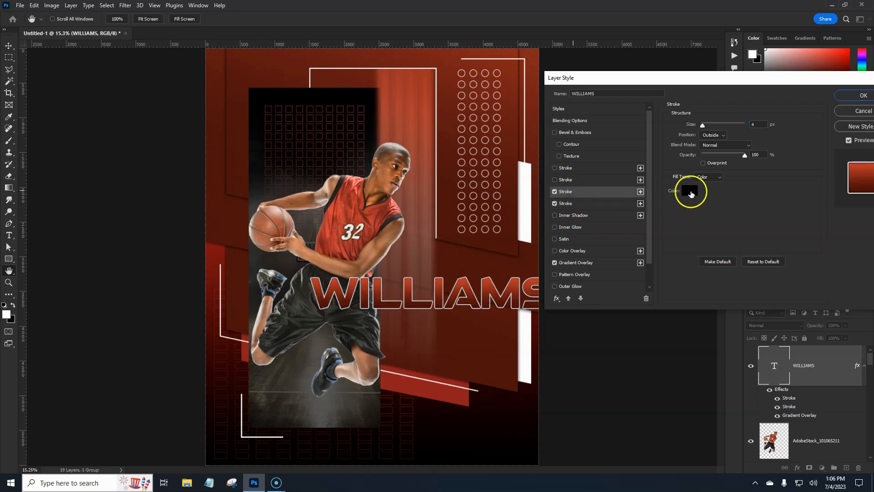
left_click(690, 192)
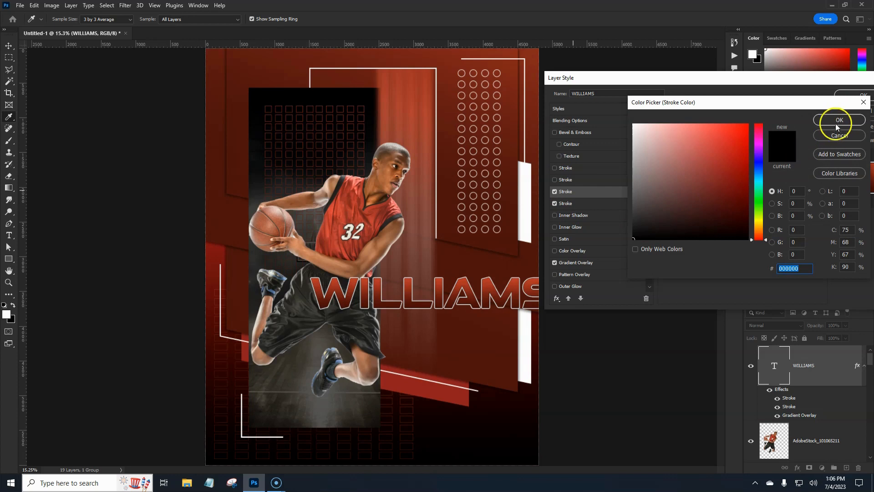
left_click(837, 120)
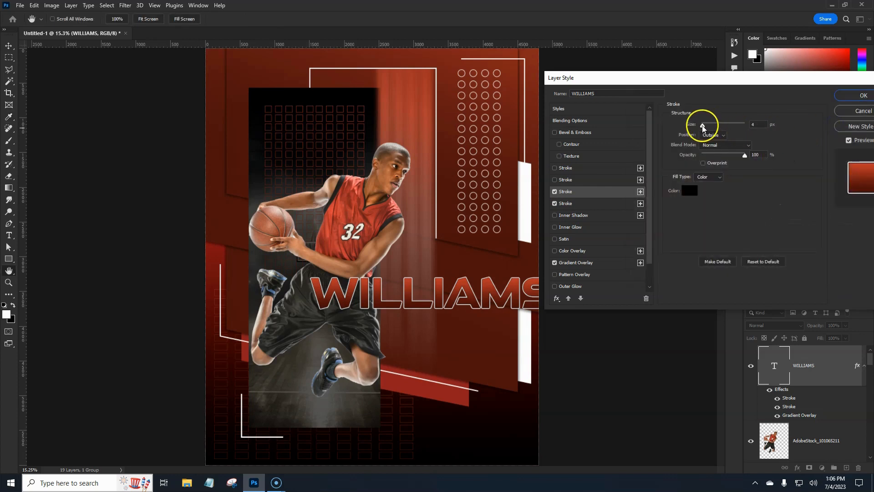
left_click_drag(703, 126, 707, 129)
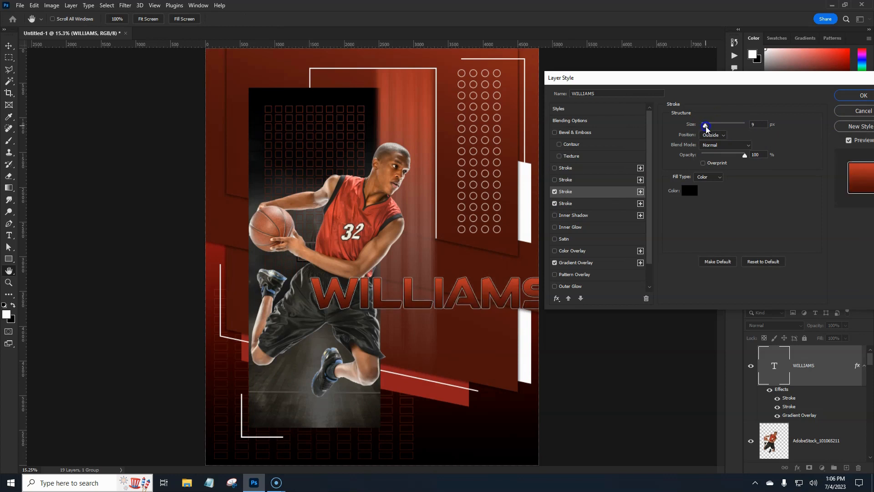
left_click(706, 129)
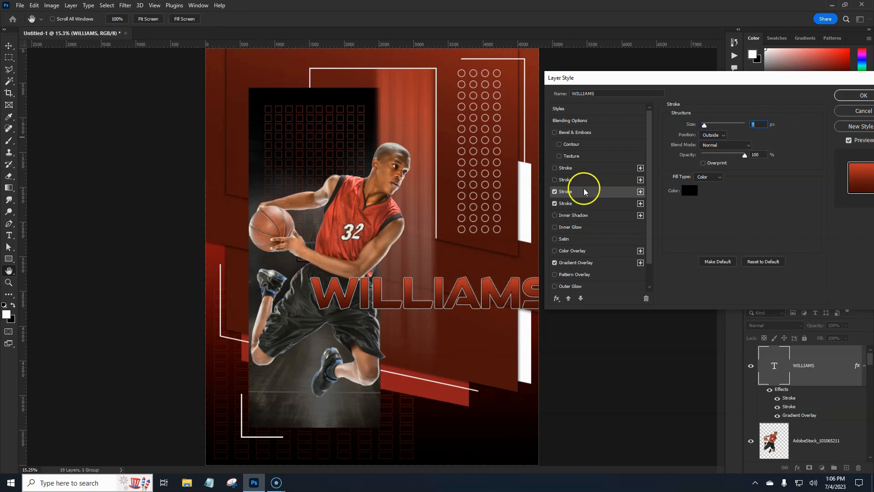
Add a black Multiply inner shadow to the surname text with about 46% opacity, 10% choke and 38 px size, and apply the layer style
left_click(572, 219)
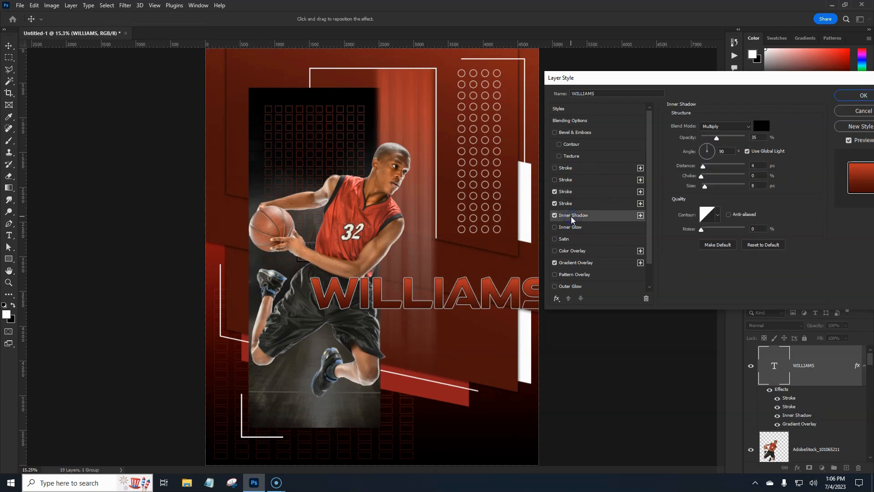
left_click(760, 246)
left_click(757, 245)
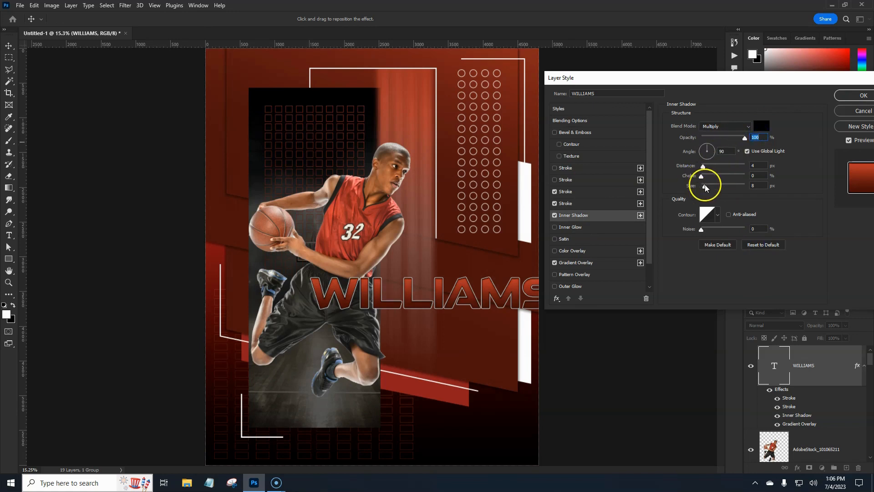
left_click_drag(705, 186, 712, 186)
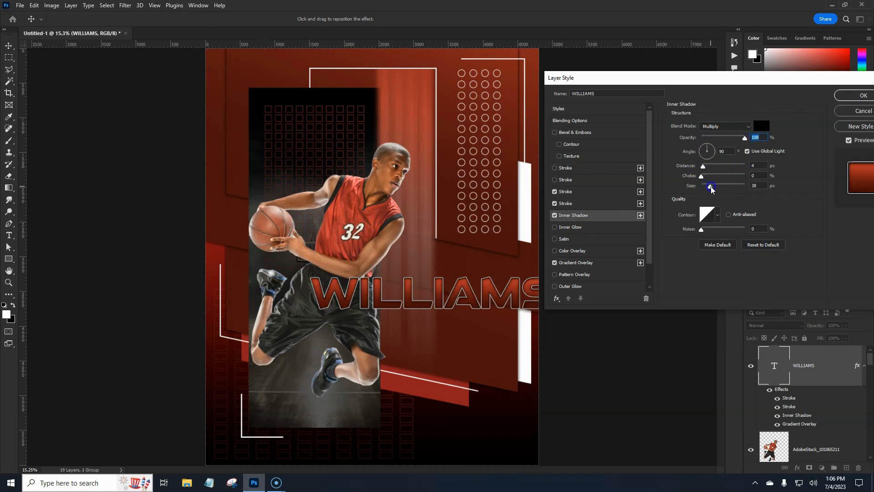
left_click(702, 177)
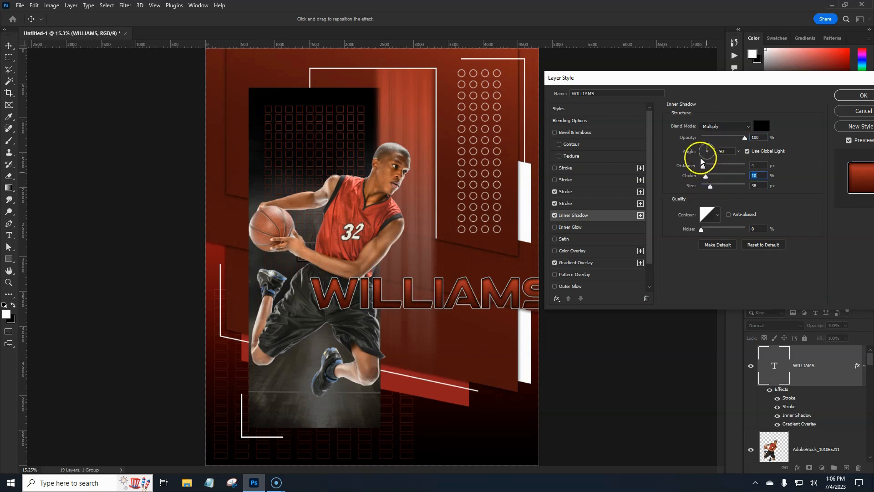
left_click_drag(745, 138, 734, 143)
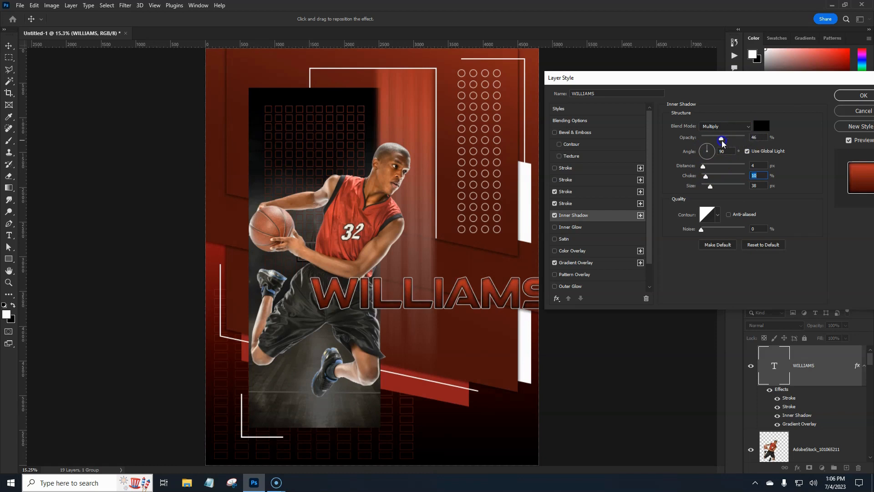
left_click(854, 96)
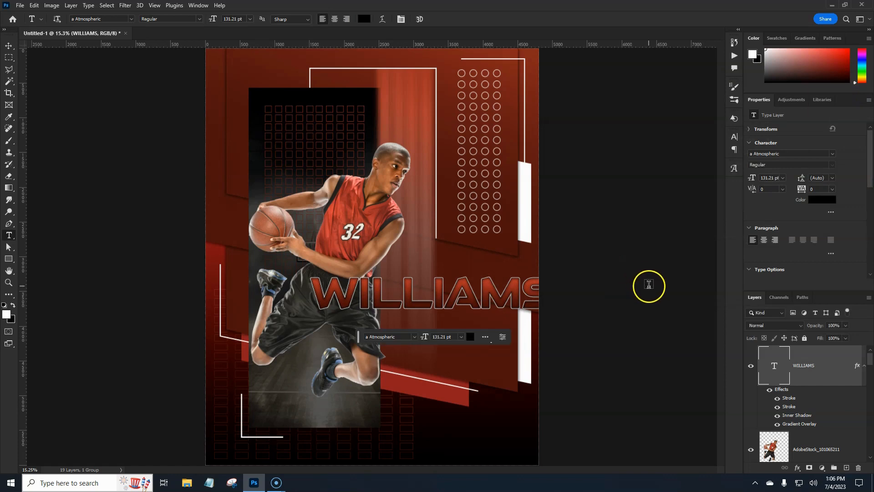
Move the surname text about 760 px left so the whole word fits across the player's shorts and the poster
left_click(829, 379)
key("ctrl+t")
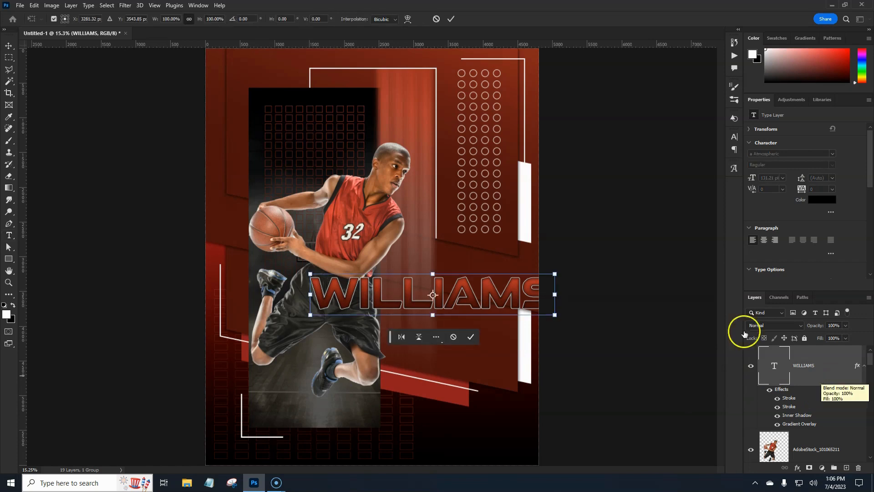
left_click_drag(475, 300, 456, 301)
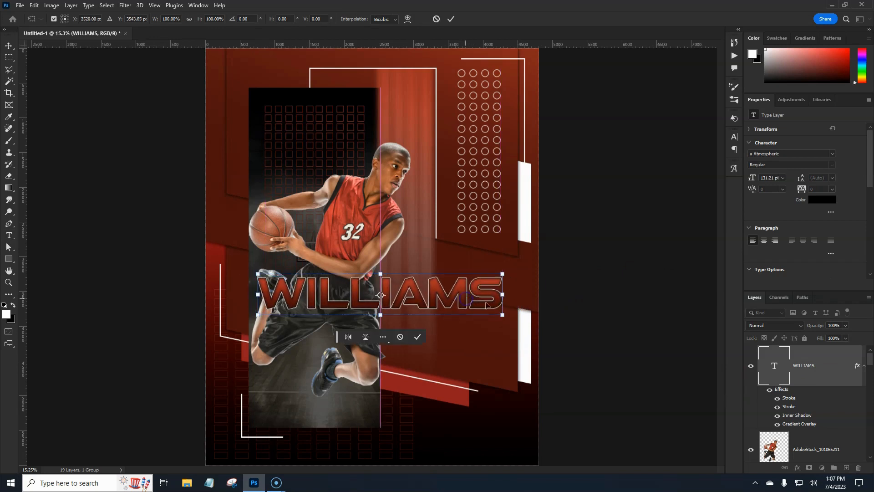
left_click(636, 204)
key("t")
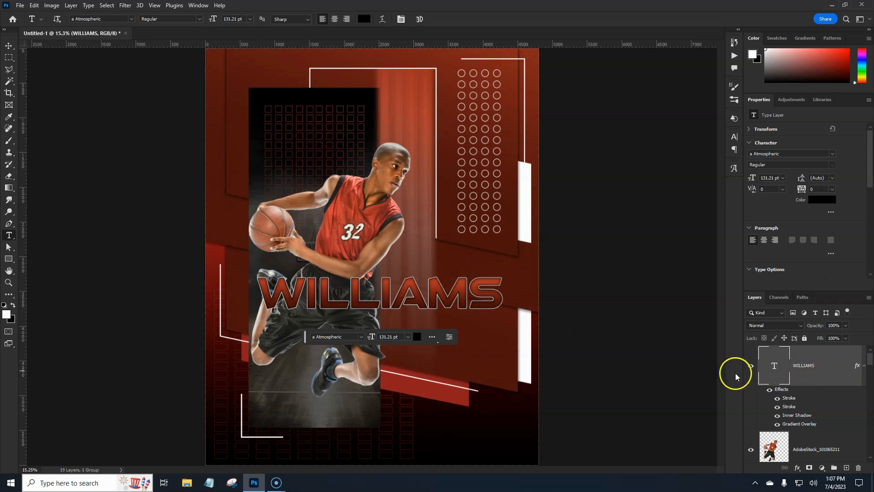
Convert the surname text layer to a smart object and open its contents for editing
right_click(834, 371)
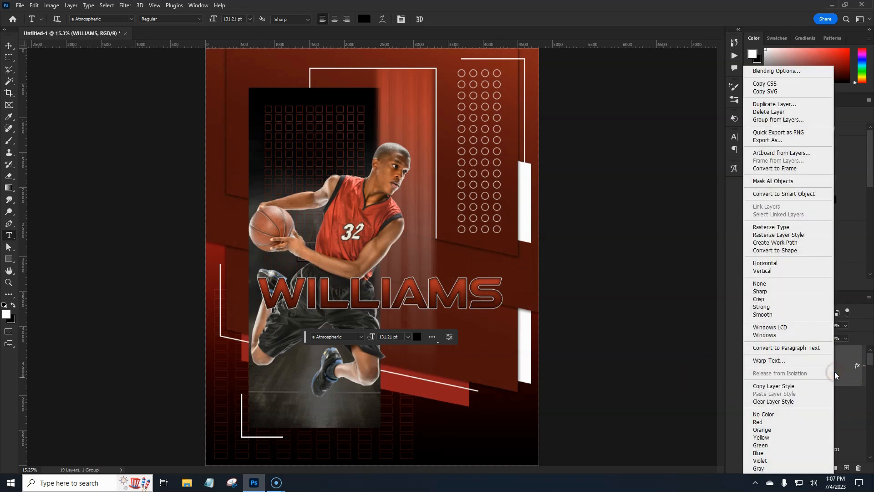
left_click(772, 194)
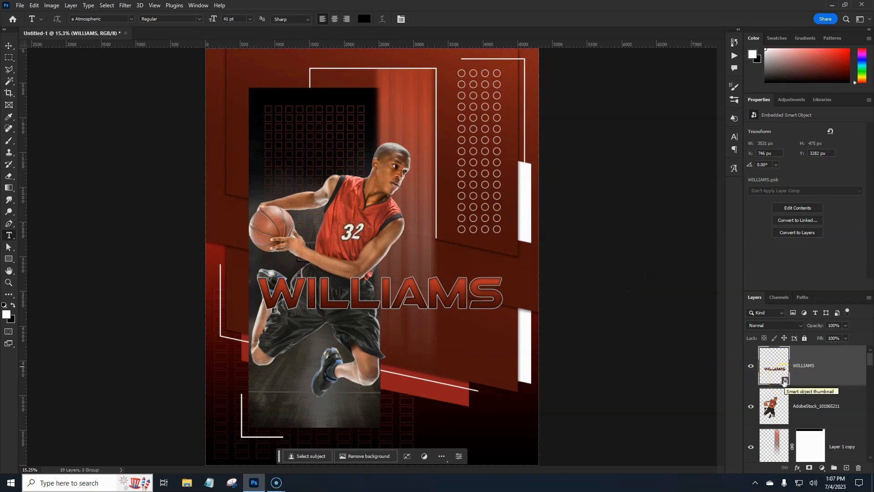
left_click(786, 384)
left_click(786, 382)
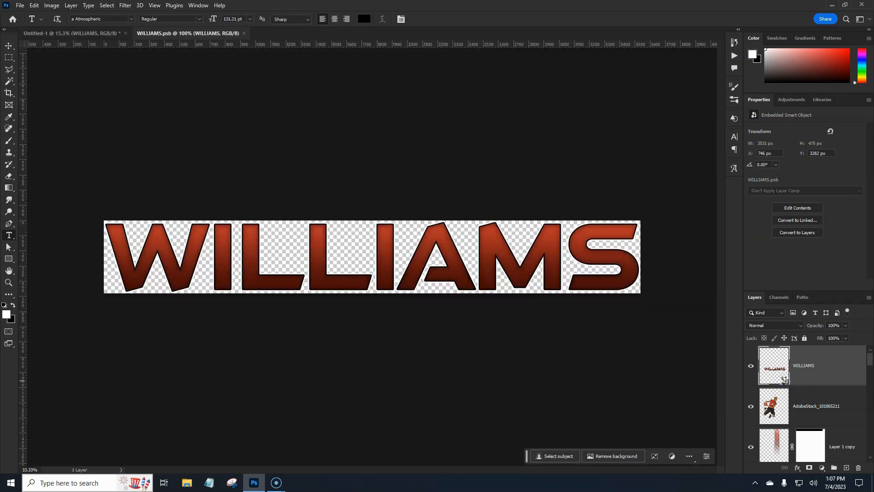
left_click(784, 380)
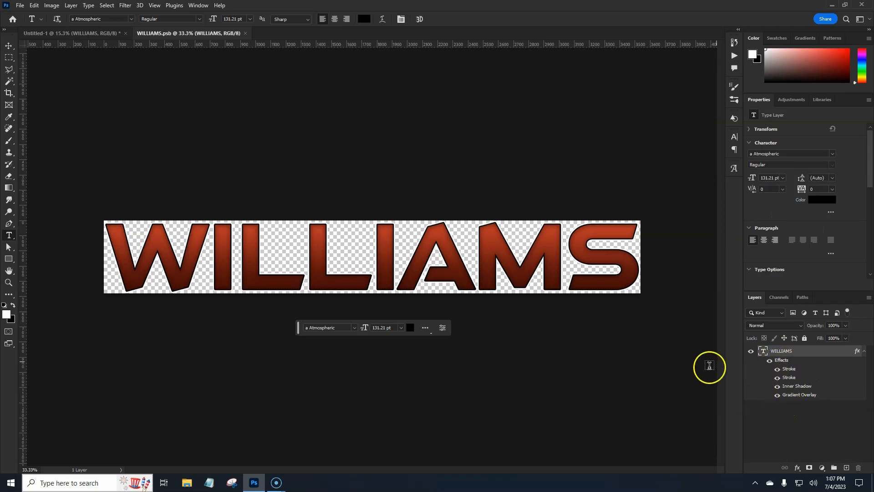
Close the smart object's contents and rotate the surname text 90° clockwise in the poster
left_click(245, 33)
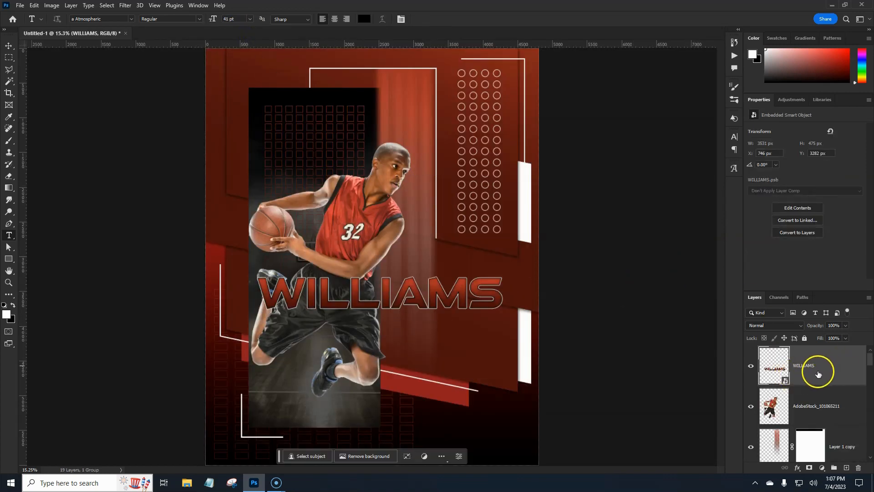
left_click(823, 373)
key("ctrl+t")
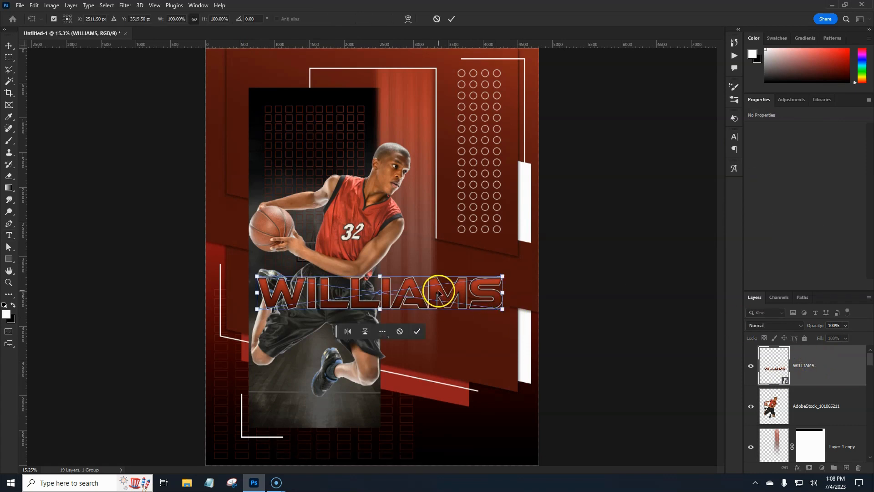
right_click(439, 293)
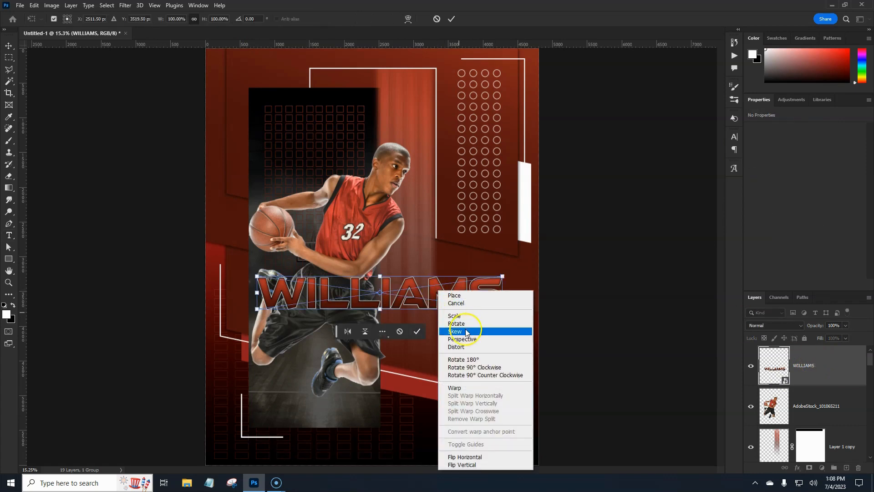
left_click(478, 368)
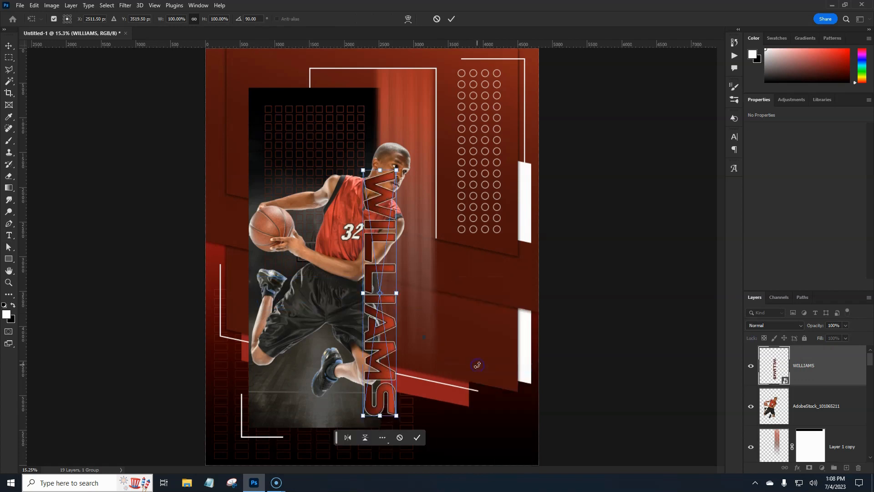
Enlarge the vertical surname to about 4110 px tall over the bright stripe beside the player and put its layer below the player cut-out
left_click_drag(373, 326, 400, 247)
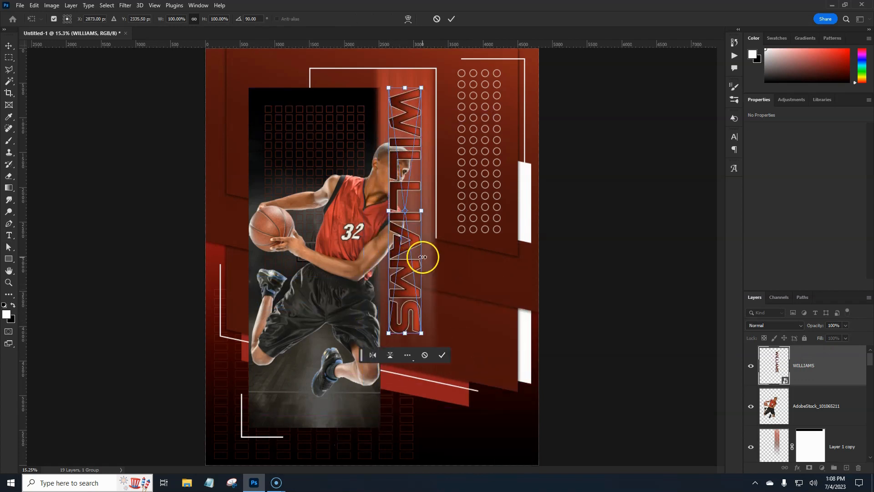
left_click_drag(421, 210, 417, 244)
key("Return")
key("t")
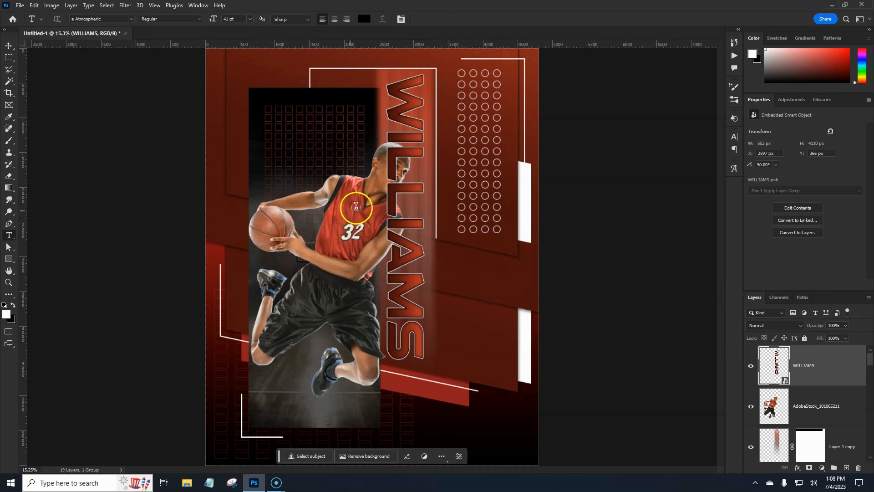
left_click(827, 377)
left_click_drag(834, 373, 823, 421)
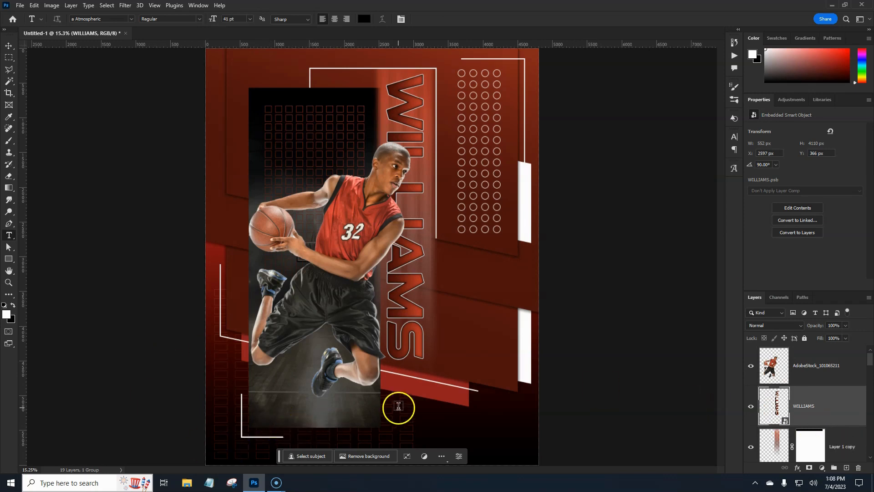
Add the player's first name as 41 pt text at the base of the black panel, on a layer above the player cut-out
left_click(853, 367)
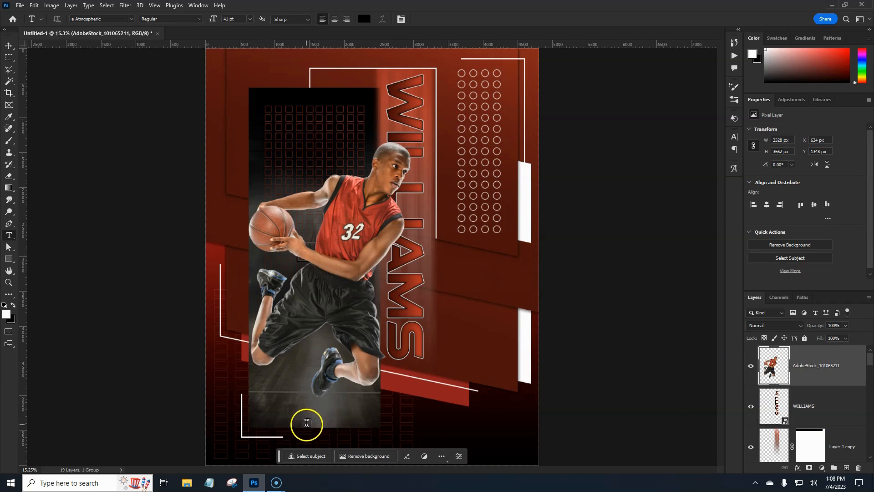
left_click(308, 423)
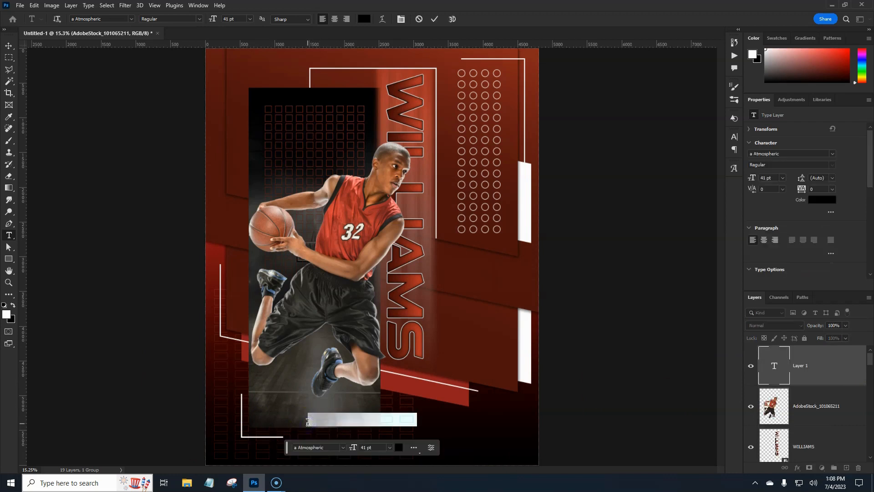
type("JASON")
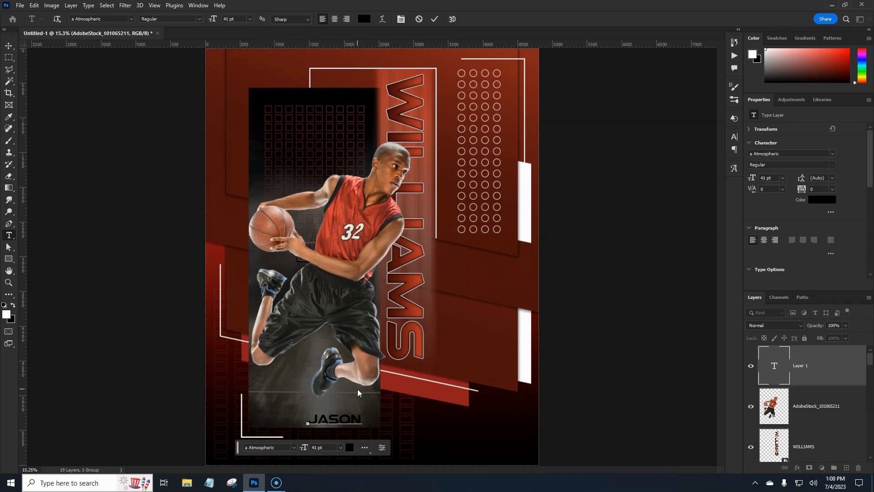
left_click(358, 392)
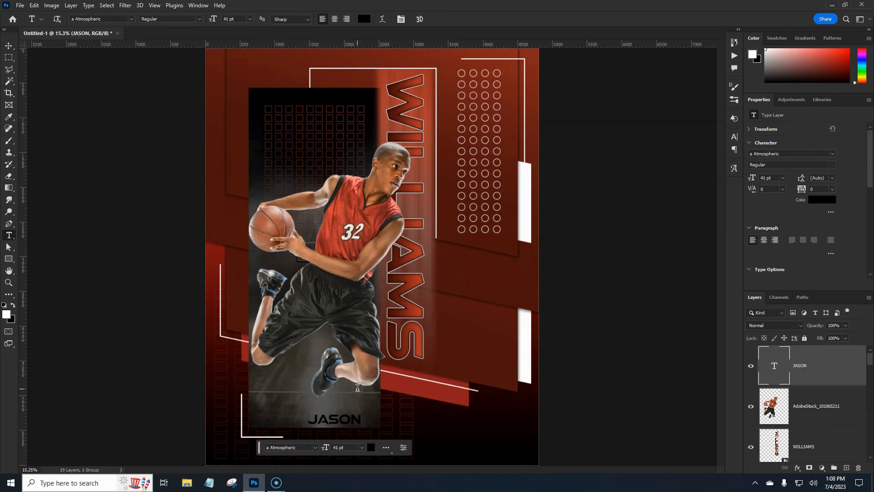
Give the first-name text a gradient overlay, an inner shadow and two strokes in its layer style
left_click(839, 365)
double_click(774, 372)
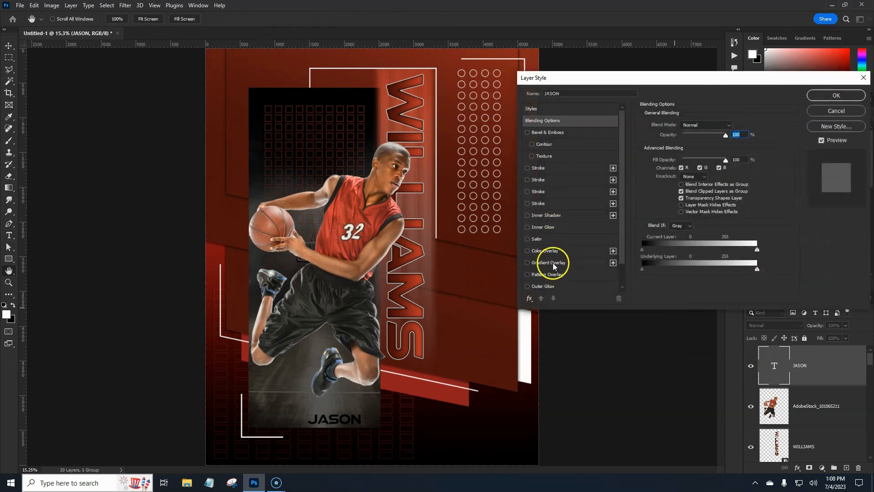
left_click(549, 262)
left_click(540, 215)
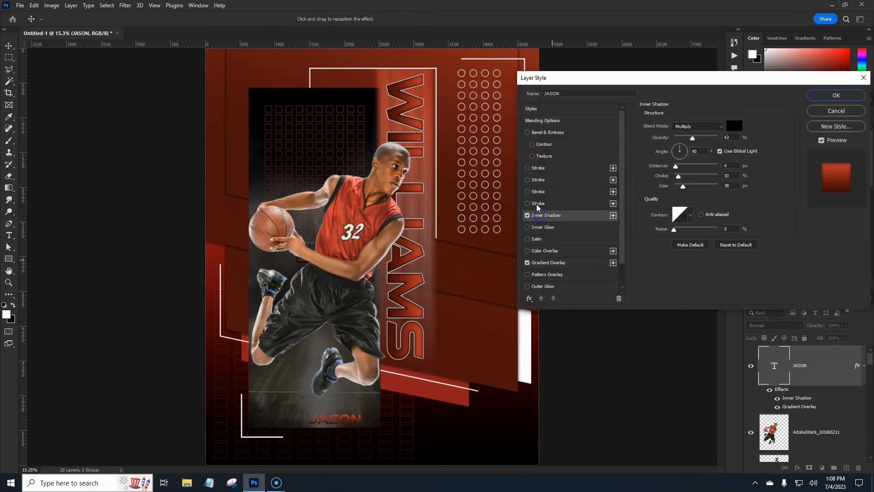
left_click(536, 203)
left_click(533, 192)
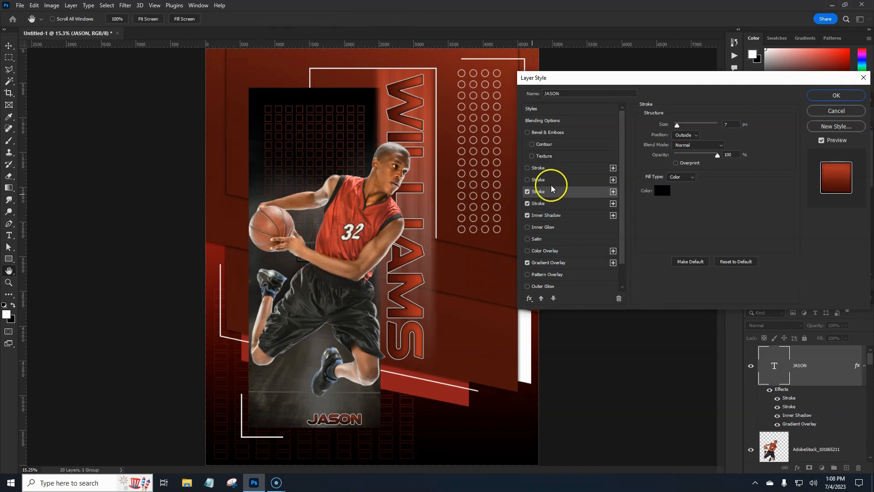
Set the first name's white stroke to 10 px and its black stroke to 4 px, and apply the layer style
left_click(549, 207)
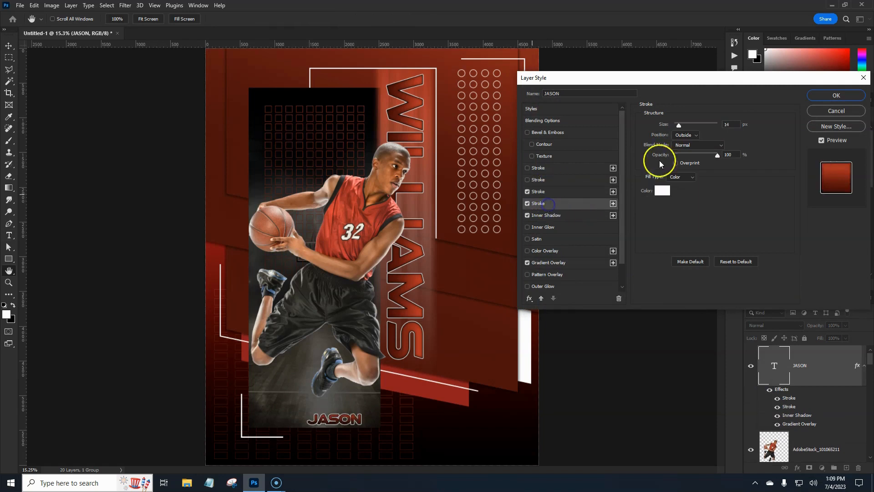
double_click(729, 124)
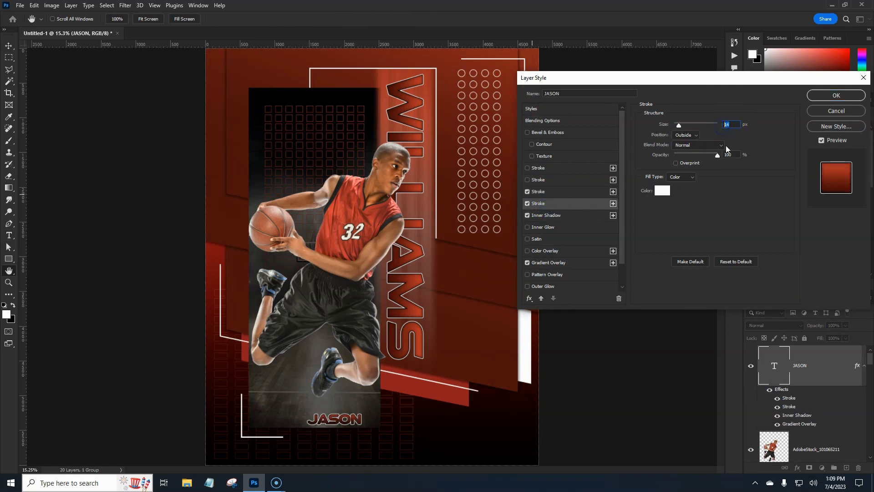
type("10")
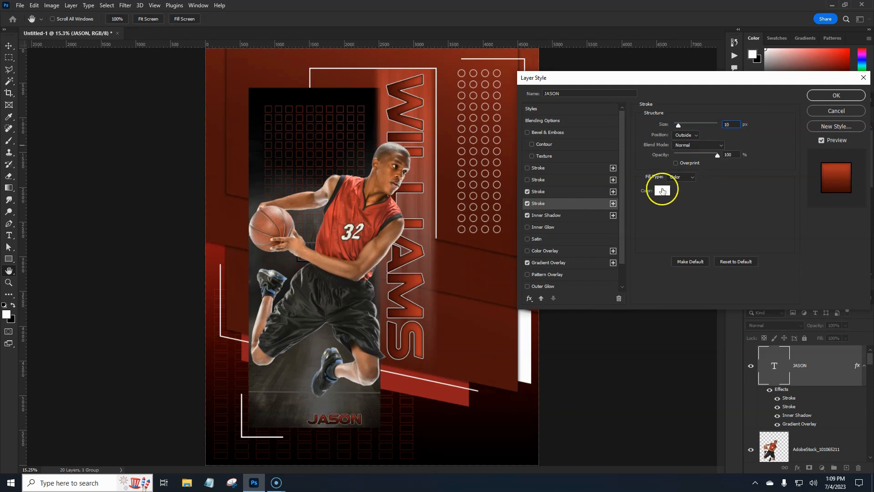
left_click(559, 191)
double_click(728, 124)
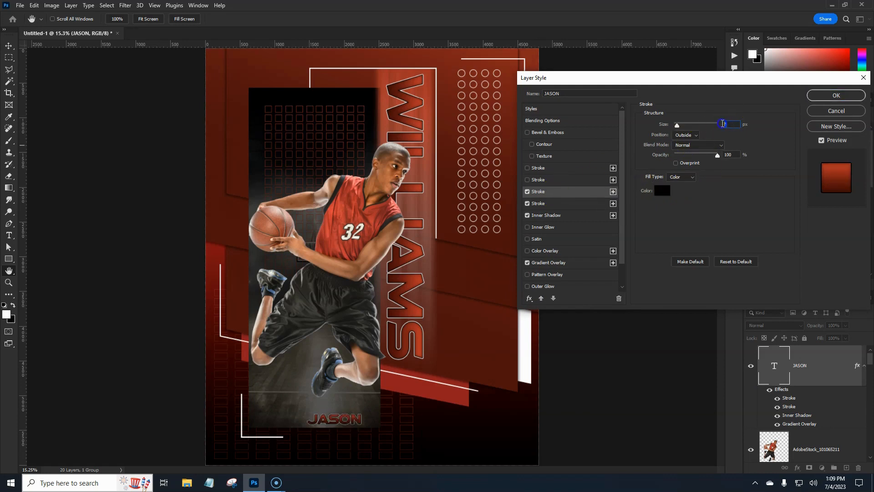
type("4")
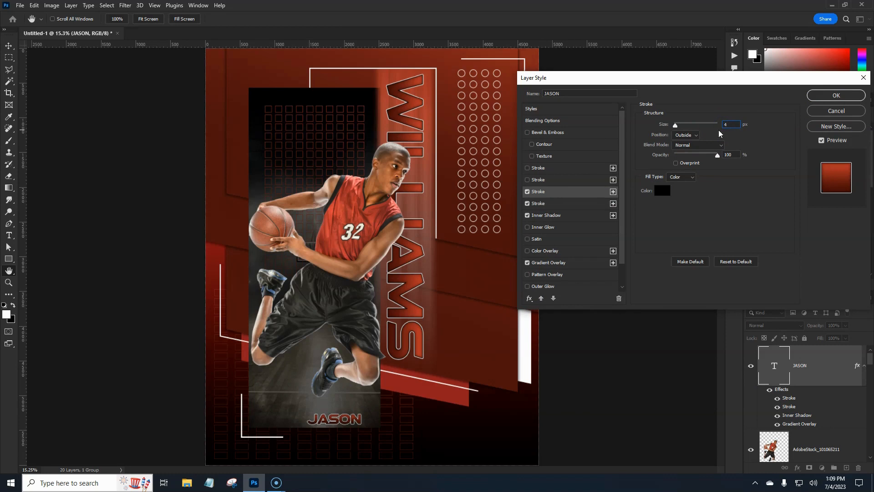
left_click(835, 95)
key("t")
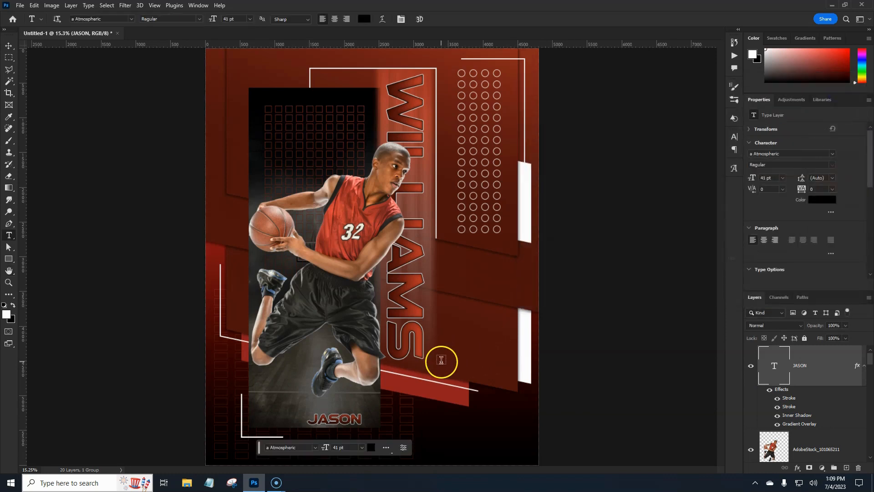
Scale the first-name text to about 171% and shift it about 270 px left to centre it under the player in the black panel
key("ctrl+t")
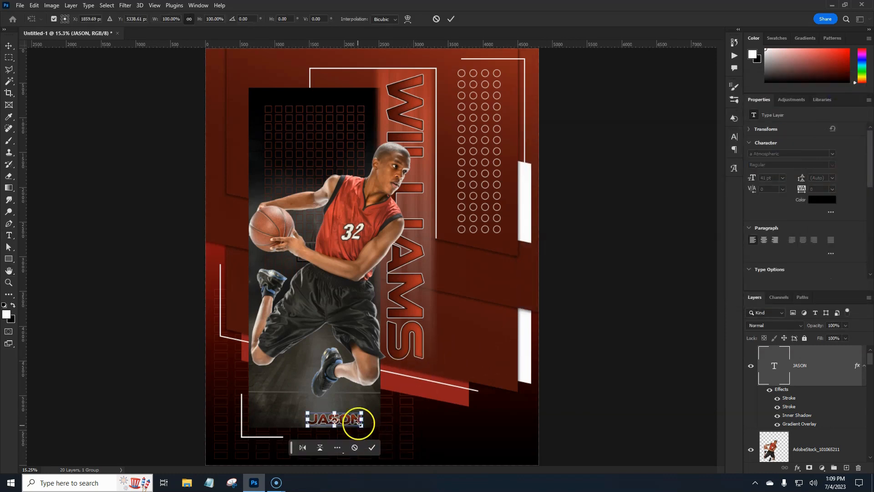
left_click_drag(363, 418, 380, 419)
key("shift+Left")
key("shift+Left")
key("shift+Left")
key("shift+Left")
key("shift+Left")
key("shift+Left")
key("shift+Left")
key("shift+Left")
key("shift+Left")
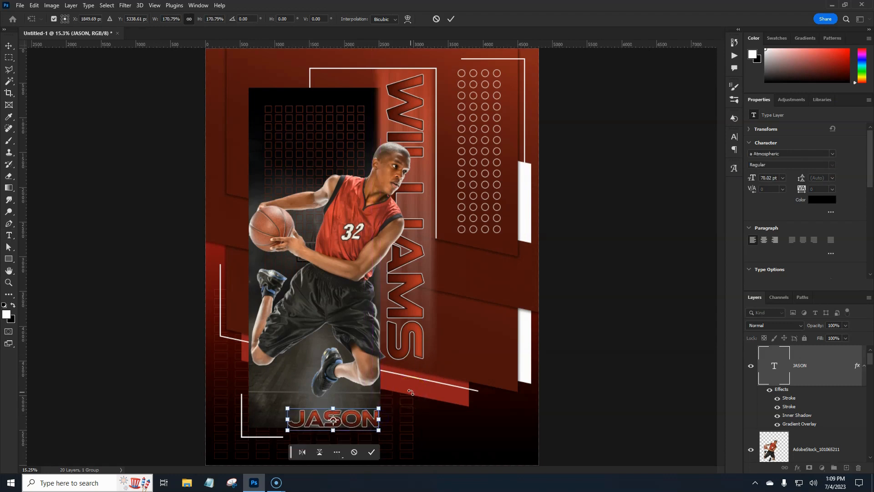
key("shift+Left")
key("shift+Left")
key("shift+Left")
key("shift+Left")
key("shift+Left")
key("shift+Left")
key("shift+Left")
key("shift+Left")
key("shift+Left")
key("shift+Left")
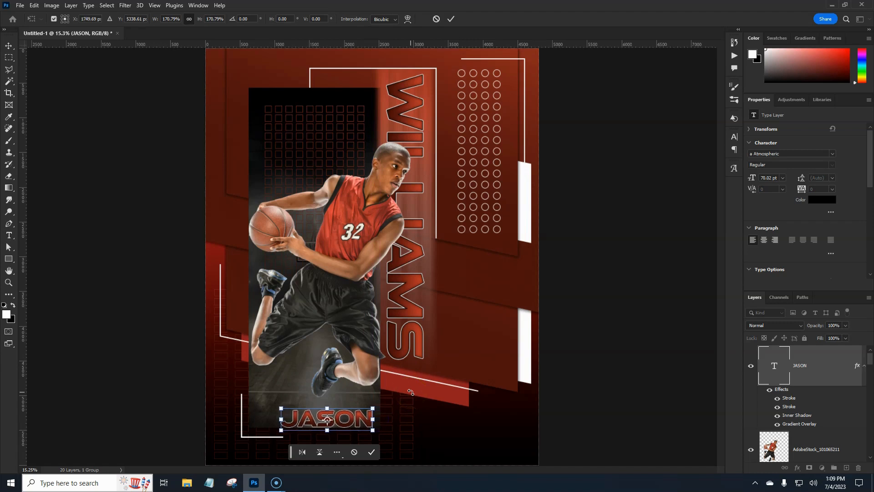
key("shift+Left")
key("shift+Left")
key("shift+Left")
key("shift+Left")
key("shift+Left")
key("shift+Left")
key("shift+Left")
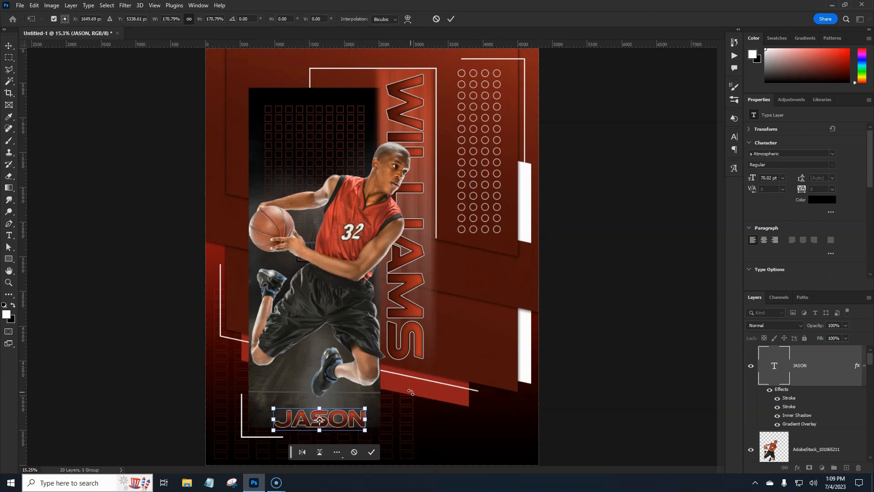
key("shift+Left")
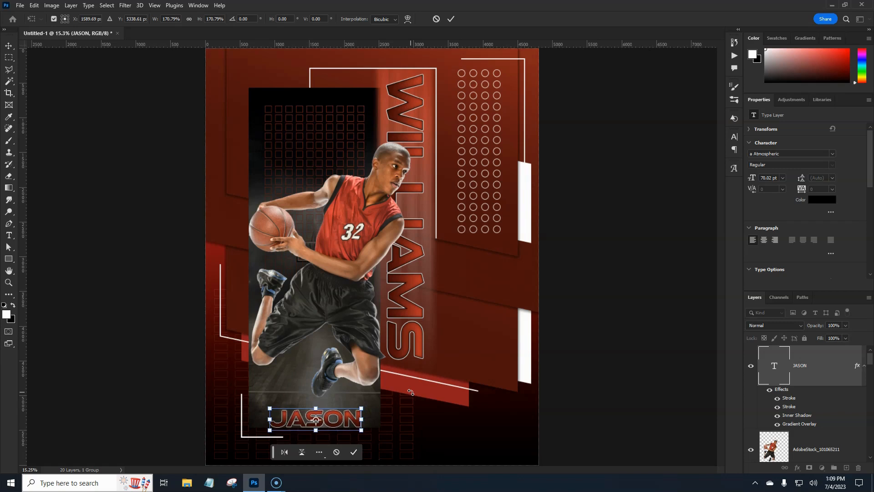
key("Return")
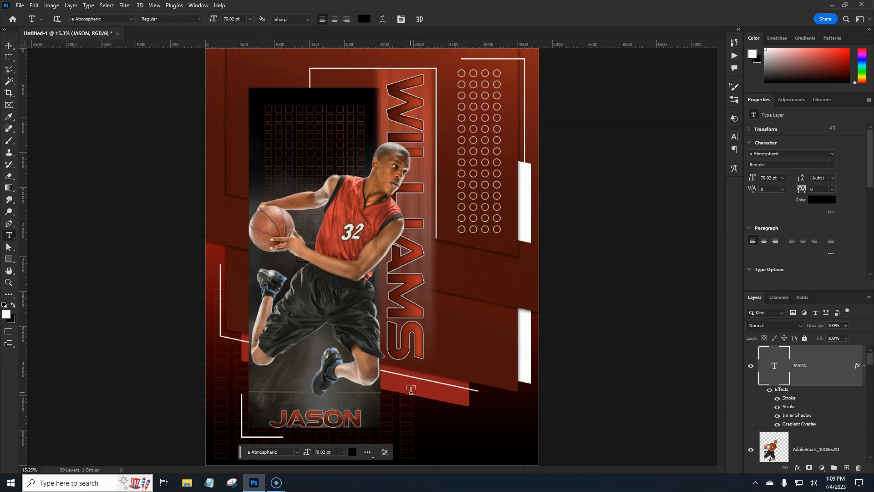
left_click(420, 387)
left_click(626, 354)
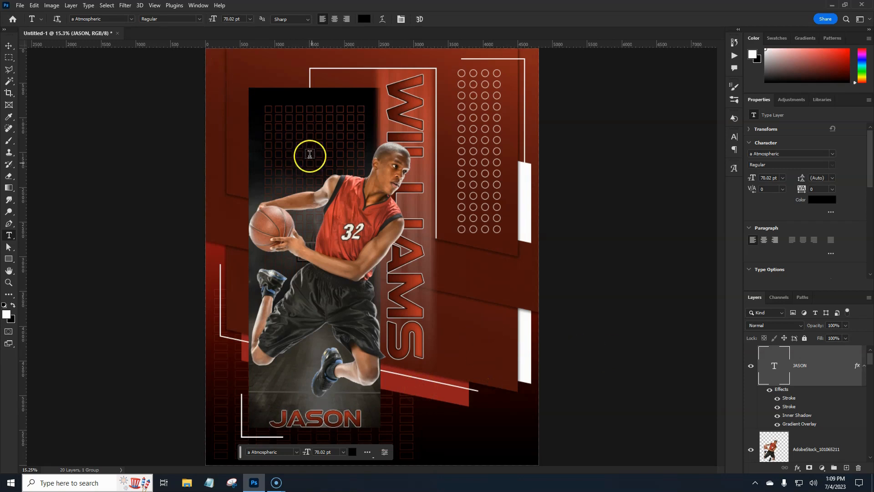
Add a new empty layer above the first-name text layer
scroll(454, 322, "down", 1)
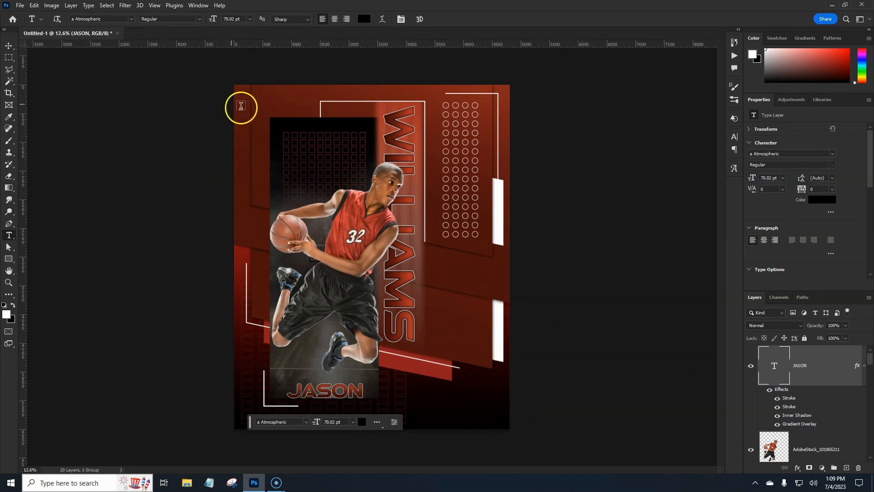
left_click(835, 364)
left_click(846, 468)
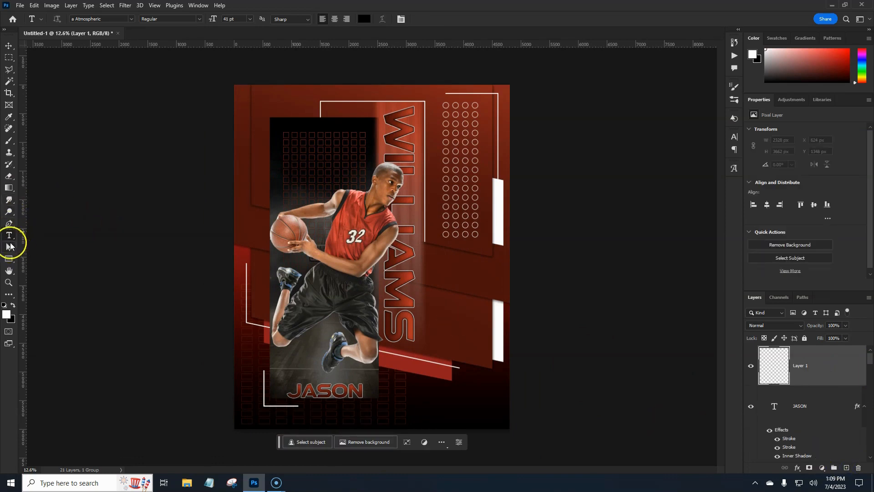
Select brush 4 from the "66 Long Ink Strokes Photoshop Stamp Brushes" set for the Brush tool
left_click(8, 141)
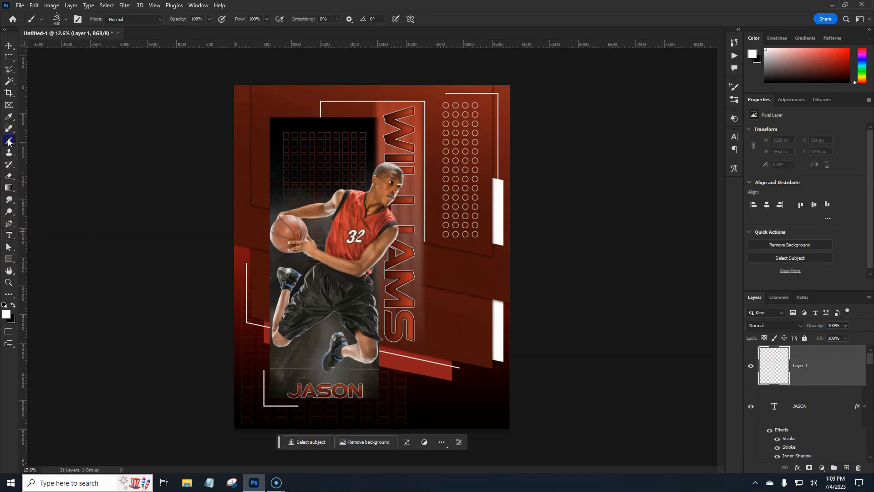
left_click(57, 19)
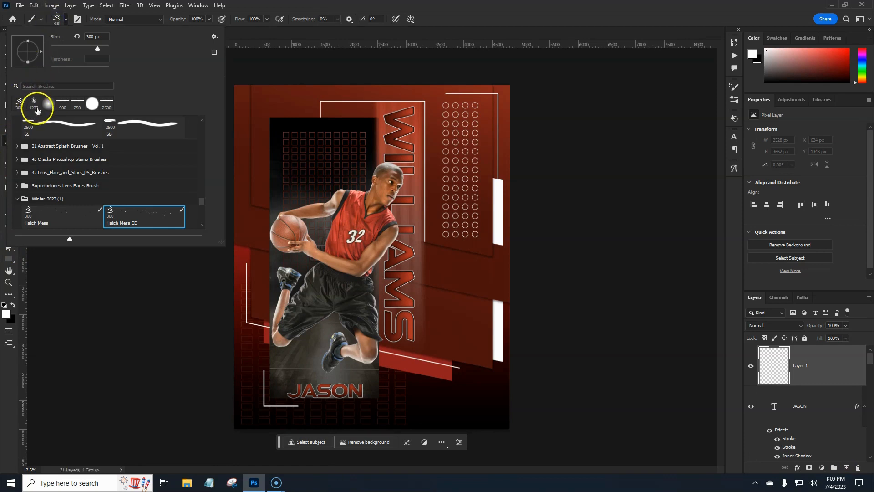
left_click(17, 199)
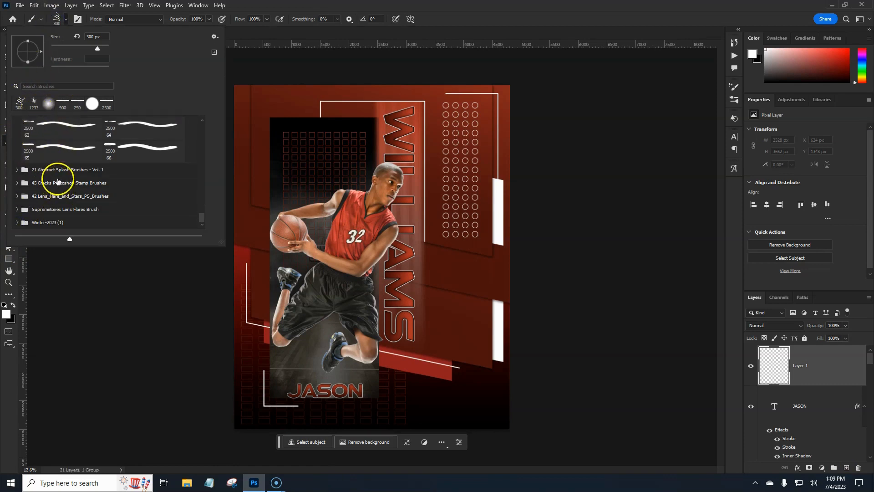
scroll(134, 199, "up", 1)
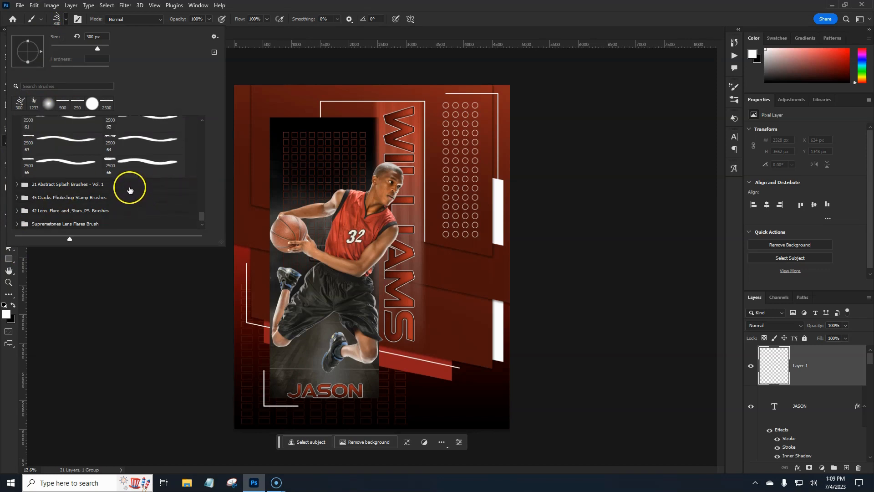
mouse_move(203, 218)
left_mouse_down()
mouse_move(200, 140)
mouse_move(198, 159)
left_mouse_up()
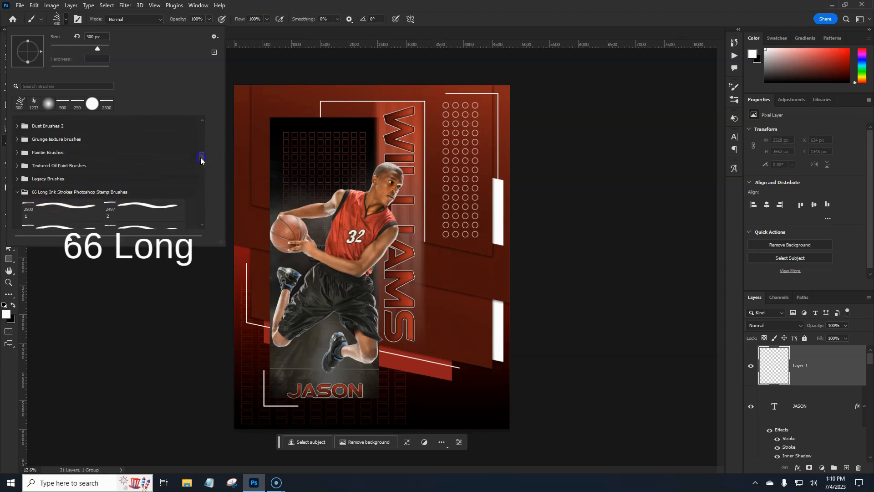
scroll(199, 162, "down", 3)
scroll(200, 163, "down", 1)
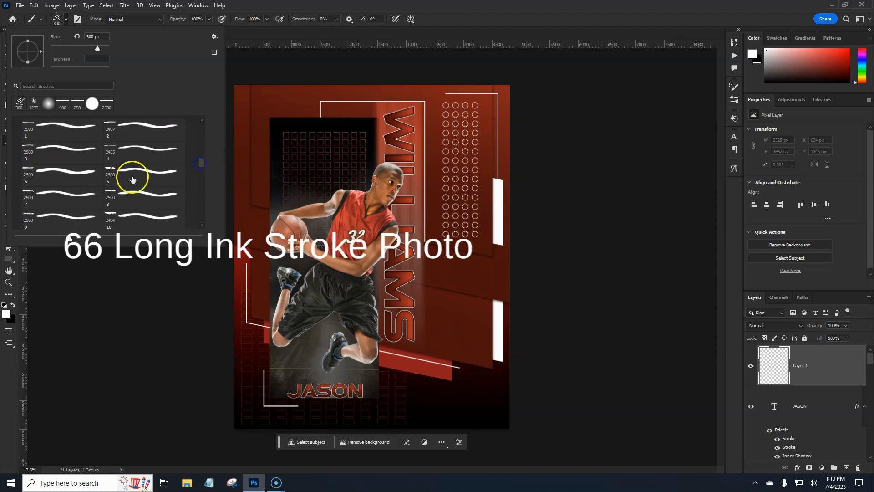
left_click(46, 176)
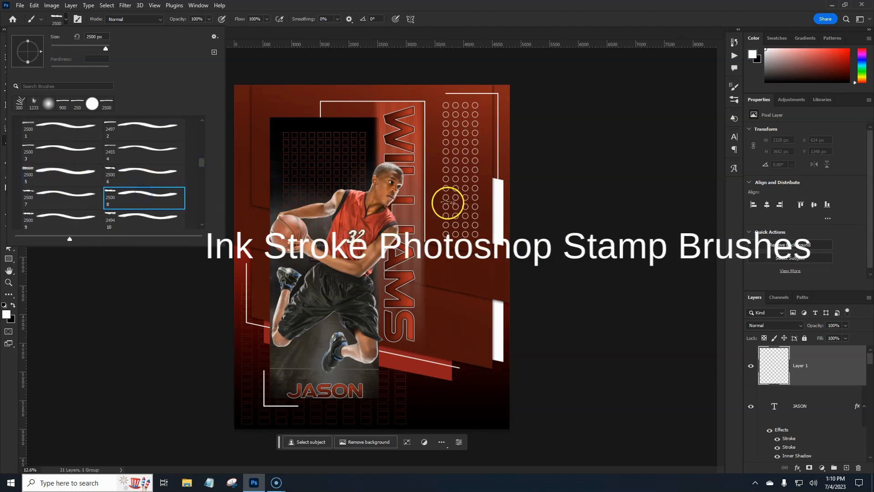
left_click(151, 149)
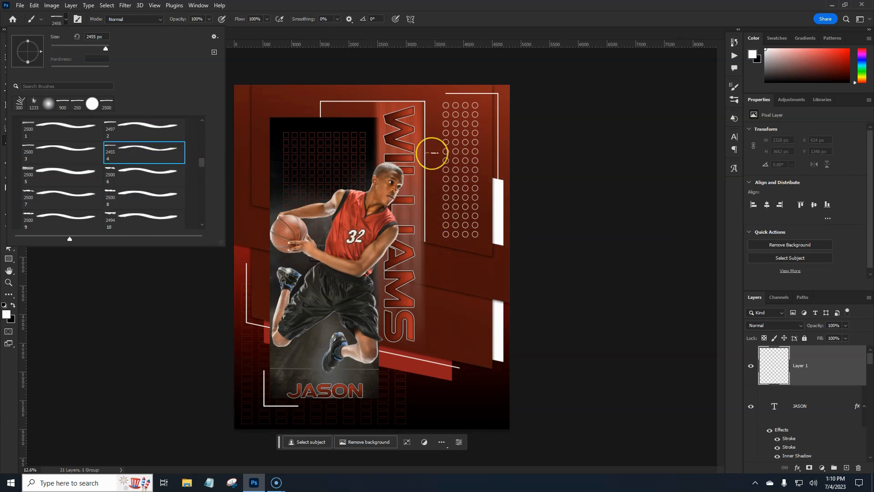
key("Escape")
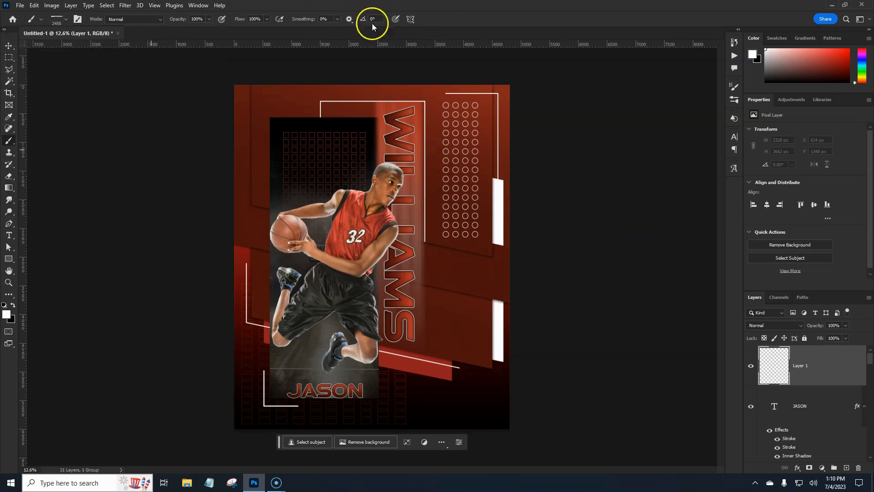
Set the brush size to 1000 px and stamp one horizontal white stroke in the poster's lower-right area, beside the surname
left_click(57, 20)
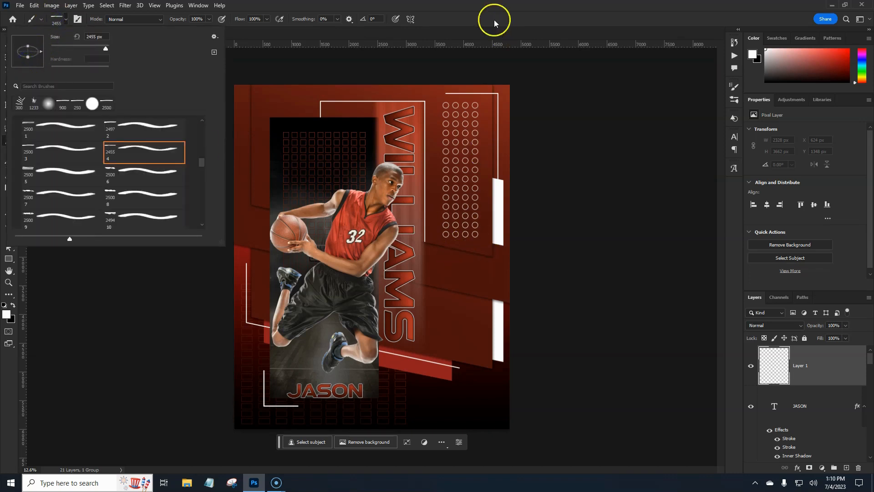
key("Escape")
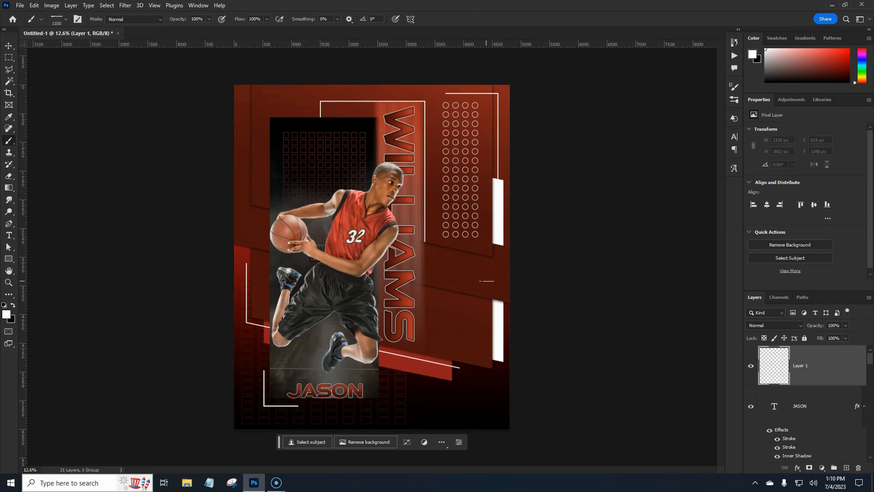
key("bracketleft")
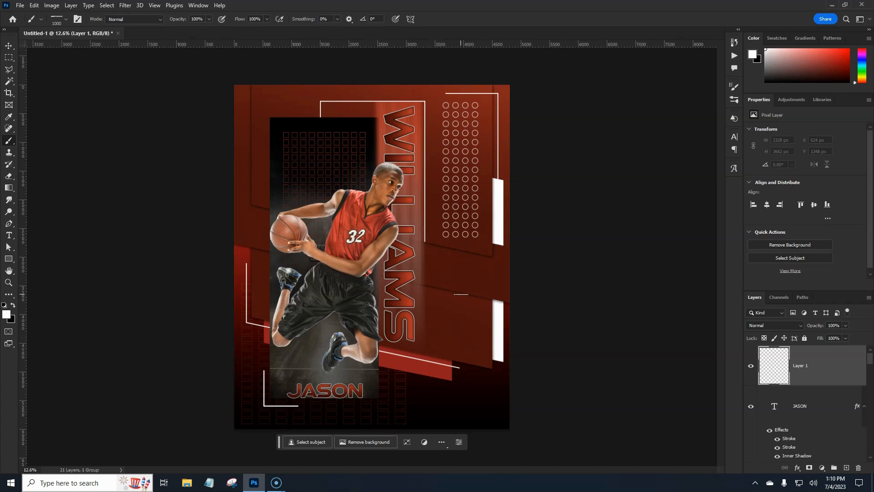
left_click(461, 295)
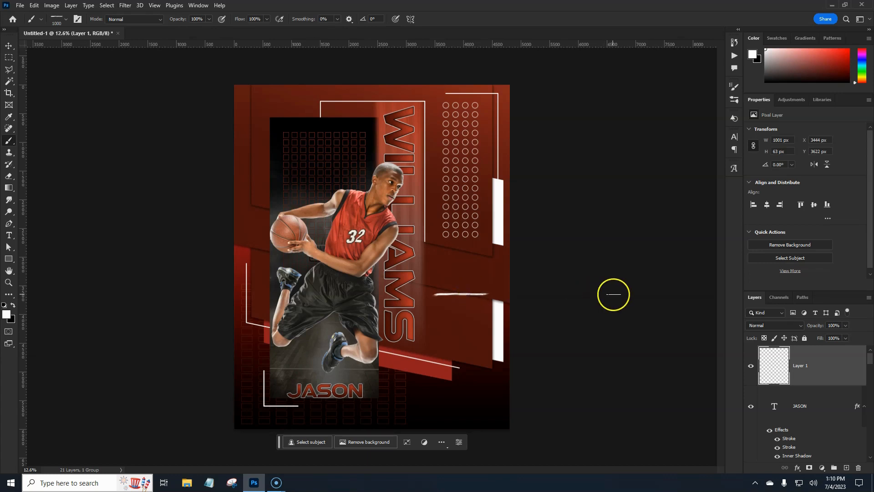
Duplicate the stroke layer 70 px lower, and repeat that duplicating move eleven more times to build a stack of 13 strokes
left_click(827, 362)
key("ctrl+j")
key("ctrl+t")
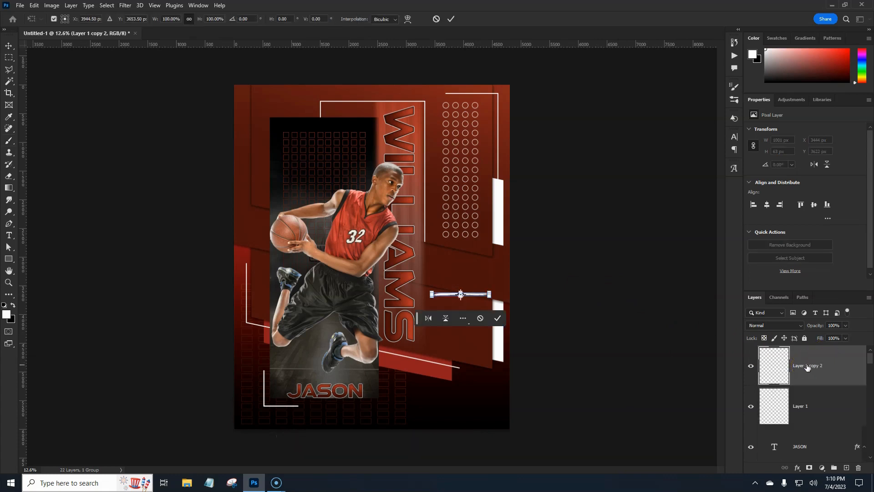
key("shift+Down")
key("shift+Down")
key("shift+Down")
key("shift+Down")
key("shift+Down")
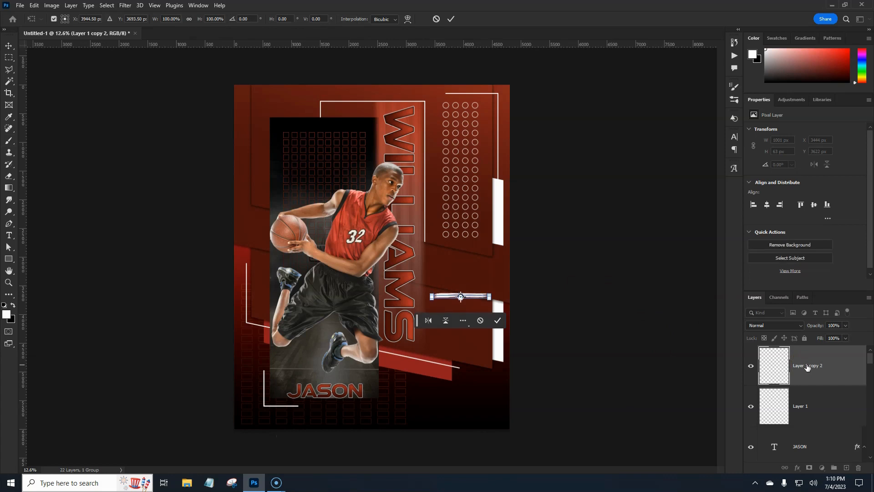
key("shift+Down")
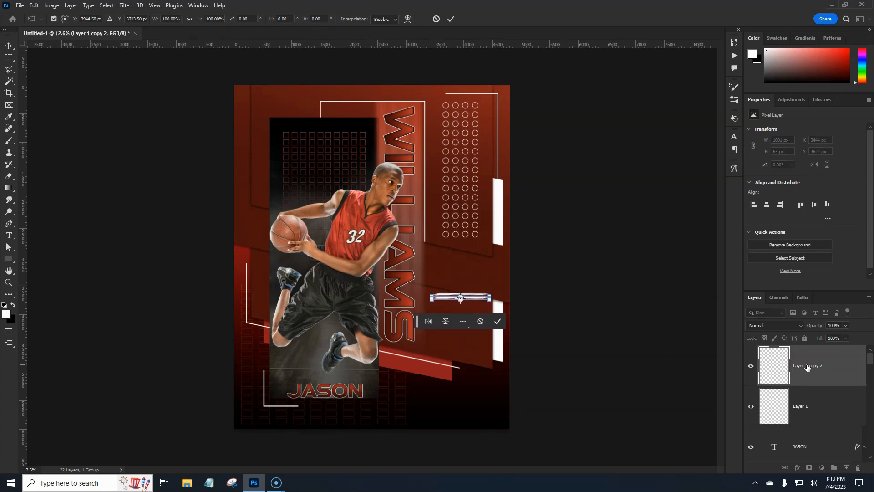
key("shift+Down")
key("Return")
key("b")
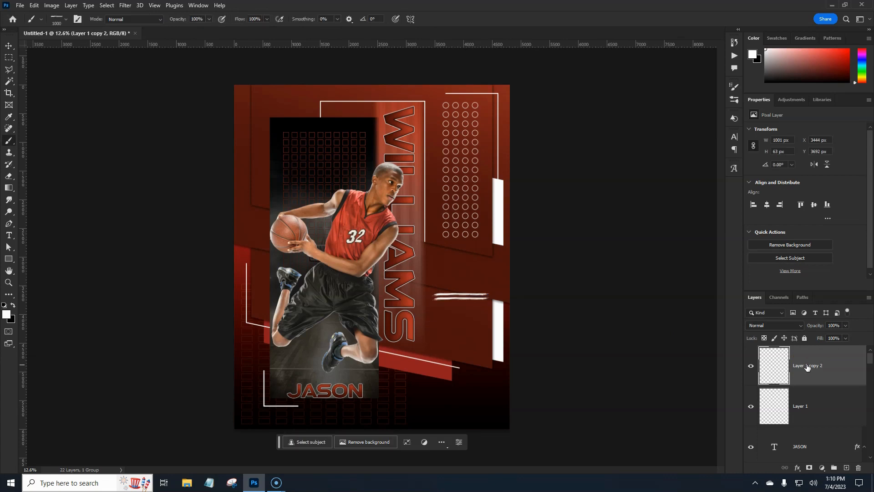
key("ctrl+shift+alt+t")
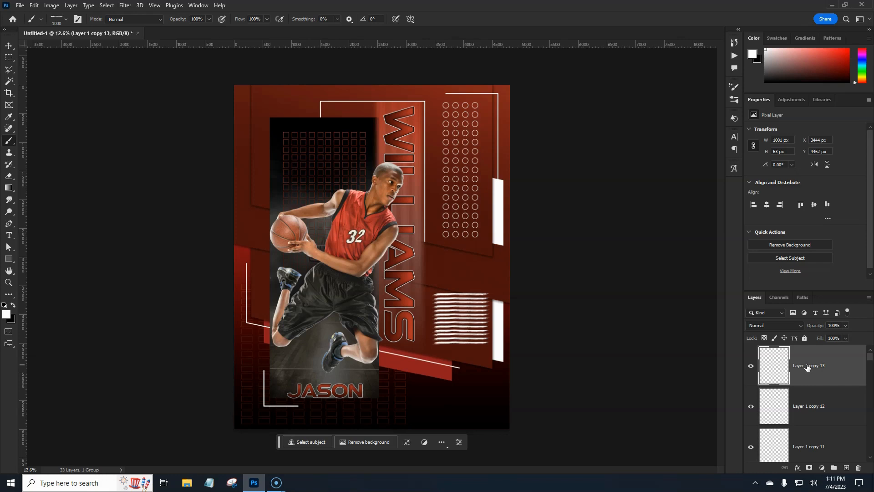
Merge the original stroke layer and all its copies into a single layer
scroll(844, 377, "down", 3)
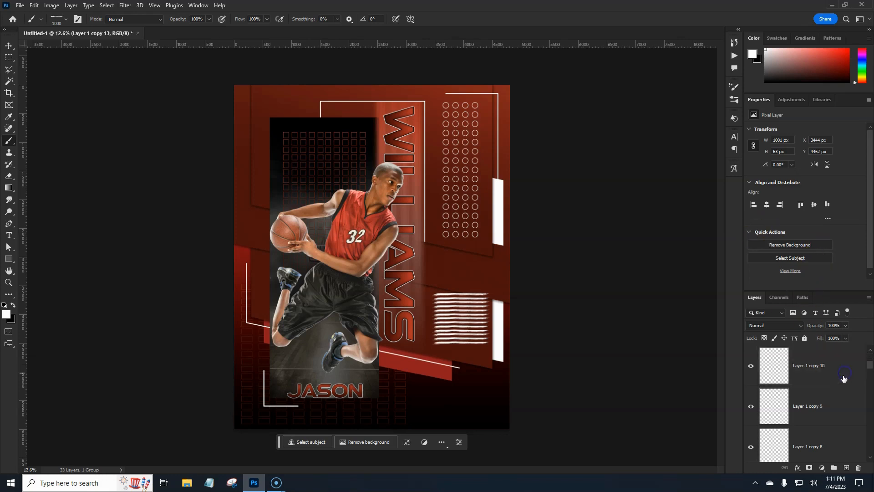
scroll(844, 378, "down", 7)
left_click(846, 379)
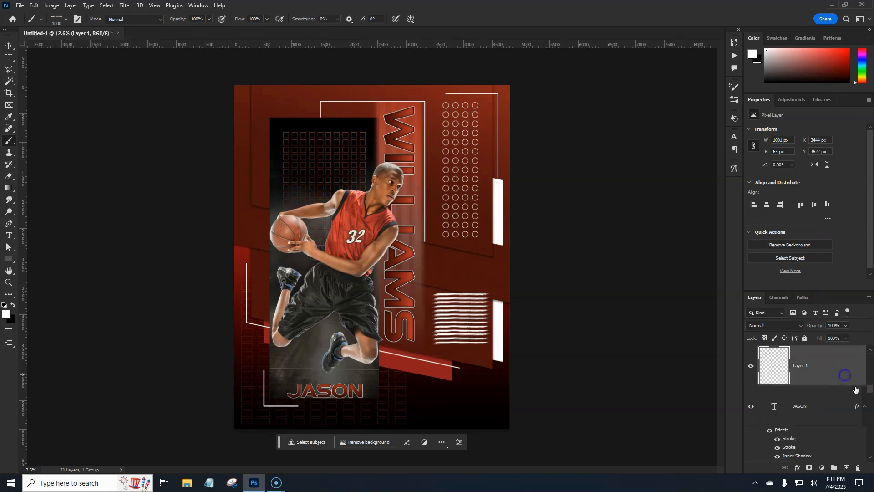
left_click_drag(869, 391, 870, 352)
left_click(841, 368, "shift")
right_click(840, 369)
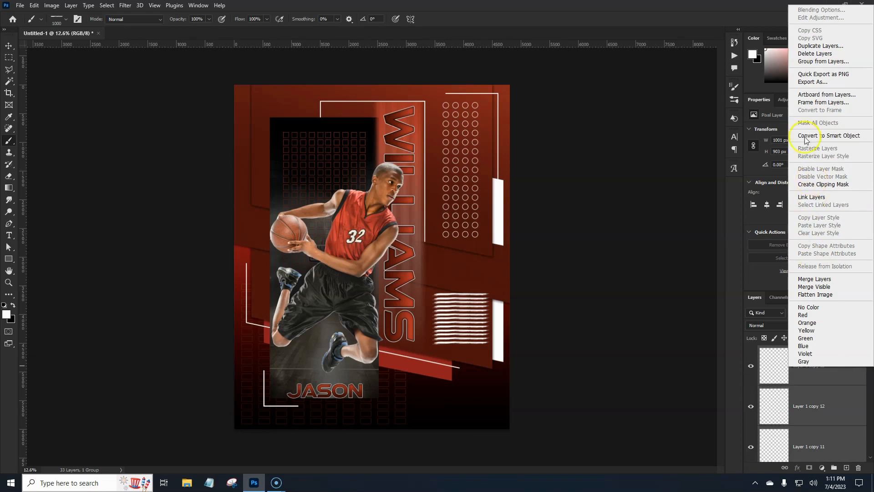
left_click(811, 280)
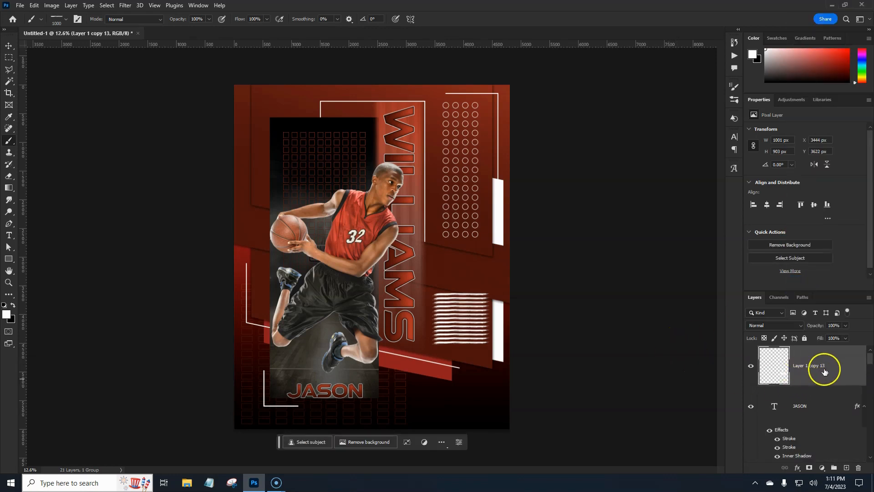
Skew the merged stroke block so its strokes slope down to the right, making it about 1049 px high
key("ctrl+t")
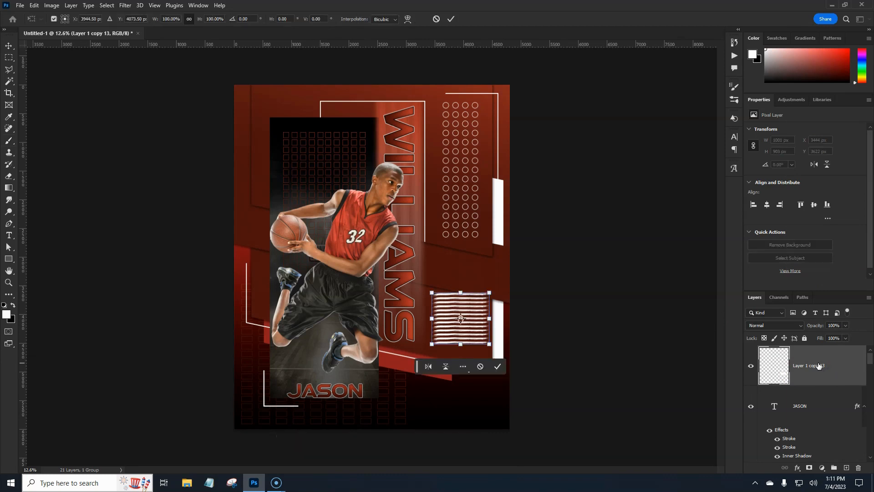
right_click(473, 313)
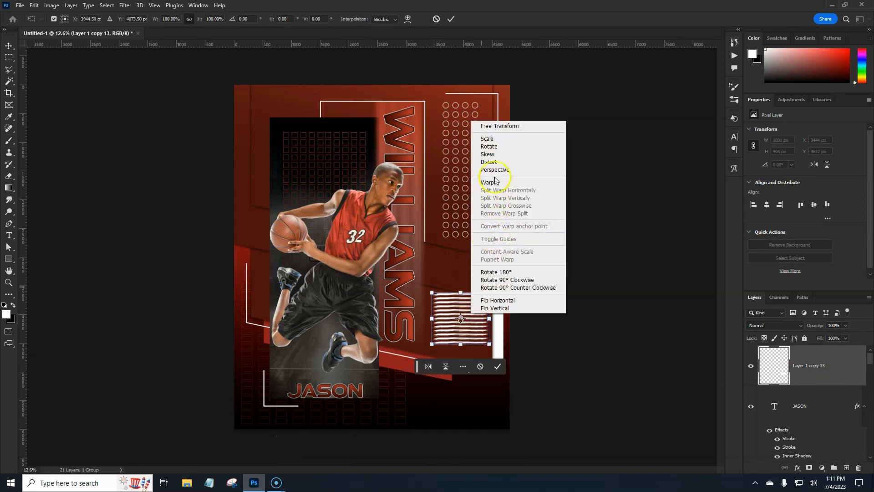
left_click(492, 154)
left_click_drag(489, 322, 478, 332)
key("Return")
key("b")
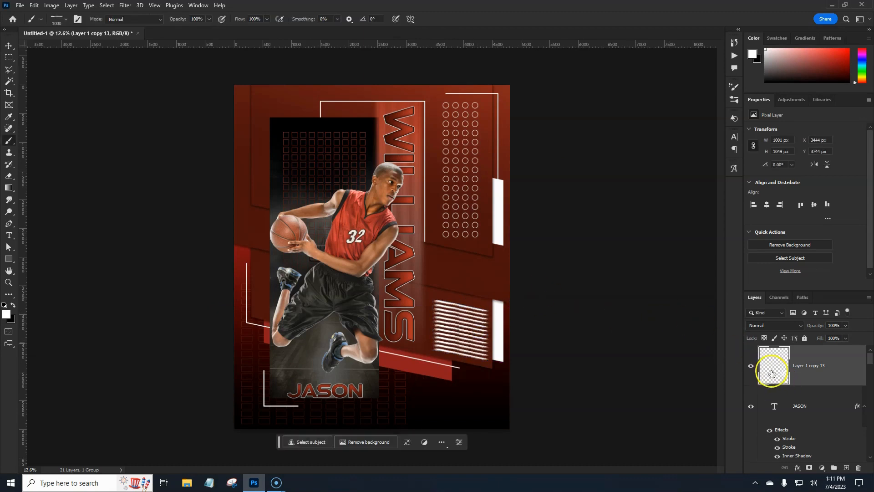
Add a layer mask to the stroke block and hide its right part with a black-filled rectangular selection
left_click(808, 469)
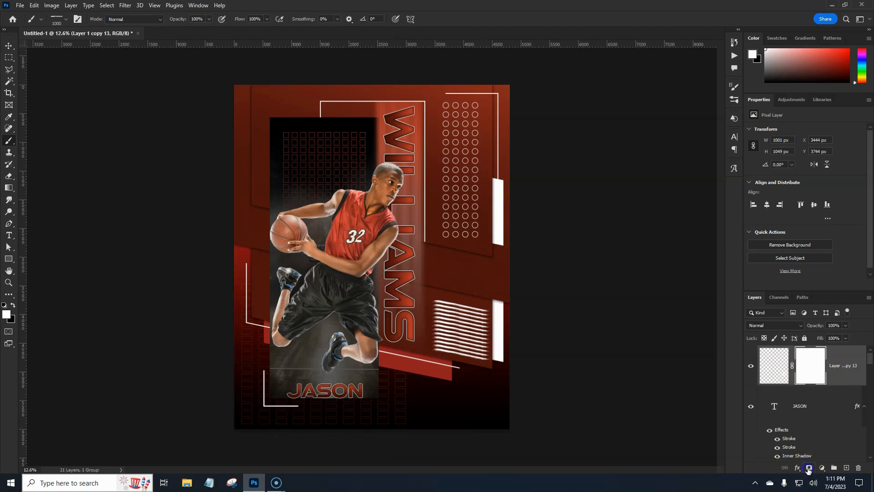
left_click(9, 58)
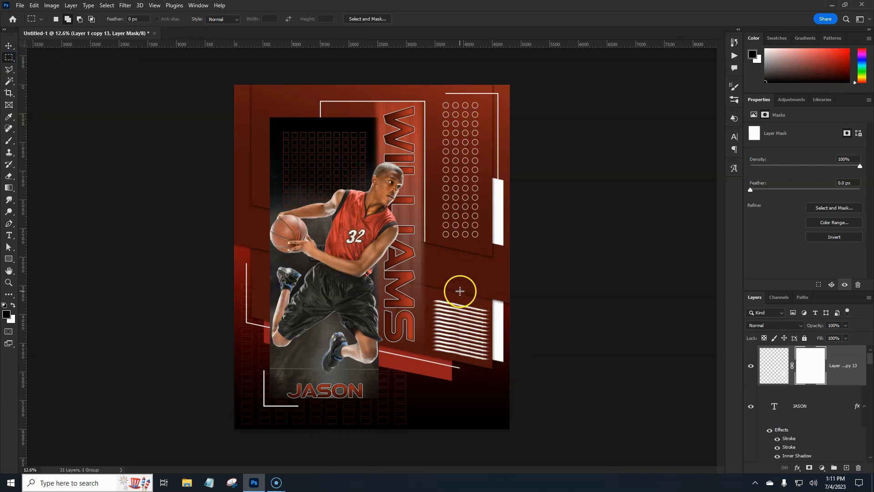
left_click_drag(460, 291, 515, 380)
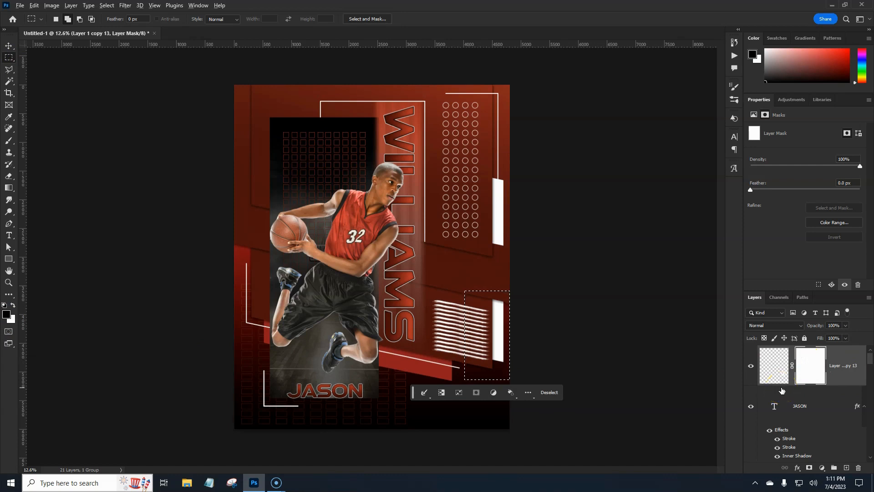
key("alt+BackSpace")
key("ctrl+d")
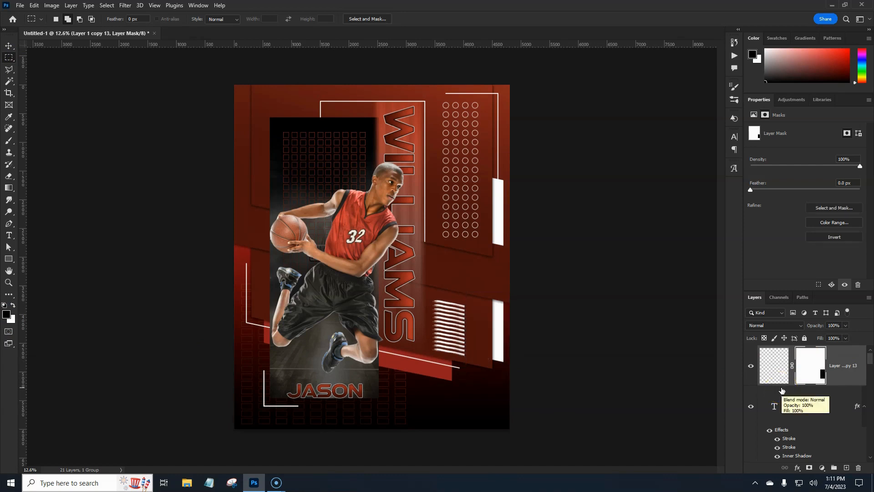
Move the masked stroke block to the right, closer to the lower white bar
key("ctrl+t")
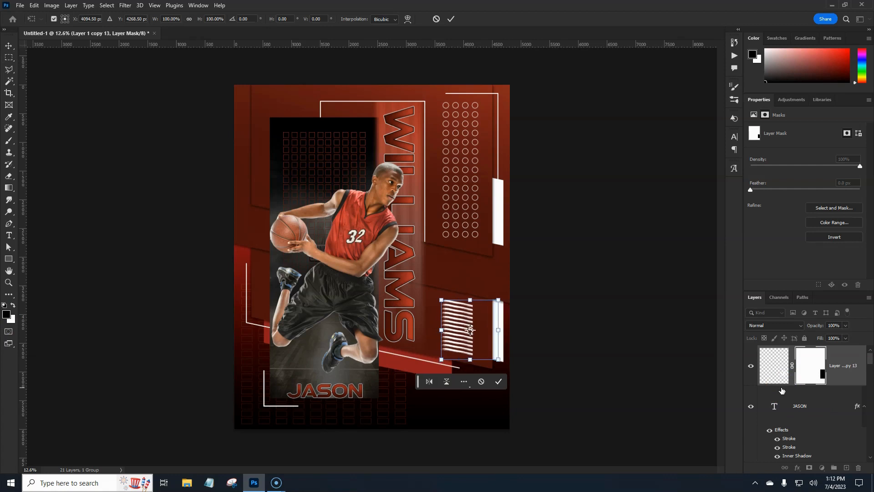
key("shift+Right")
key("shift+Right")
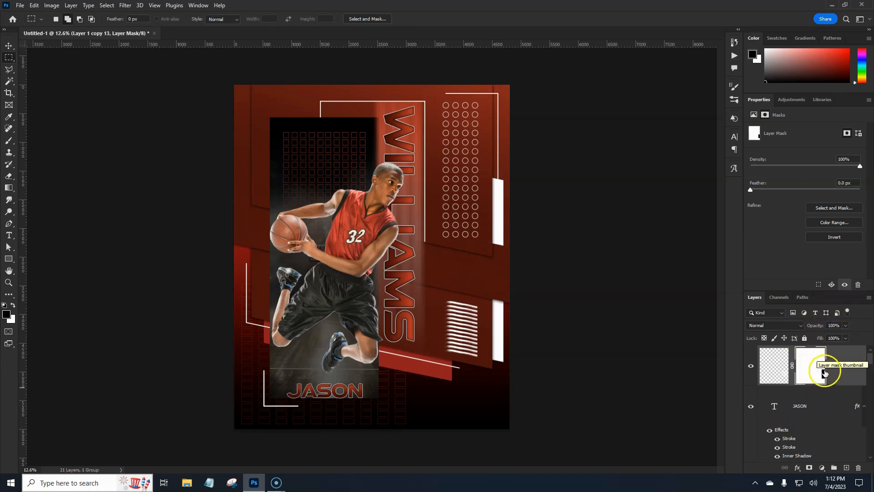
Hide the left edge of the lower stroke block with a black-filled rectangular selection on its mask, and apply the layer mask
left_click(810, 374)
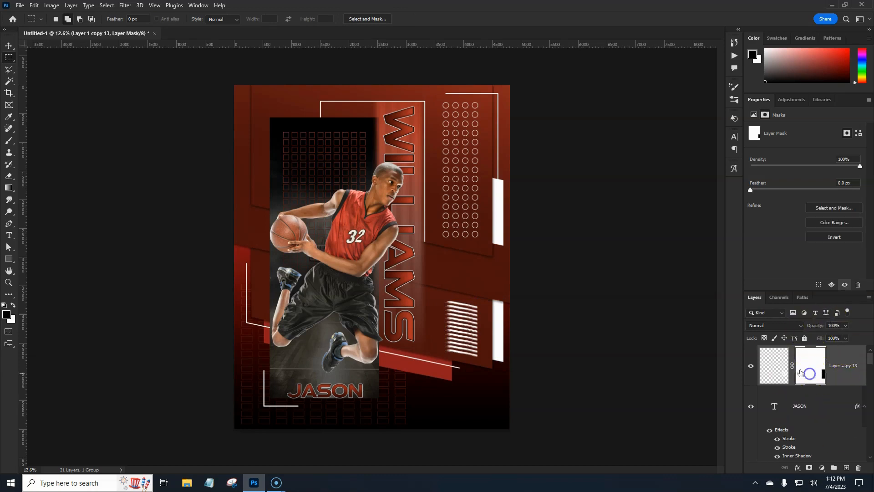
left_click_drag(433, 295, 453, 364)
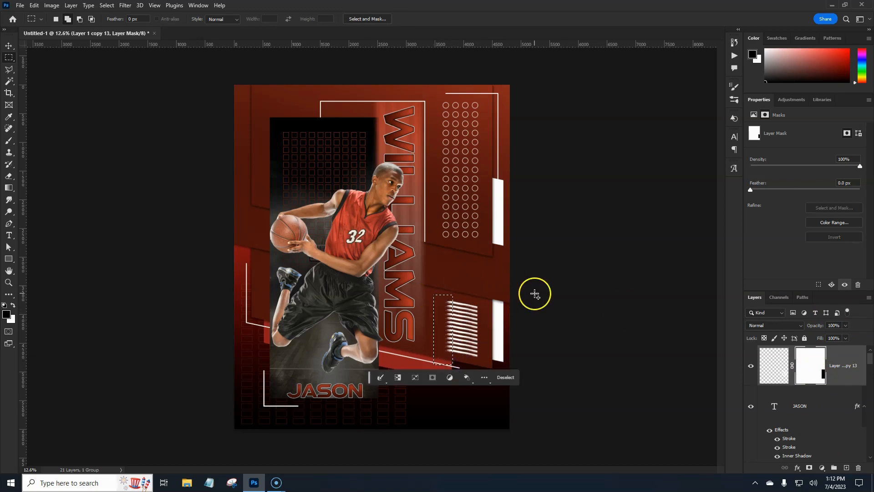
key("alt+BackSpace")
key("ctrl+d")
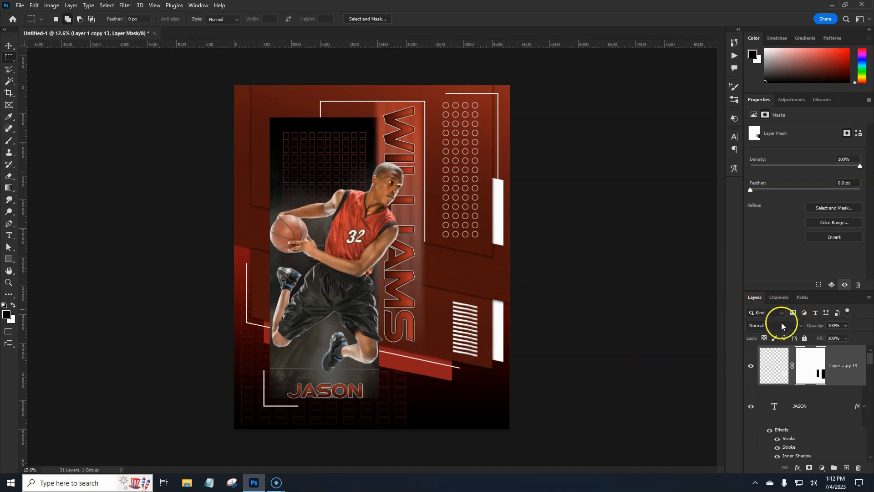
right_click(817, 374)
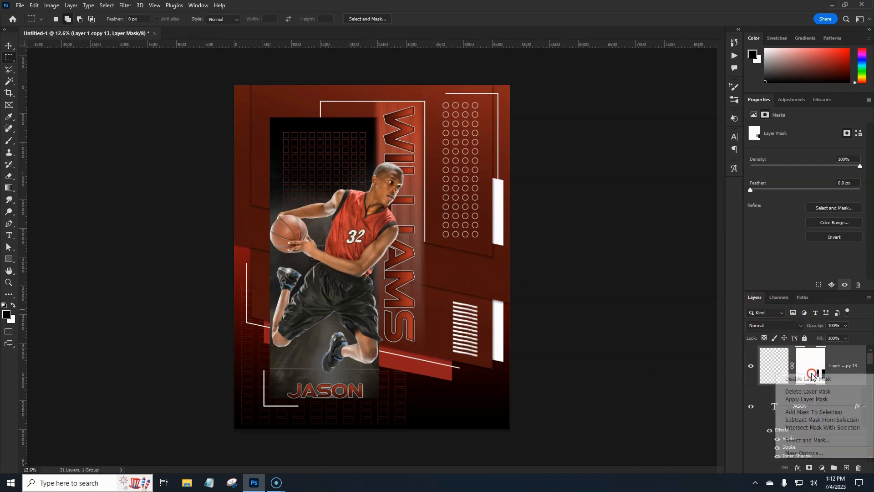
left_click(811, 399)
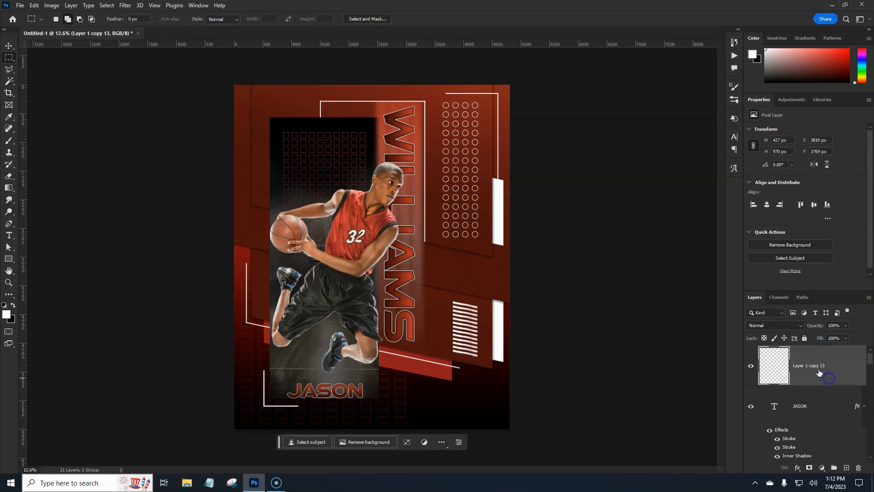
Duplicate the trimmed stroke block and move the copy to the poster's upper-left area, overlapping the black panel's corner
key("ctrl+j")
key("ctrl+t")
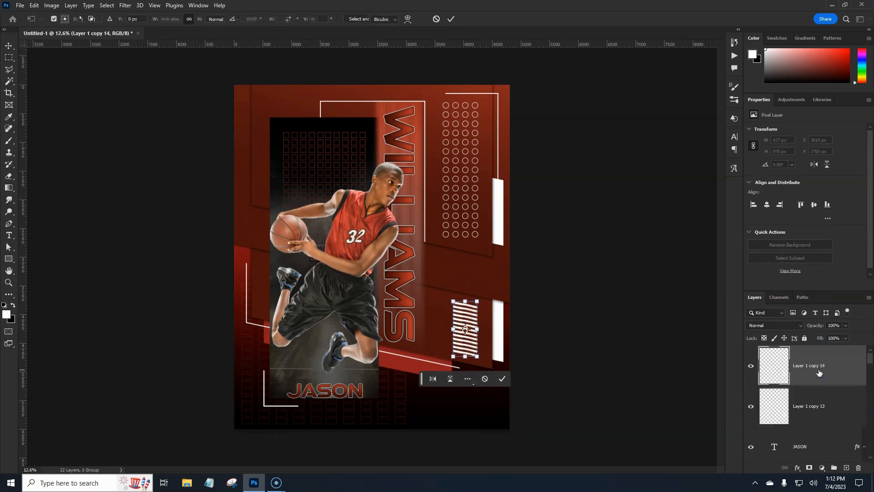
left_click_drag(468, 348, 270, 146)
key("Return")
Mask out the part of the copied stroke block overlapping the black panel with a black-filled selection about 595 by 1047 px, and apply the mask
key("m")
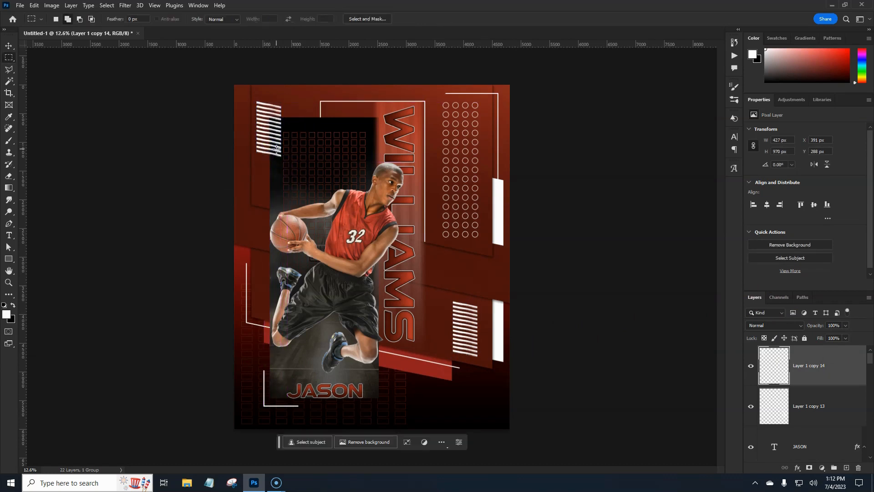
left_click(809, 467)
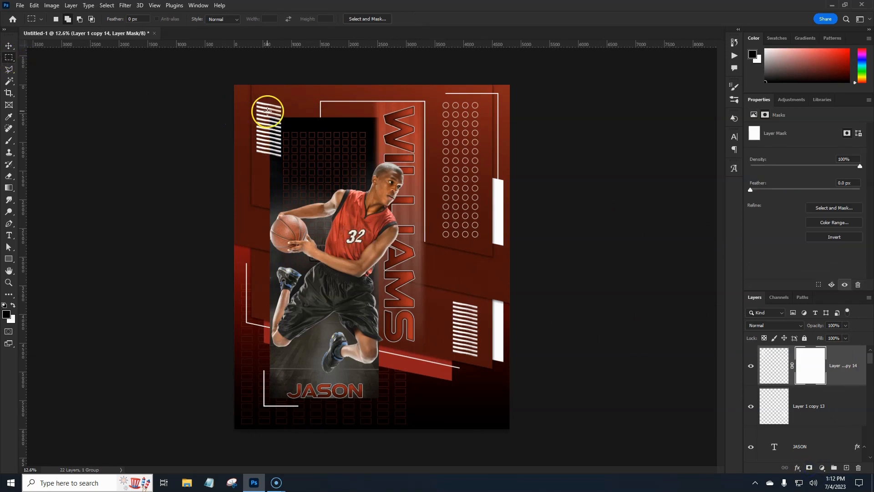
mouse_move(271, 118)
left_mouse_down()
mouse_move(310, 185)
mouse_move(301, 174)
left_mouse_up()
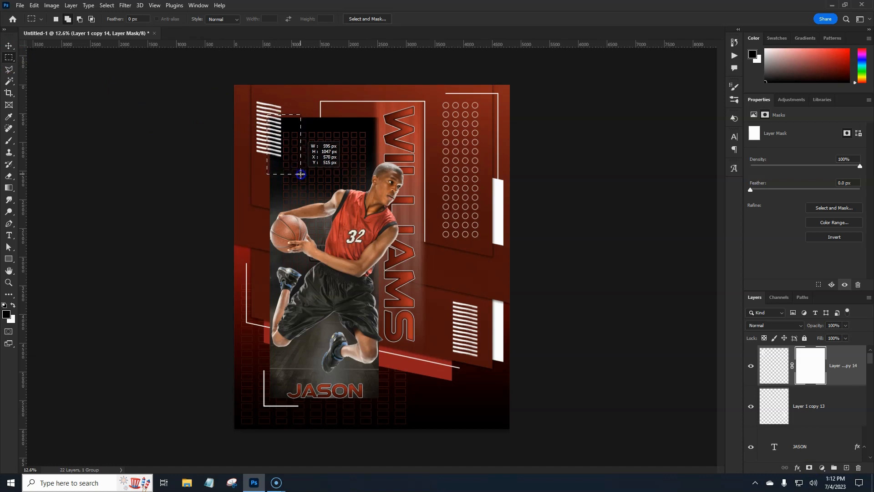
left_click_drag(301, 174, 301, 174)
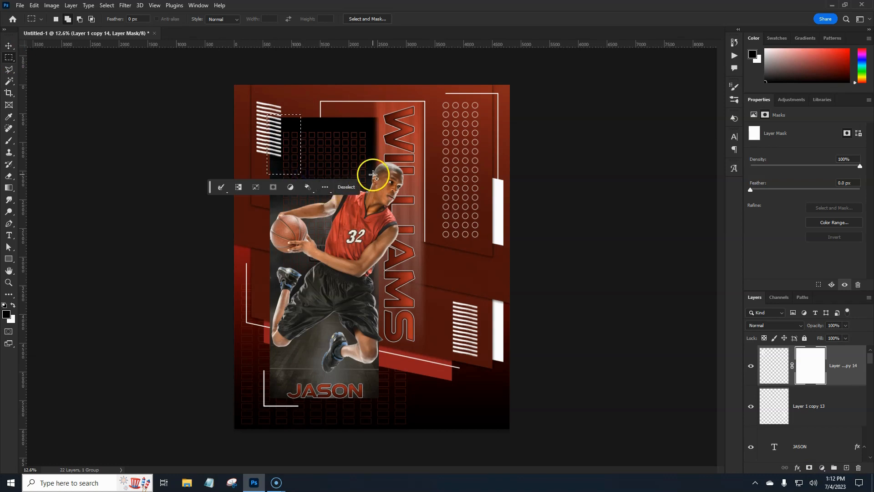
key("alt+BackSpace")
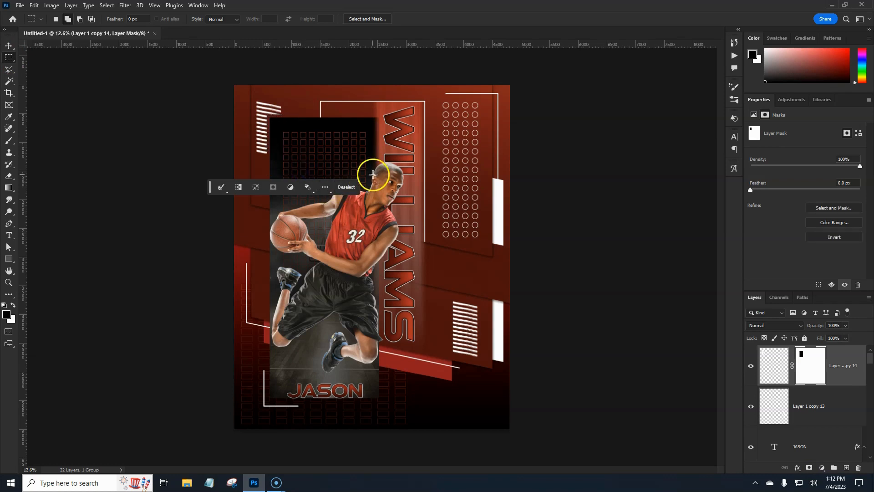
key("ctrl+d")
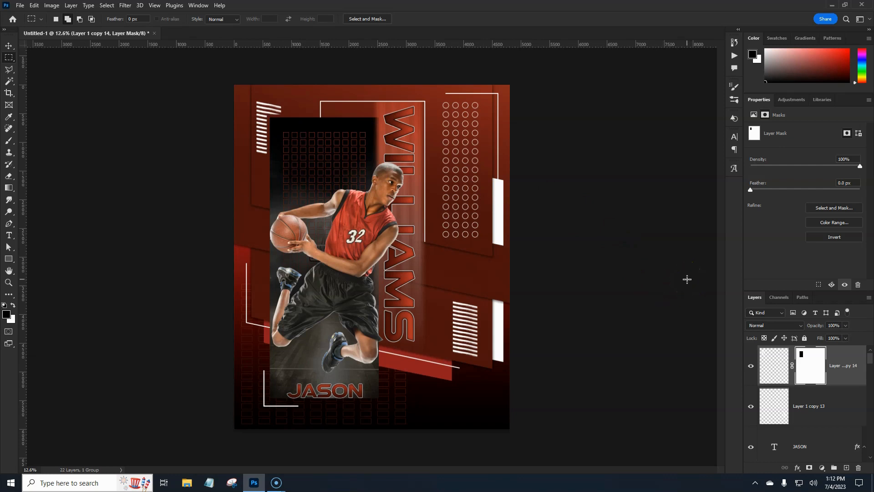
right_click(810, 363)
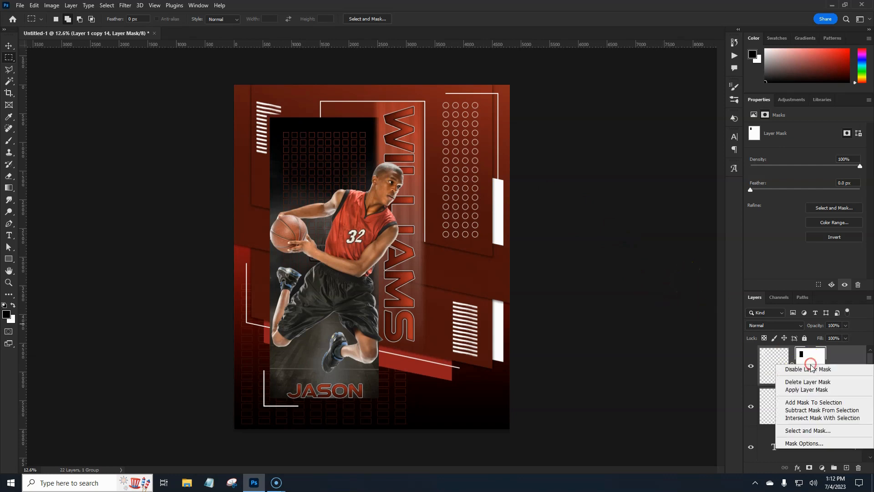
left_click(810, 391)
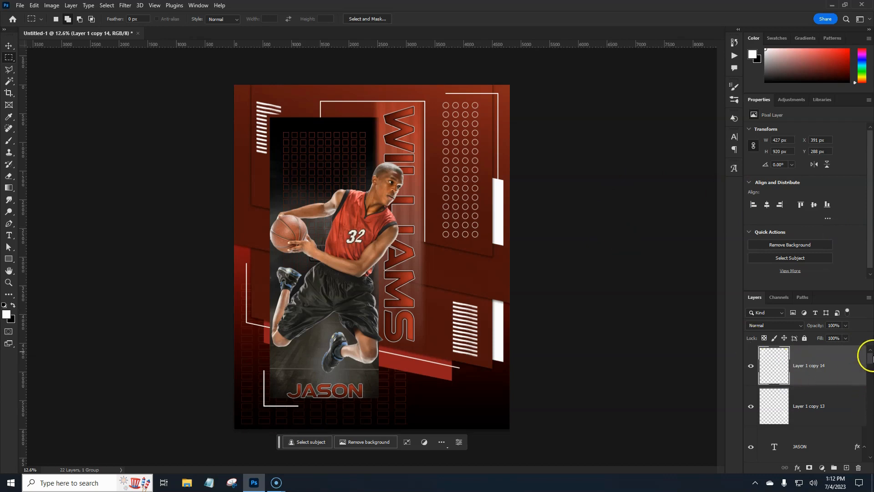
Collapse the bg group and add a new empty layer directly above it, below Rectangle 2
left_click_drag(869, 362, 870, 405)
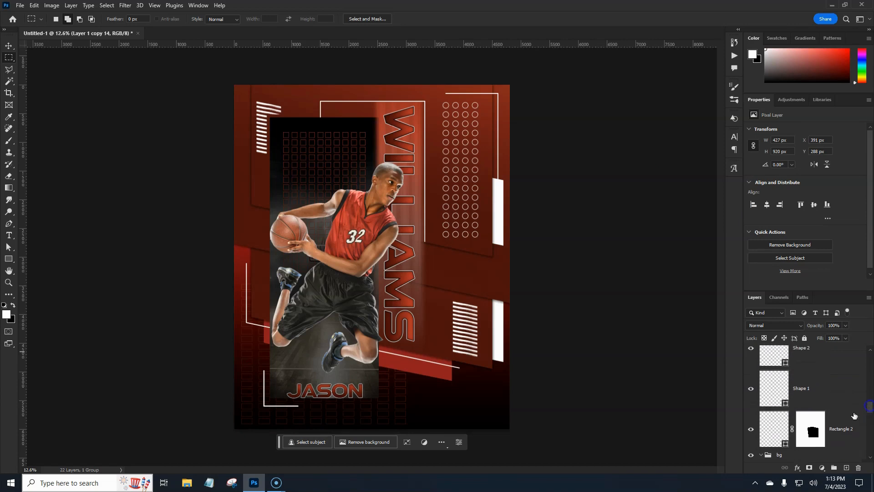
left_click(750, 431)
left_click(751, 431)
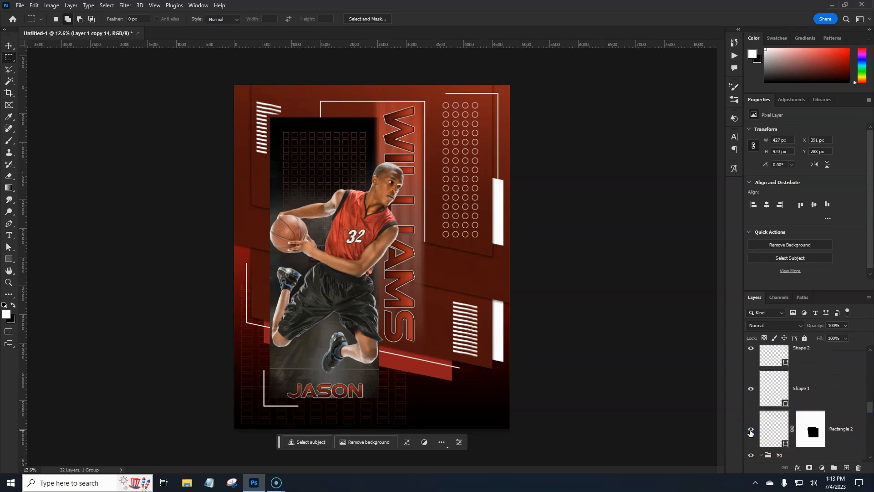
left_click(788, 448)
left_click_drag(869, 410, 869, 418)
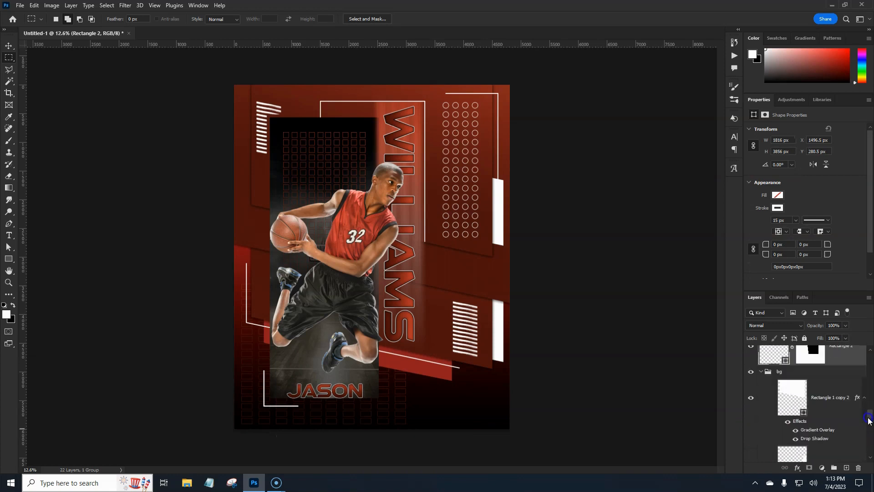
left_click(761, 372)
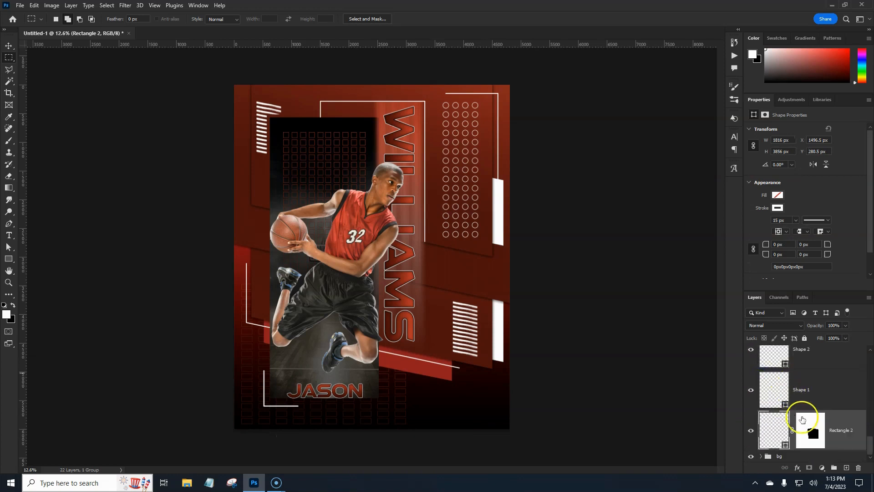
left_click(796, 456)
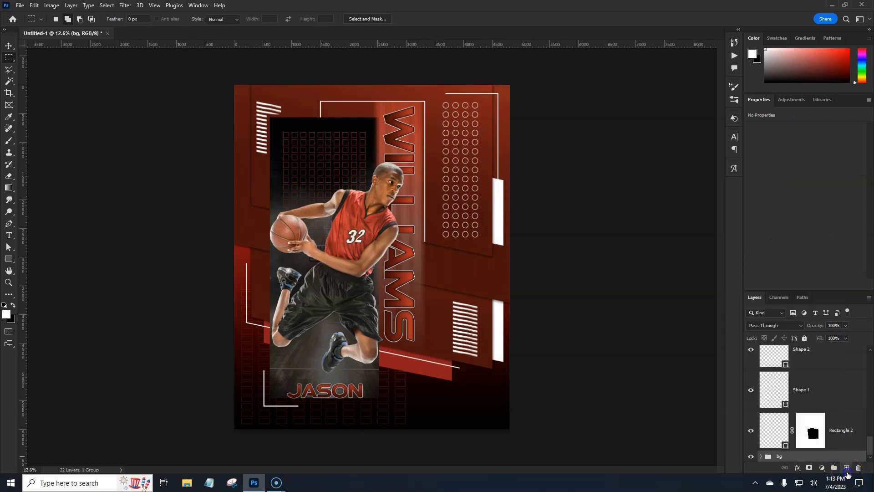
left_click(847, 469)
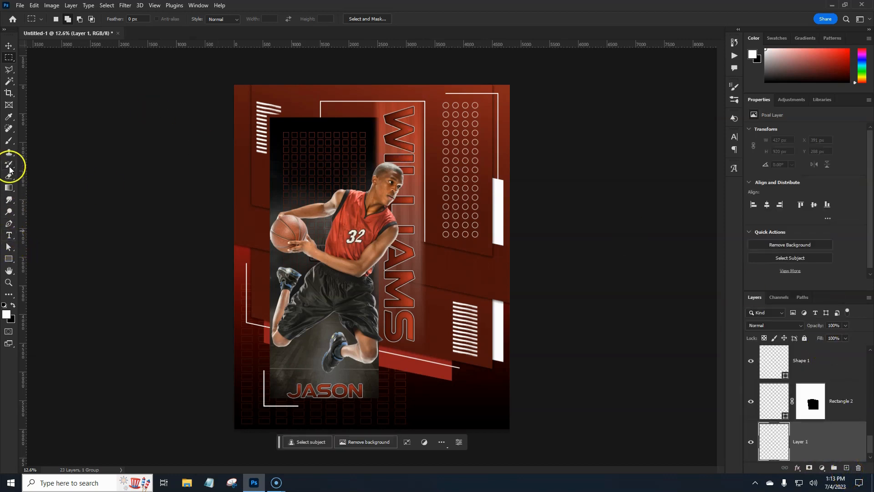
Choose the A_Dust_Brush_07 tip from the Dust Brushes set for the Brush tool
left_click(8, 144)
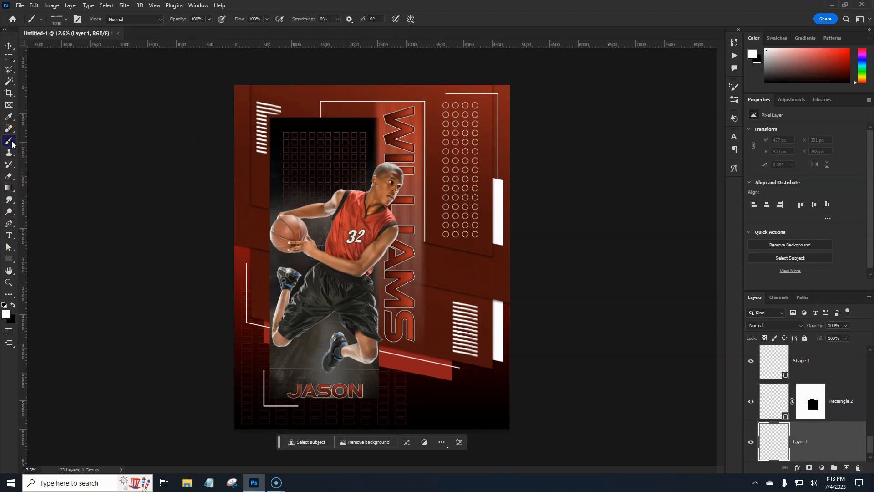
left_click(57, 19)
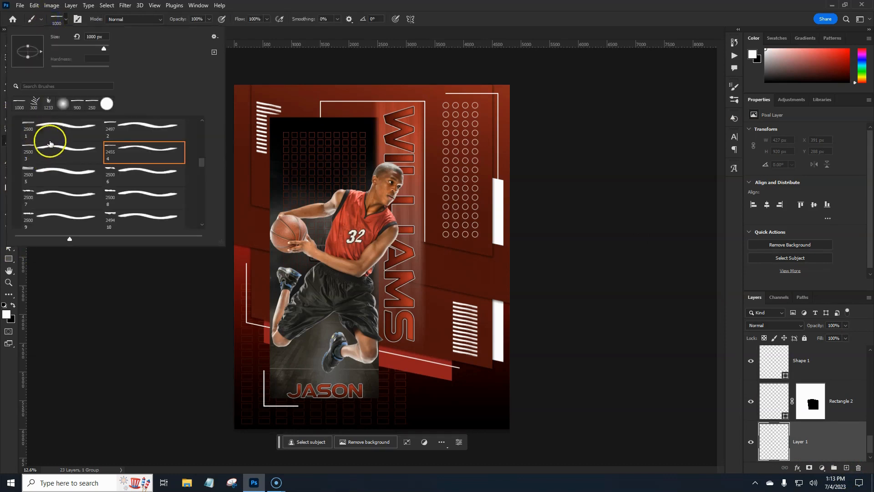
left_click_drag(202, 162, 202, 135)
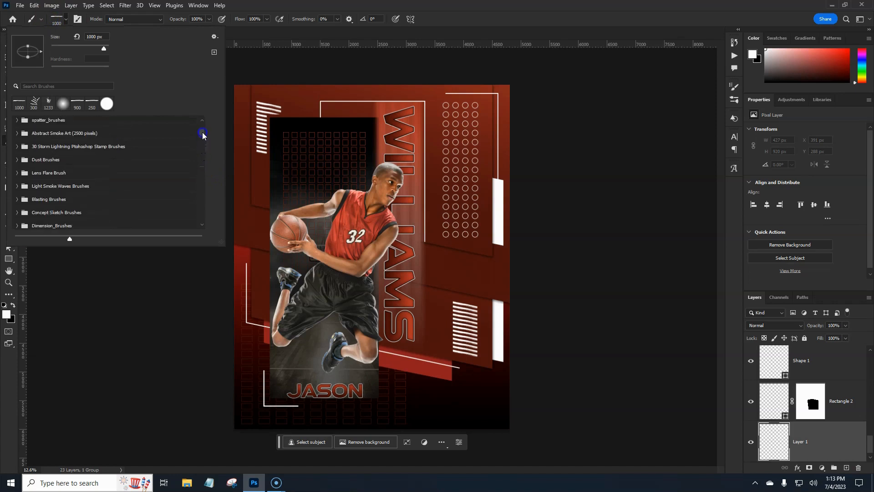
left_click(17, 160)
scroll(78, 185, "down", 2)
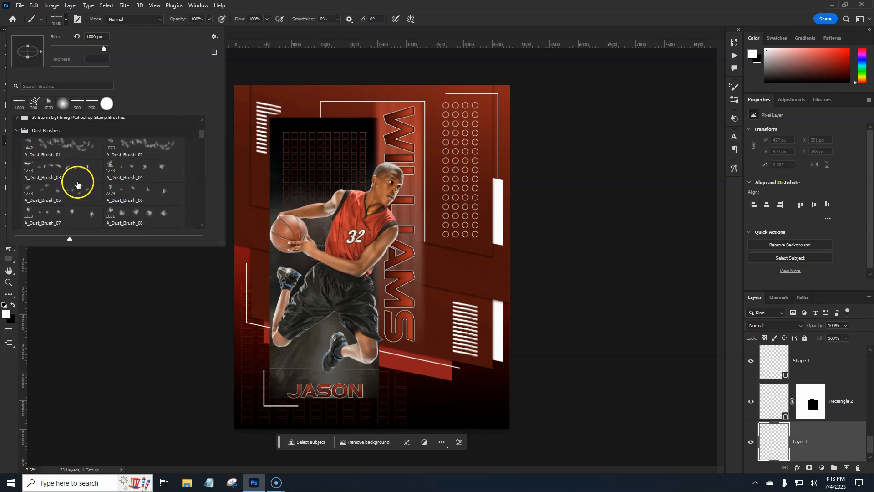
scroll(75, 173, "down", 1)
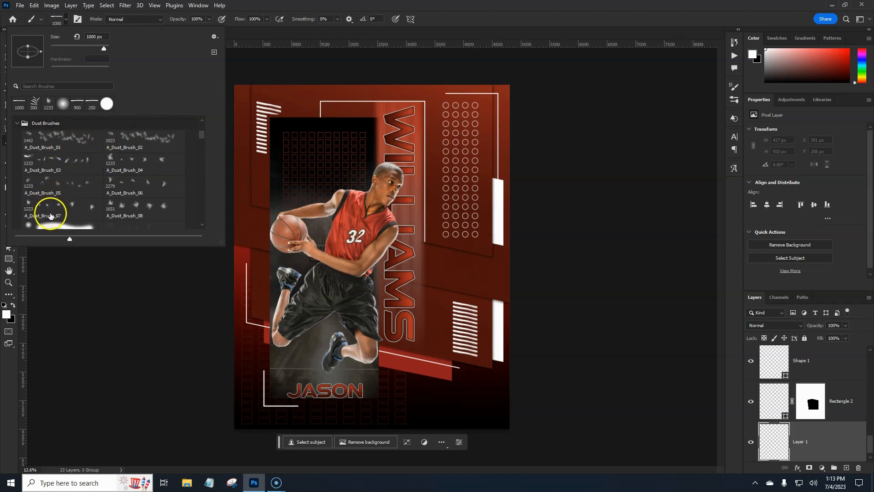
left_click(64, 206)
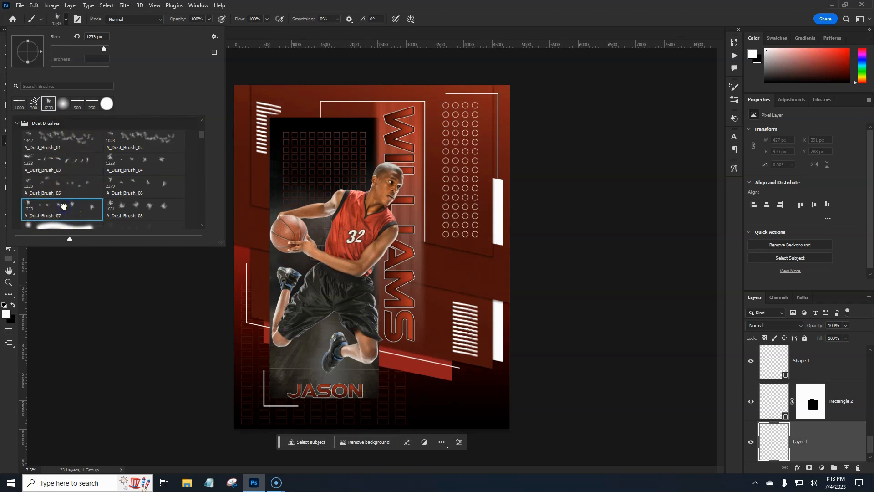
left_click(414, 60)
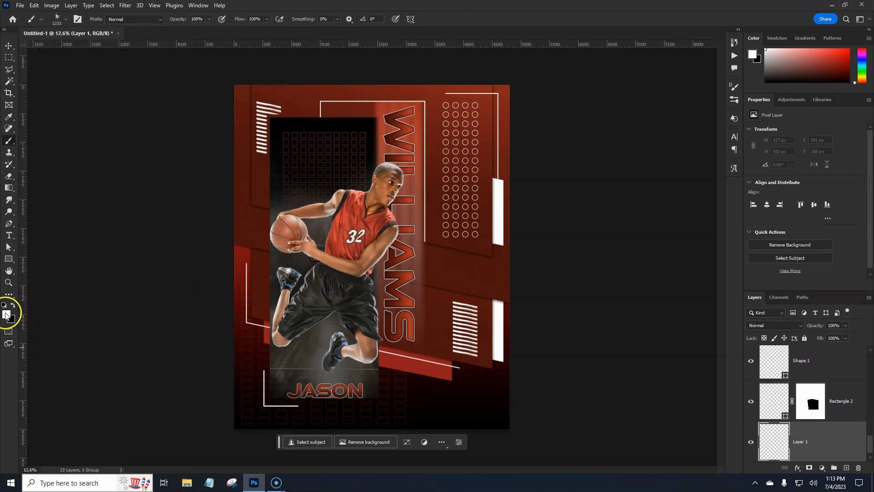
Paint white dust all around the poster's background on the new layer, finishing with the brush enlarged to 4800 px
left_click(256, 340)
left_click(264, 269)
left_click(255, 225)
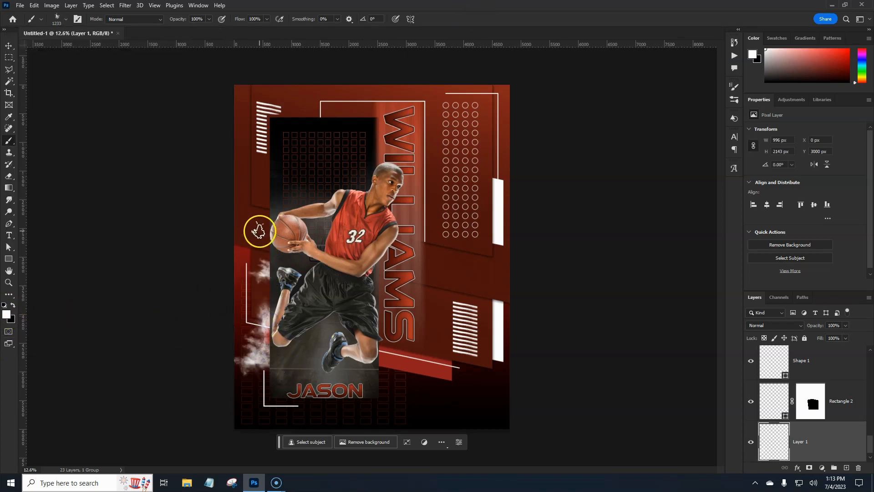
left_click(256, 196)
left_click(266, 156)
left_click(260, 90)
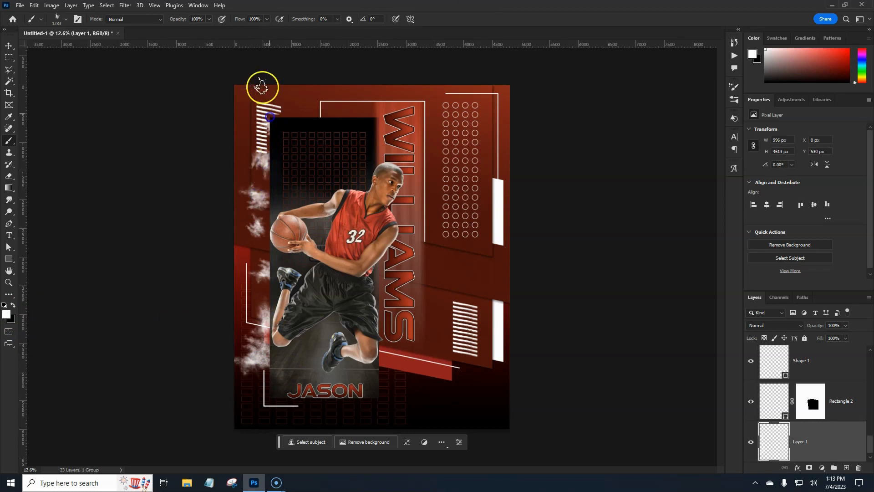
left_click(314, 113)
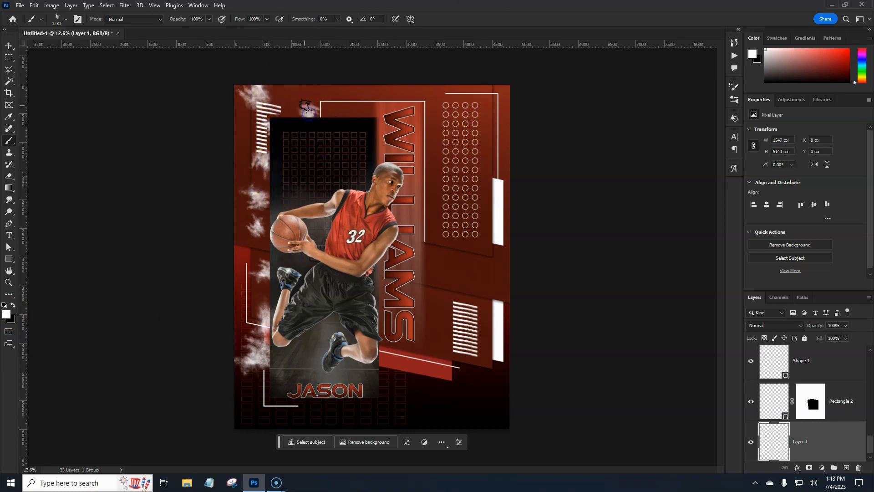
left_click(304, 104)
left_click(332, 110)
left_click(380, 117)
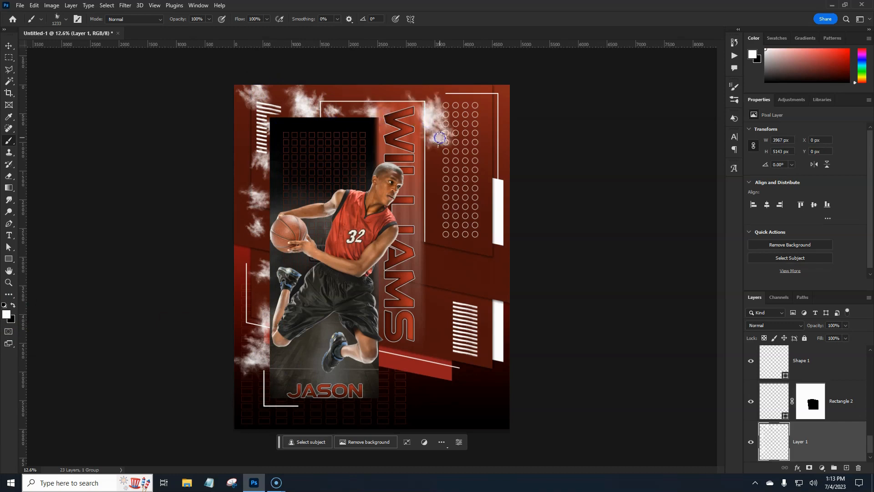
left_click(497, 117)
left_click(467, 115)
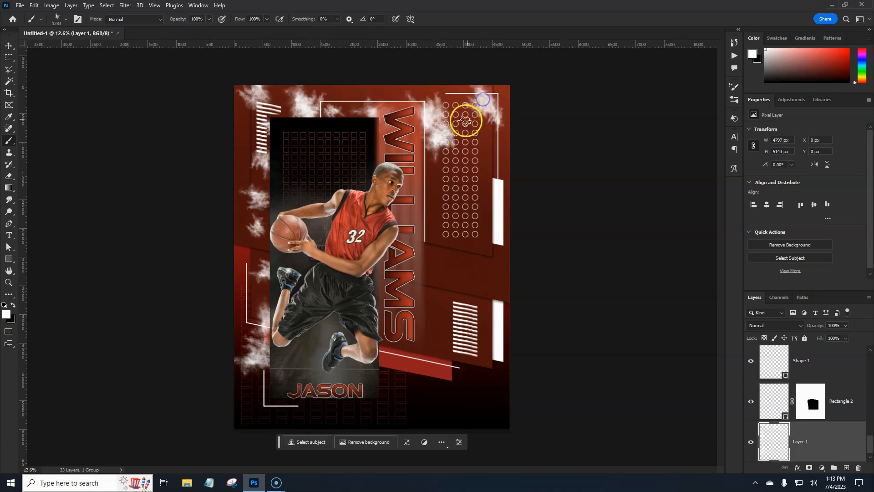
left_click(485, 148)
mouse_move(484, 175)
left_mouse_down()
mouse_move(447, 186)
mouse_move(423, 250)
mouse_move(447, 267)
mouse_move(479, 264)
mouse_move(465, 263)
mouse_move(504, 289)
left_mouse_up()
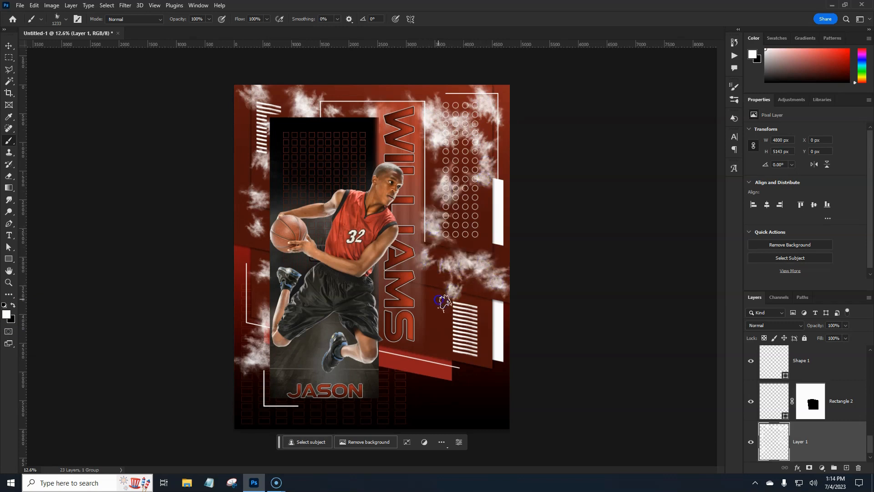
mouse_move(443, 302)
left_mouse_down()
mouse_move(417, 326)
mouse_move(432, 323)
mouse_move(437, 363)
mouse_move(473, 380)
mouse_move(453, 393)
mouse_move(359, 385)
mouse_move(294, 305)
mouse_move(257, 158)
mouse_move(300, 130)
mouse_move(359, 116)
left_mouse_up()
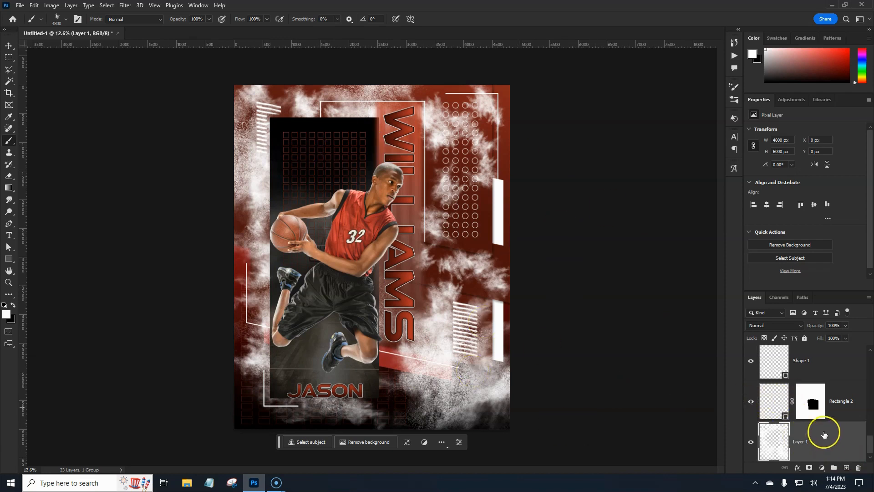
Apply a Gaussian Blur with a 10 px radius to the white background dust on Layer 1
left_click(123, 6)
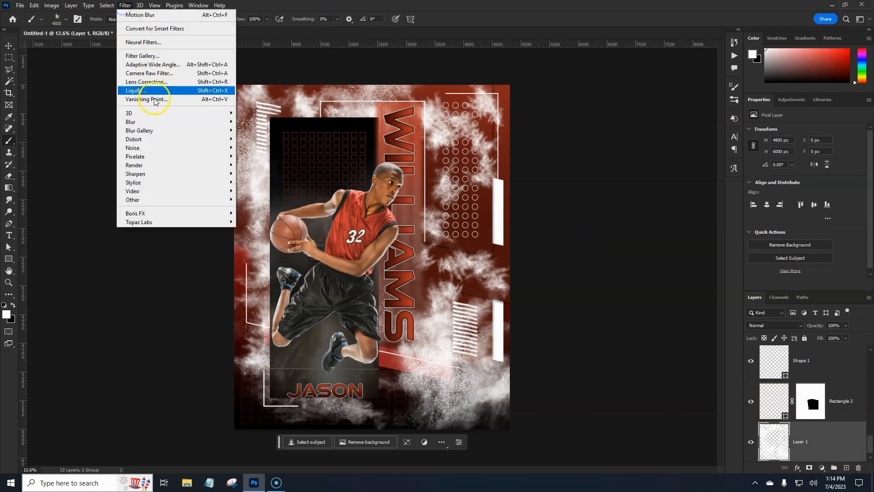
mouse_move(173, 121)
left_click(261, 156)
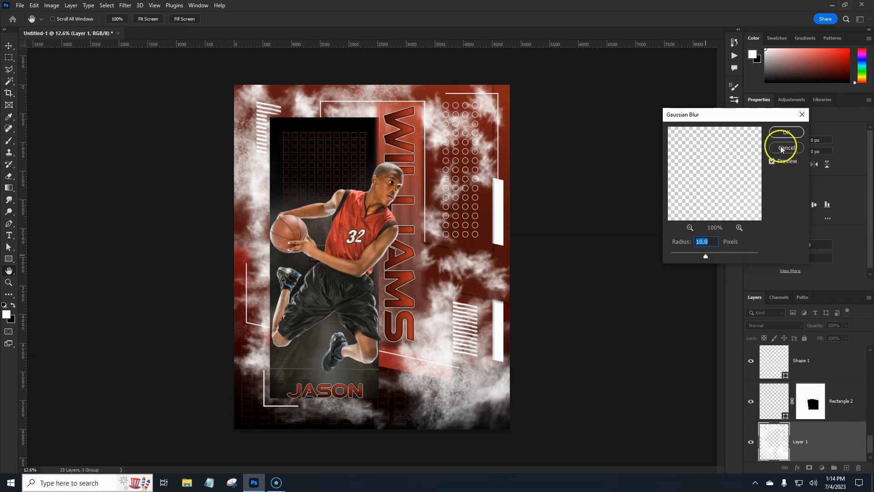
left_click(787, 132)
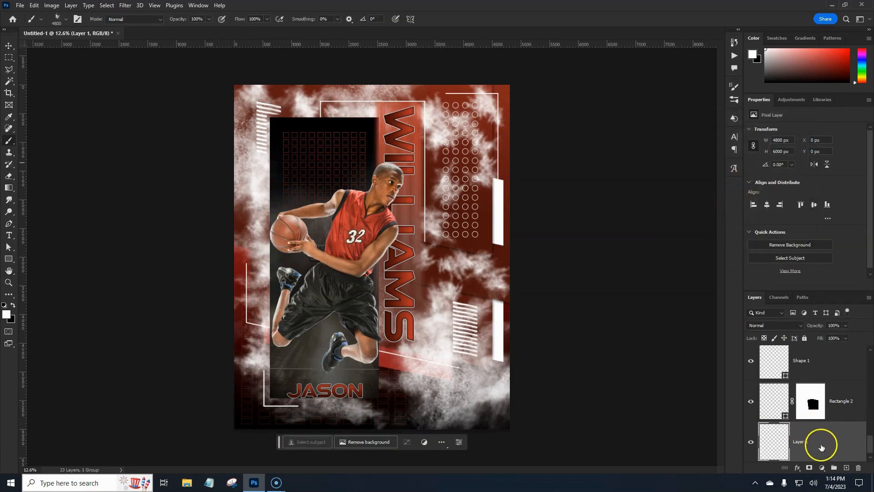
Set the background dust layer's blend mode to Soft Light and its opacity to 48%
left_click_drag(869, 444, 869, 452)
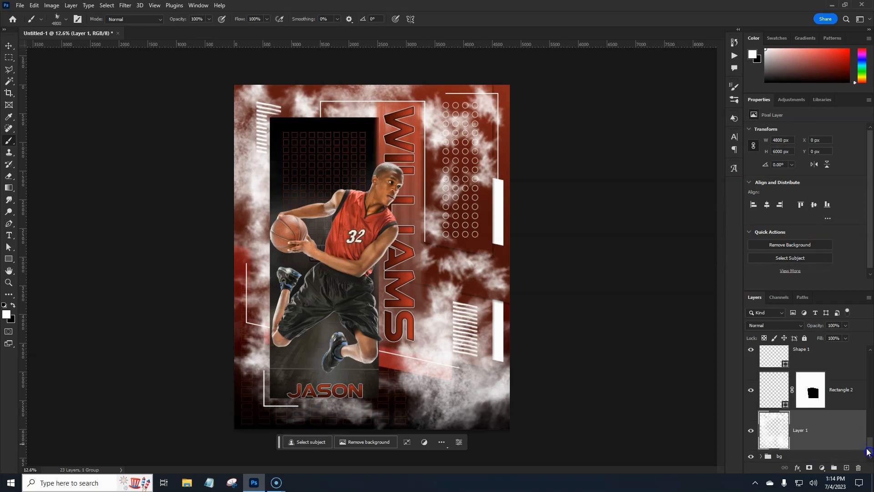
left_click(792, 324)
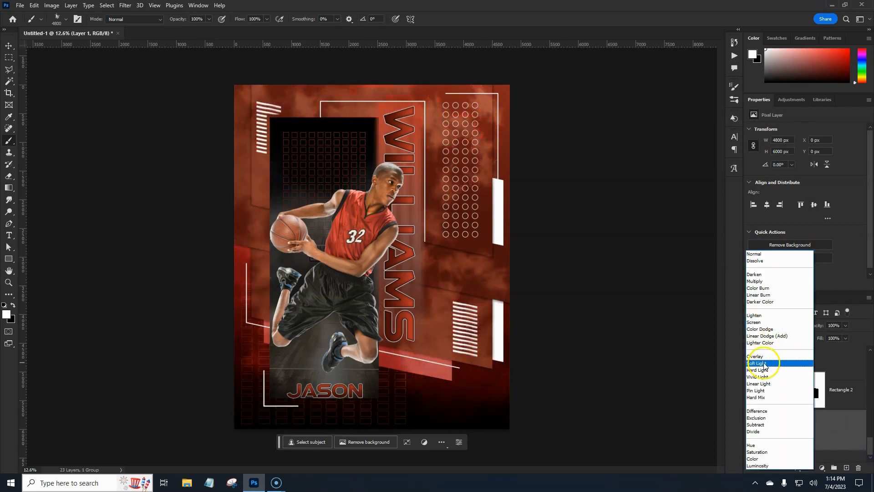
left_click(765, 363)
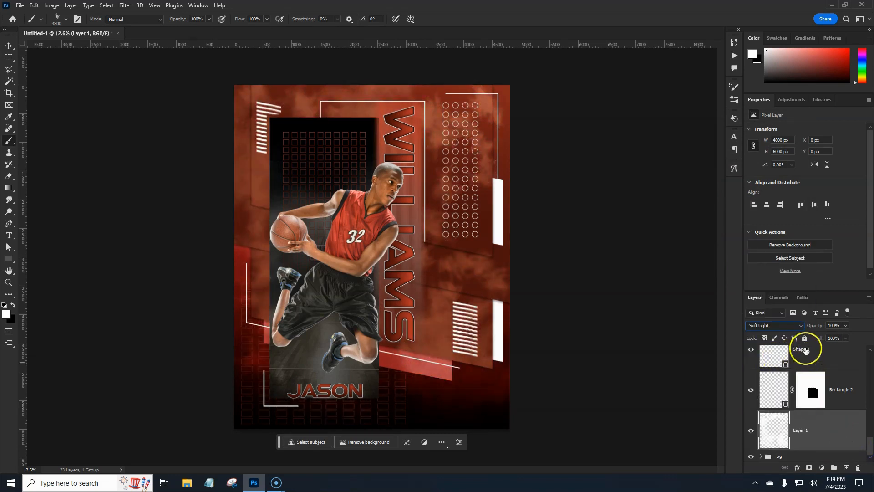
left_click_drag(799, 332, 798, 331)
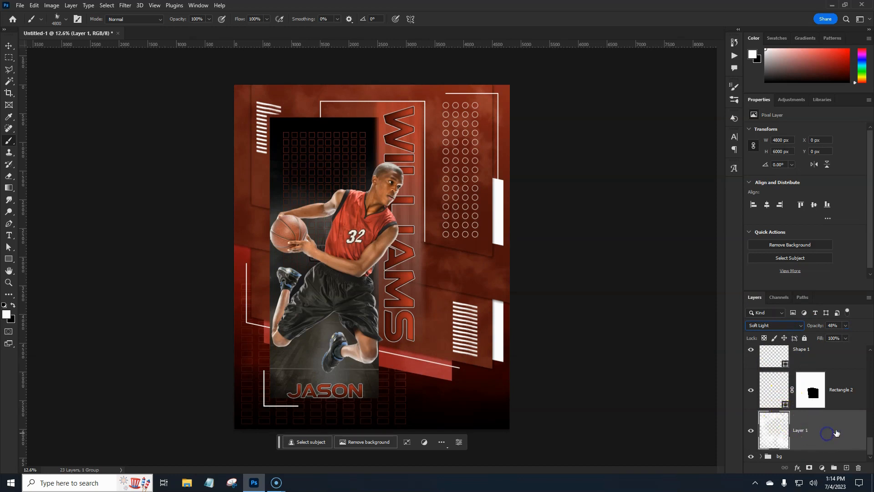
Add an empty layer between the player and the vertical last-name layer, and paint white dust around the player with the 4800 px dust brush
left_click_drag(869, 449, 872, 373)
left_click(817, 367)
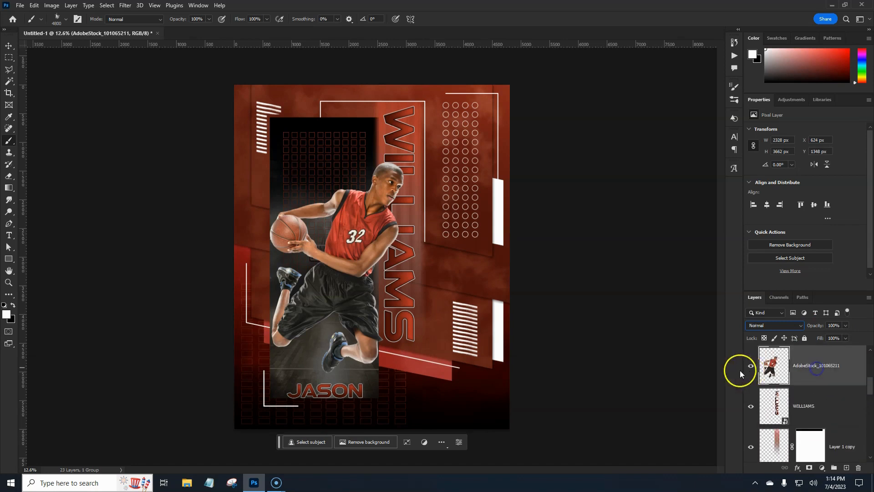
left_click(826, 396)
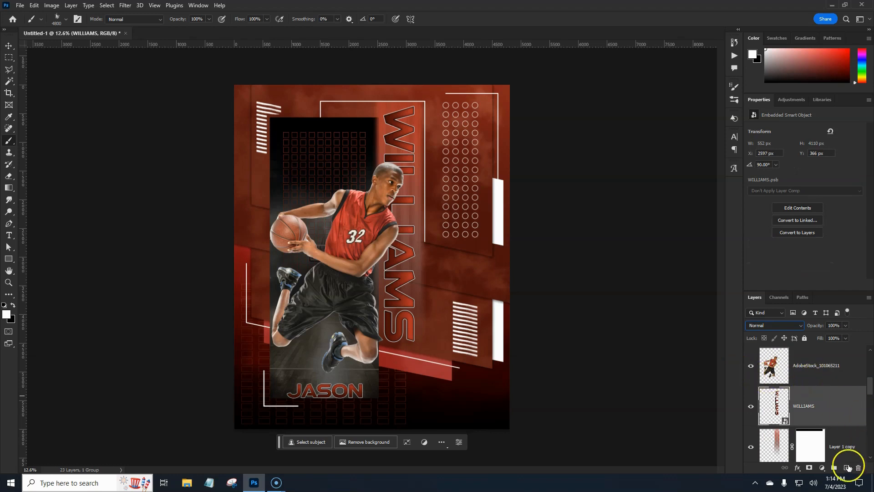
left_click(846, 466)
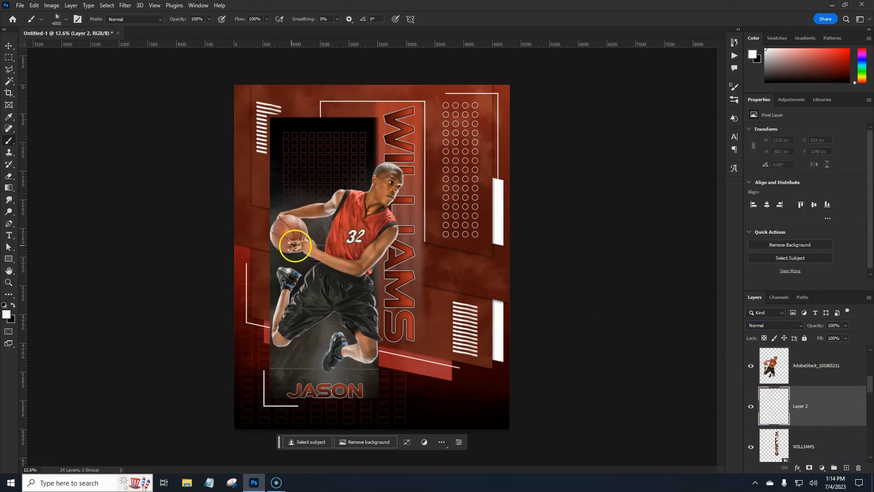
left_click(370, 213)
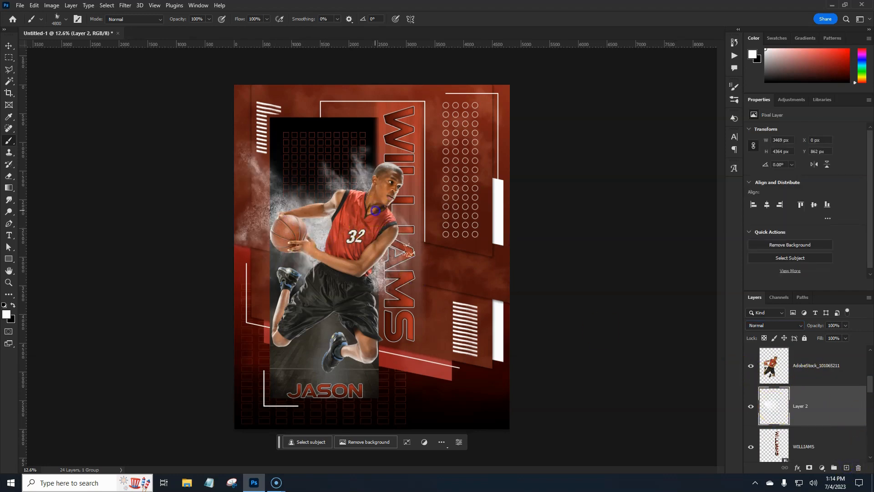
left_click(432, 313)
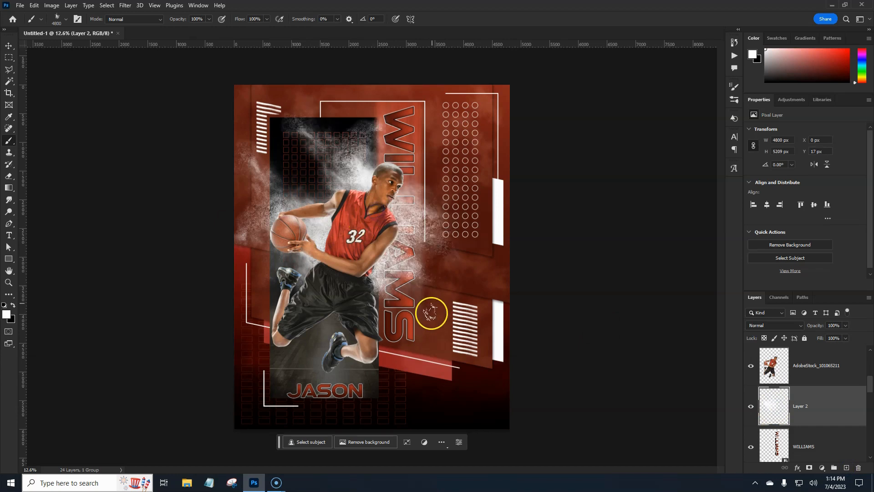
left_click(373, 317)
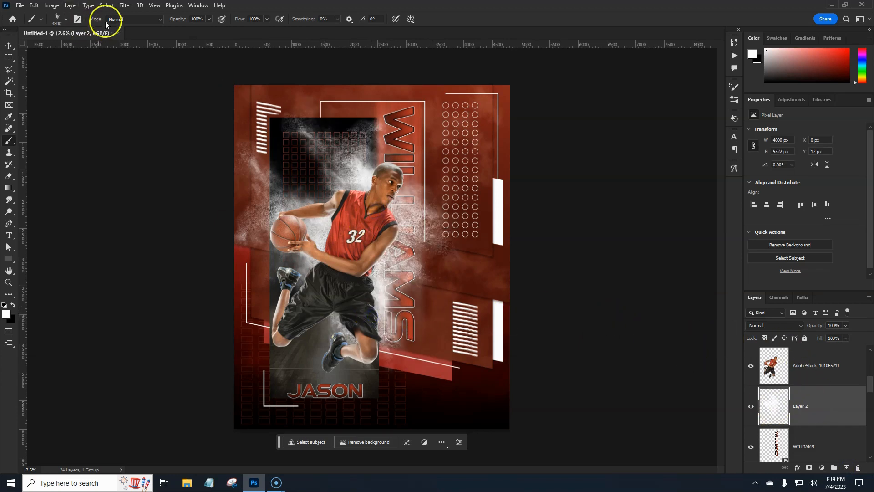
Apply a Gaussian Blur with a 47 px radius to the dust painted behind the player
left_click(125, 5)
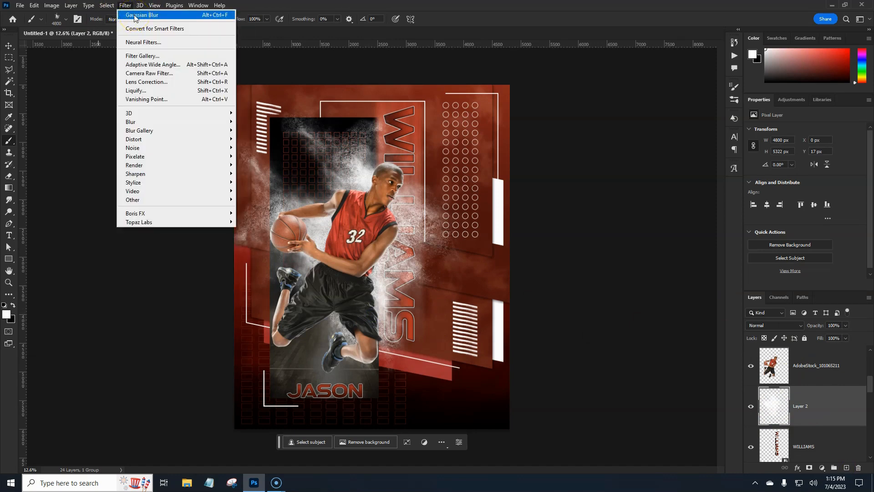
mouse_move(143, 122)
left_click(264, 157)
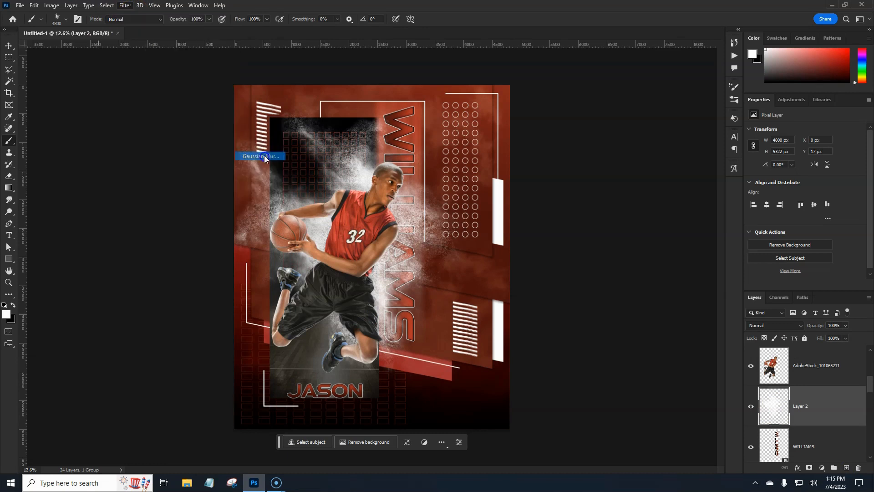
left_click_drag(706, 255, 719, 258)
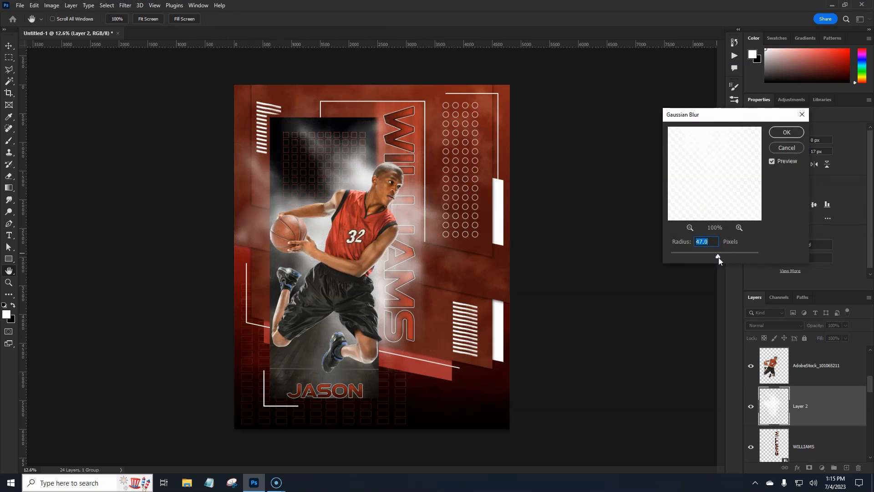
left_click(786, 132)
key("b")
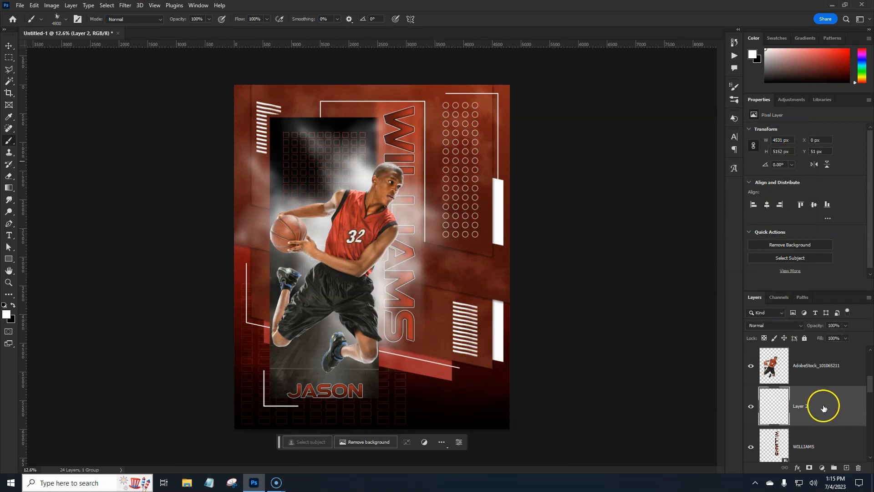
Set the blurred dust layer behind the player to Soft Light and compare the poster with and without it
left_click(795, 326)
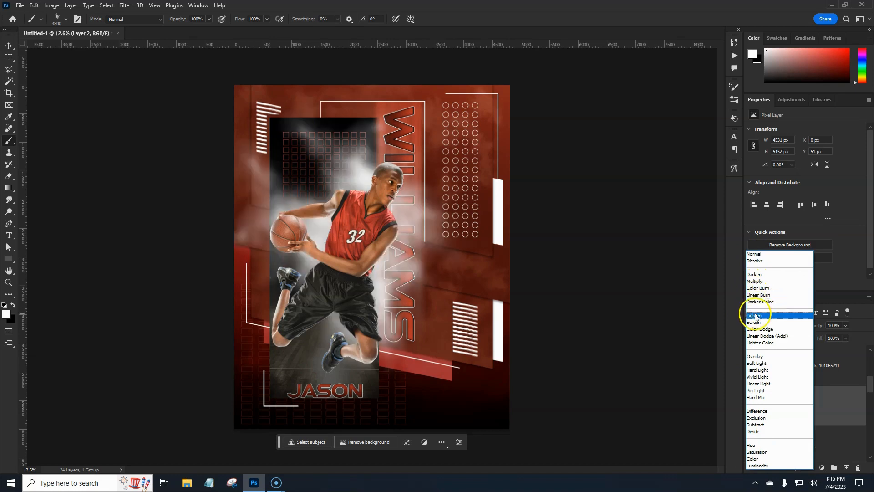
left_click(758, 363)
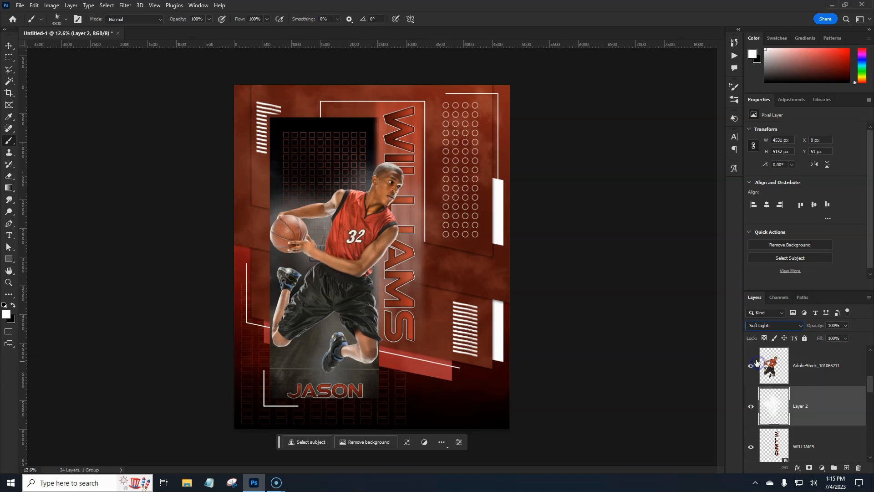
left_click(752, 408)
left_click(752, 407)
Duplicate the blurred dust layer behind the player and move the copy up about 823 px
key("ctrl+j")
key("ctrl+t")
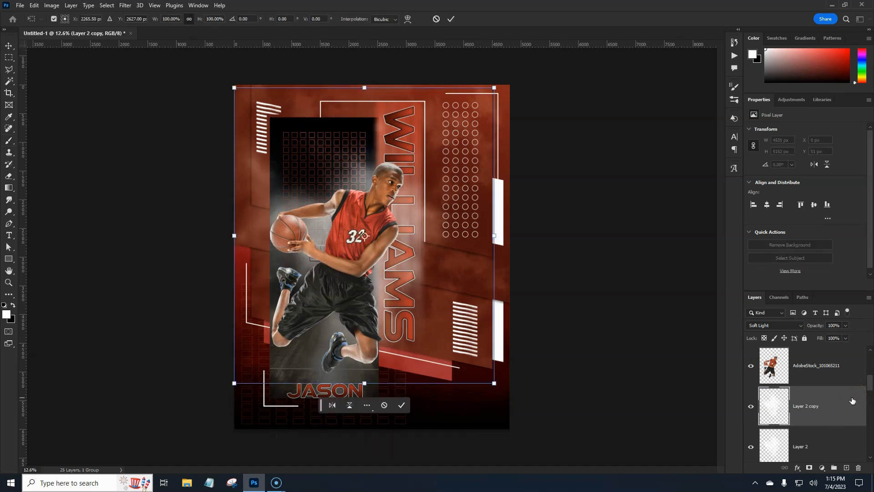
key("shift+Up")
key("shift+Up")
key("shift+Up")
key("shift+Up")
key("shift+Up")
key("shift+Up")
key("shift+Up")
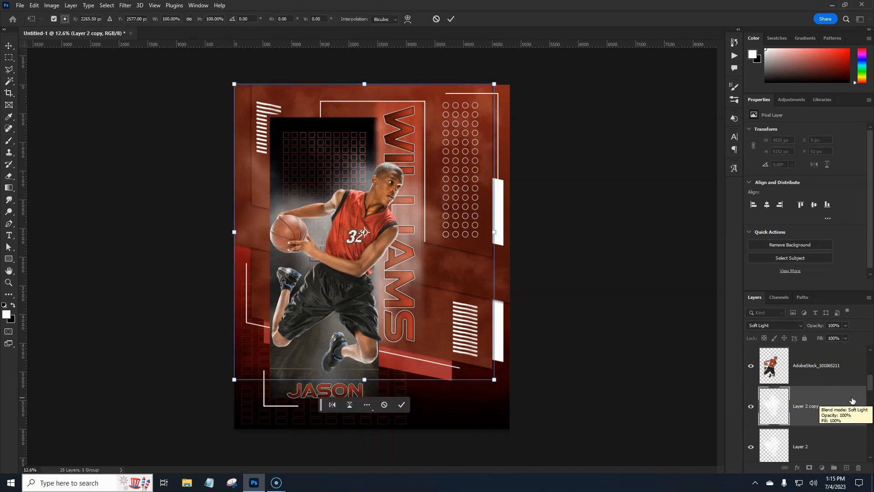
left_click_drag(405, 283, 401, 241)
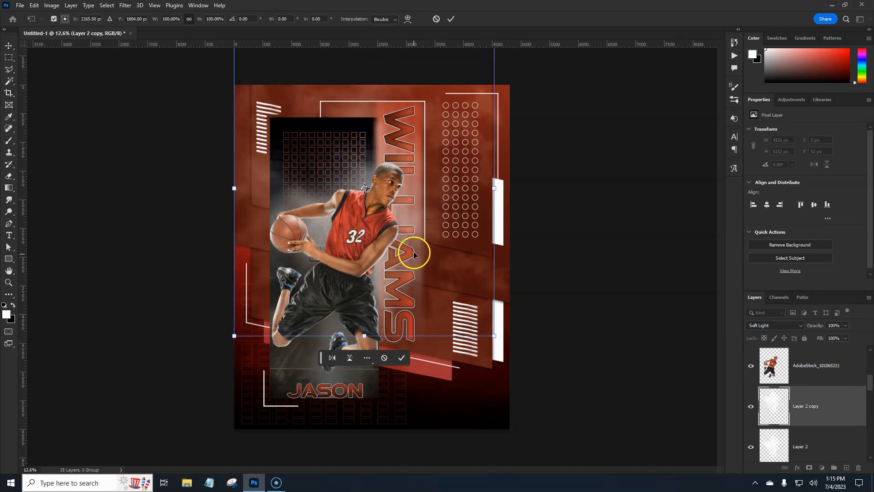
key("b")
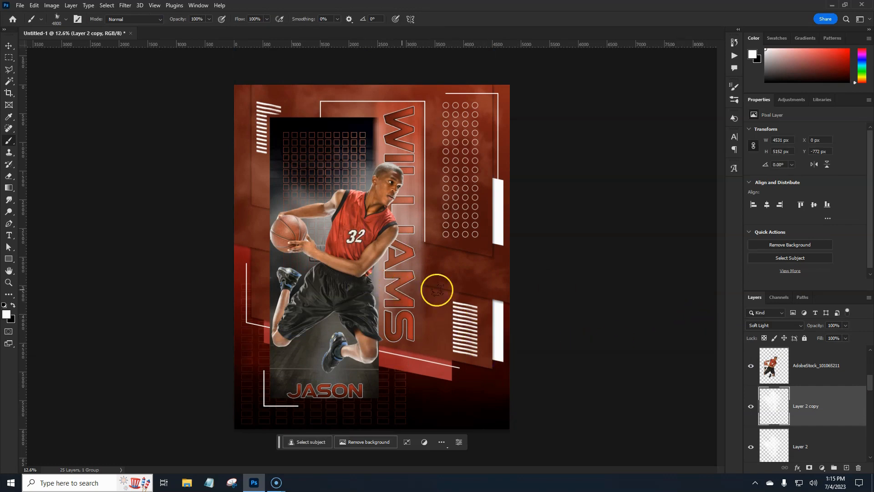
Add a black Multiply drop shadow to the vertical last-name layer with 48% opacity, 69 px distance, 7% spread and 111 px size
scroll(836, 406, "down", 2)
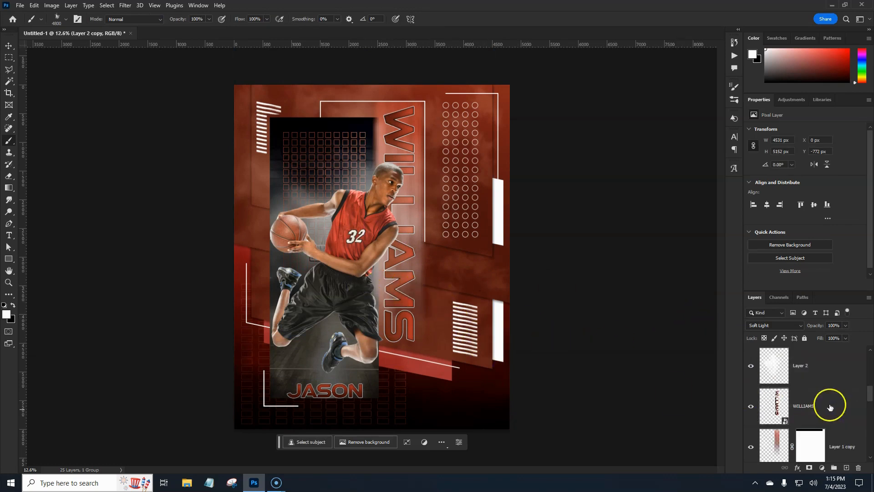
left_click(830, 407)
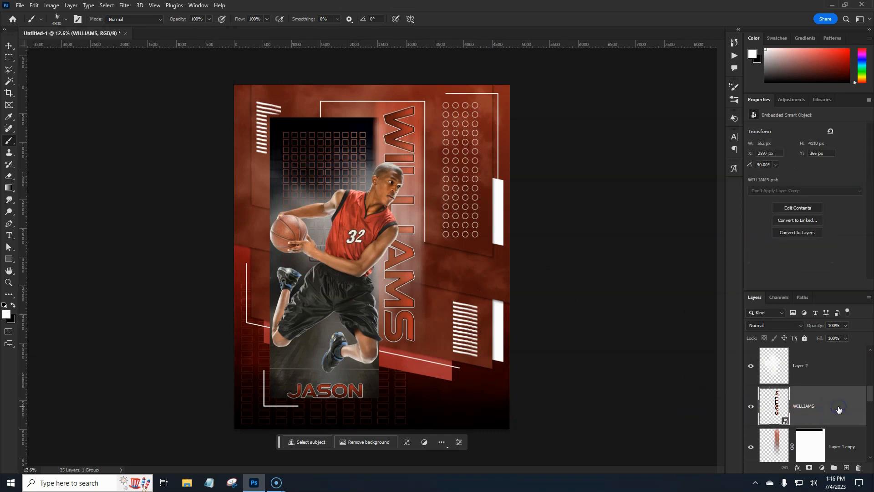
double_click(839, 410)
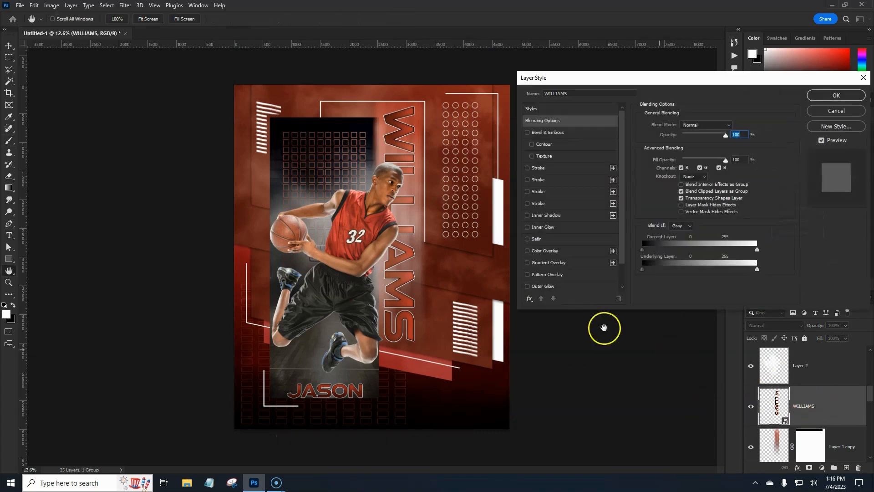
scroll(566, 290, "down", 1)
left_click(565, 289)
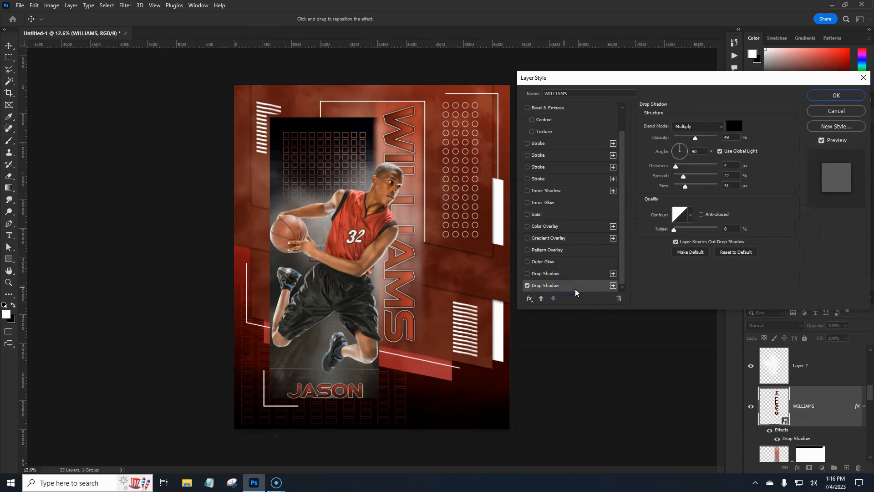
left_click(736, 252)
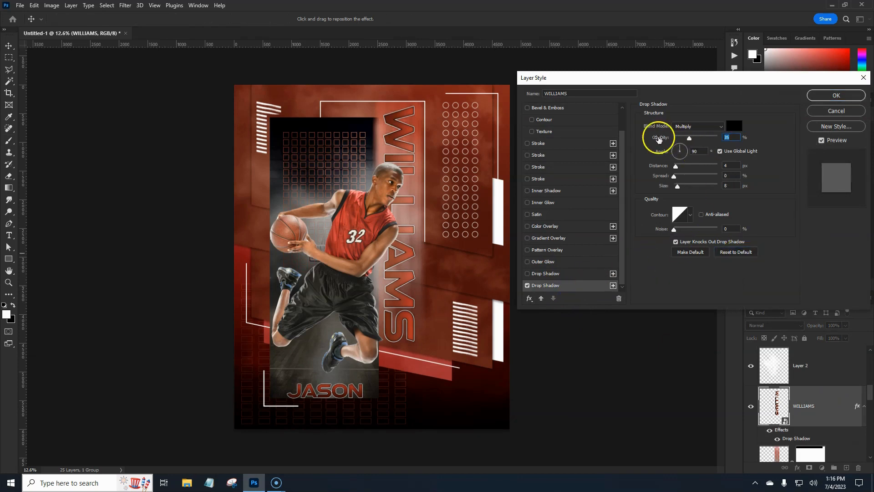
left_click_drag(688, 139, 737, 138)
left_click_drag(676, 166, 682, 178)
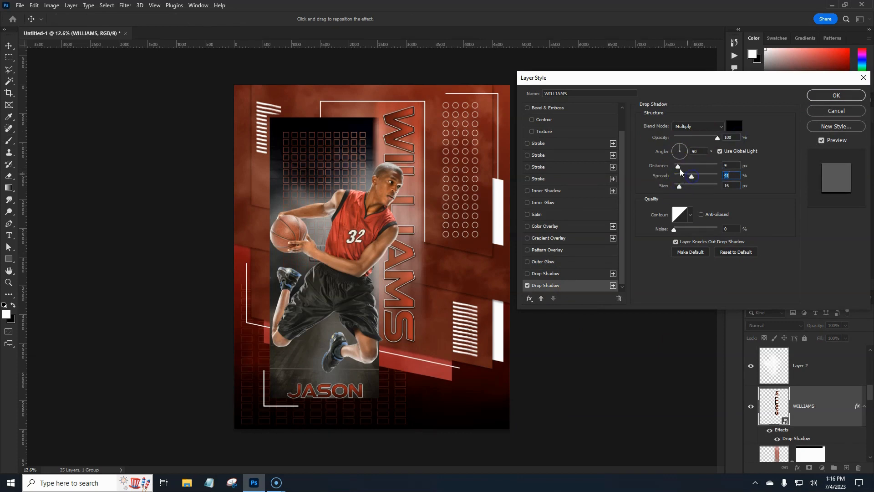
left_click_drag(688, 169, 702, 169)
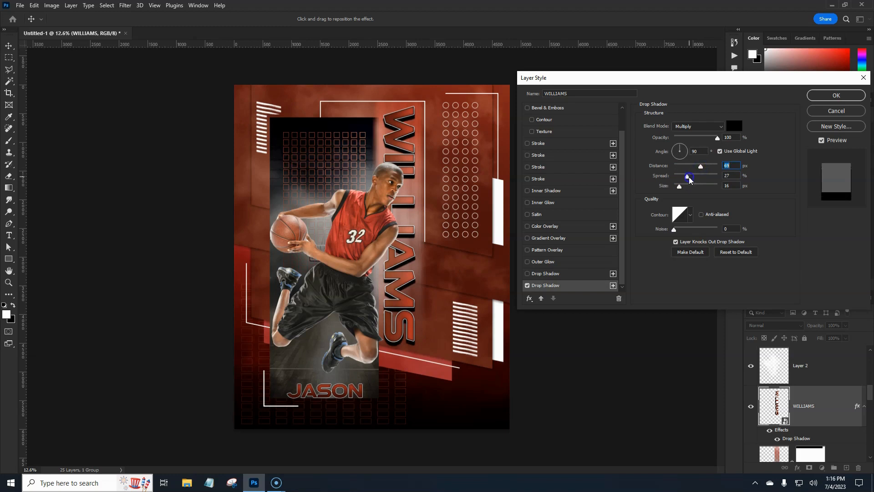
mouse_move(681, 190)
left_mouse_down()
mouse_move(696, 188)
mouse_move(679, 178)
left_mouse_up()
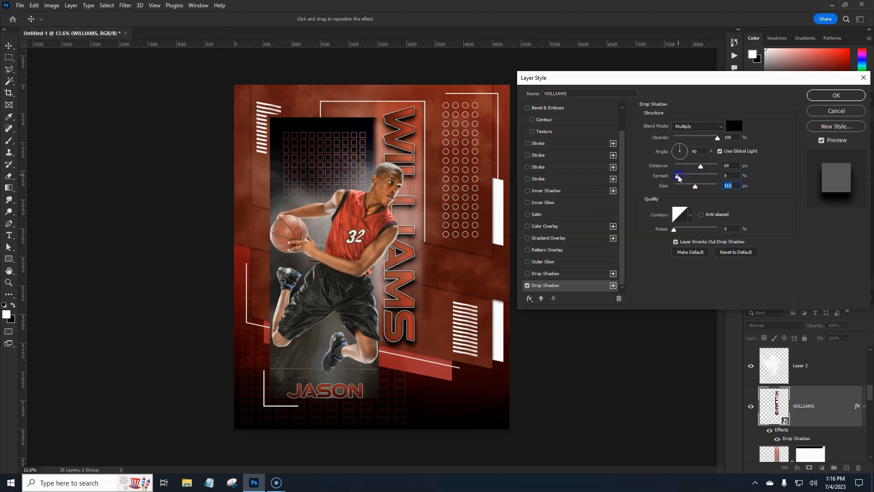
left_click_drag(717, 137, 695, 141)
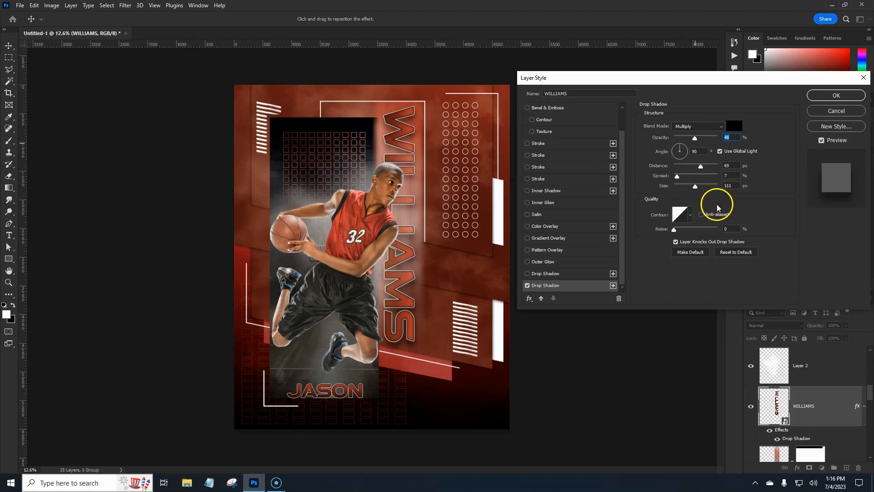
left_click(834, 96)
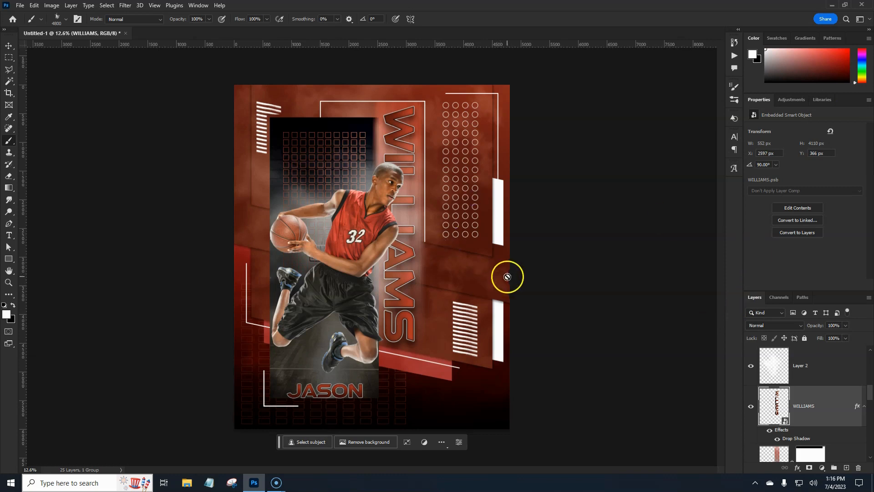
Identify the upper background panel's layer, Rectangle 1, by toggling its visibility and add a 59 px outside stroke to it
key("v")
left_click(499, 258)
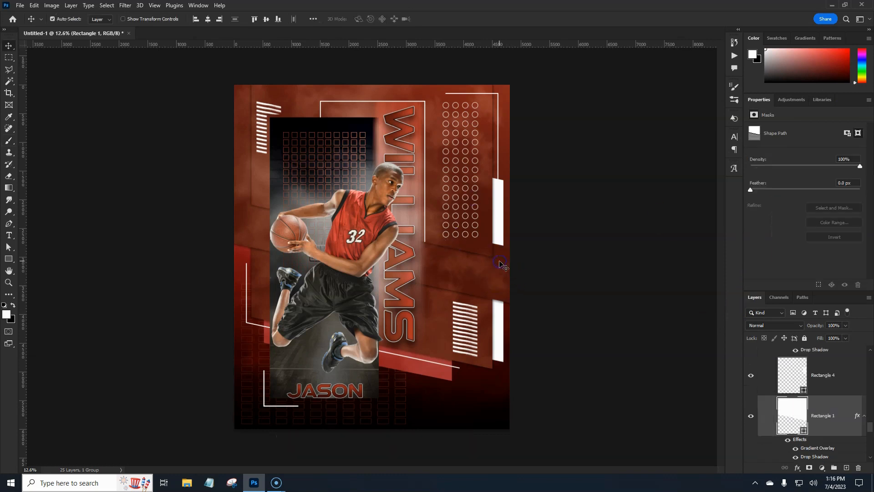
left_click(751, 416)
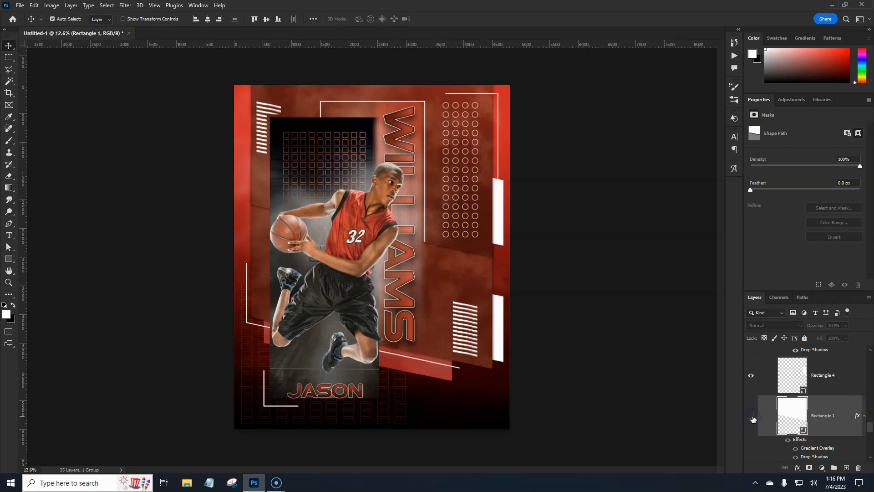
left_click(751, 416)
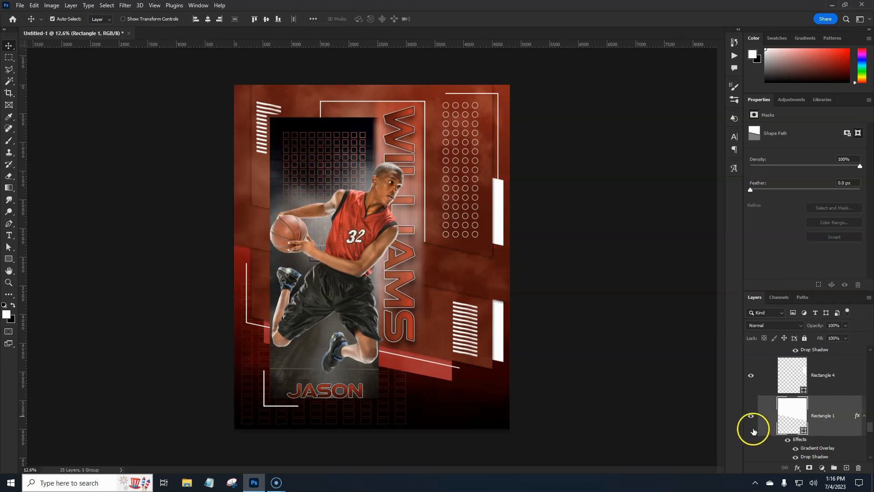
left_click(843, 430)
scroll(835, 433, "down", 2)
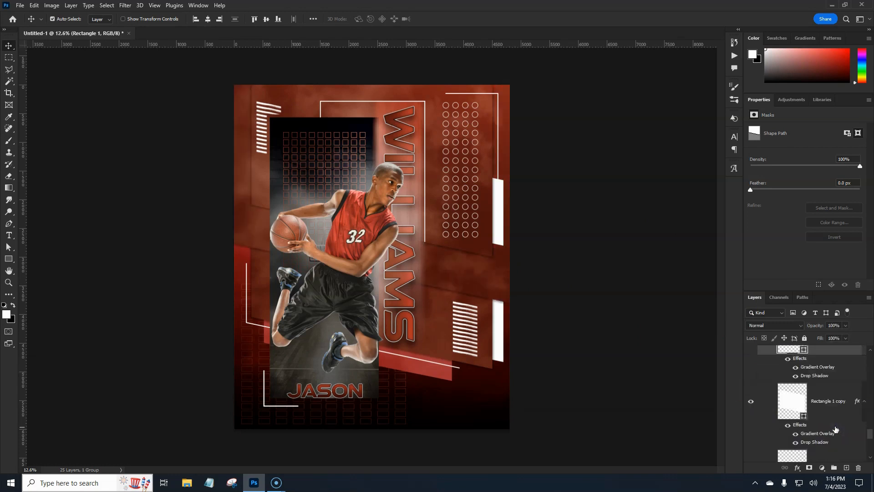
left_click(839, 392)
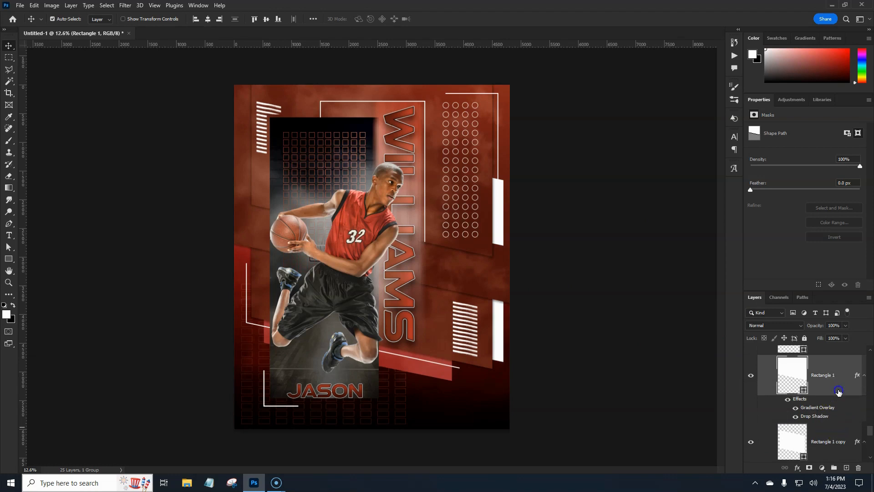
double_click(837, 397)
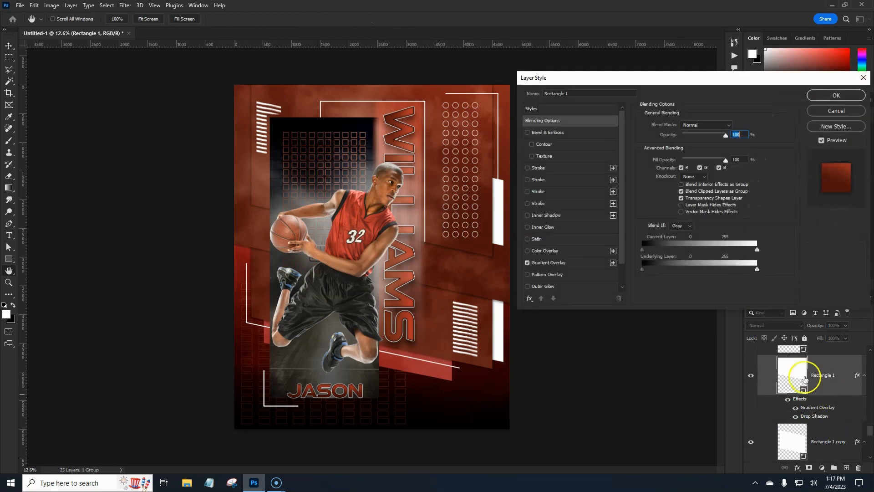
left_click(545, 203)
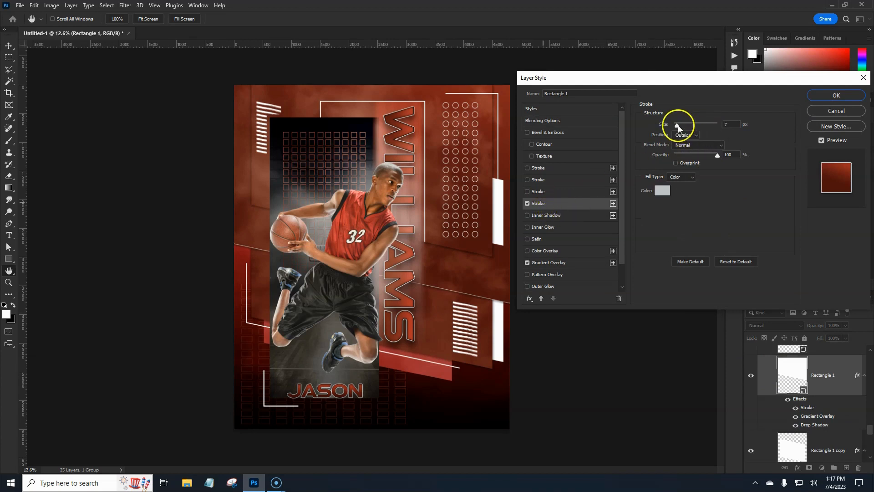
left_click_drag(679, 127, 688, 128)
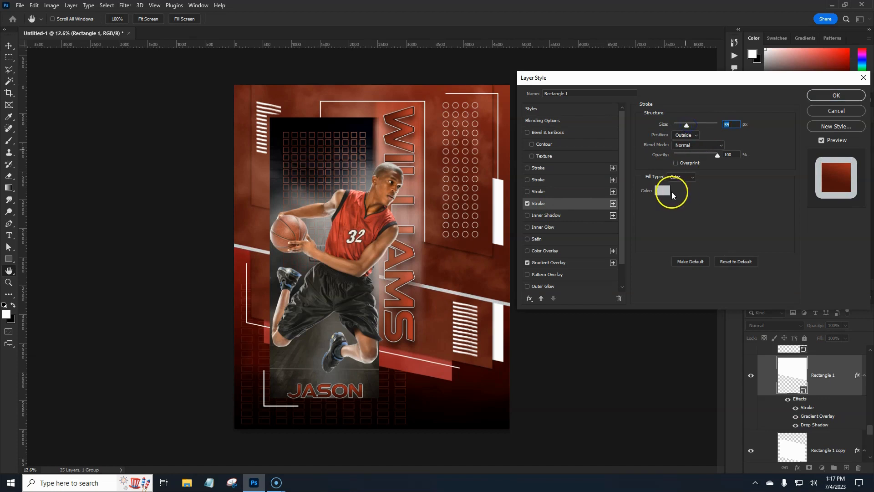
Change the Rectangle 1 panel's stroke to white (ffffff) and reduce its size to about 29 px
left_click(671, 192)
left_click(636, 125)
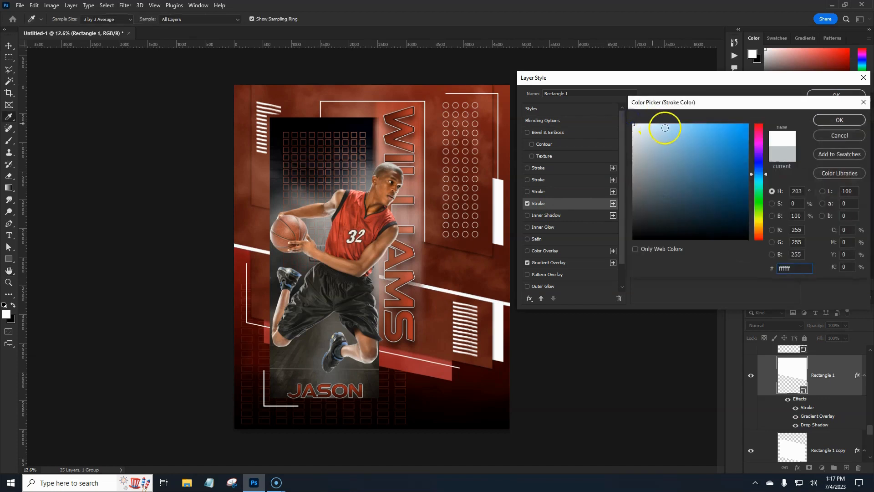
left_click(825, 120)
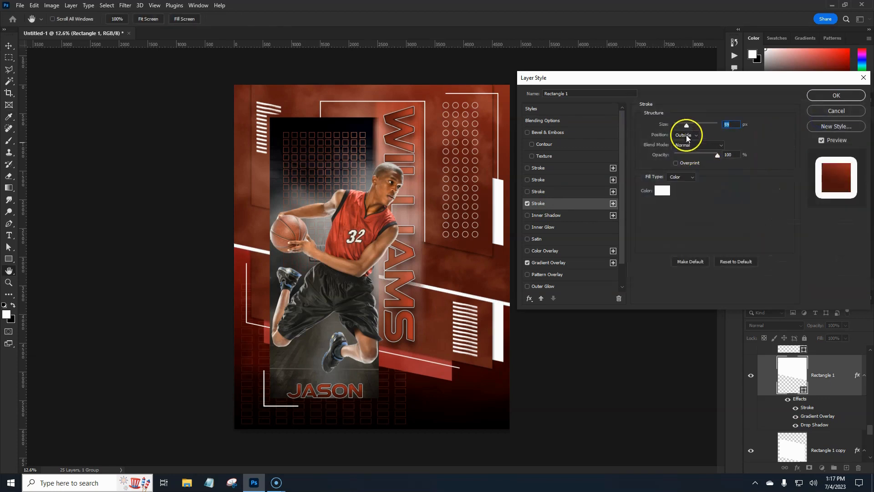
left_click_drag(687, 125, 682, 127)
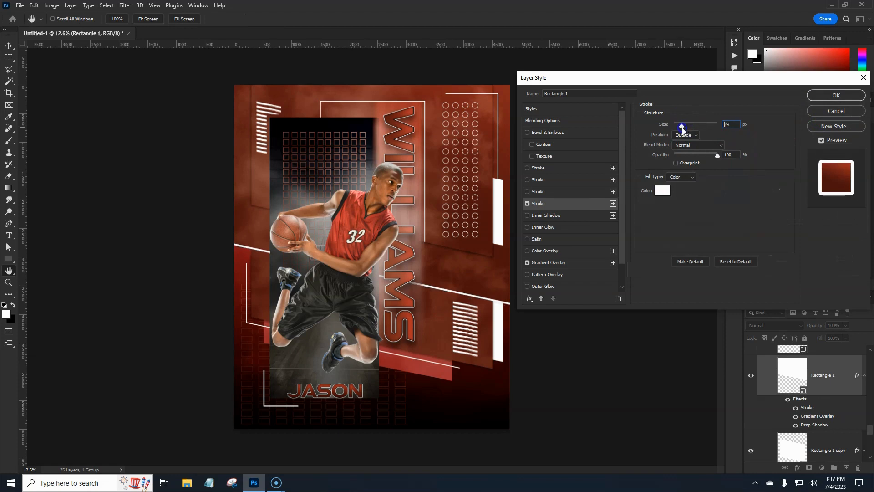
double_click(727, 124)
left_click(836, 96)
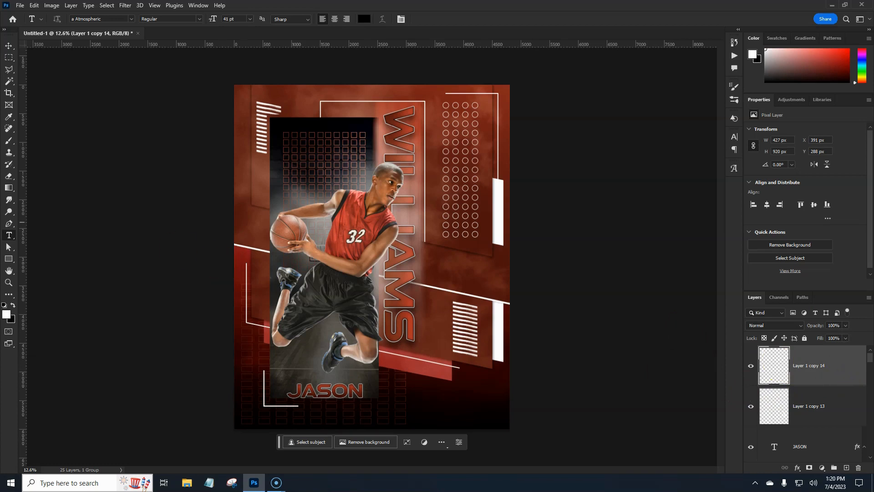
Draw a white square of about 713 × 713 px near the poster's lower-right corner, below the white stripes
left_click(8, 259)
left_click(36, 258)
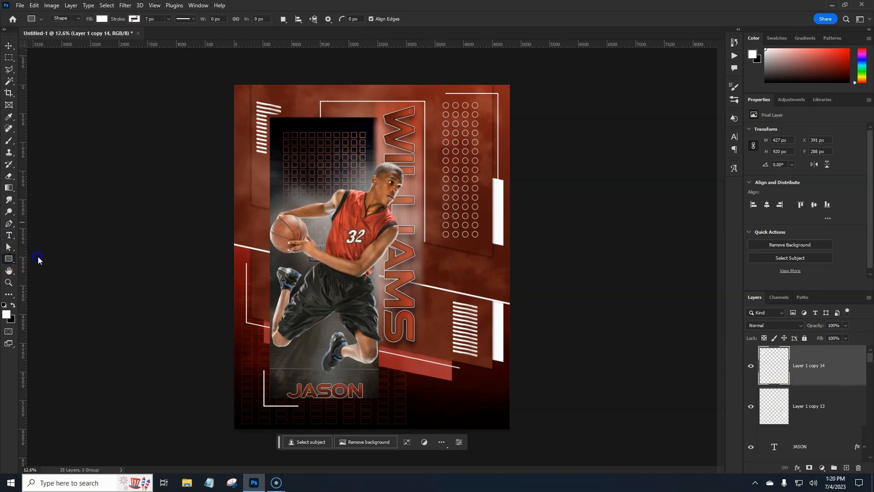
left_click_drag(434, 372, 485, 401)
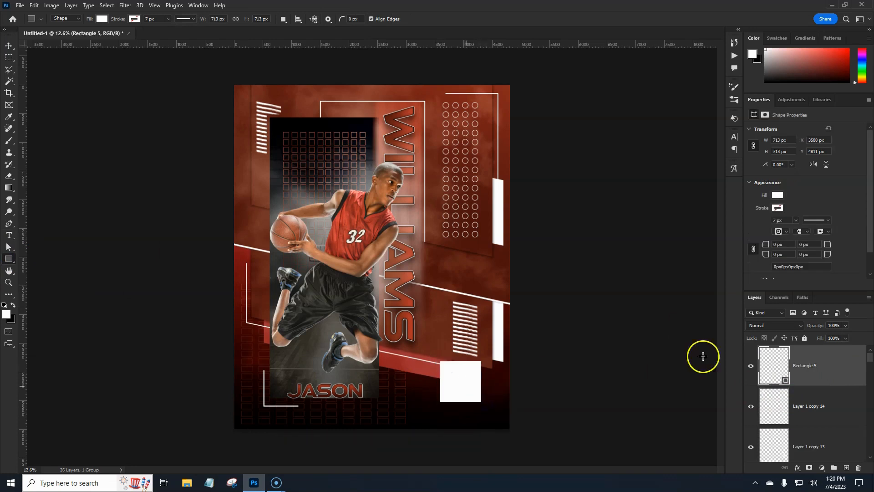
Give the new square a reversed linear red gradient overlay at 70° and a black Multiply inner shadow with 35% opacity
double_click(831, 373)
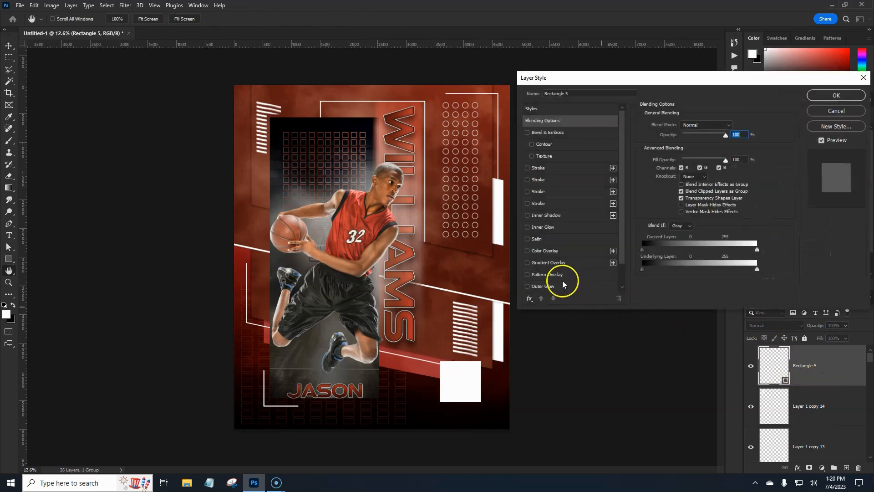
scroll(563, 285, "down", 1)
left_click(558, 251)
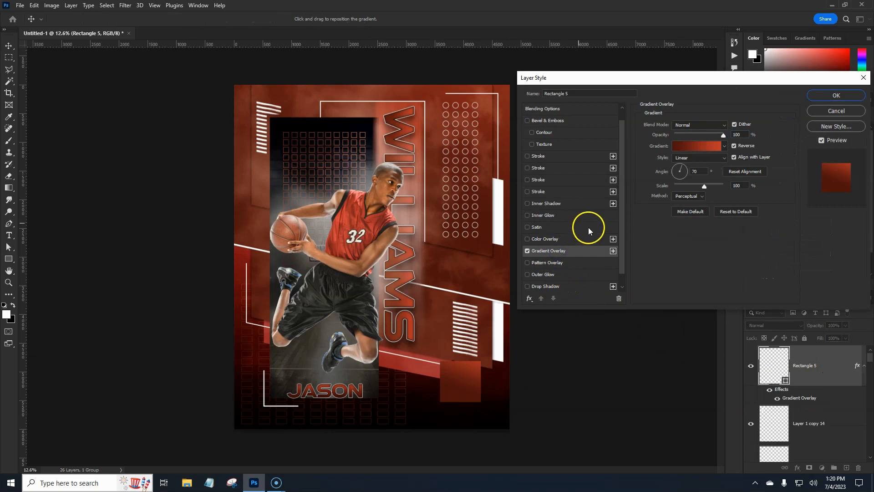
left_click(549, 205)
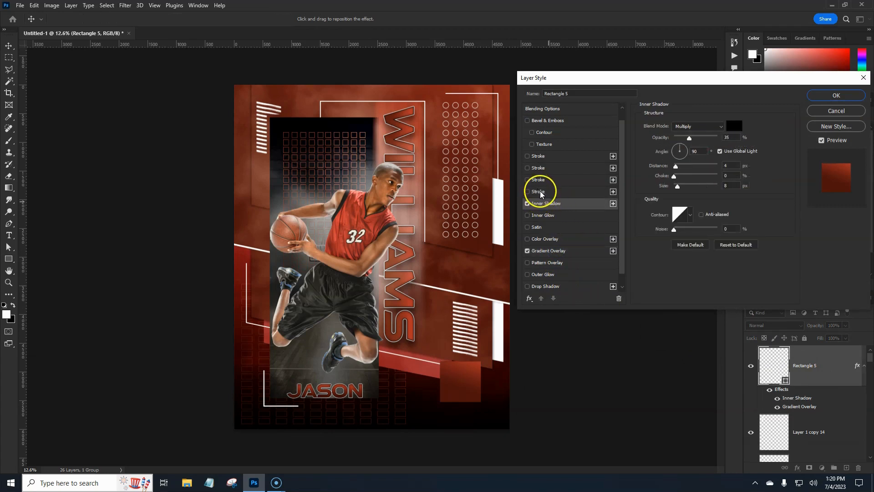
left_click(837, 95)
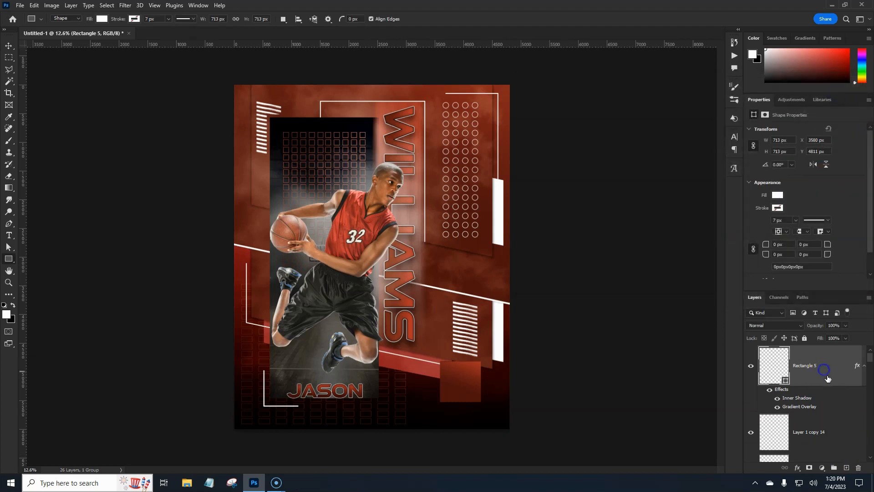
Duplicate the red square and scale the copy to 77% about its centre
key("ctrl+j")
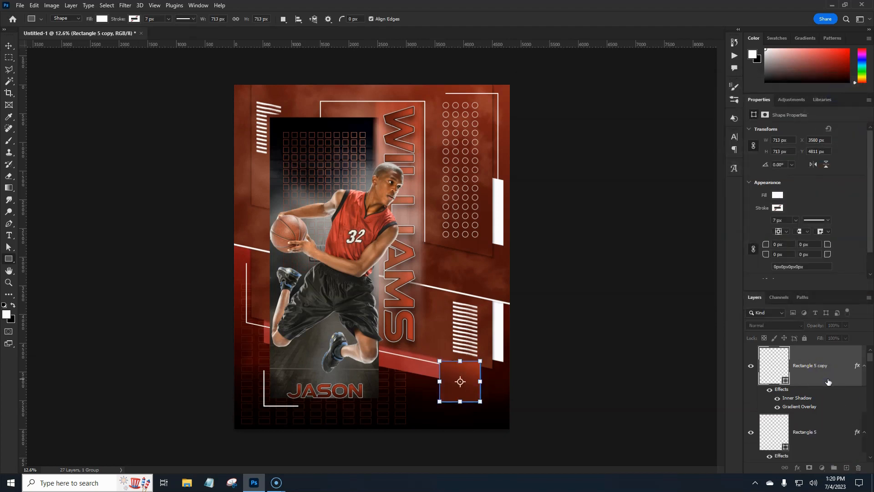
key("ctrl+t")
left_click_drag(481, 382, 478, 382)
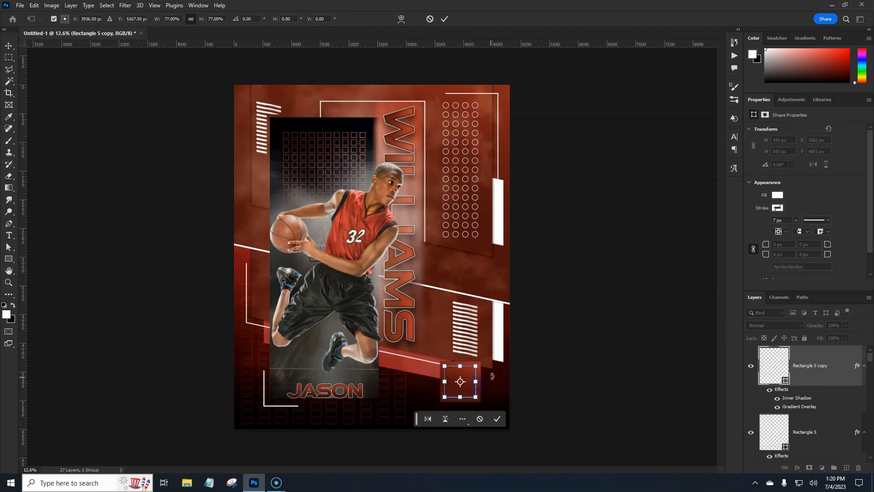
key("Return")
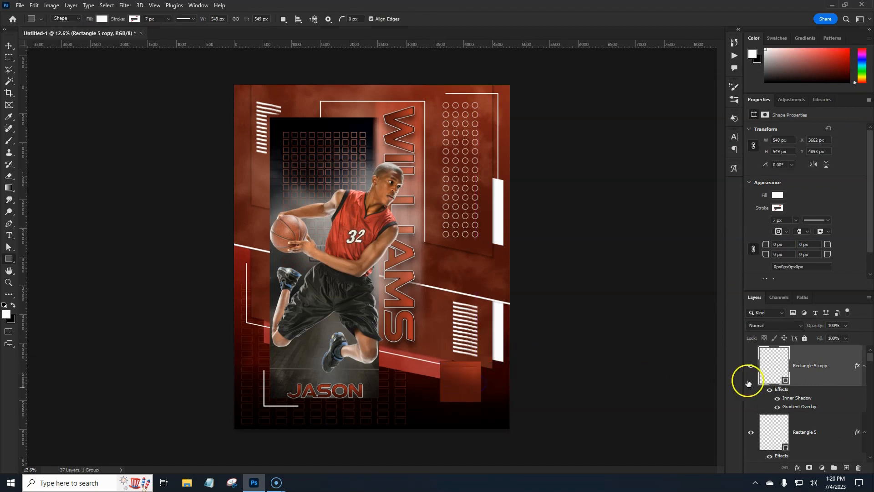
Add a black Multiply drop shadow to the smaller square with 49% opacity, 4 px distance, 22% spread and 51 px size
double_click(837, 376)
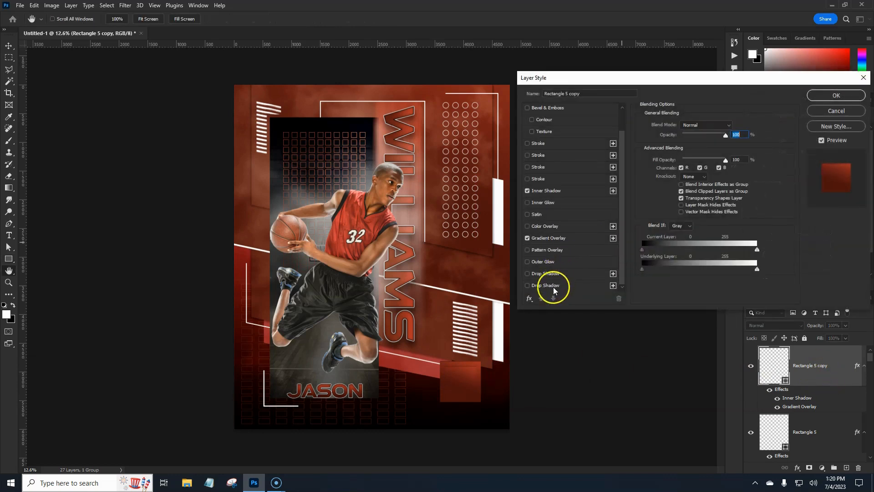
left_click(551, 285)
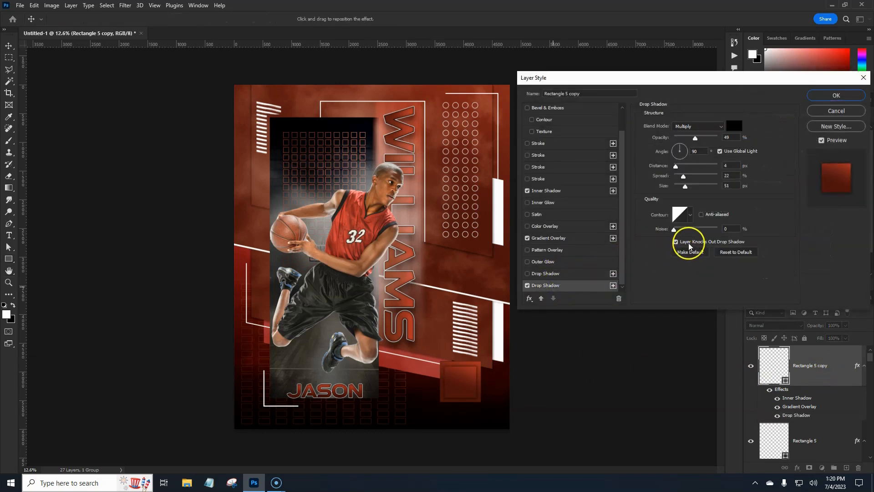
left_click(838, 95)
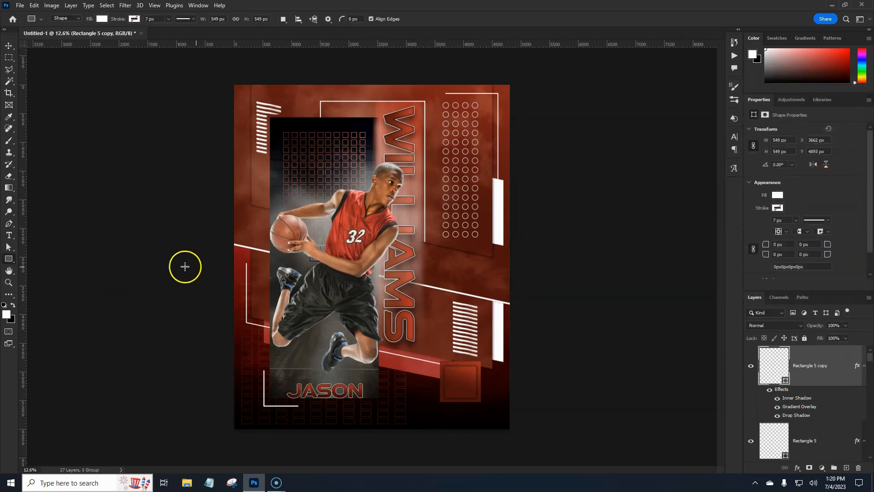
Add the black number 32 in the a Atmospheric font over the red square and enlarge it to about 90.39 pt
left_click(9, 235)
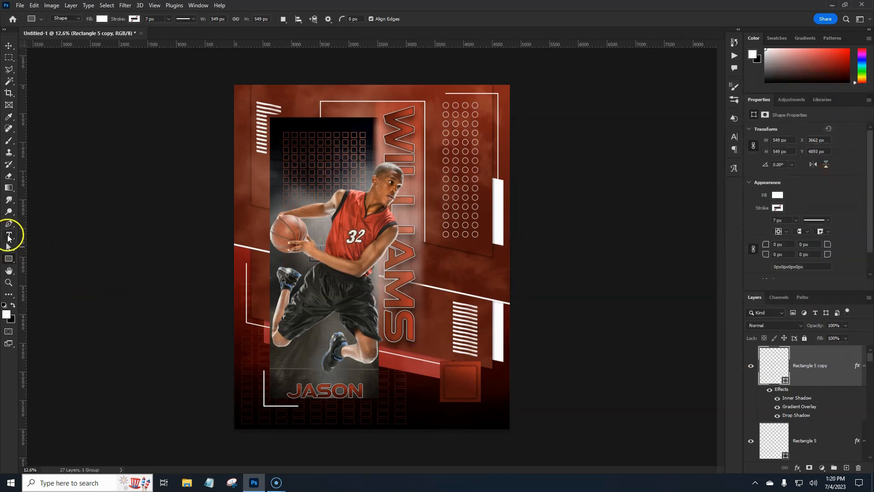
left_click(460, 381)
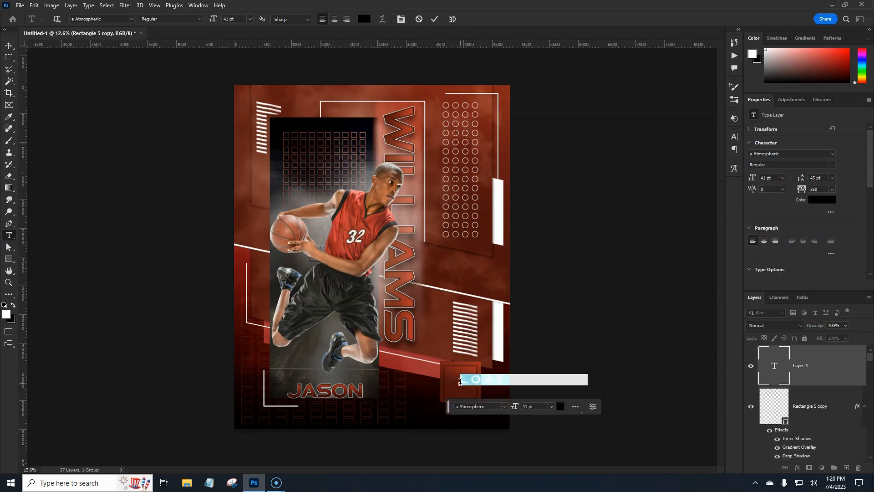
type("a")
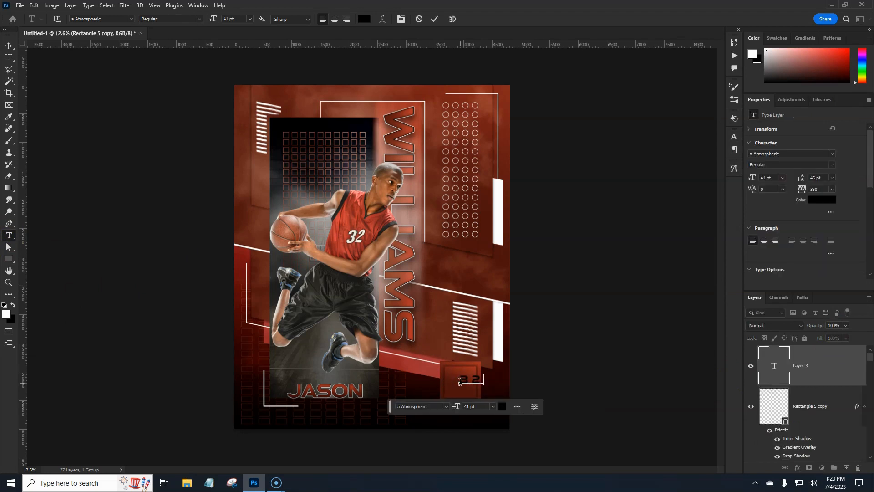
key("ctrl+Return")
key("ctrl+t")
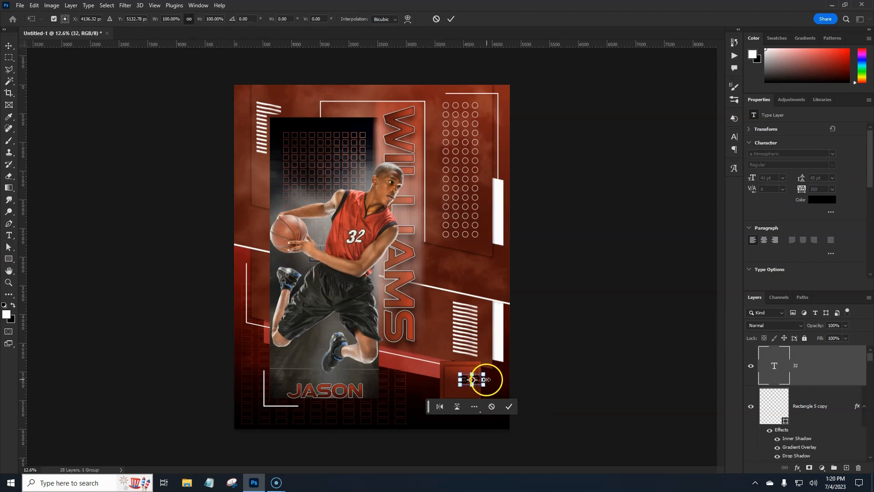
mouse_move(487, 379)
left_mouse_down()
mouse_move(498, 383)
mouse_move(473, 385)
left_mouse_up()
key("Return")
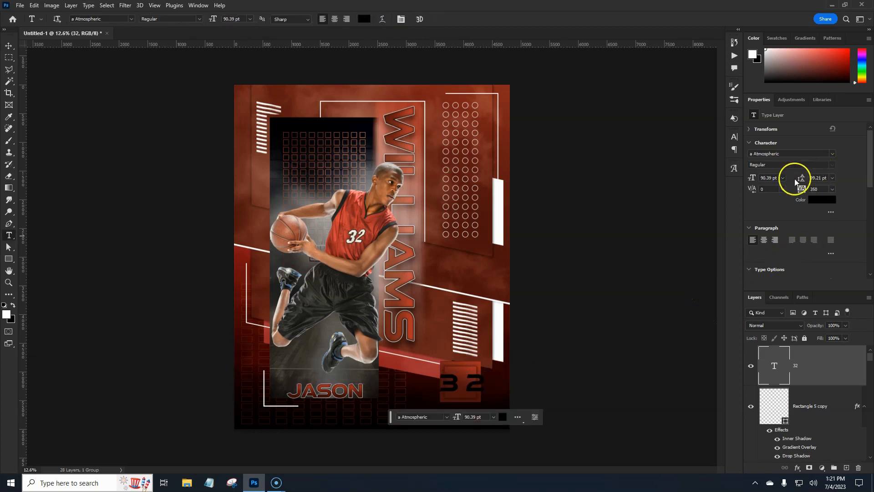
Set the number 32's leading to Auto and its tracking to 0
left_click(831, 178)
left_click(830, 187)
left_click(833, 188)
left_click(825, 244)
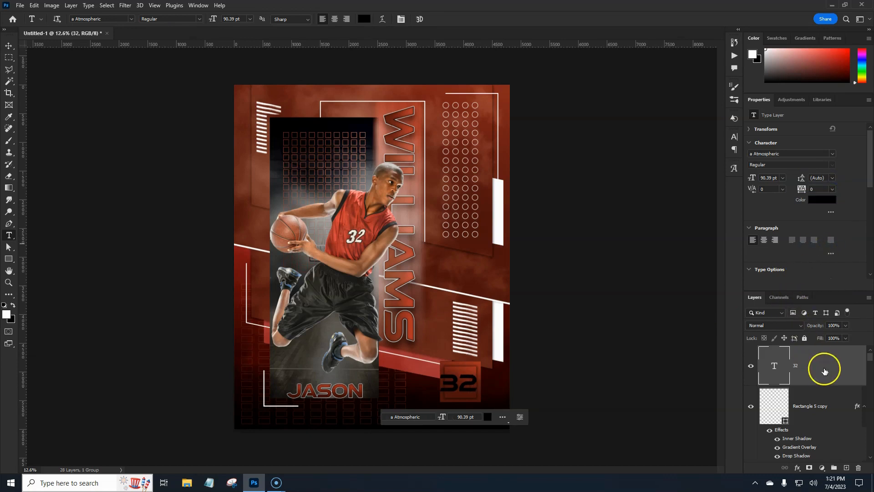
Centre the number 32 within the red square by shifting it 40 px right and 20 px up
key("ctrl+t")
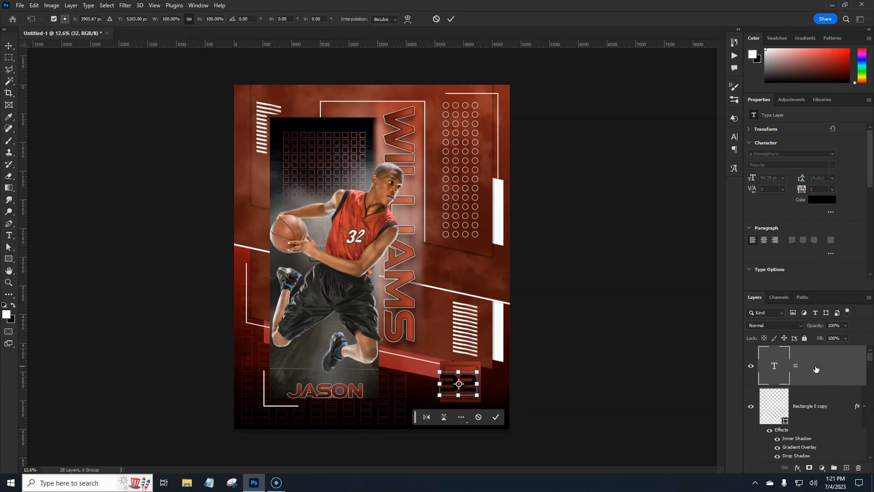
key("shift+Right")
key("shift+Right")
key("shift+Right")
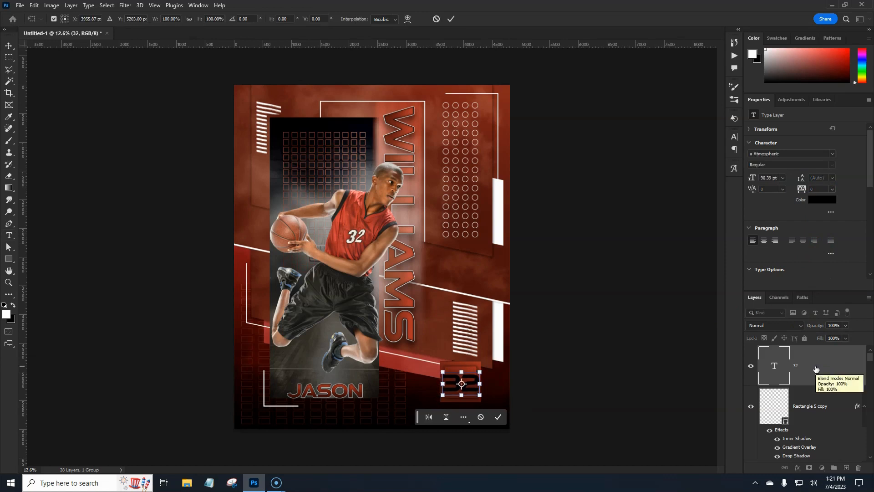
key("shift+Left")
key("shift+Up")
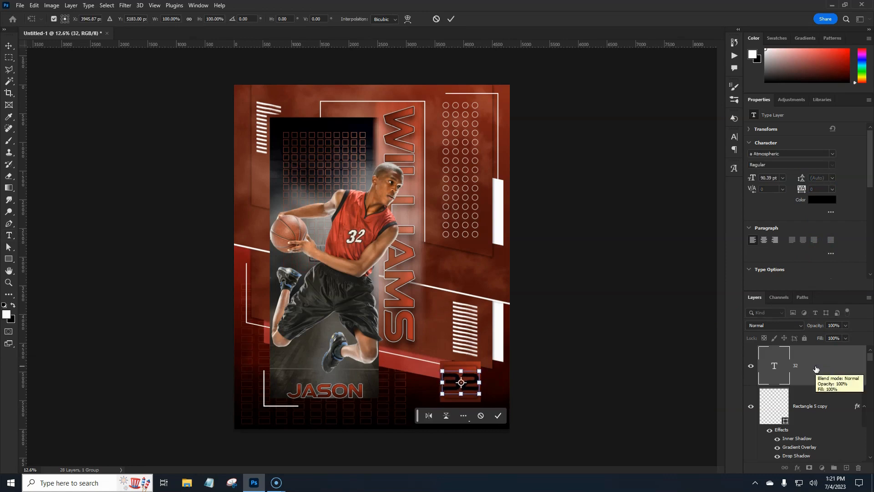
key("Return")
Copy the smaller square's layer style, including inner shadow, gradient overlay and drop shadow, onto the 32 text layer
left_click(837, 373)
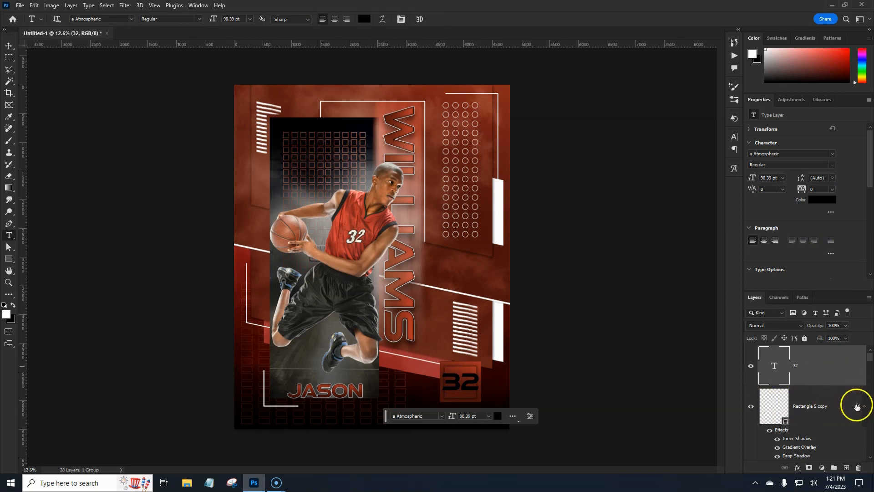
left_click_drag(857, 406, 847, 380)
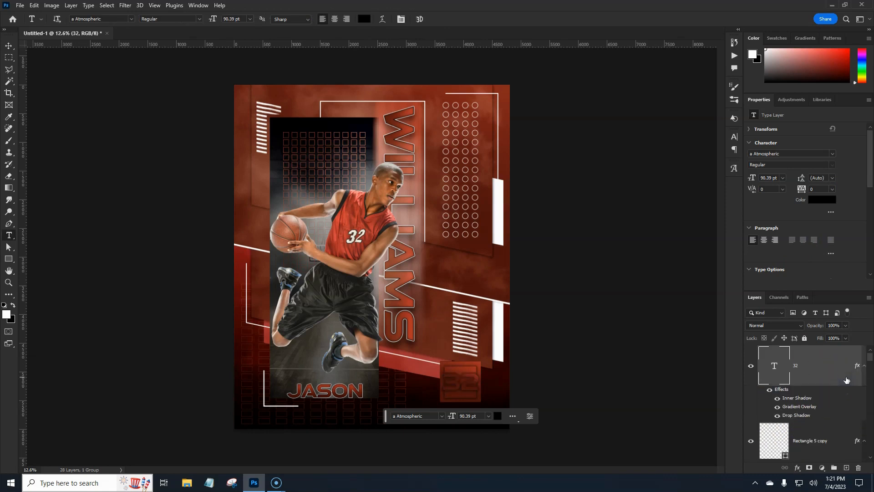
Add a white 7 px stroke positioned Inside to the 32 text layer's style
left_click(839, 377)
double_click(796, 398)
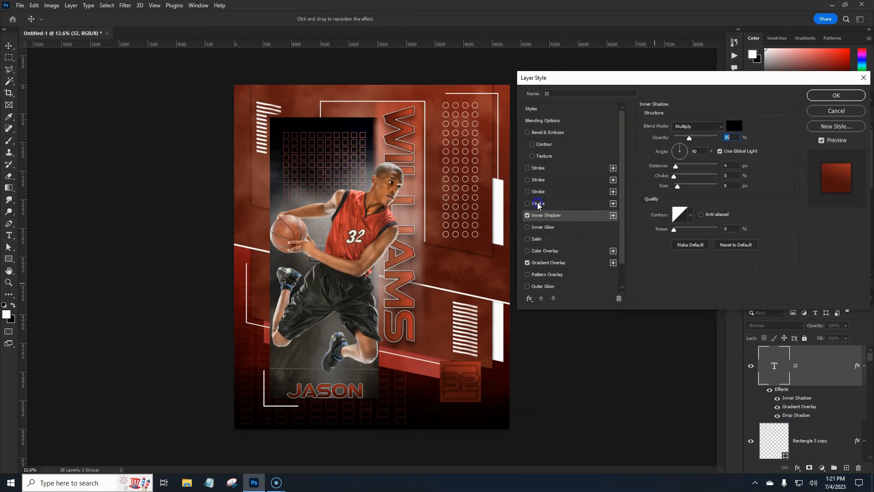
left_click(538, 203)
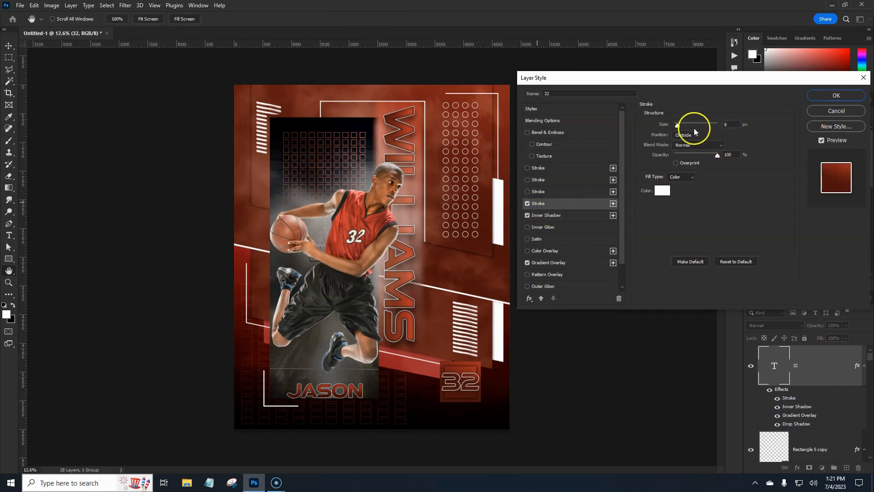
left_click_drag(679, 125, 678, 128)
left_click(687, 135)
left_click(684, 144)
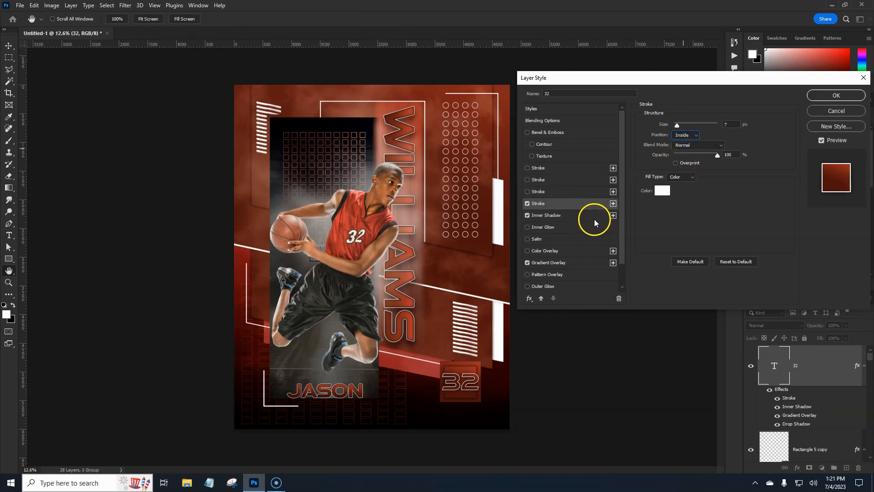
left_click(836, 95)
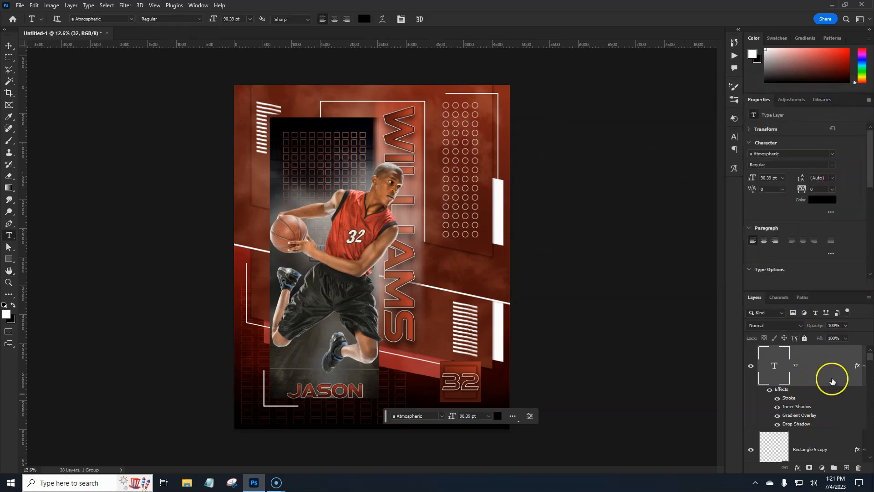
Group the 32 text layer with its two red square layers and name the group number
scroll(830, 382, "down", 2)
left_click(838, 434, "shift")
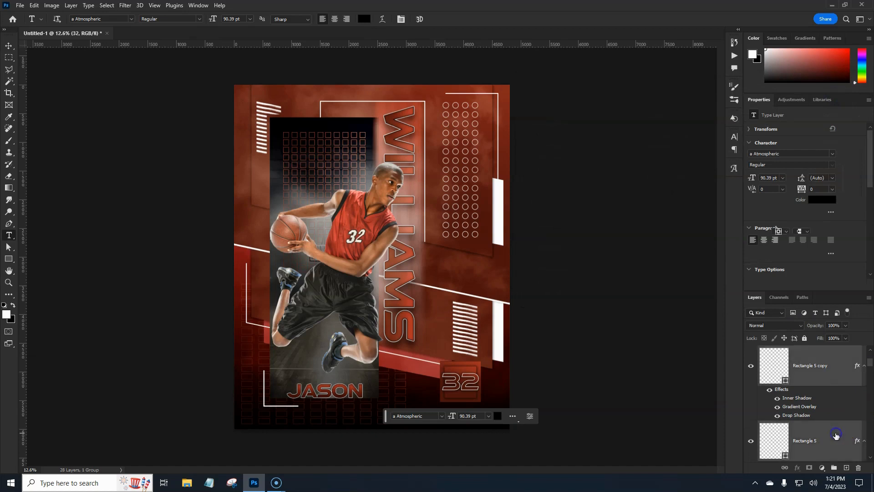
left_click(835, 467)
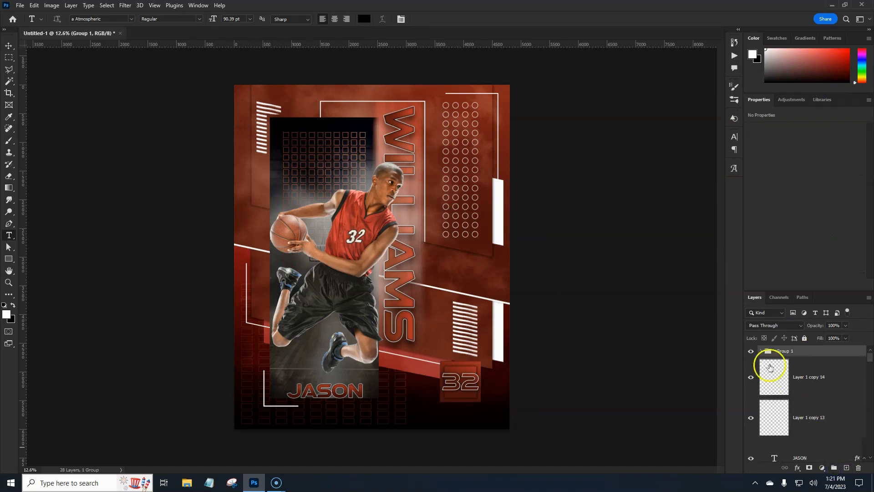
left_click(751, 351)
left_click(752, 352)
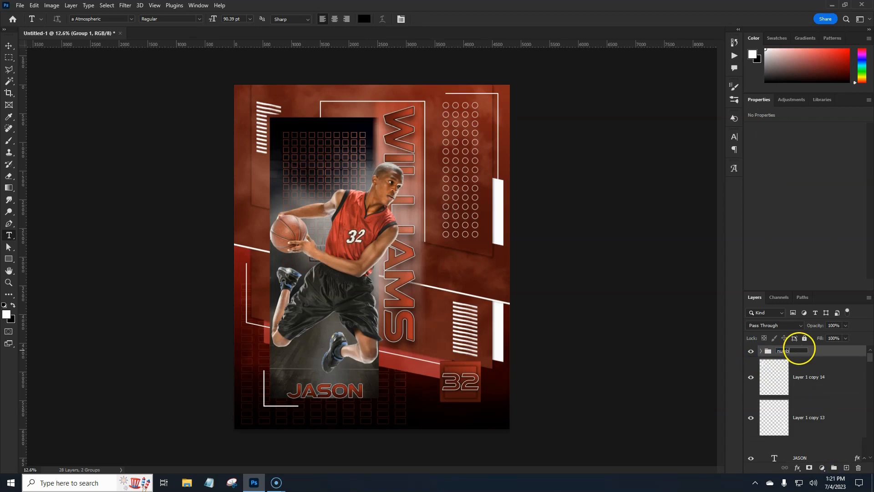
key("Return")
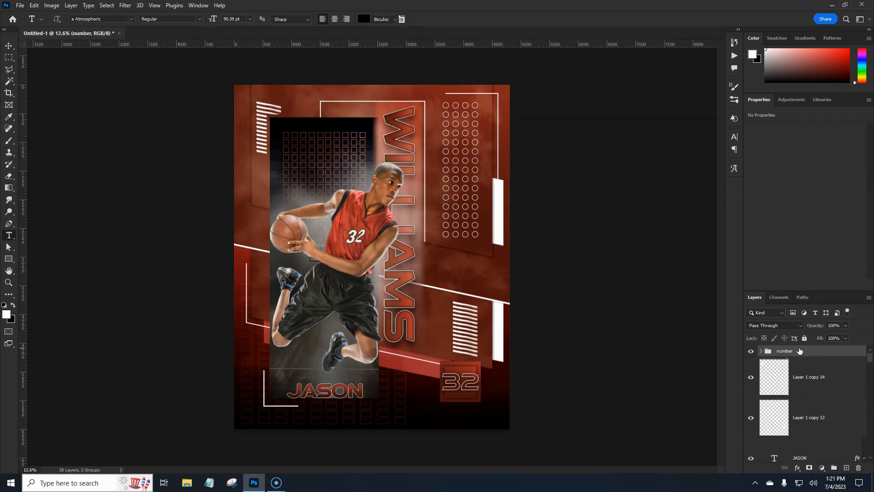
Move the number group about 259 px right and 271 px down towards the poster's lower-right corner, then nudge it slightly left
key("ctrl+t")
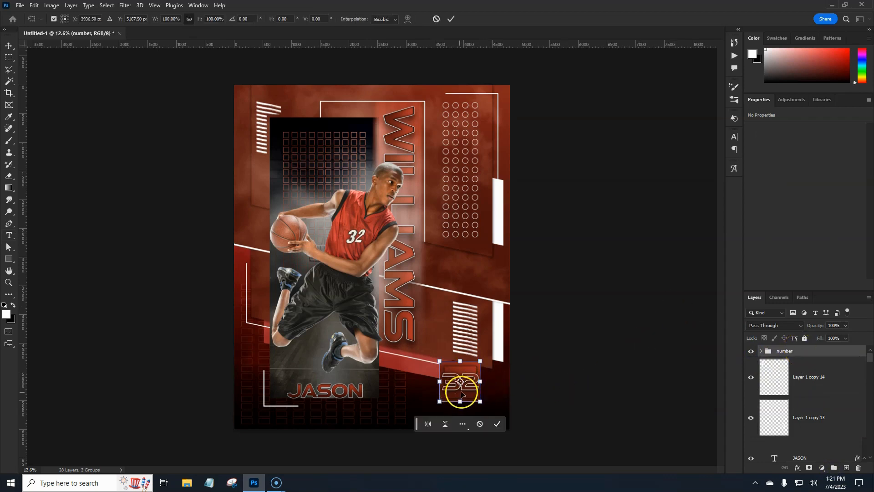
left_click_drag(461, 388, 479, 407)
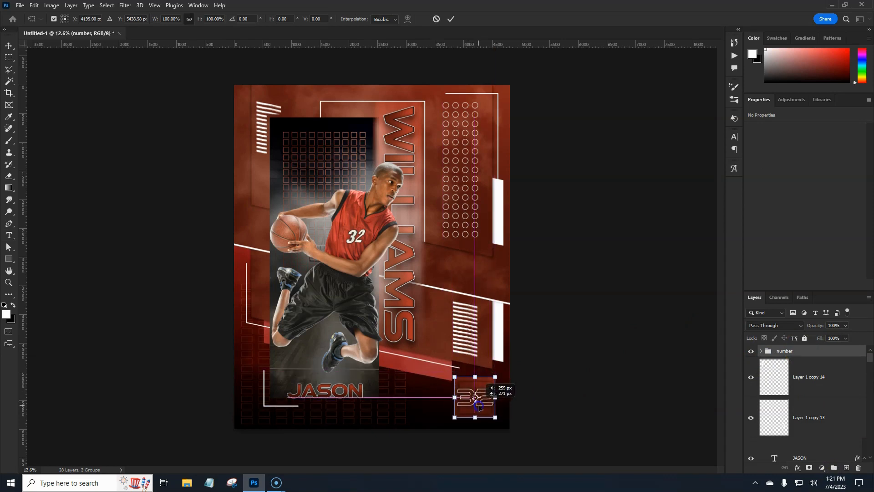
key("t")
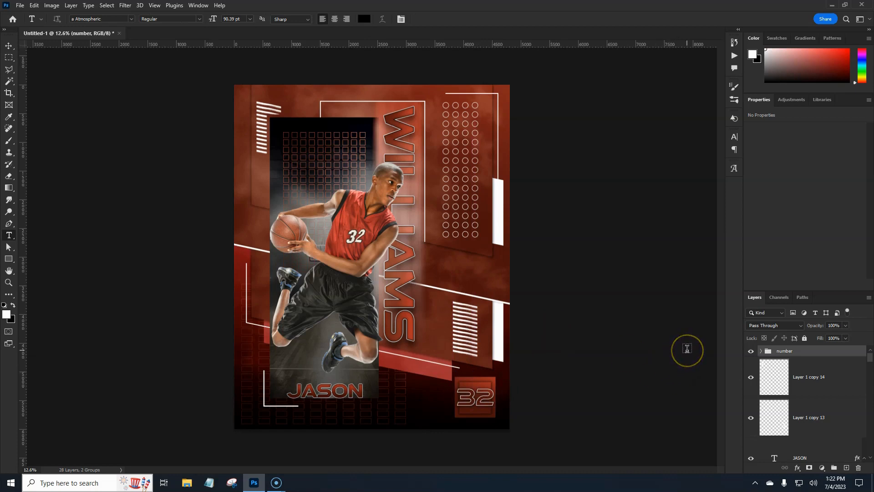
key("v")
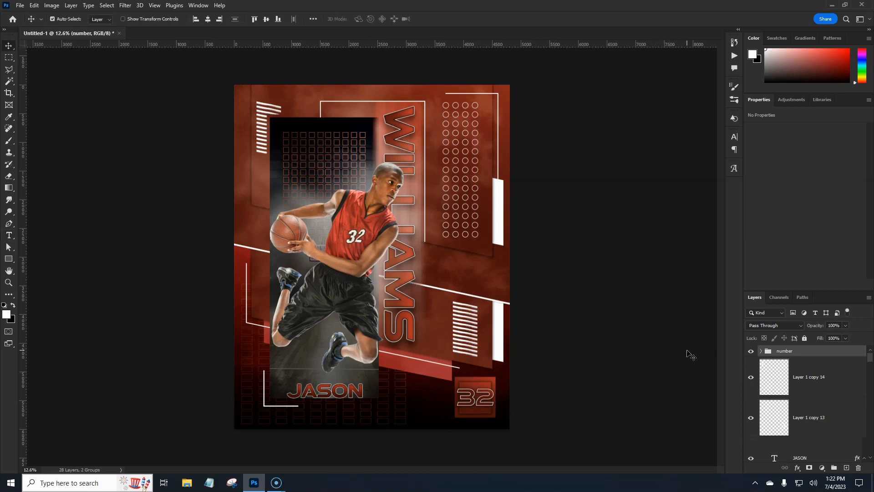
key("shift+Left")
key("shift+Left")
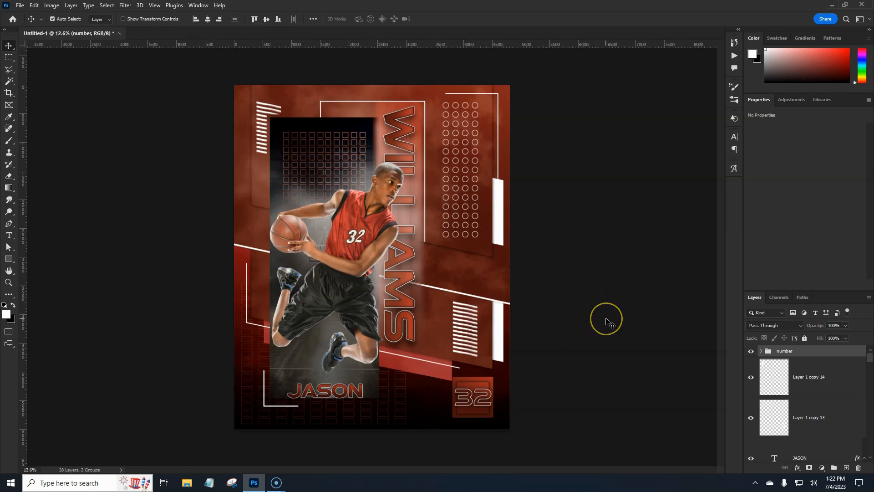
Hide the AdobeStock_101065211 player layer and add an empty layer named "put player here" directly above it
mouse_move(794, 424)
left_mouse_down()
mouse_move(761, 354)
mouse_move(778, 399)
mouse_move(800, 414)
left_mouse_up()
scroll(800, 410, "down", 2)
scroll(807, 403, "down", 4)
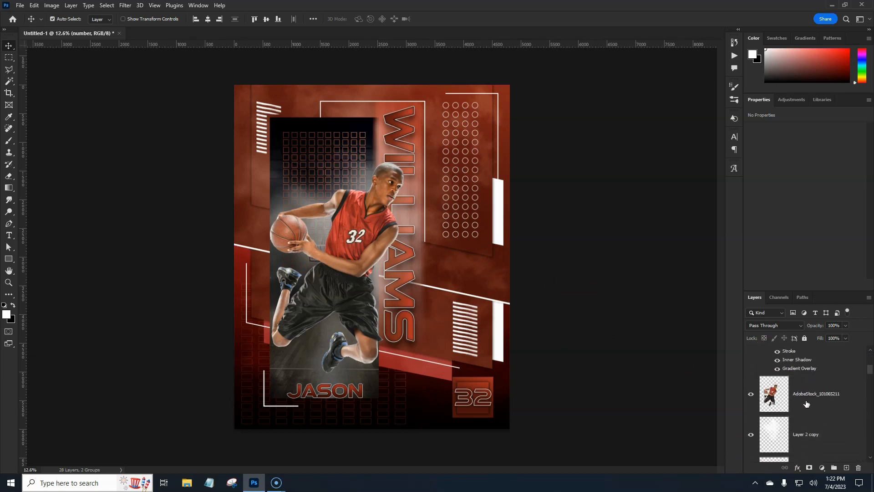
scroll(807, 404, "up", 1)
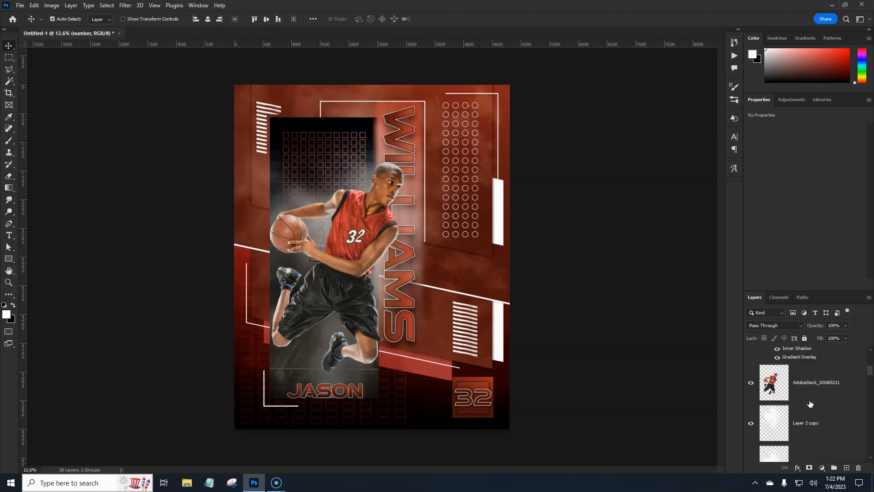
left_click_drag(827, 388, 794, 382)
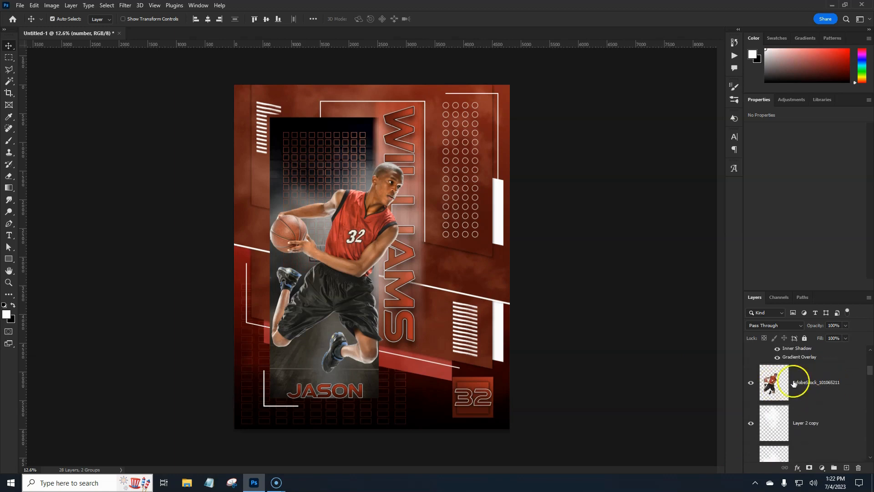
left_click(752, 386)
left_click(752, 385)
left_click(831, 380)
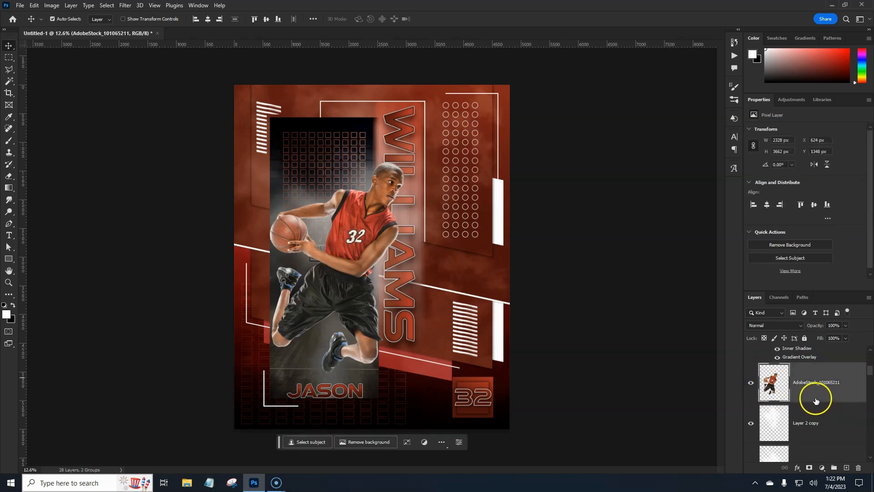
left_click(752, 386)
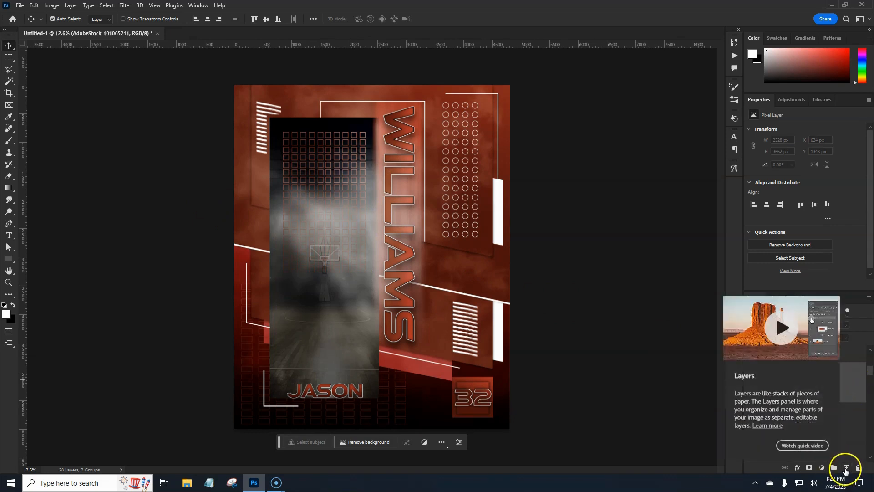
left_click(847, 468)
double_click(797, 382)
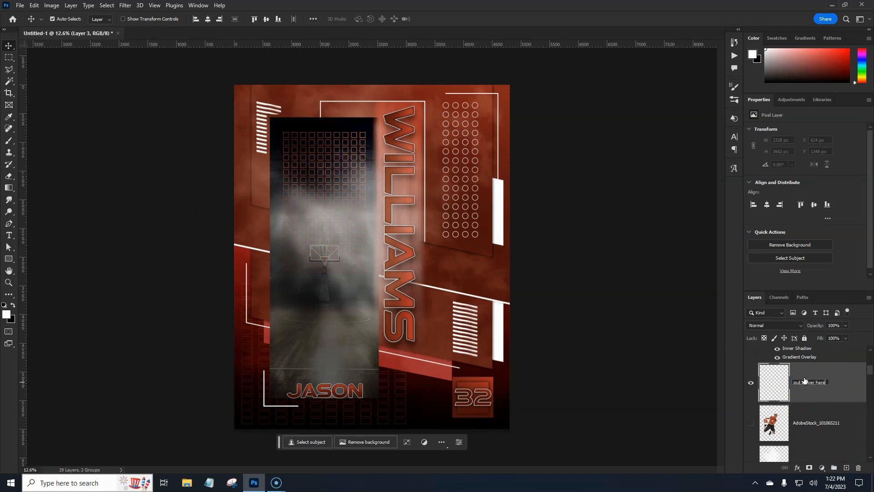
key("Return")
Give the "put player here" layer a red colour label and show the player layer again
left_click(798, 372)
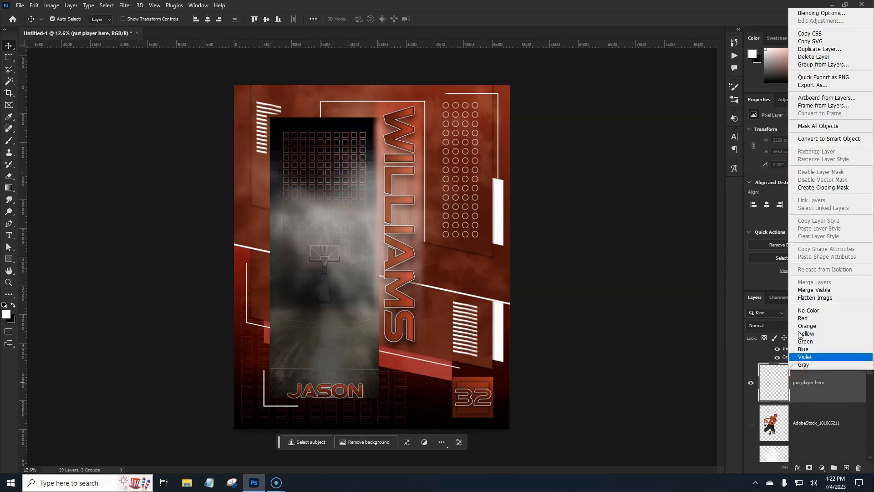
left_click(756, 364)
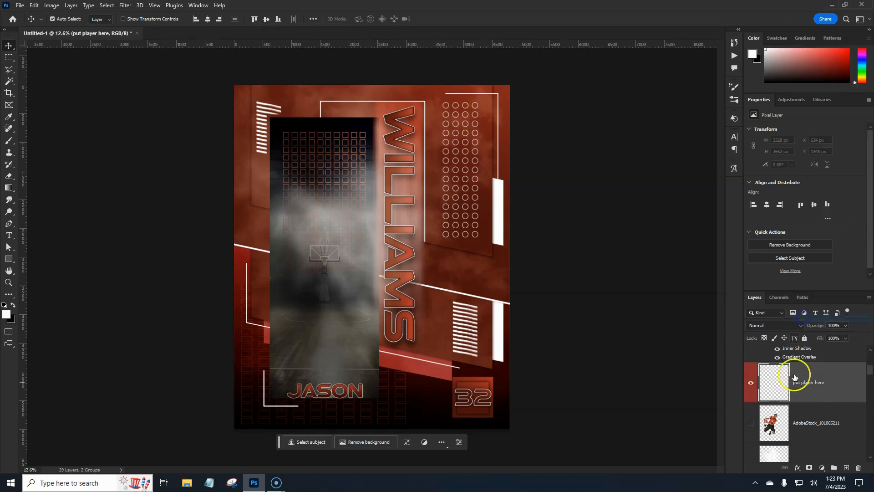
left_click(751, 424)
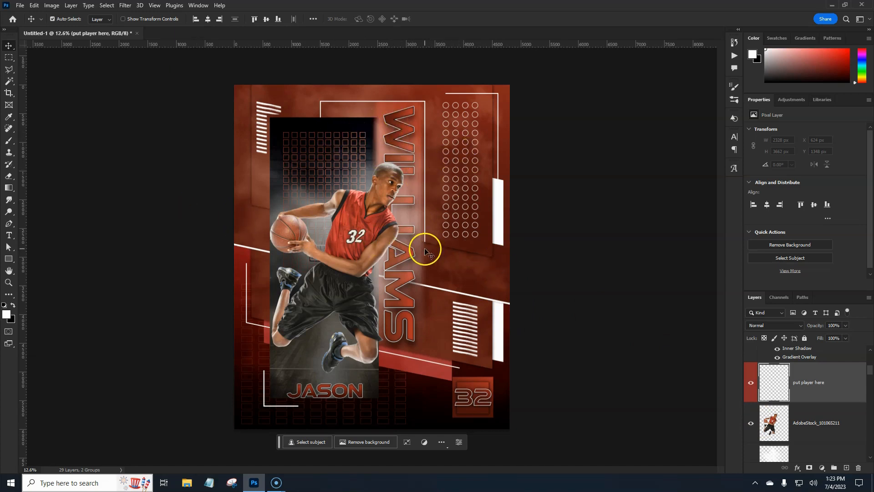
Add a Hue/Saturation adjustment layer above the number group with Hue -166 and Saturation +63
left_click(840, 381)
scroll(837, 379, "up", 5)
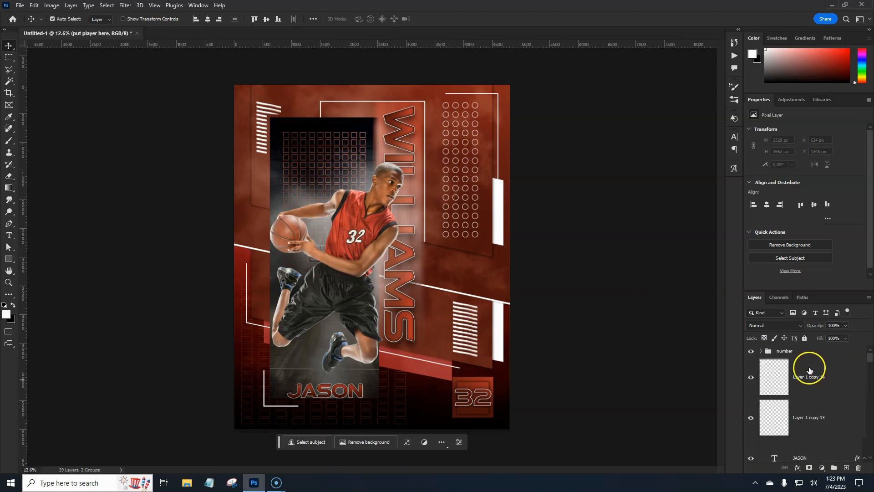
left_click(760, 354)
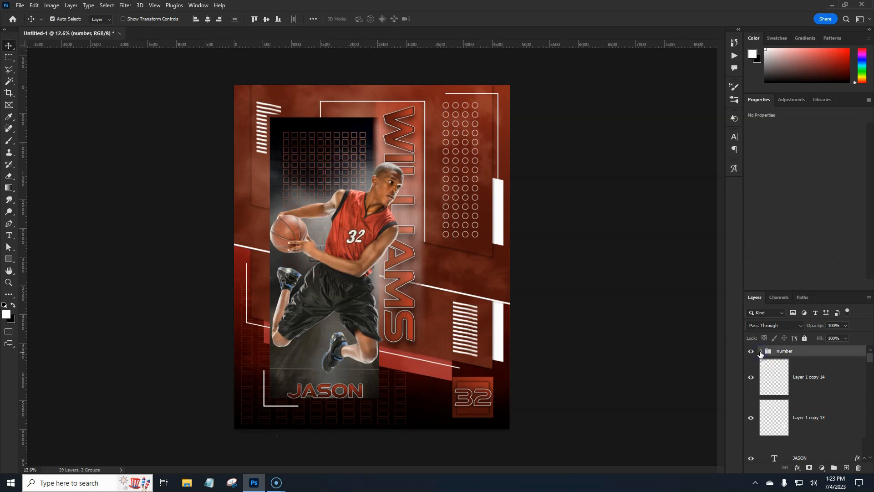
left_click(834, 457)
left_click(822, 469)
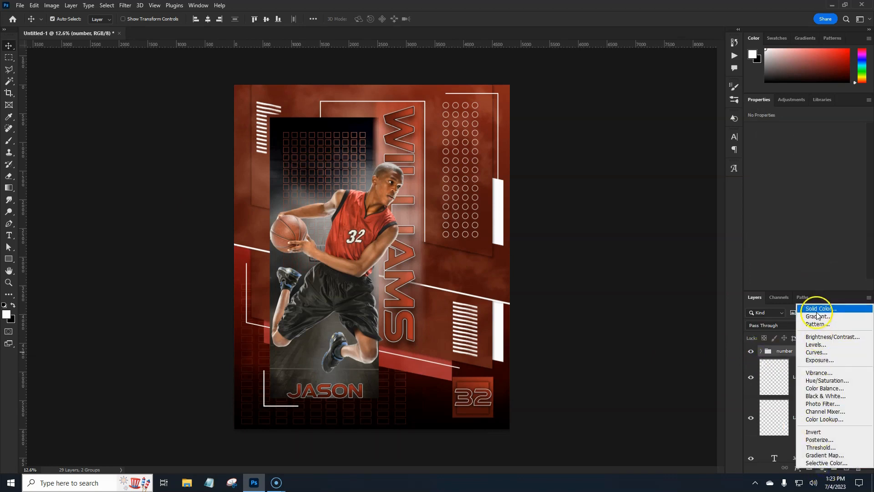
left_click(818, 380)
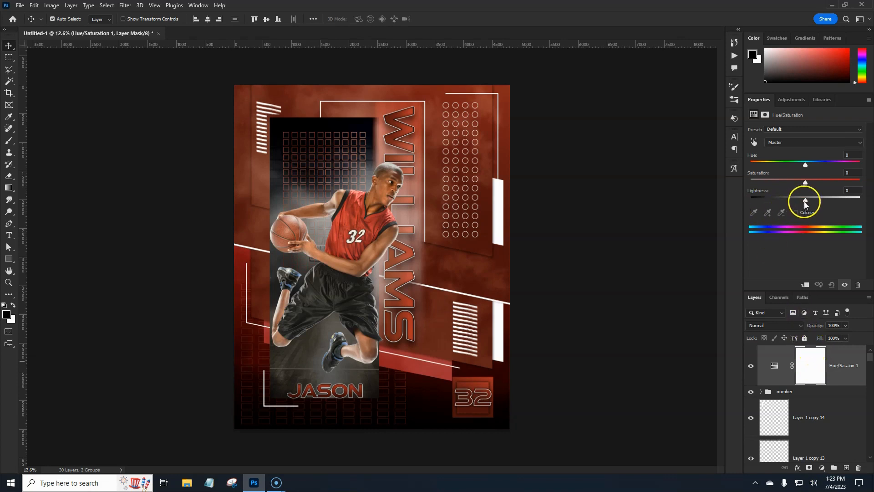
left_click_drag(805, 182, 754, 170)
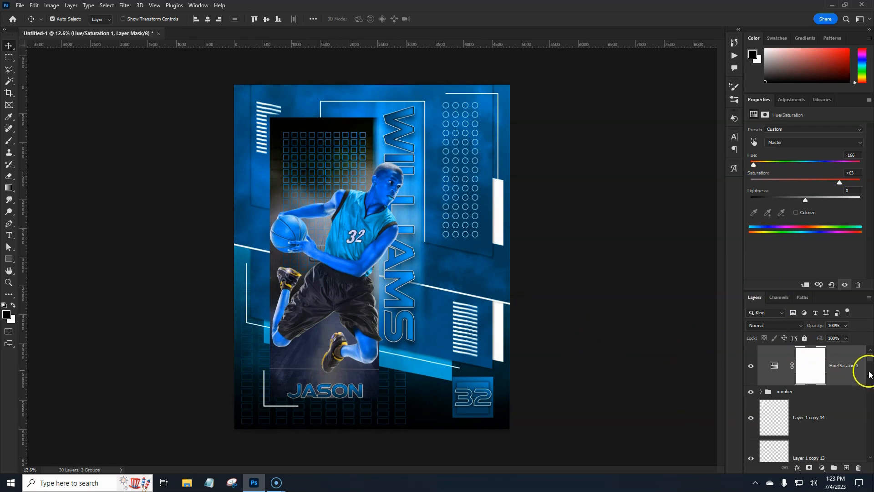
Duplicate the AdobeStock_101065211 player layer and place the copy above the Hue/Saturation adjustment layer
left_click(844, 382)
scroll(838, 401, "down", 5)
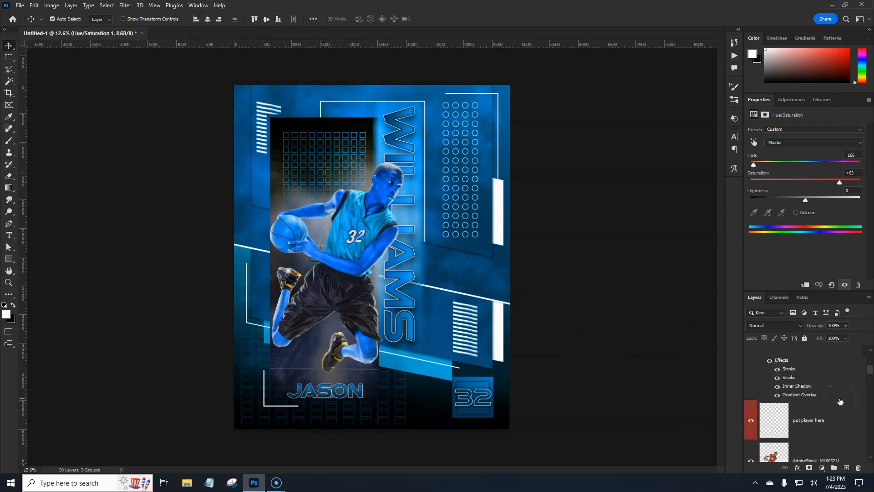
scroll(840, 401, "down", 1)
left_click(838, 418)
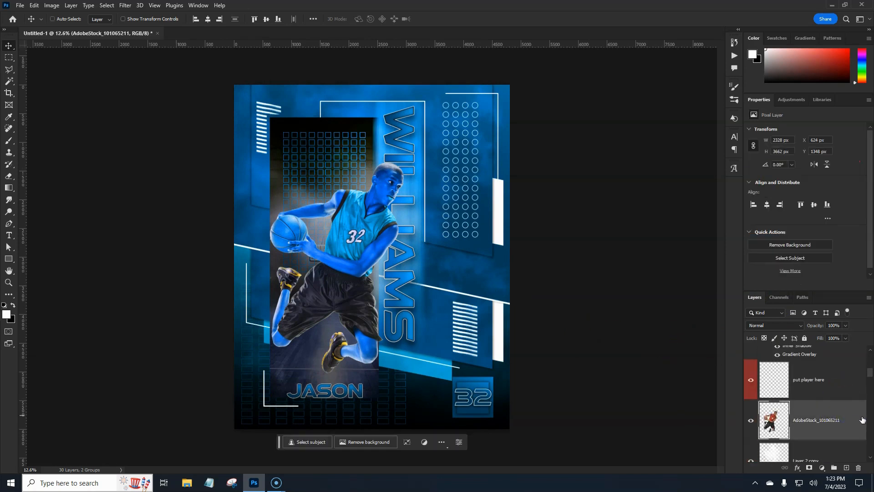
key("ctrl+j")
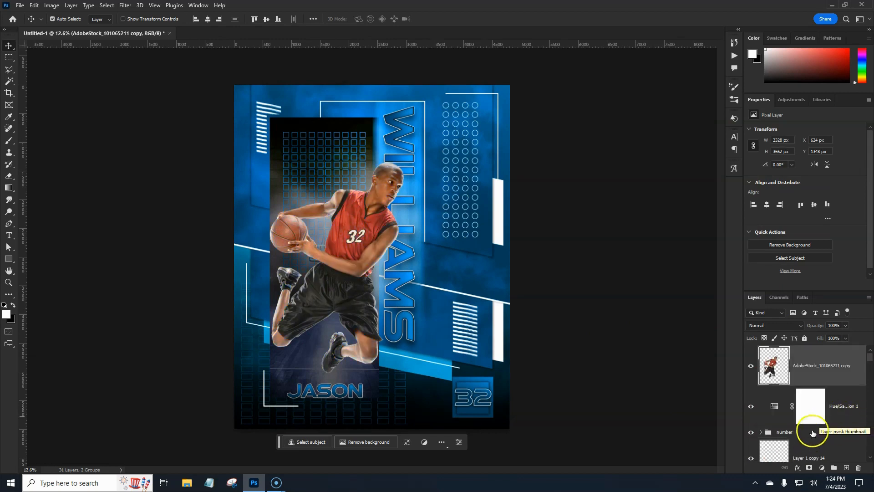
Set the Hue/Saturation adjustment layer to Hue -44, Saturation +100 and Lightness -23
left_click(836, 400)
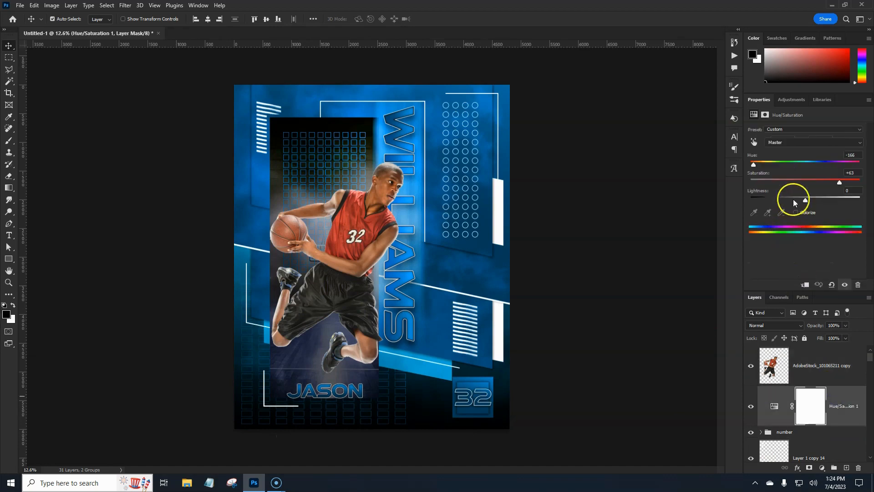
left_click_drag(756, 165, 780, 166)
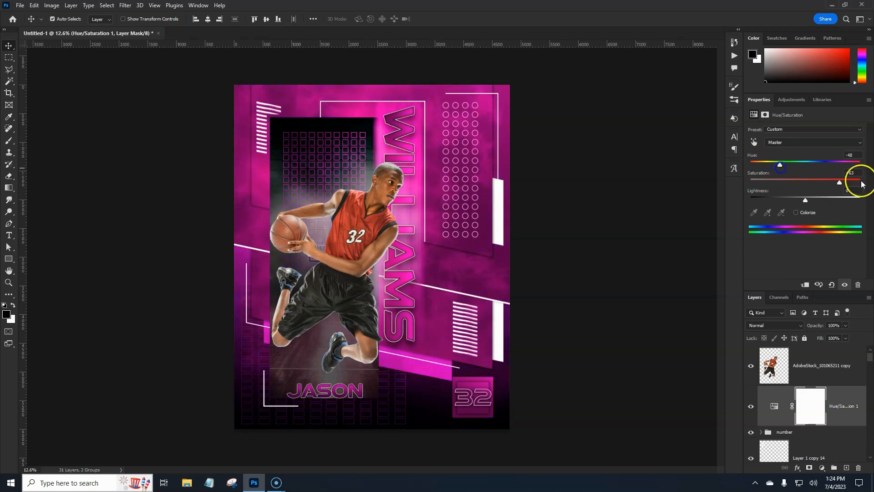
mouse_move(859, 180)
left_mouse_down()
mouse_move(840, 184)
mouse_move(872, 187)
left_mouse_up()
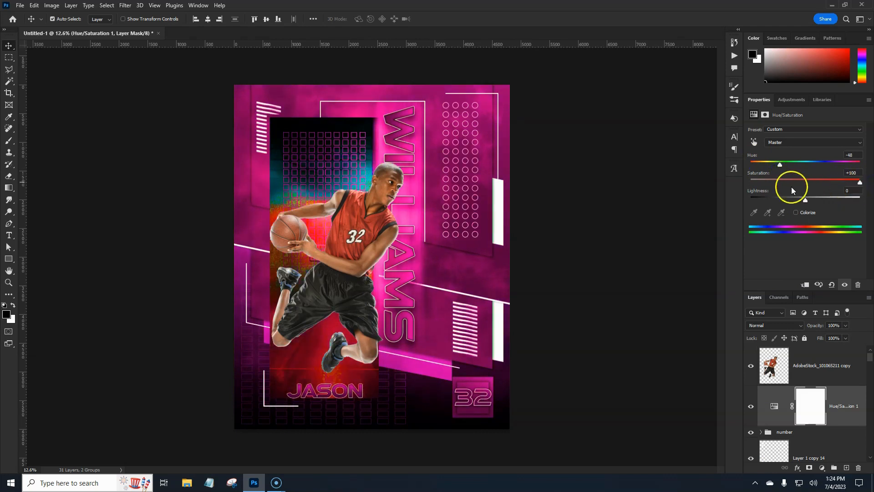
left_click_drag(781, 164, 789, 166)
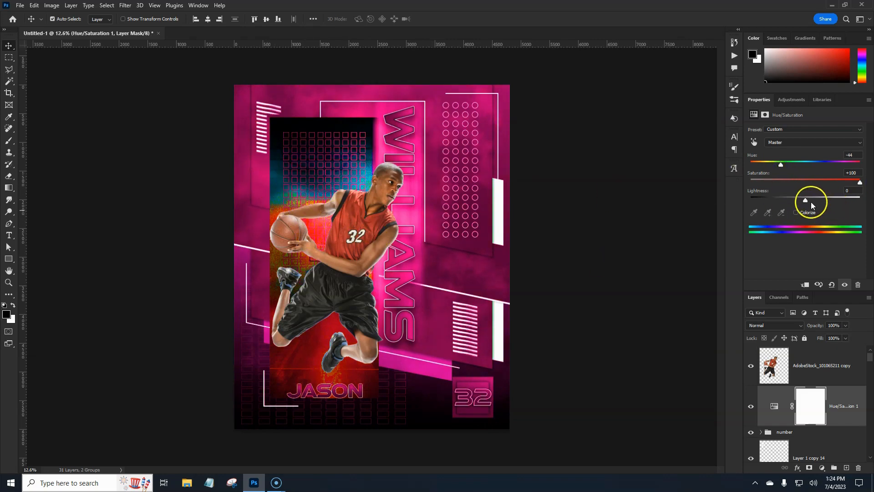
mouse_move(806, 201)
left_mouse_down()
mouse_move(779, 200)
mouse_move(793, 203)
left_mouse_up()
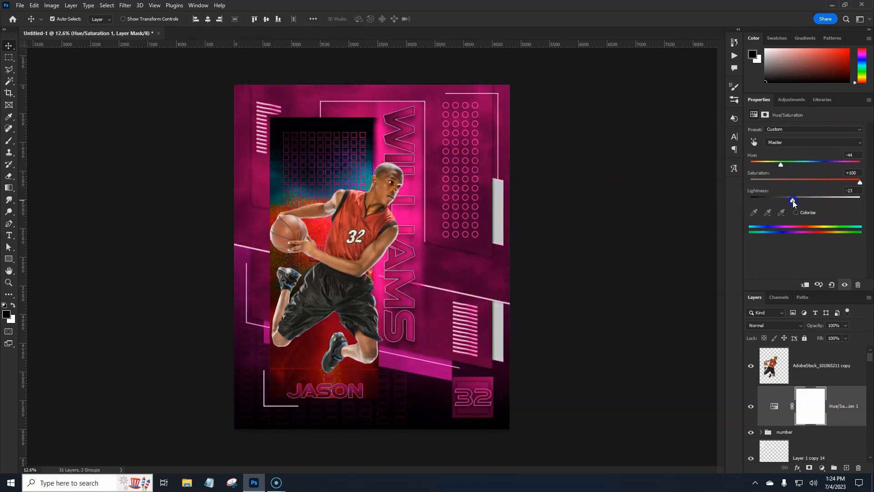
Set the Hue/Saturation adjustment layer to Hue +2, Saturation +62 and Lightness -5
left_click_drag(785, 167, 802, 168)
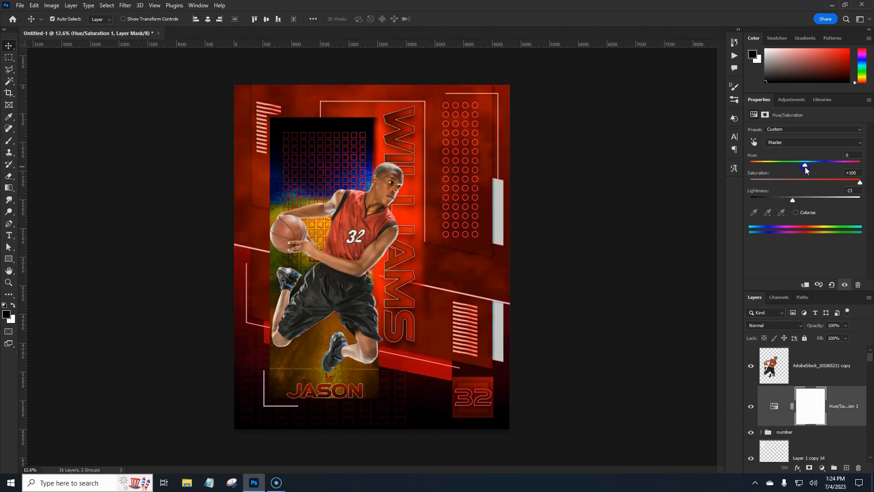
left_click_drag(807, 166, 796, 169)
left_click_drag(860, 182, 836, 187)
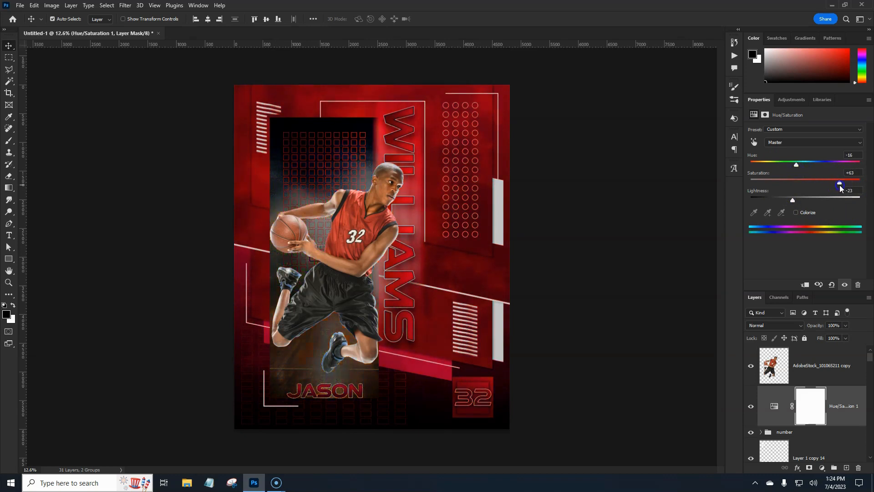
left_click_drag(794, 201, 804, 203)
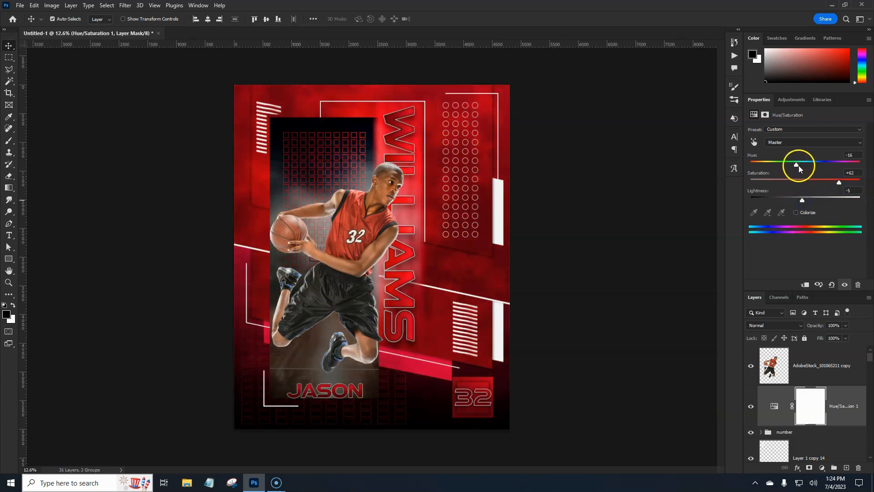
mouse_move(799, 167)
left_mouse_down()
mouse_move(837, 173)
mouse_move(767, 171)
mouse_move(842, 174)
mouse_move(808, 174)
left_mouse_up()
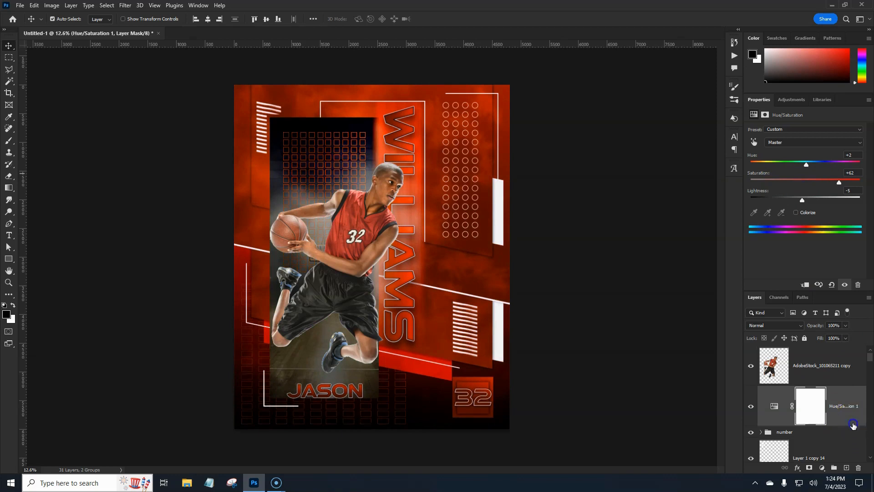
Delete the Hue/Saturation adjustment layer and the AdobeStock_101065211 copy player layer above the number group
left_click_drag(853, 426, 858, 467)
left_click(843, 366)
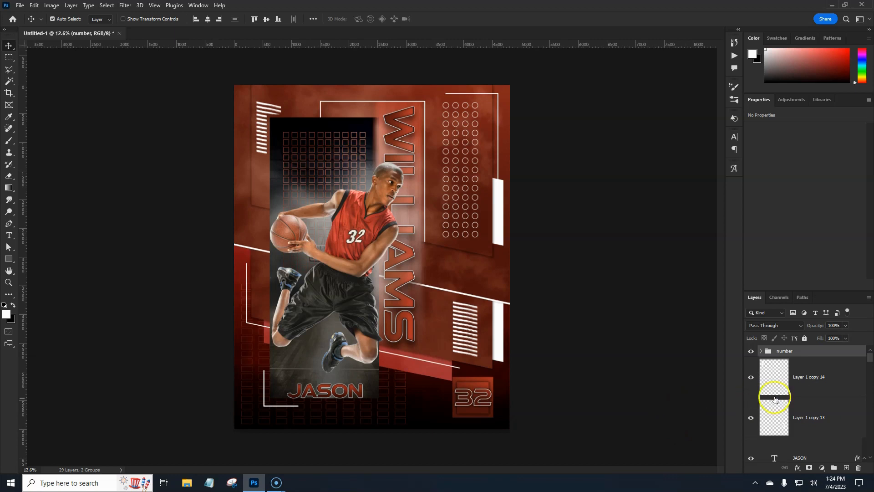
left_click_drag(773, 411, 773, 401)
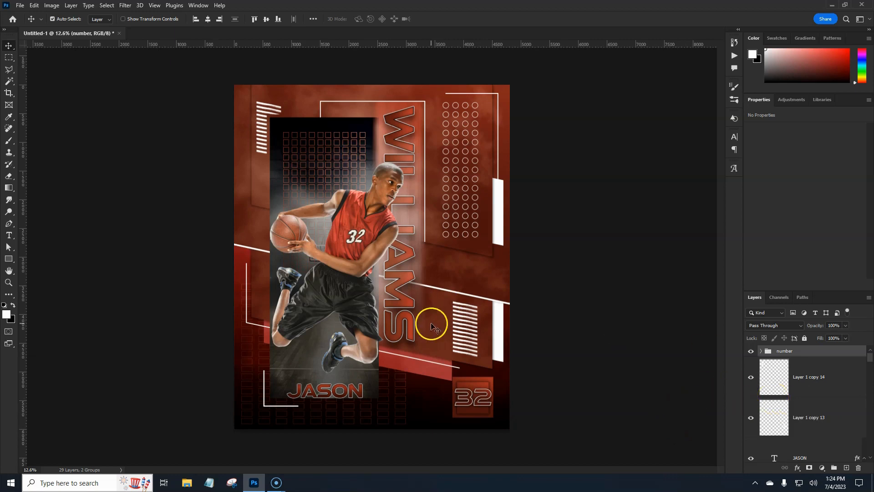